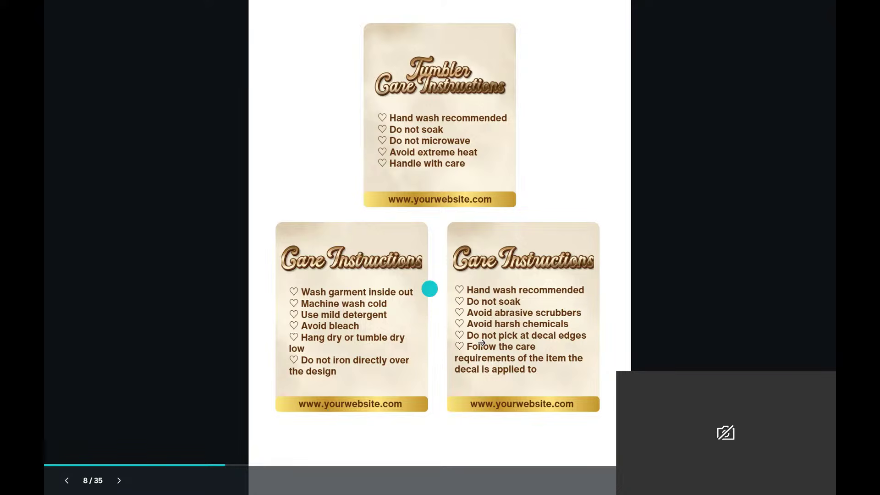
Page through the gold-and-brown template designs, covering care cards, party favor flyers, loyalty cards, decal application sheets, shirts and packaging stickers
left_click(119, 481)
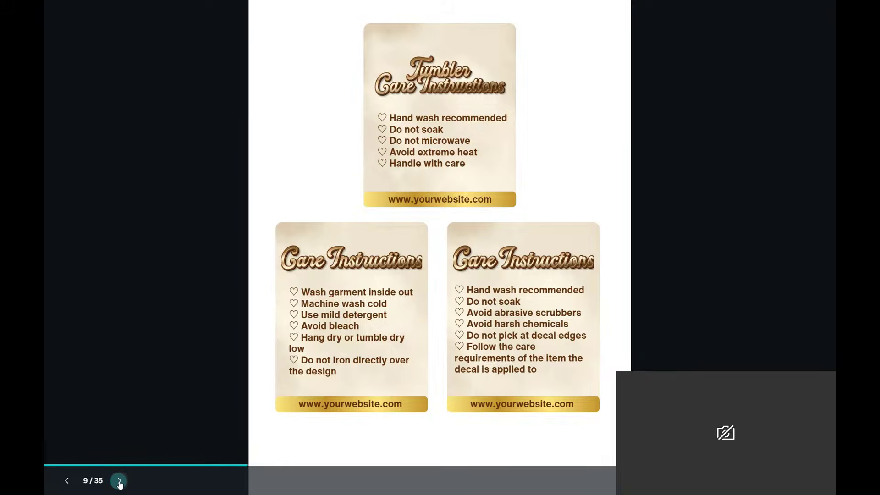
left_click(119, 481)
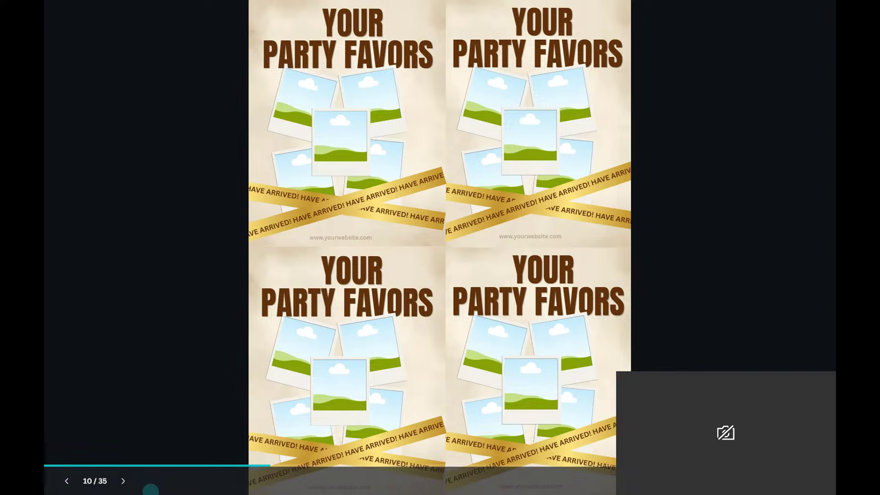
left_click(122, 481)
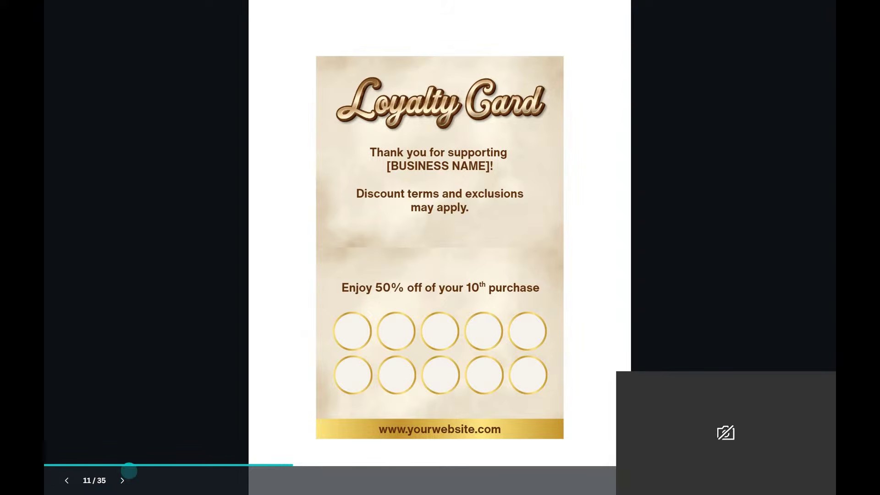
left_click(125, 481)
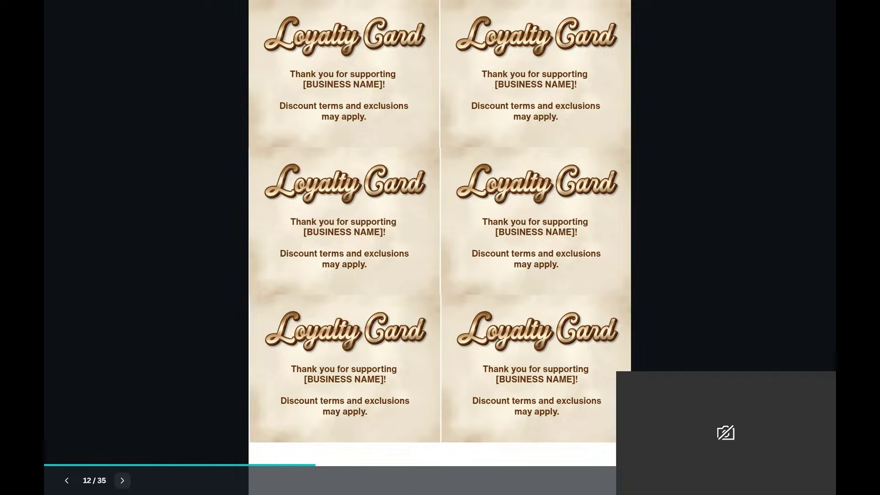
left_click(122, 480)
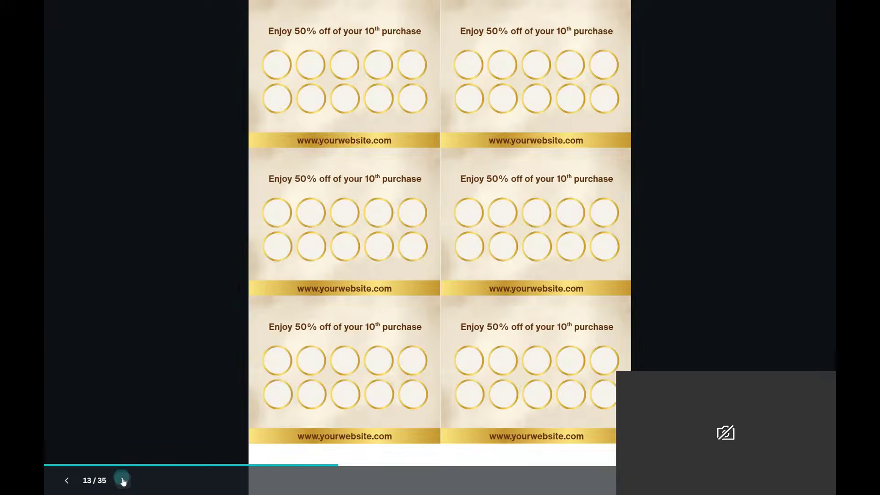
left_click(123, 481)
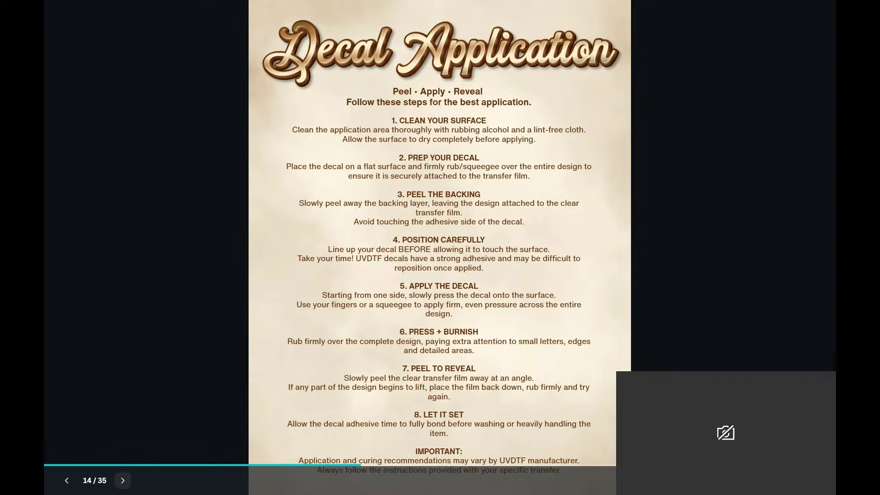
left_click(123, 481)
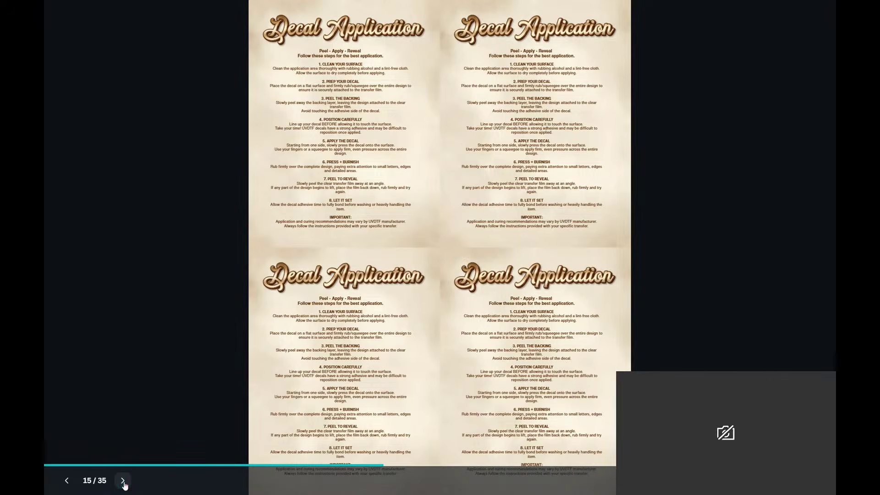
left_click(123, 481)
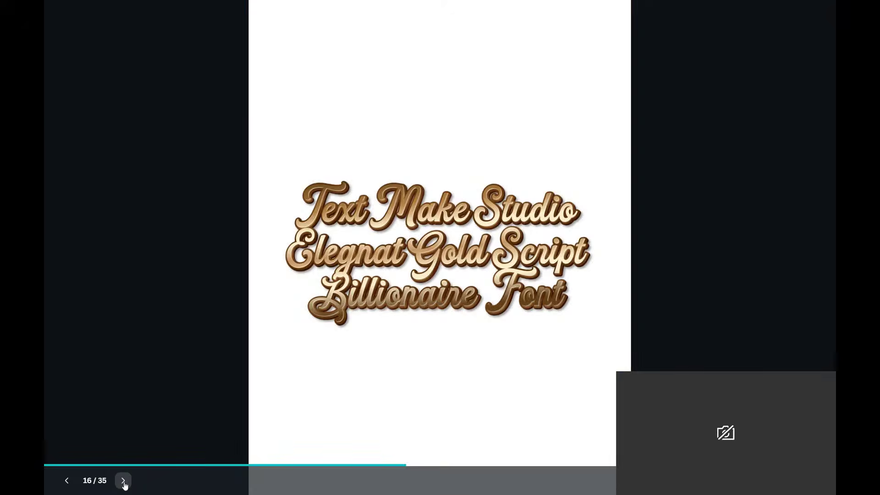
left_click(123, 480)
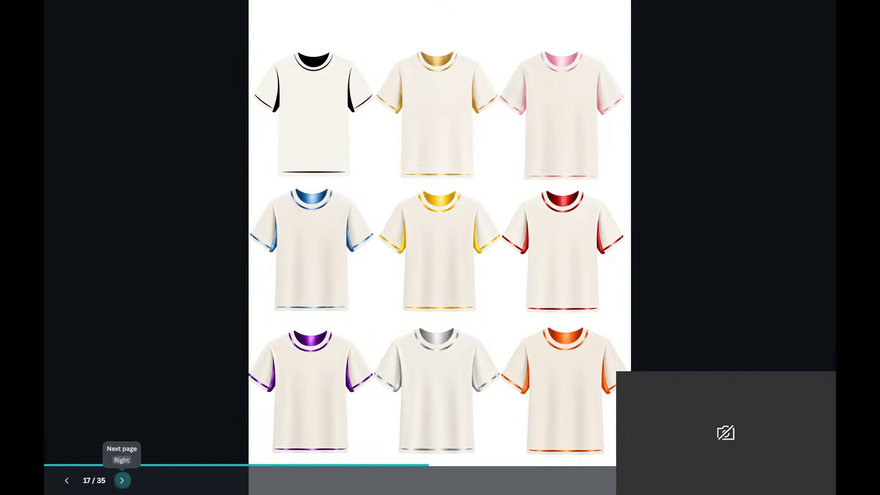
left_click(123, 481)
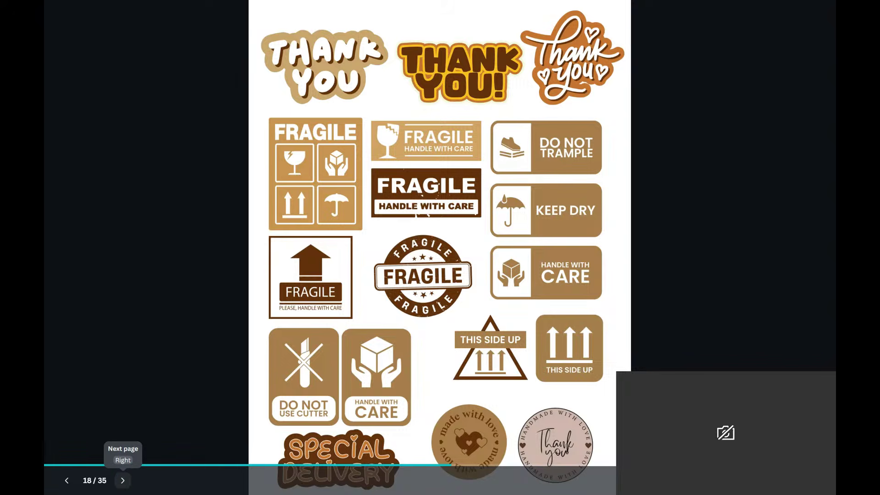
left_click(122, 482)
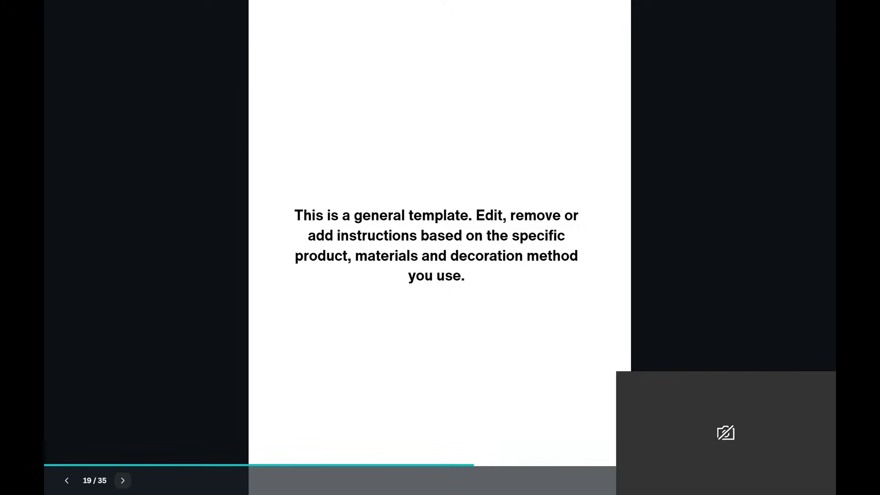
Page through the black-and-white and pink-accented template designs, beginning with the thank-you card and apparel care sheet
left_click(122, 480)
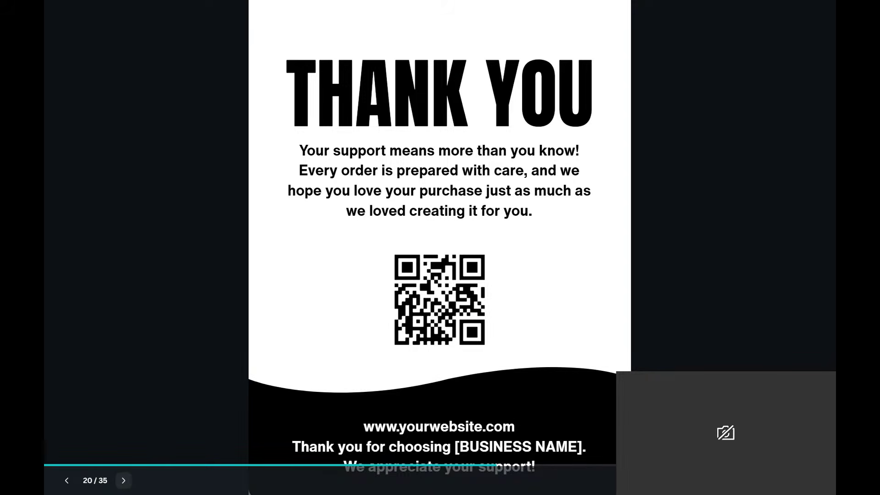
left_click(122, 480)
left_click(123, 480)
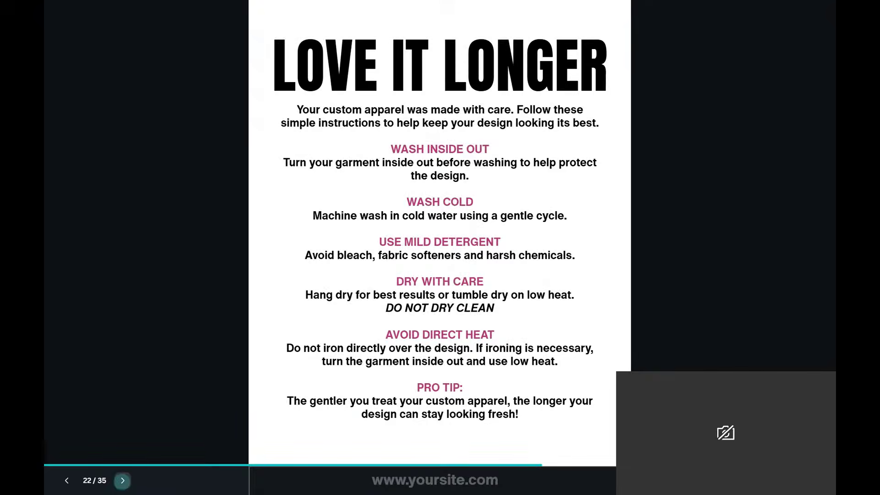
left_click(123, 480)
left_click(123, 480)
left_click(123, 480)
left_click(123, 481)
left_click(123, 480)
left_click(123, 481)
left_click(123, 480)
left_click(123, 480)
left_click(123, 480)
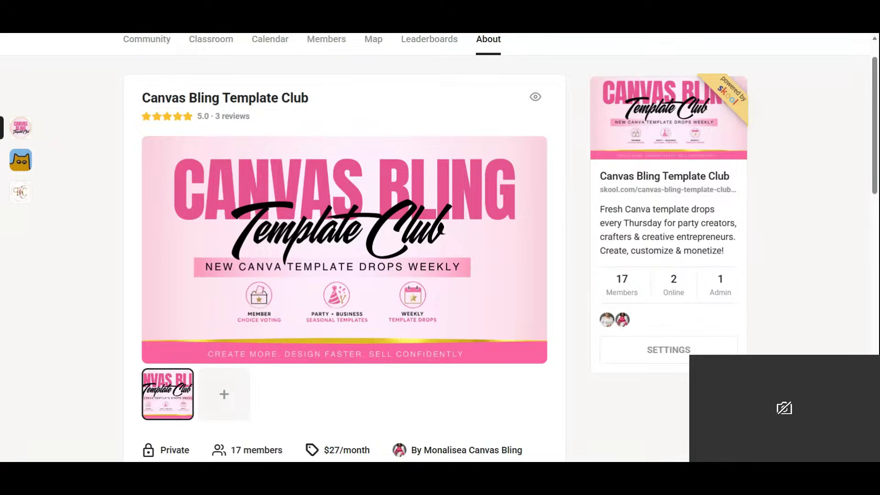
Go through the Canvas Bling Template Club About page on Skool and dismiss the notice on how reviews work
scroll(445, 164, "down", 8)
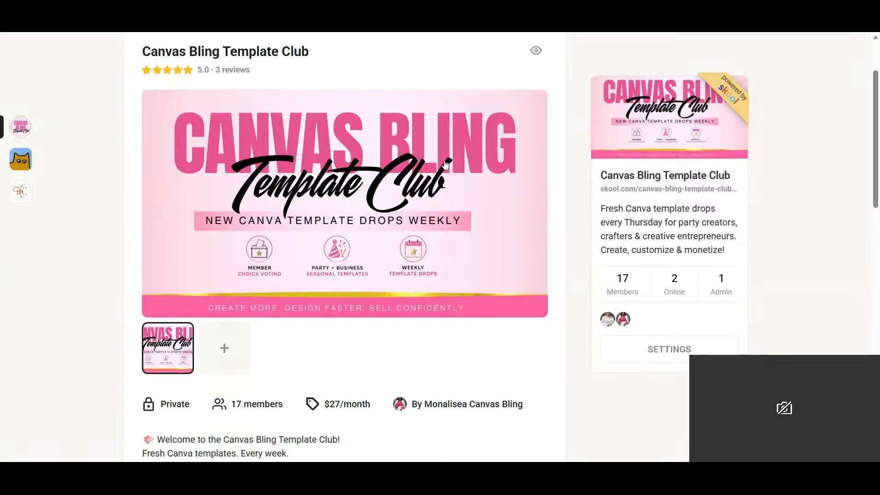
scroll(445, 164, "down", 8)
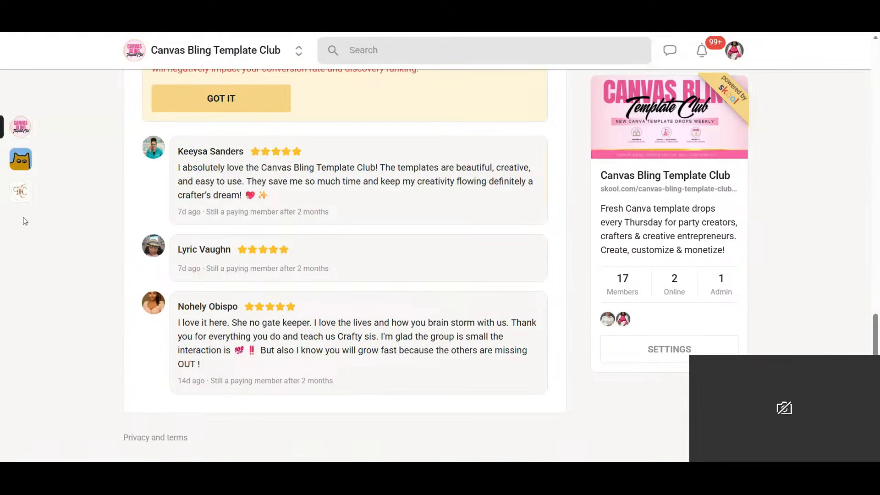
scroll(504, 183, "up", 3)
scroll(291, 208, "up", 1)
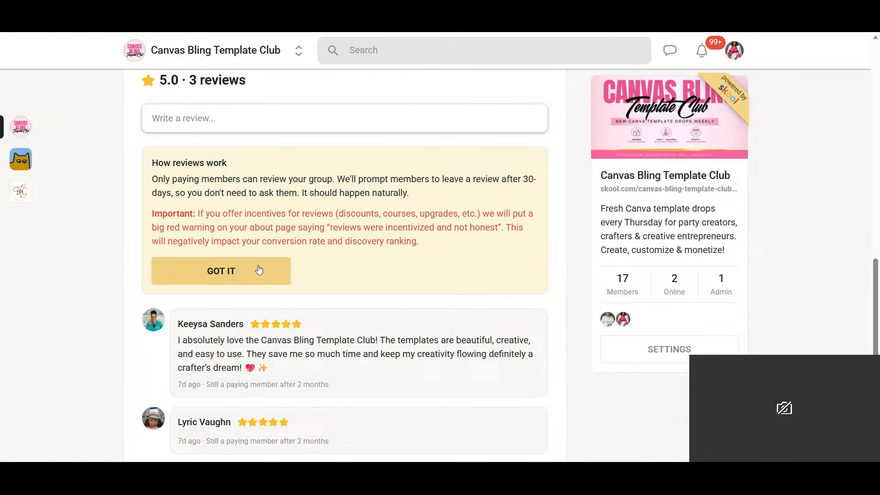
left_click(253, 278)
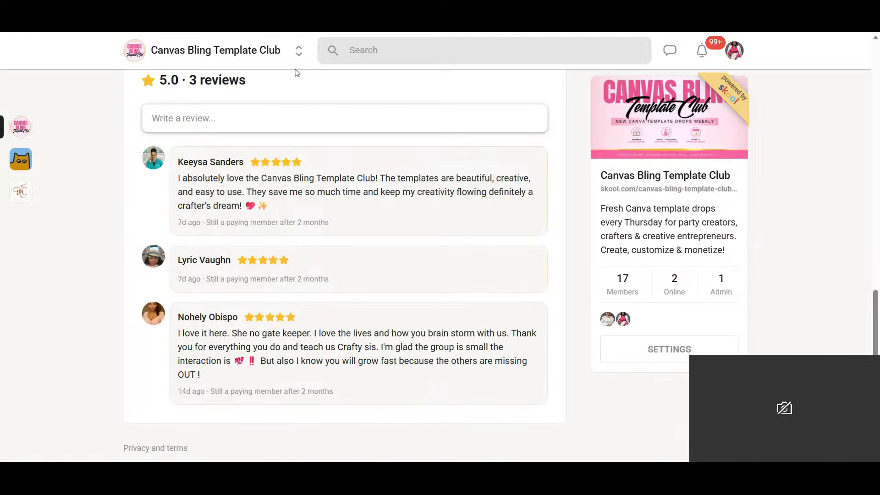
Read the club's description, membership benefits and member reviews on the About page
scroll(366, 248, "up", 3)
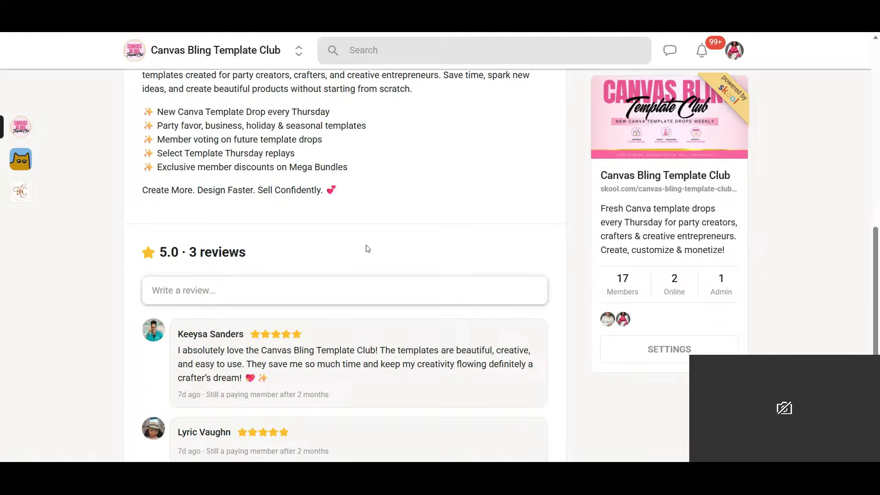
scroll(366, 248, "down", 3)
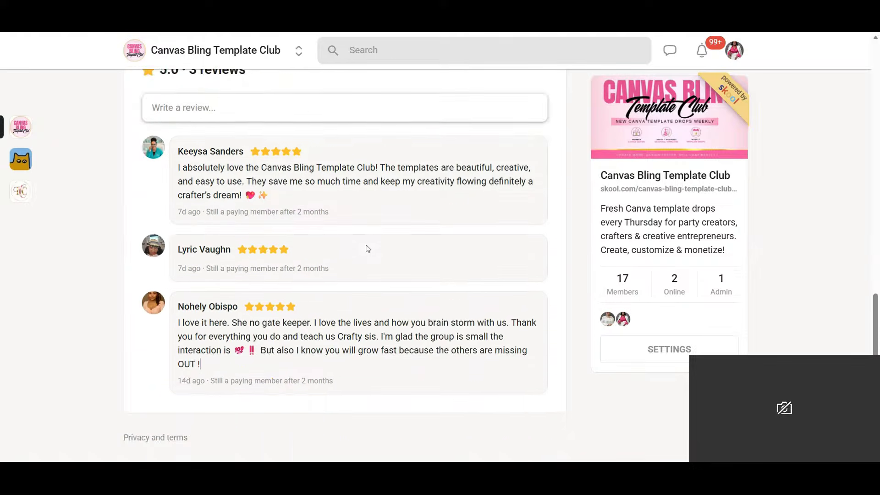
scroll(367, 249, "up", 4)
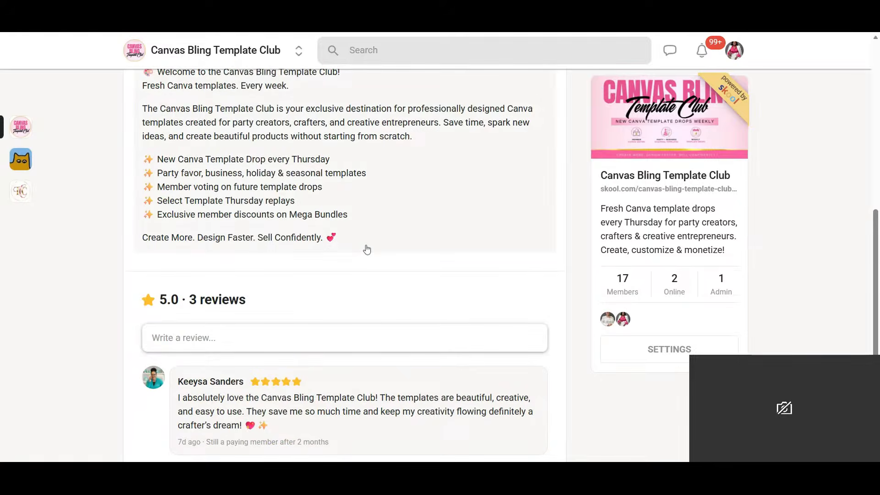
scroll(367, 249, "down", 4)
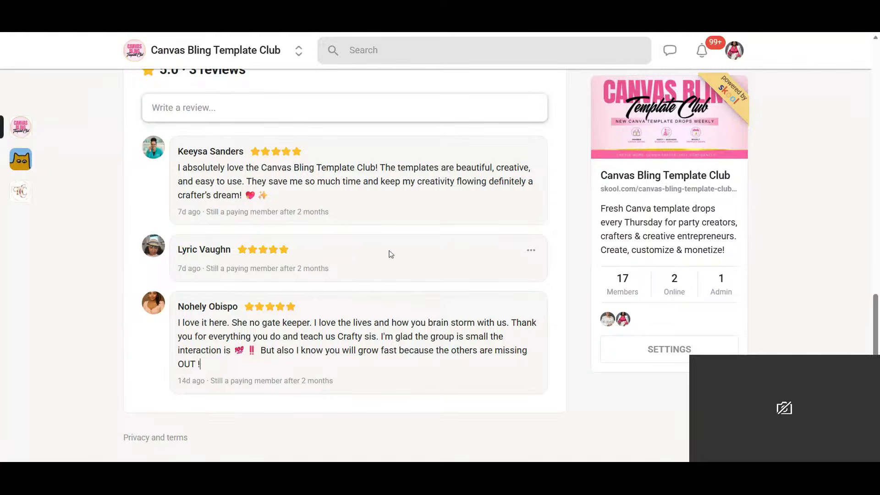
scroll(390, 254, "up", 10)
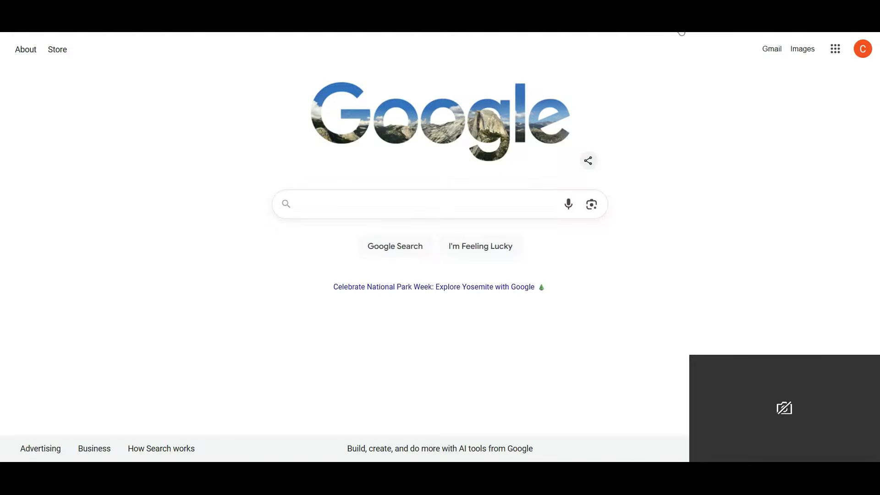
Look through the Google apps list on the Google home page for Forms
left_click(835, 58)
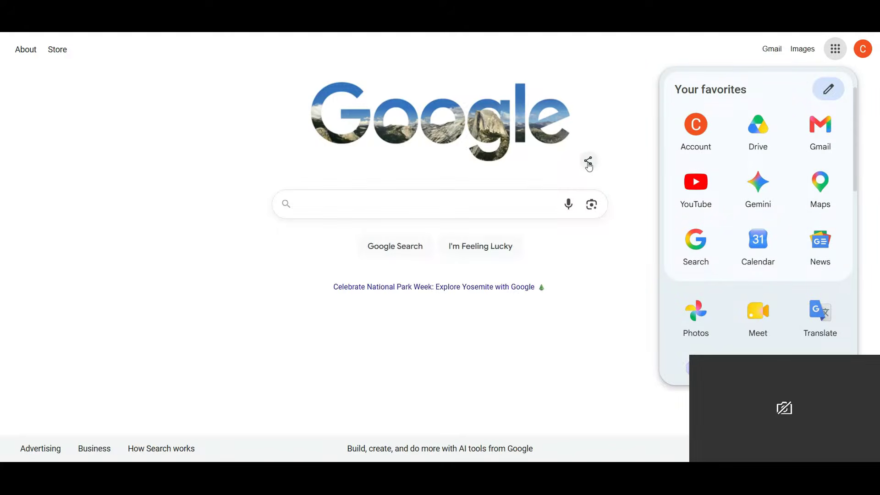
scroll(808, 342, "down", 6)
scroll(807, 342, "down", 5)
scroll(805, 339, "up", 5)
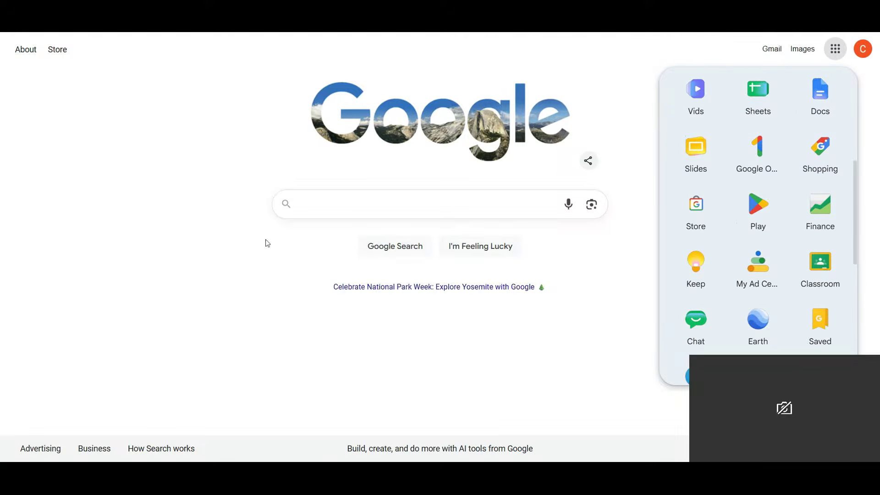
Find Google Forms through a web search for "google forms" and create a blank form
left_click(300, 204)
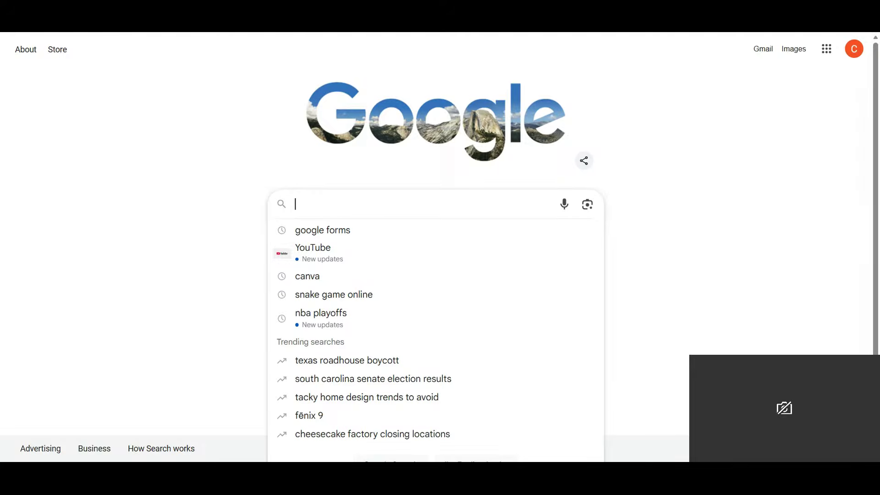
type("google")
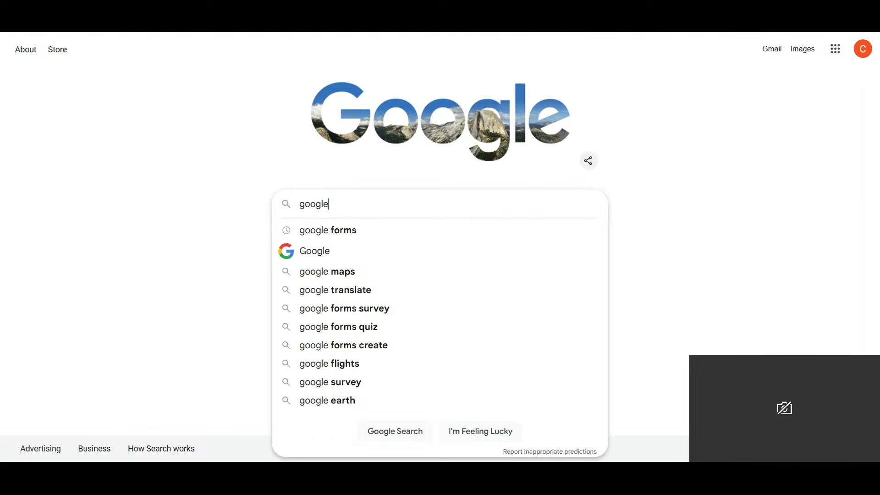
type(" forms")
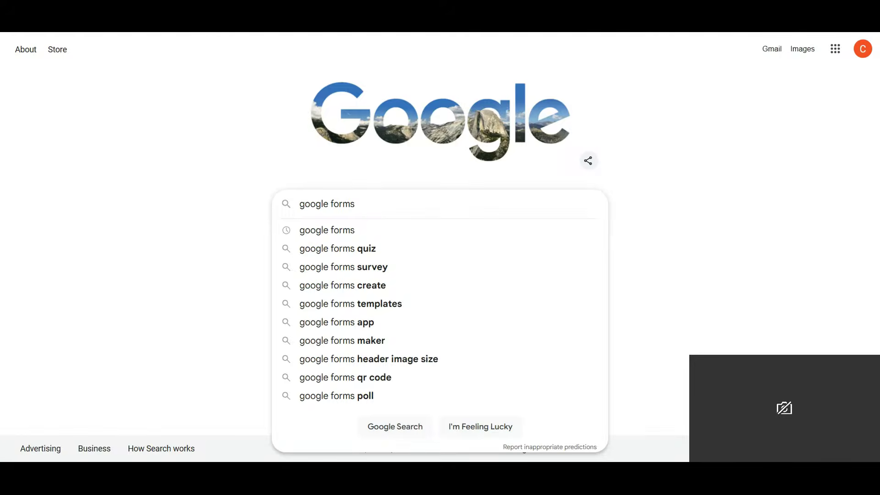
key("Return")
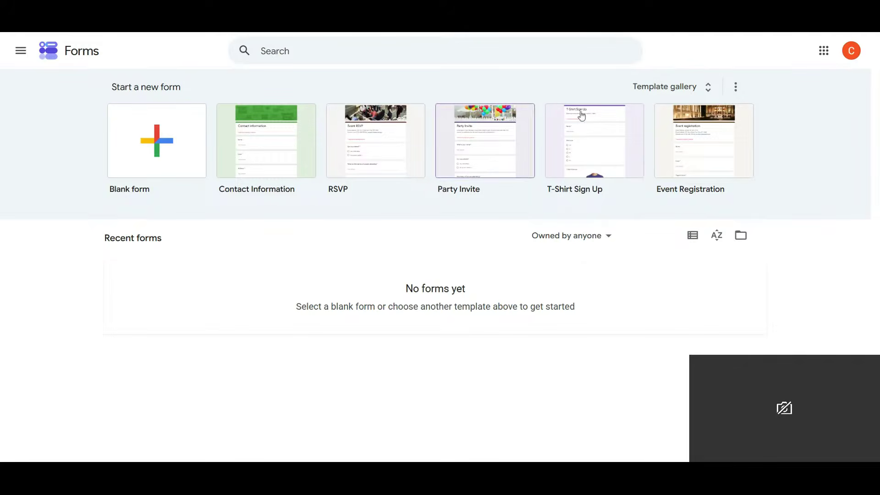
left_click(168, 154)
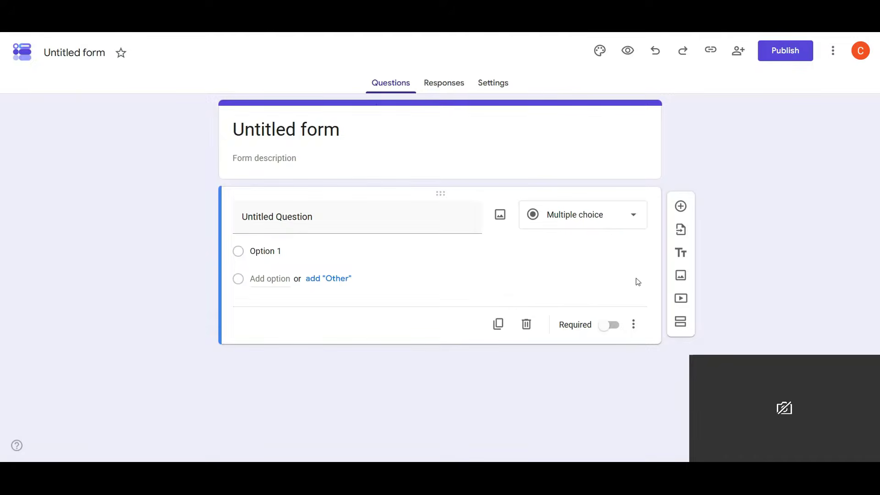
Examine the new form's responses page and its settings, including the expanded options for collecting and protecting responses
left_click(442, 85)
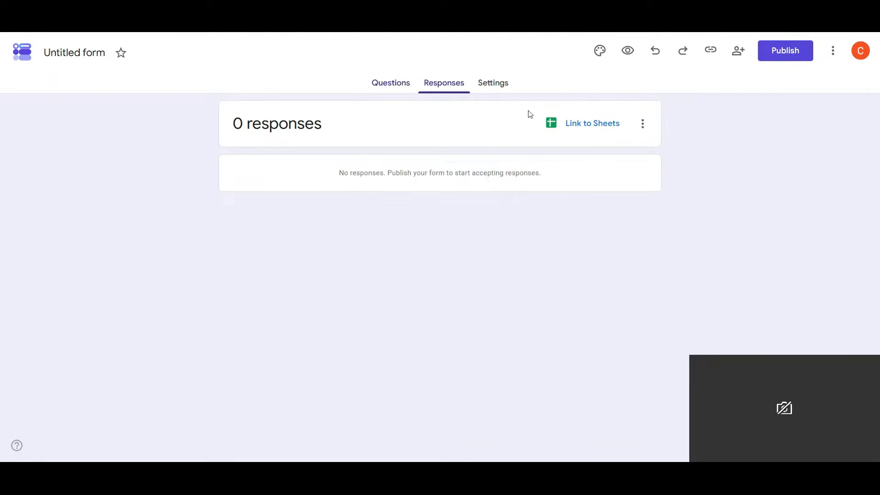
left_click(498, 89)
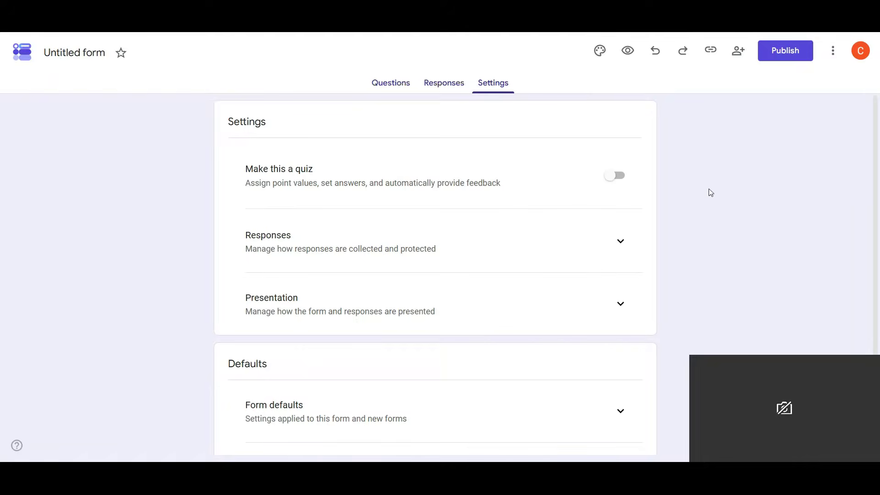
scroll(543, 245, "down", 1)
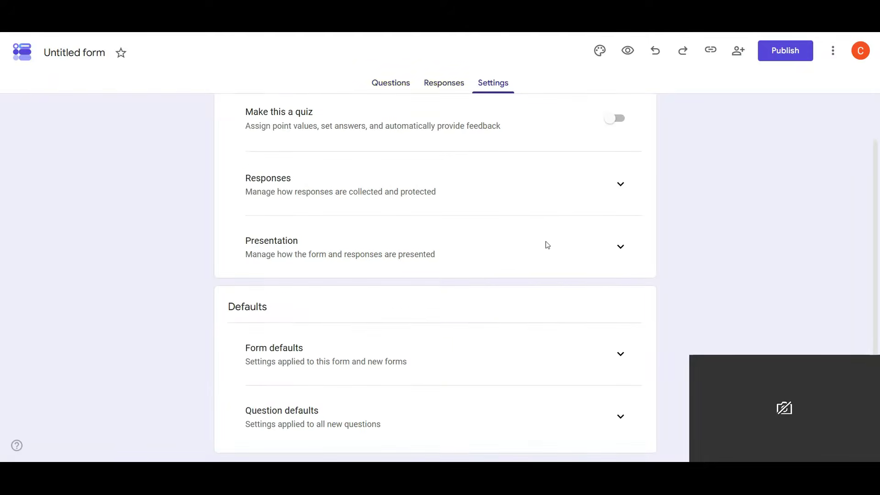
left_click(621, 186)
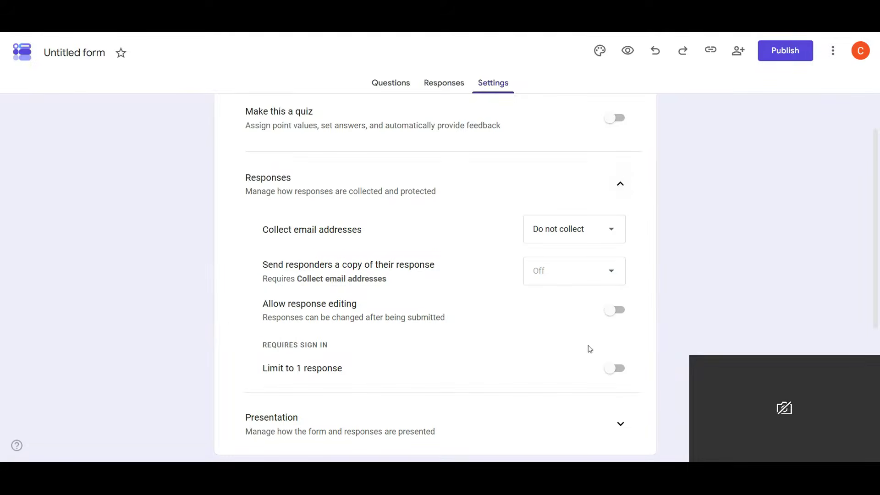
scroll(463, 369, "down", 4)
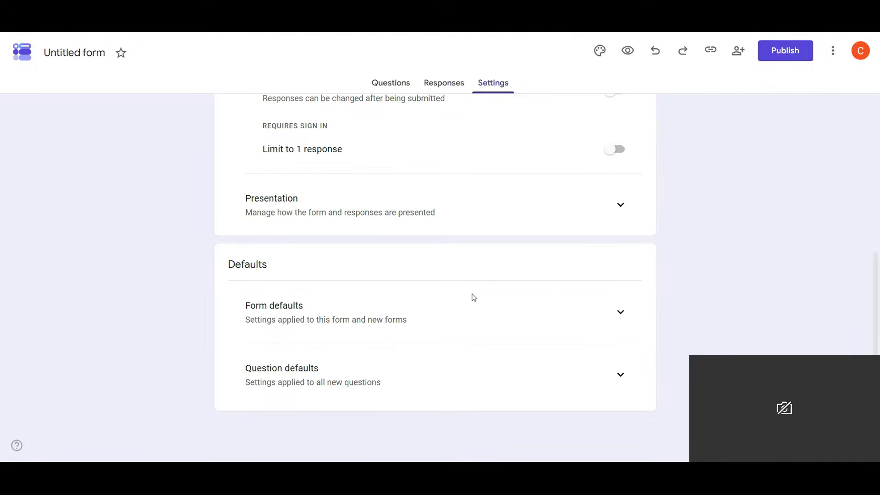
Return to the form's questions and open the theme customization to look over its text style, header and color options
scroll(473, 297, "up", 5)
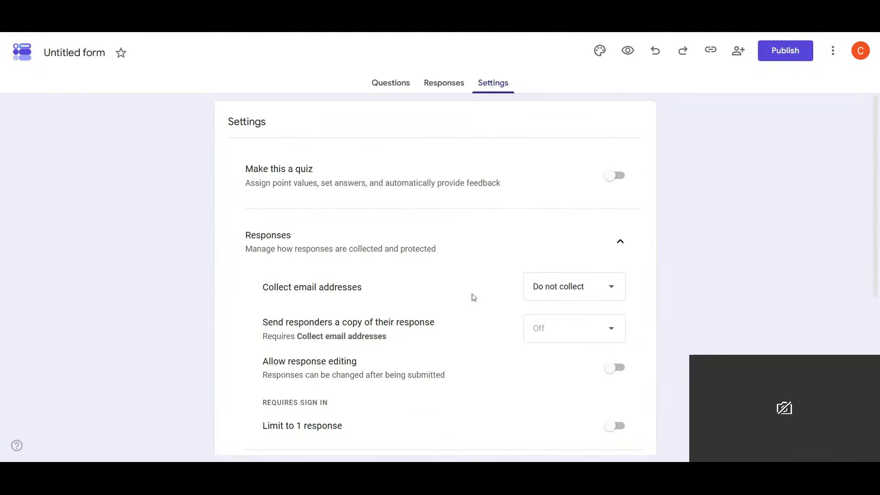
left_click(397, 84)
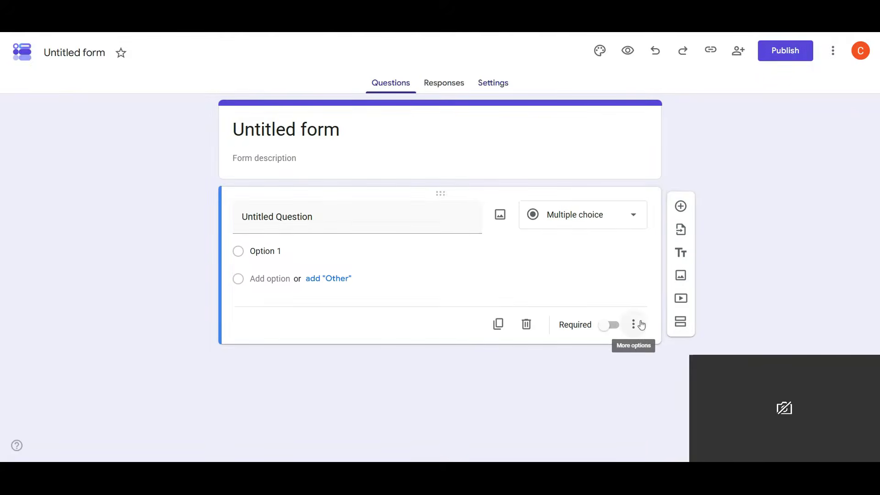
left_click(600, 51)
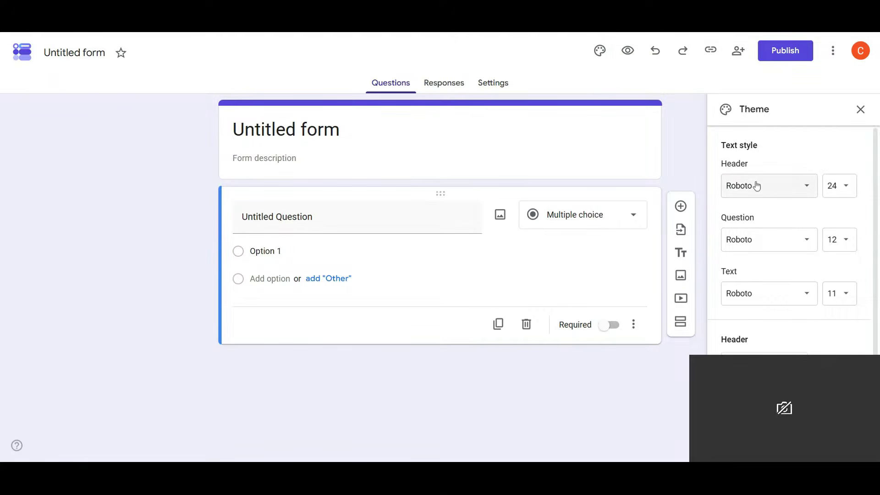
scroll(825, 330, "down", 2)
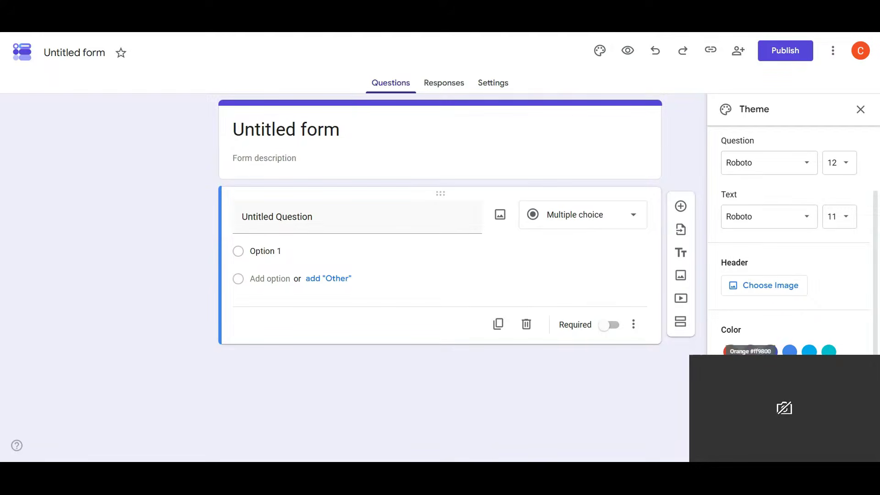
scroll(806, 339, "up", 2)
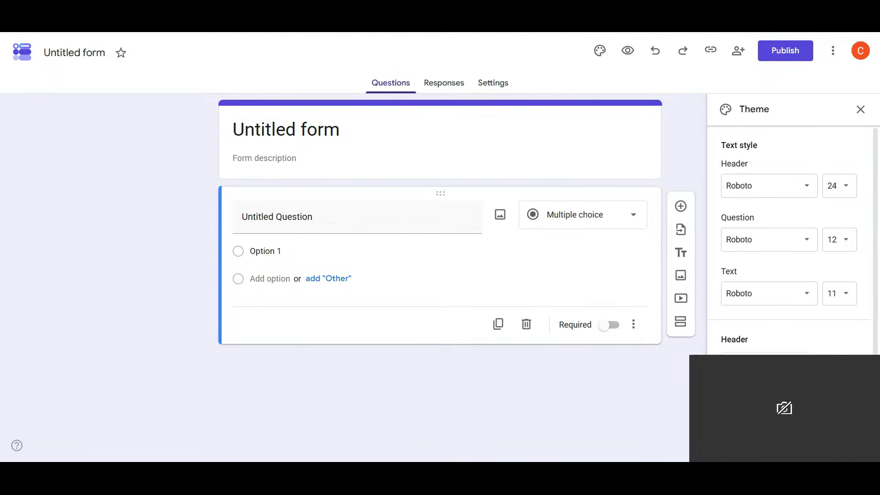
Look through the available fonts for the theme's header text and set the header text size to 23
left_click(806, 190)
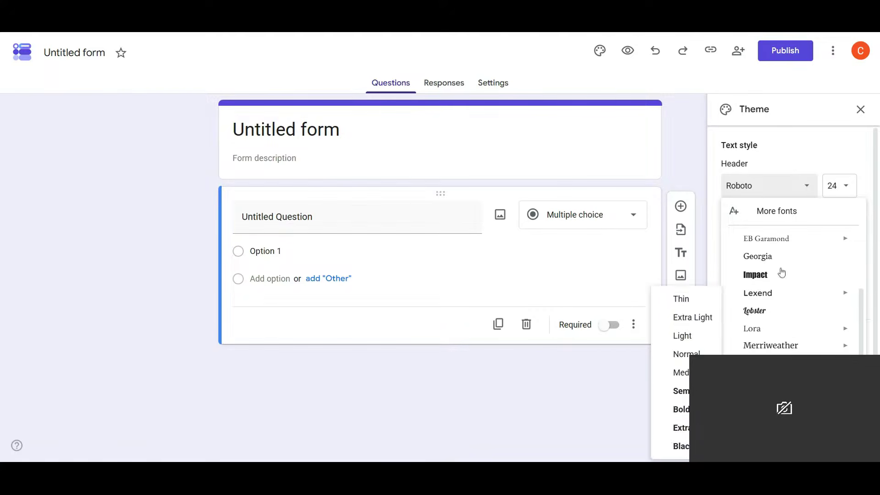
left_click(784, 149)
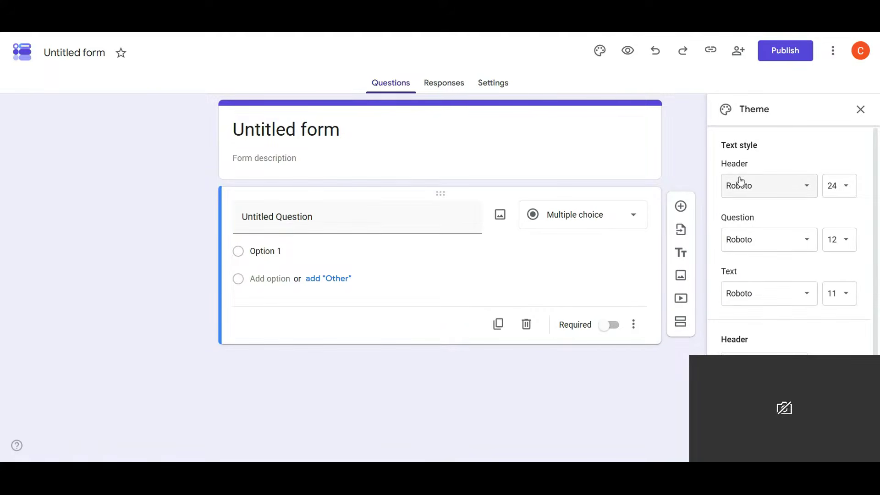
left_click(839, 185)
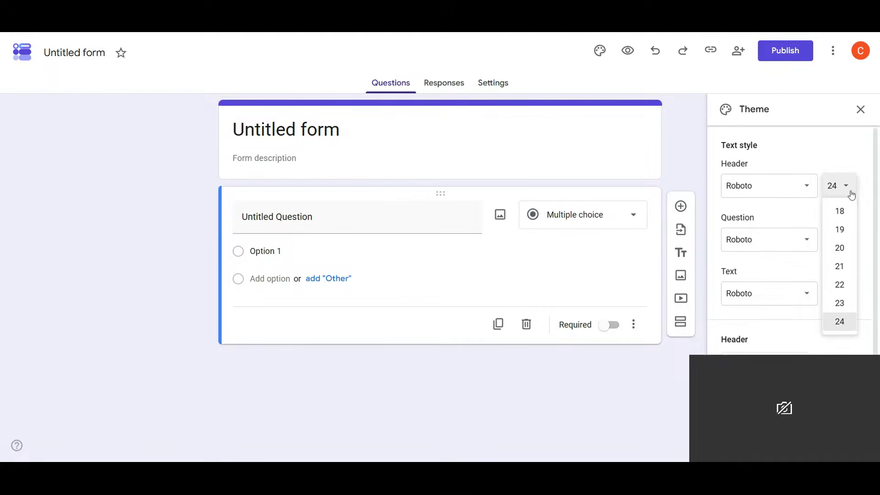
left_click(838, 304)
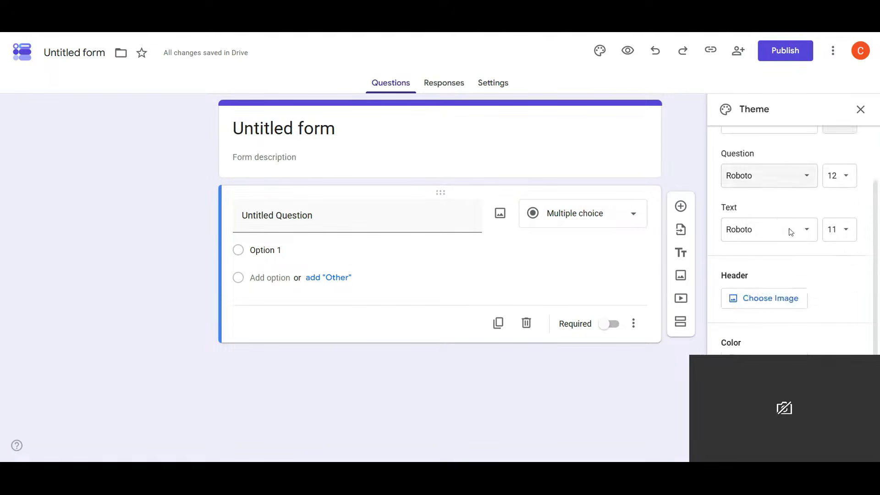
Open the theme's header image selection and browse the Work and School images
scroll(790, 231, "down", 2)
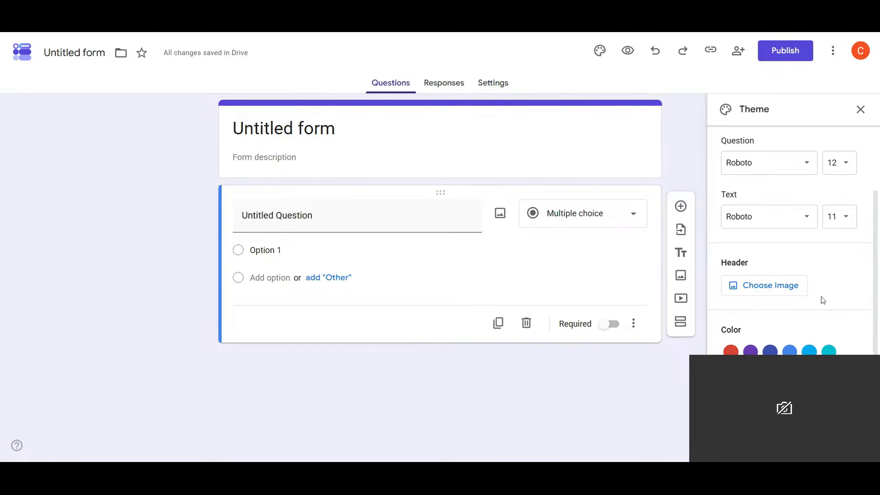
left_click(790, 292)
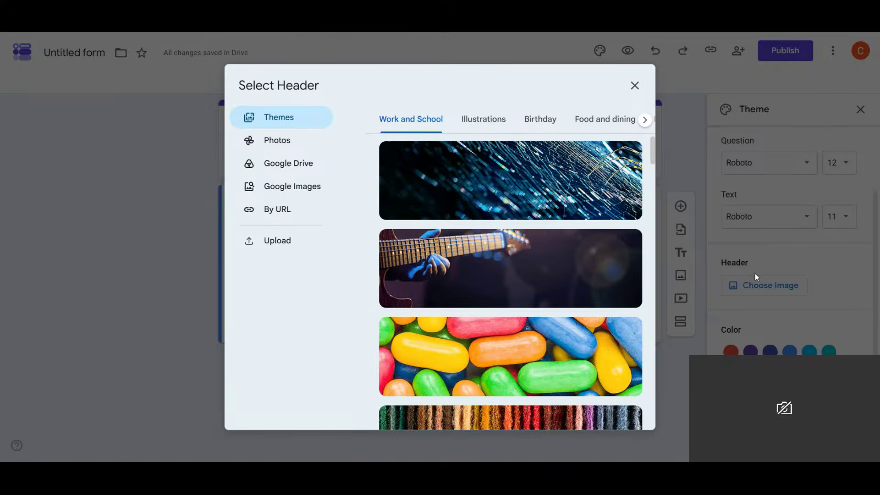
scroll(538, 224, "down", 10)
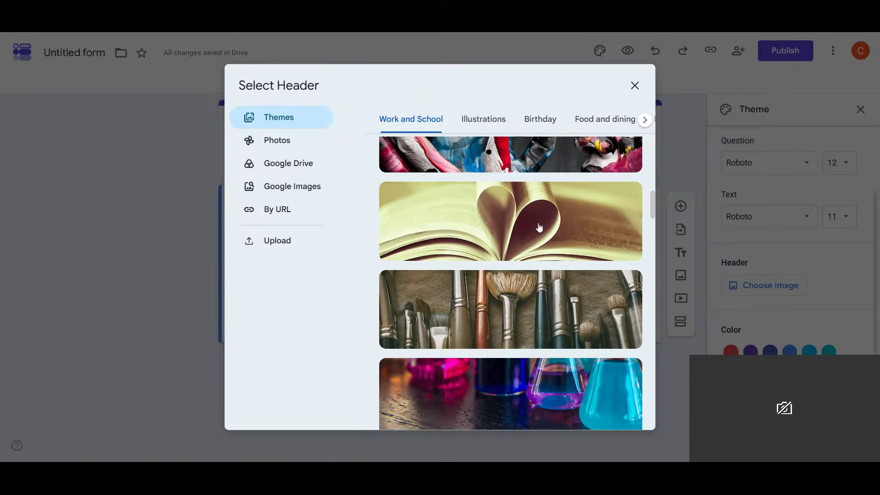
scroll(538, 227, "down", 5)
scroll(539, 227, "up", 2)
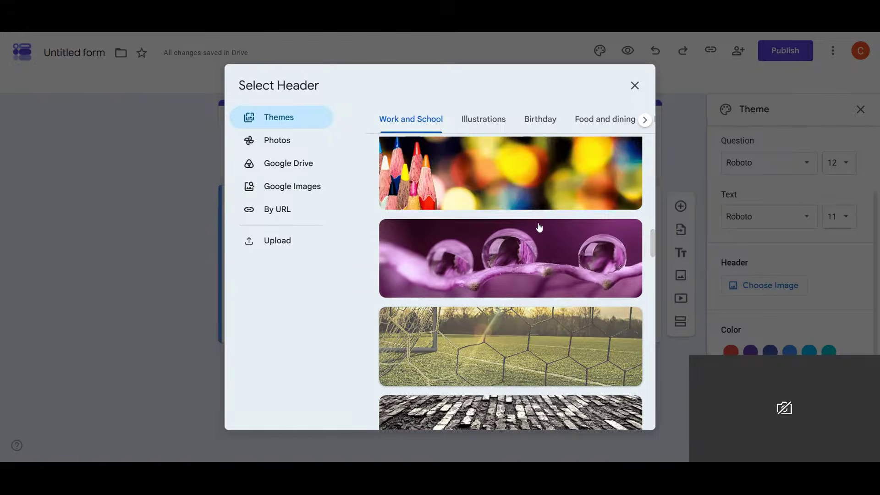
scroll(539, 227, "down", 15)
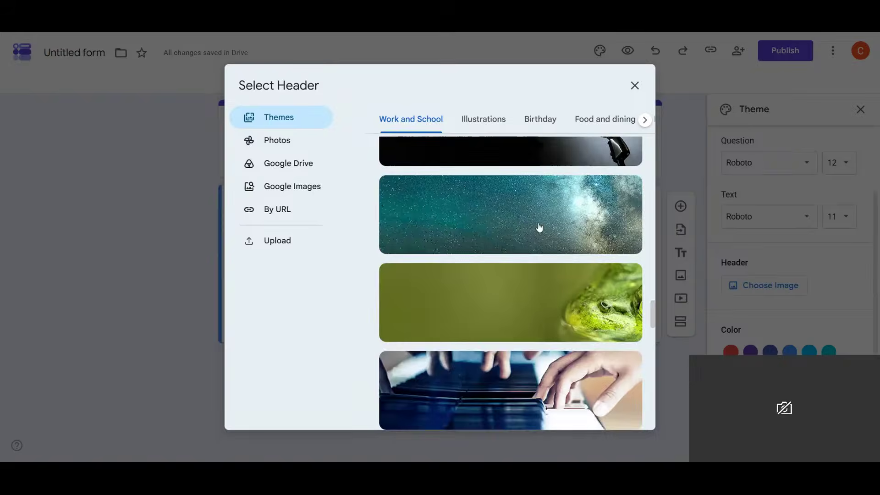
scroll(538, 227, "down", 8)
scroll(539, 228, "up", 9)
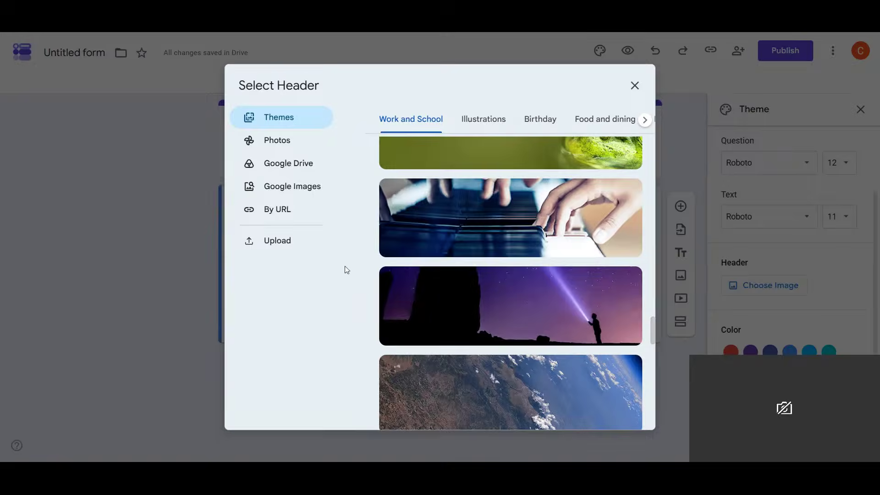
Try to upload a header image from the computer
left_click(271, 245)
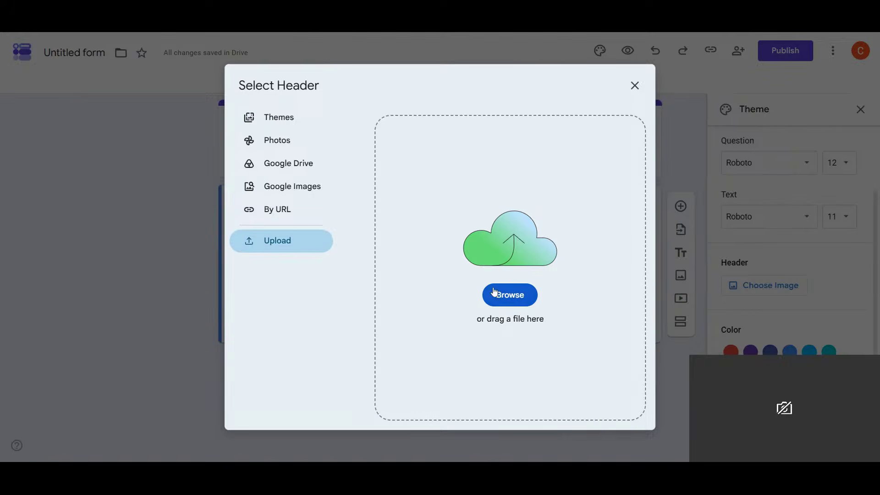
left_click(506, 295)
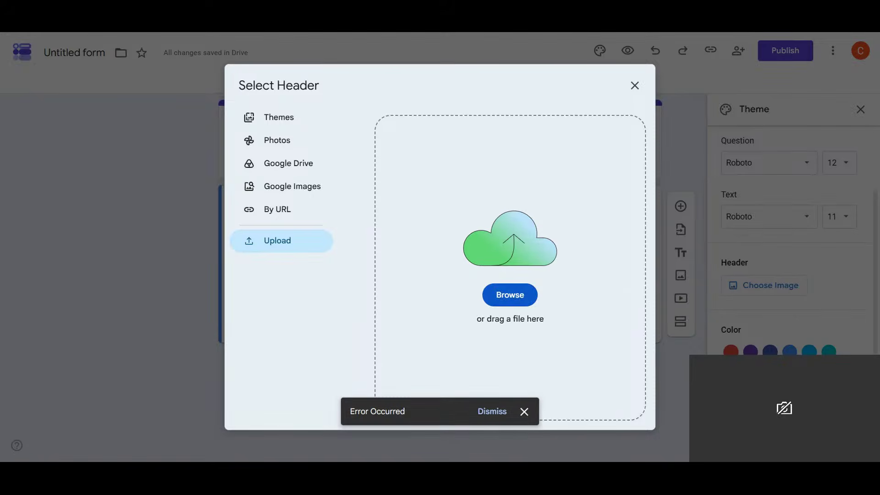
left_click(488, 413)
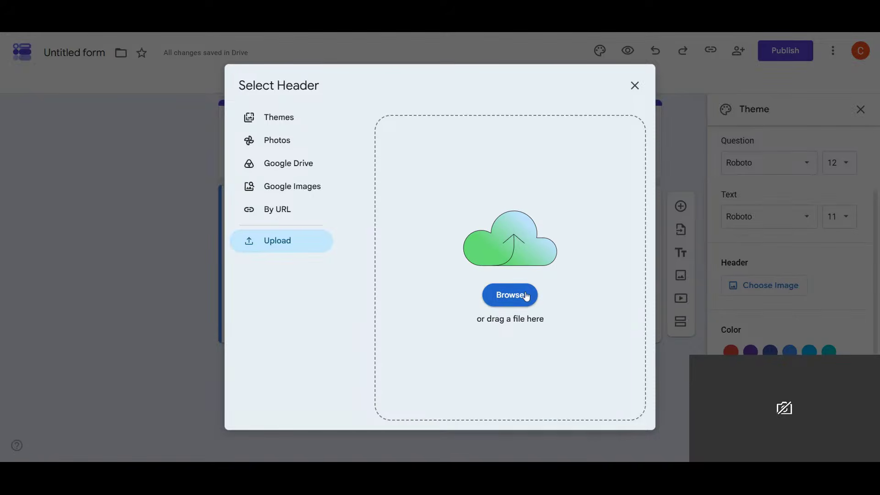
left_click(526, 296)
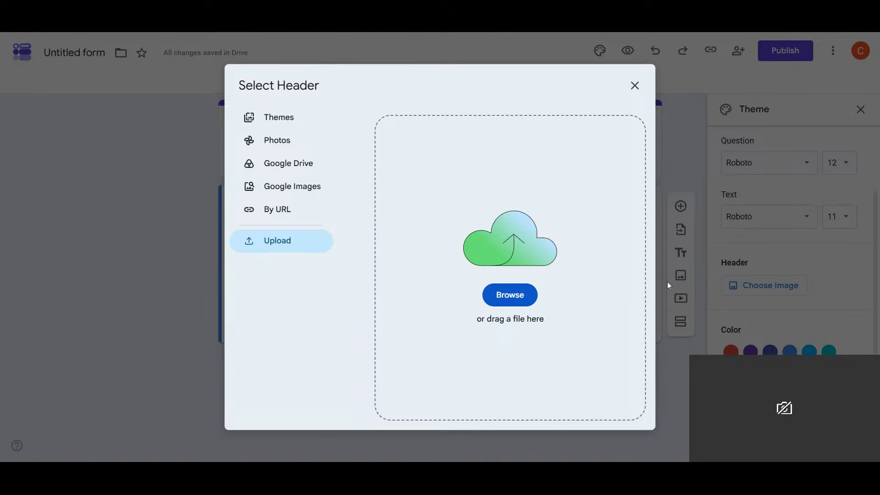
Check the Photos source, return to the Work and School themes and select the desk illustration with notepad and coffee cup
left_click(286, 140)
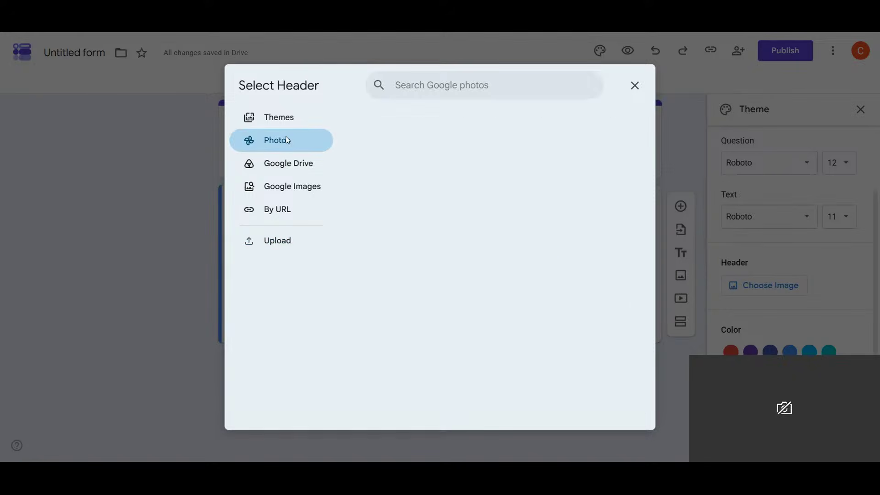
left_click(287, 123)
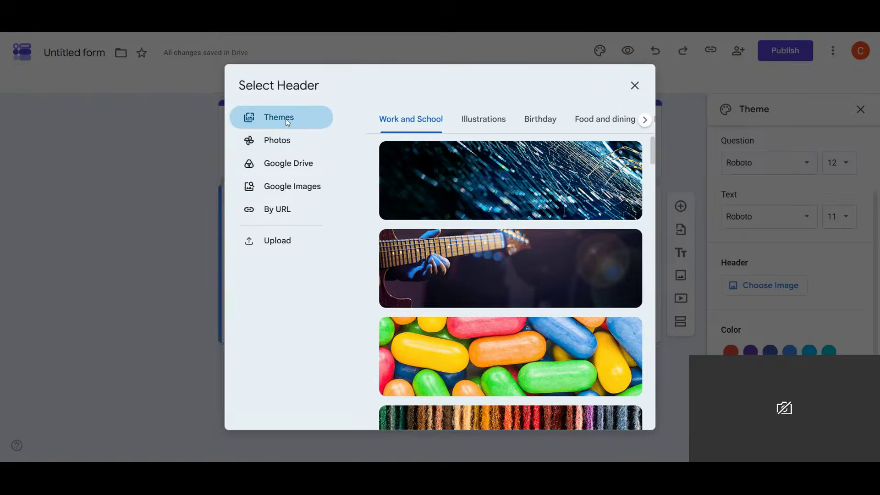
scroll(538, 335, "down", 5)
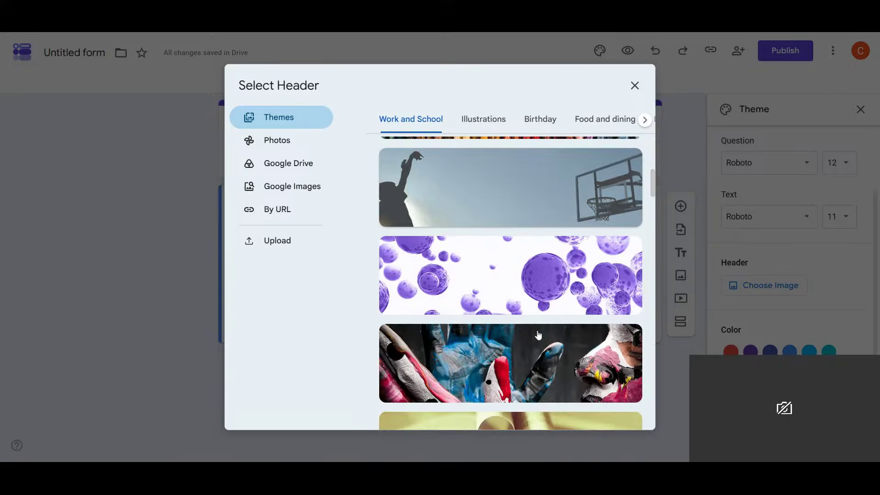
scroll(539, 335, "up", 5)
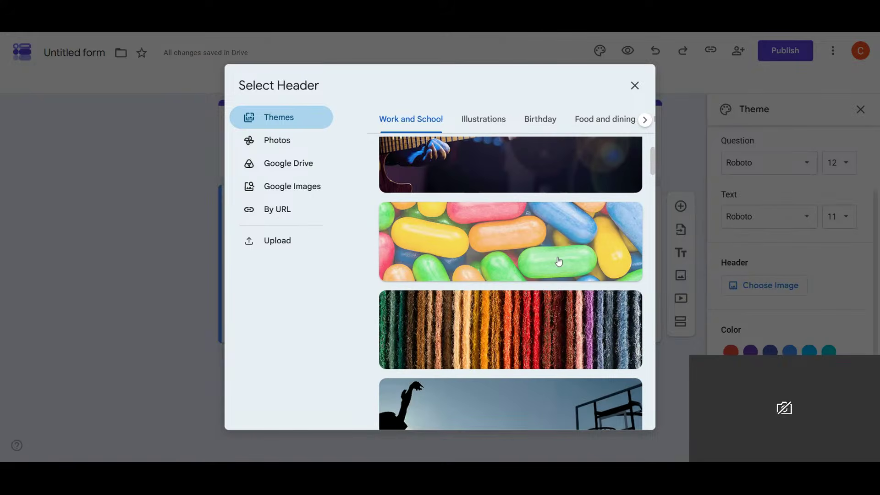
scroll(558, 261, "down", 15)
scroll(556, 294, "down", 15)
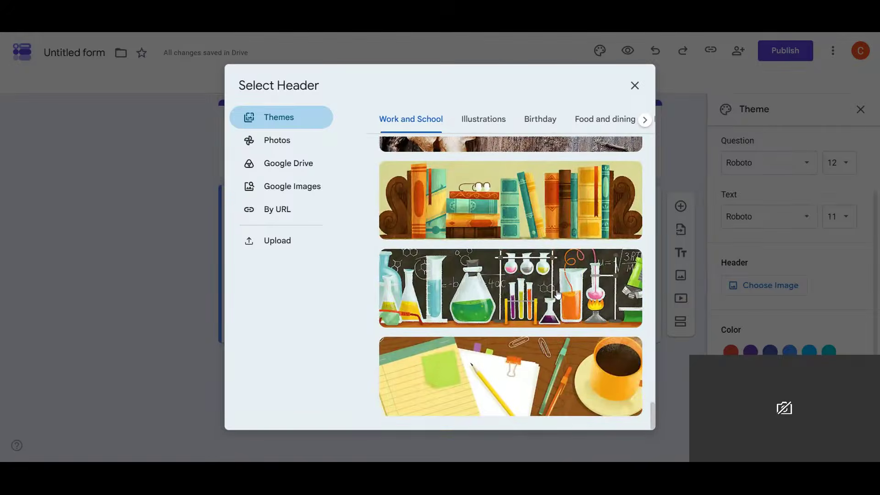
left_click(535, 380)
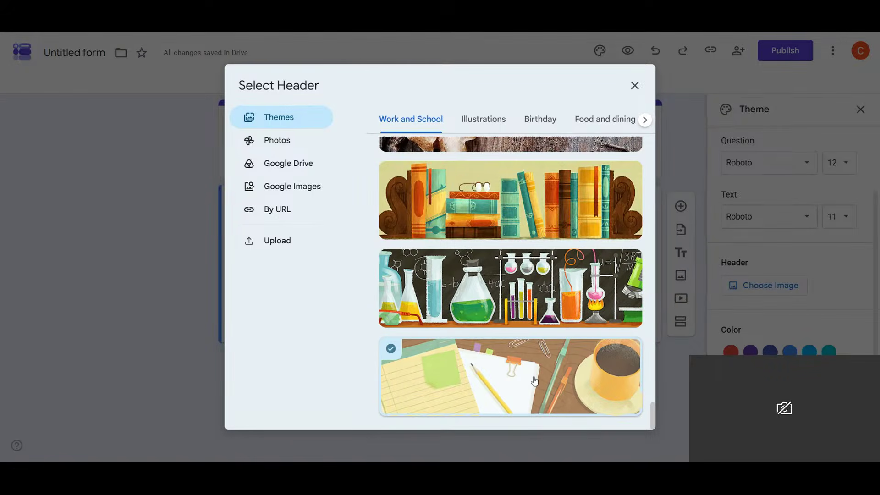
Browse the Birthday themes and insert the pink and orange balloon pattern as the form's header image
left_click(540, 121)
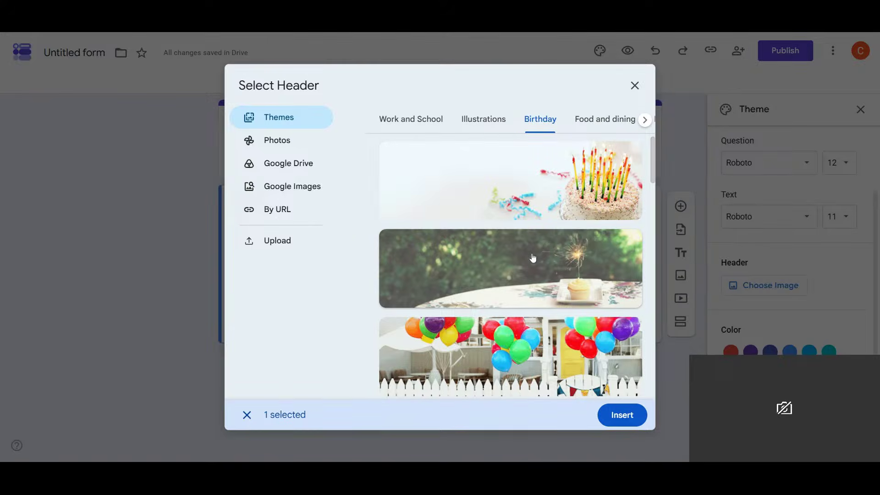
left_click(559, 191)
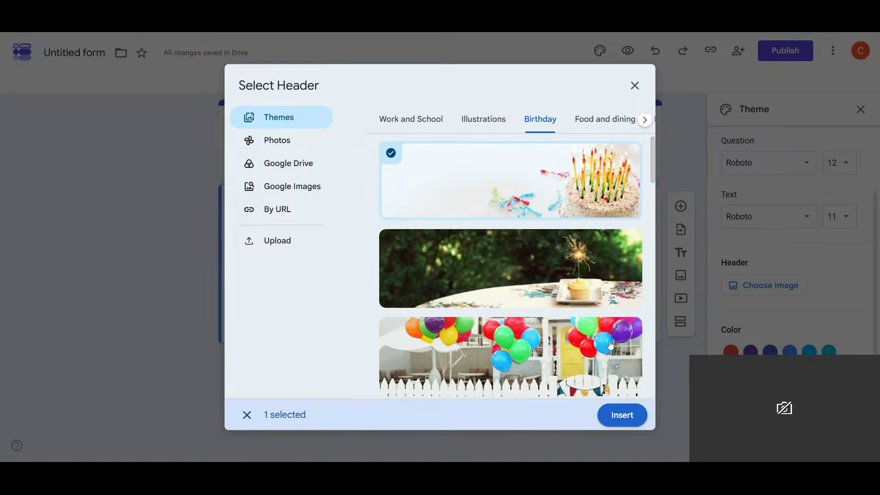
scroll(587, 298, "down", 5)
scroll(587, 299, "down", 15)
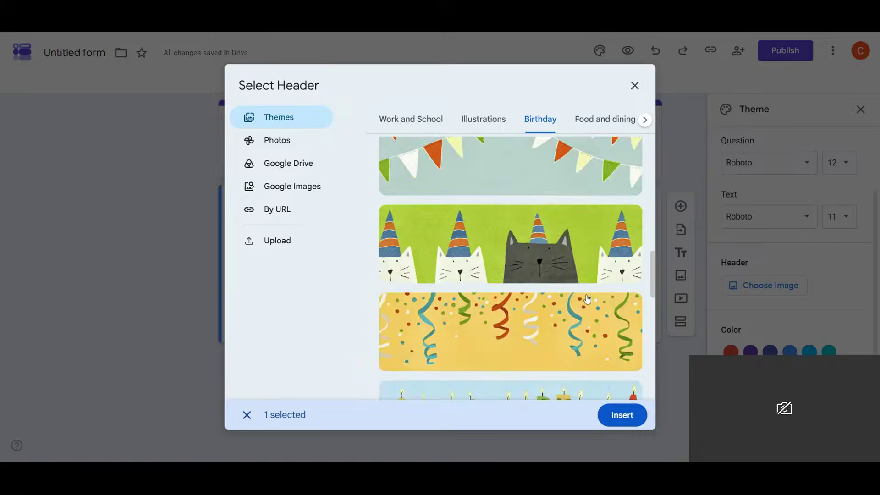
scroll(587, 299, "down", 6)
scroll(587, 299, "up", 5)
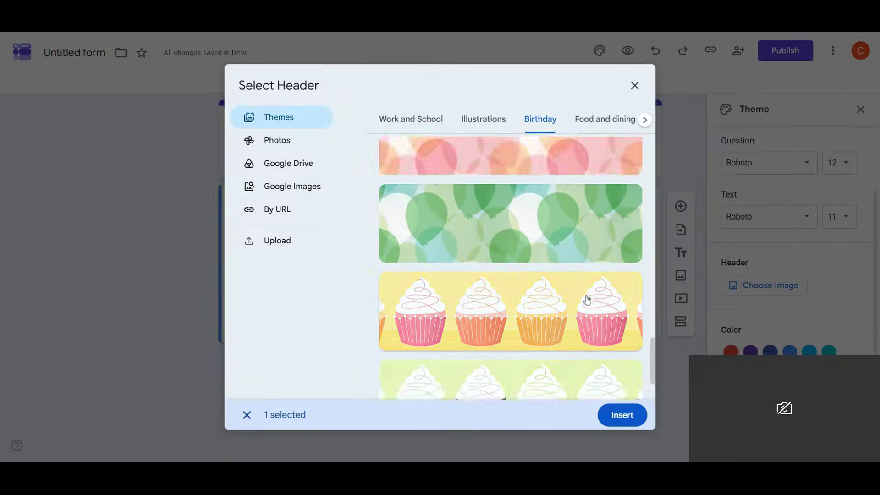
scroll(587, 299, "down", 4)
scroll(587, 300, "down", 6)
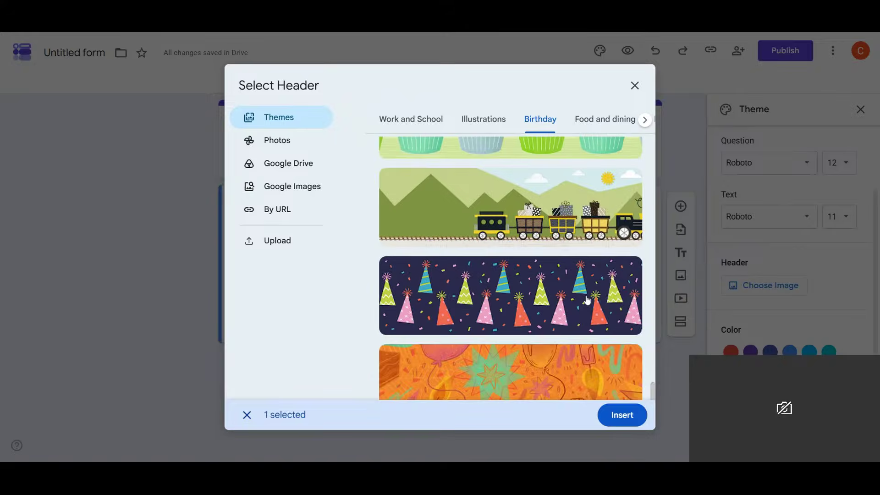
scroll(586, 299, "up", 6)
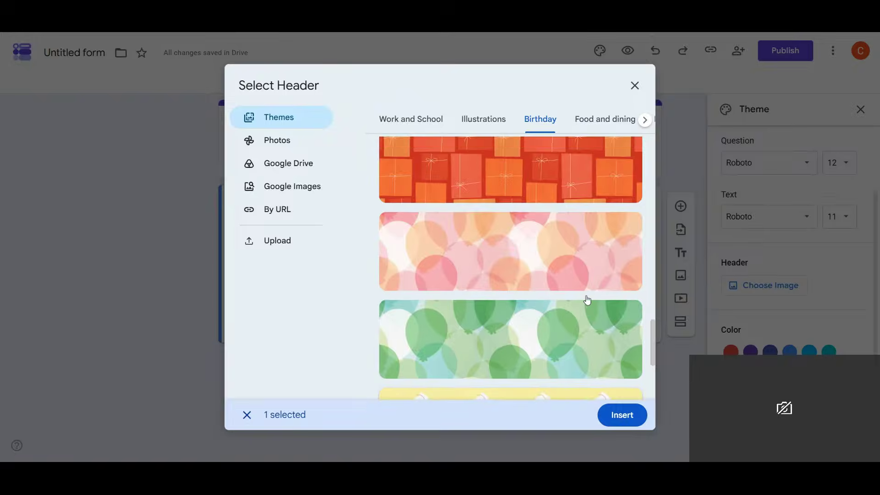
left_click(542, 267)
left_click(626, 416)
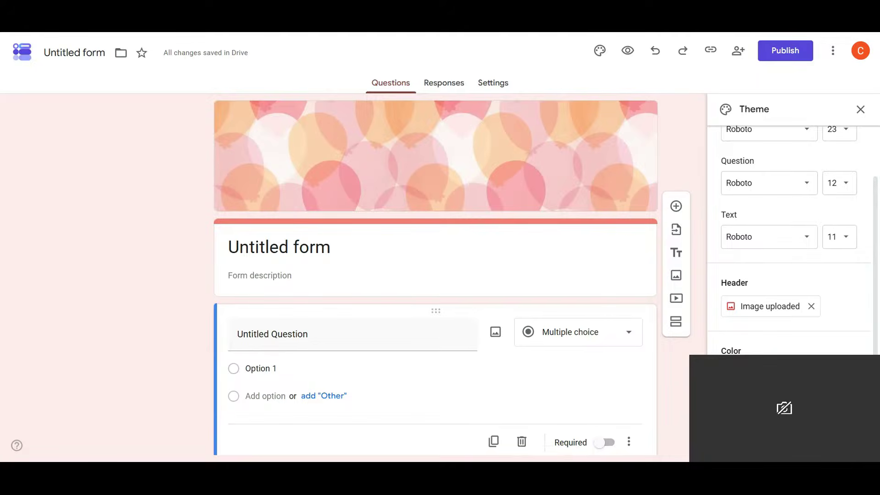
Choose a custom dark magenta-pink as the form's theme color and apply it
scroll(759, 348, "down", 2)
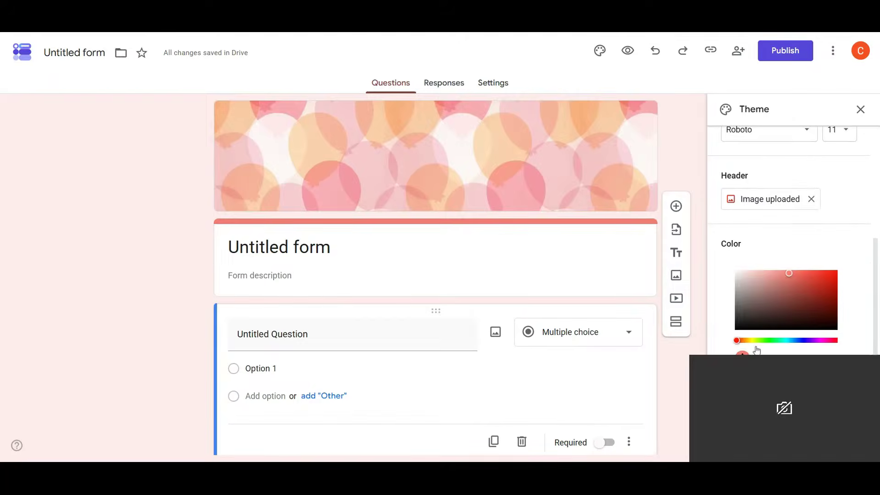
left_click_drag(736, 340, 829, 344)
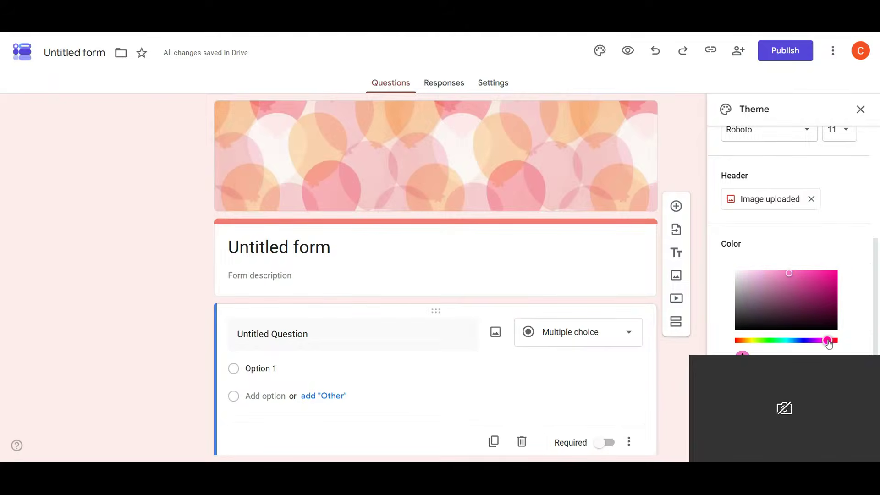
left_click_drag(796, 288, 766, 264)
left_click_drag(828, 341, 831, 342)
left_click_drag(764, 270, 820, 289)
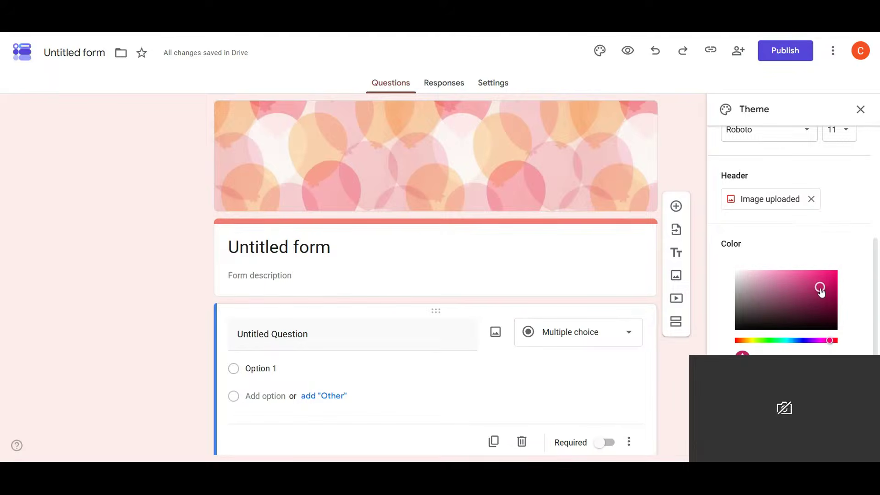
left_click(825, 397)
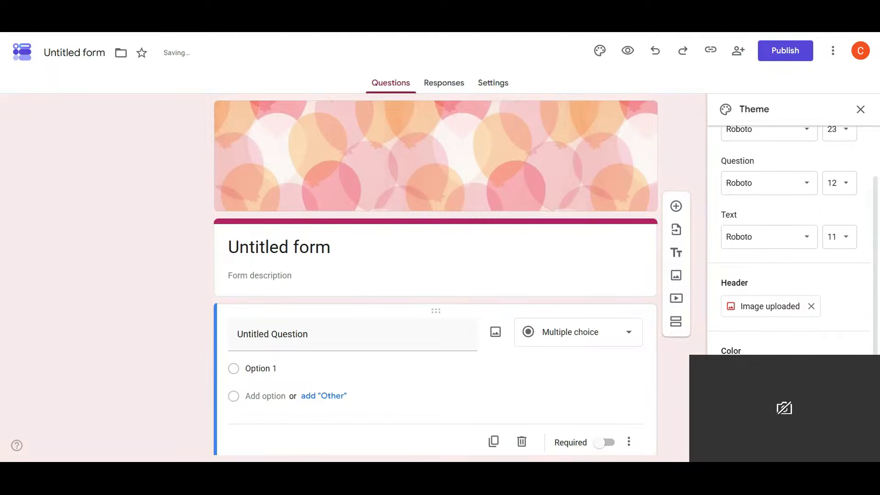
Replace the form's title with "Order Form"
scroll(325, 150, "down", 1)
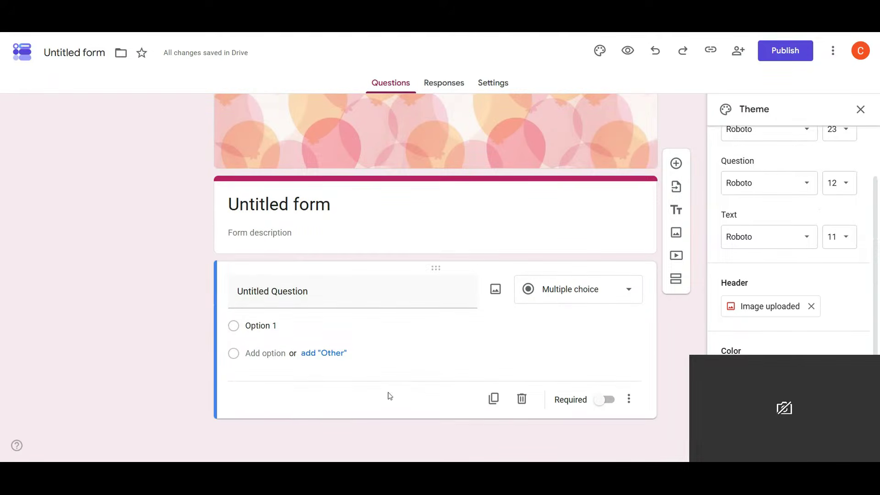
left_click(289, 205)
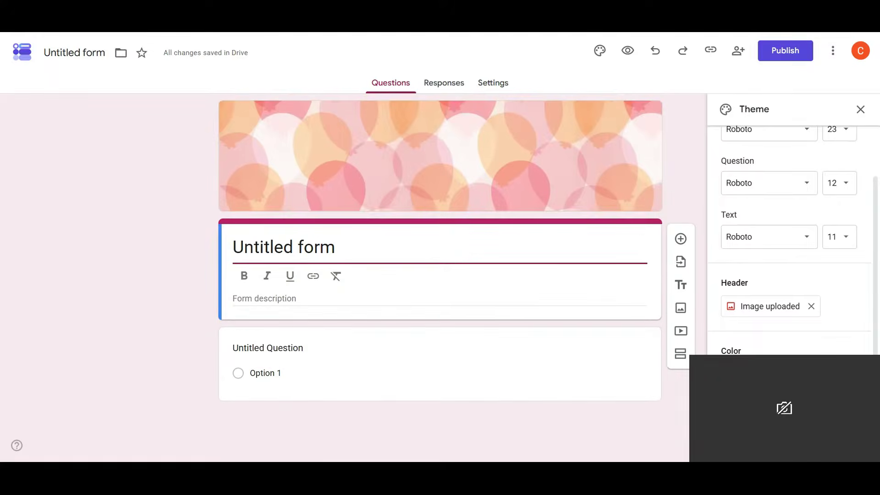
left_click_drag(337, 248, 231, 248)
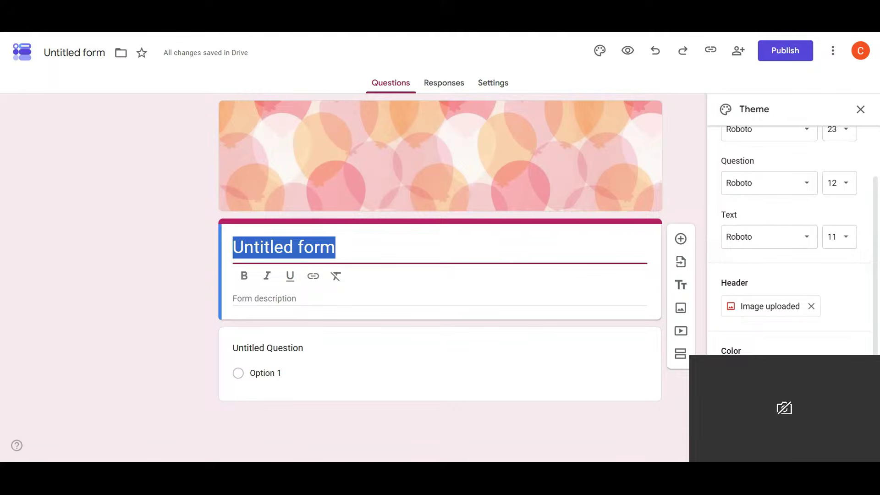
type("O")
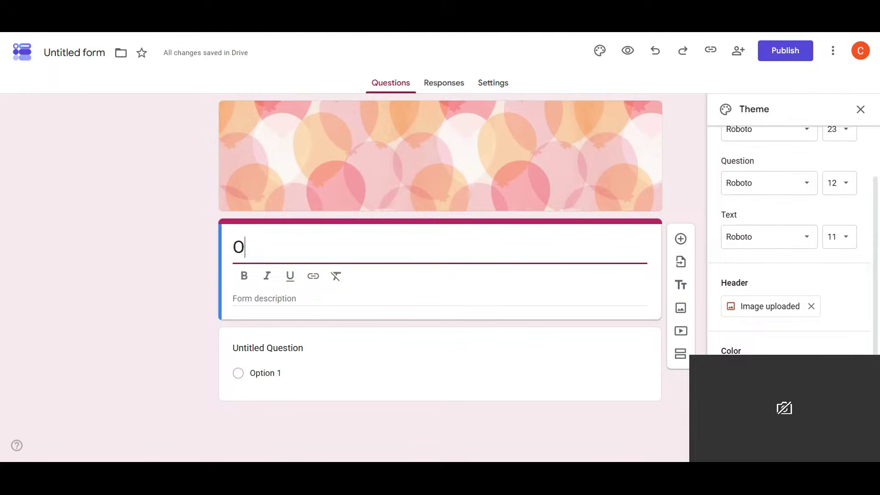
type("rder Form")
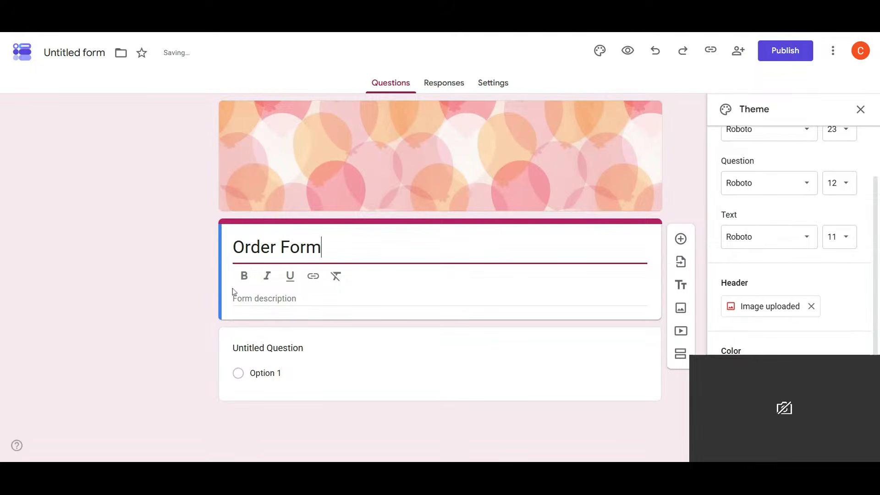
Make the whole form title bold, trying italics on it and removing them again
left_click(245, 281)
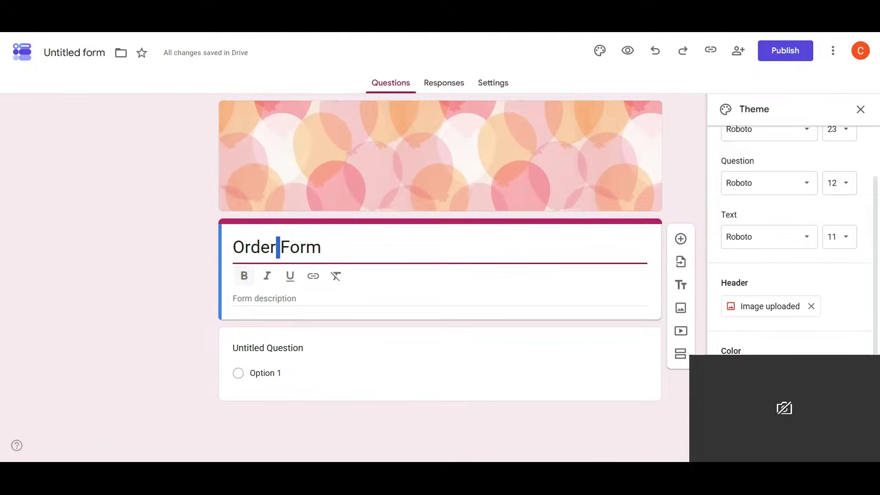
key("ctrl+a")
key("ctrl+b")
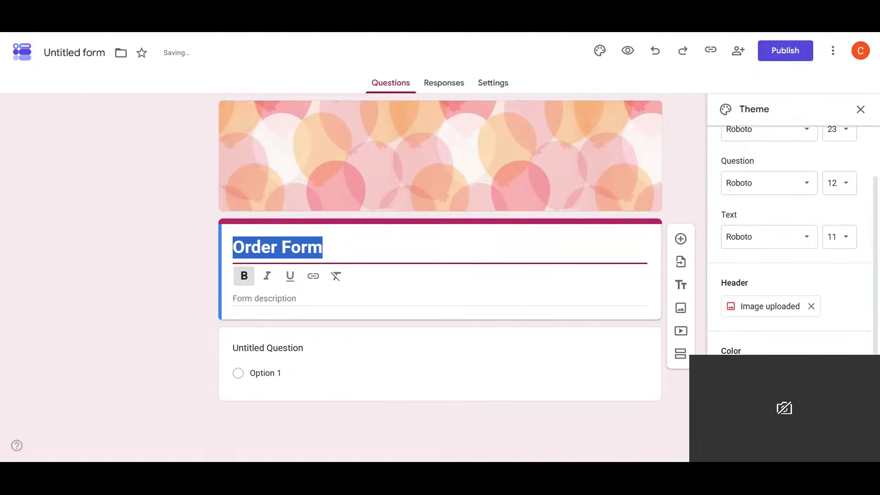
left_click(267, 276)
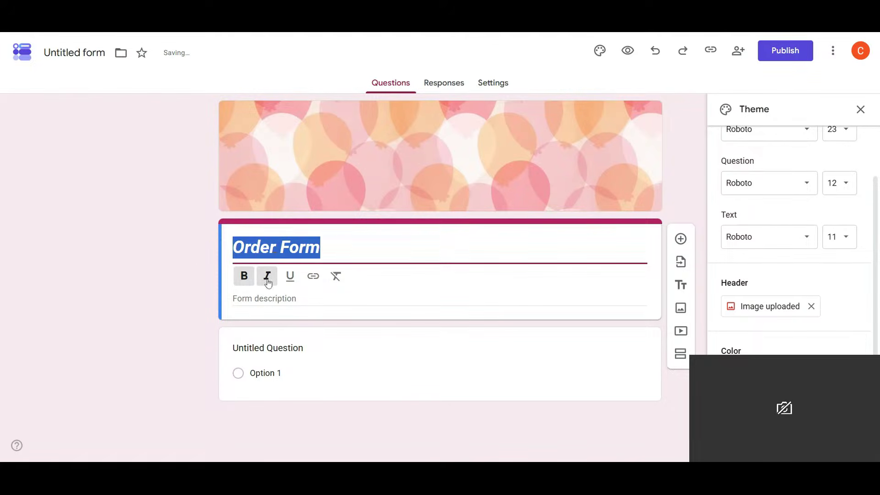
left_click(267, 276)
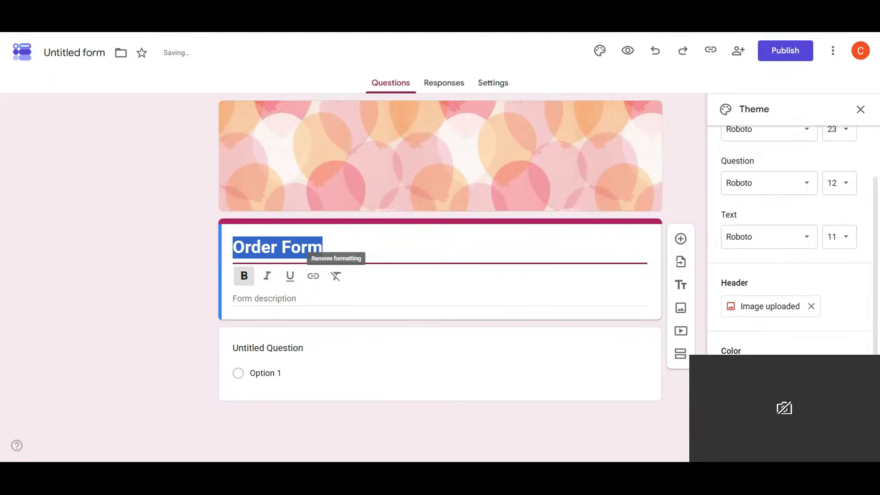
Enter the form description "Please complete the sections below to ensure that we process your order in a timely manner."
left_click(332, 296)
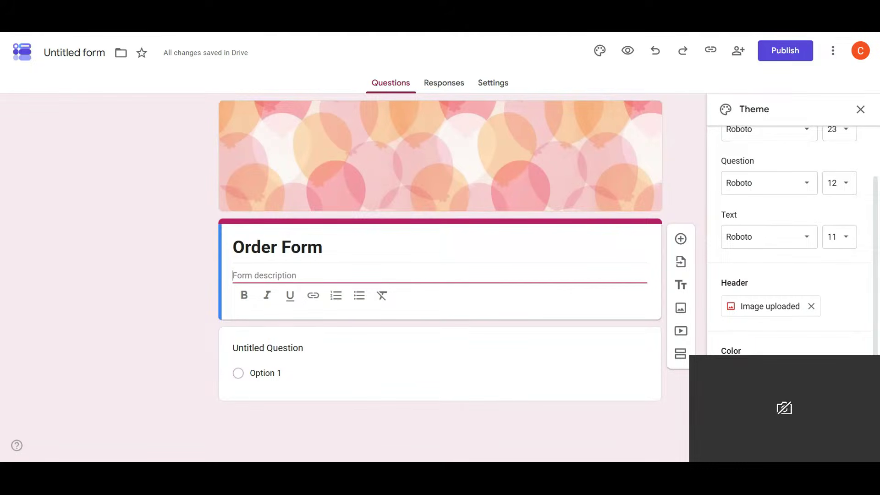
type("Please compl")
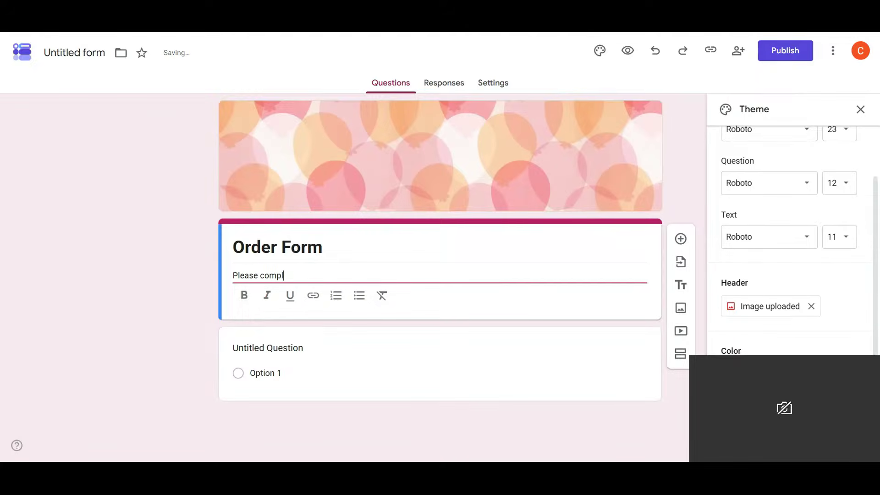
type("ete the ")
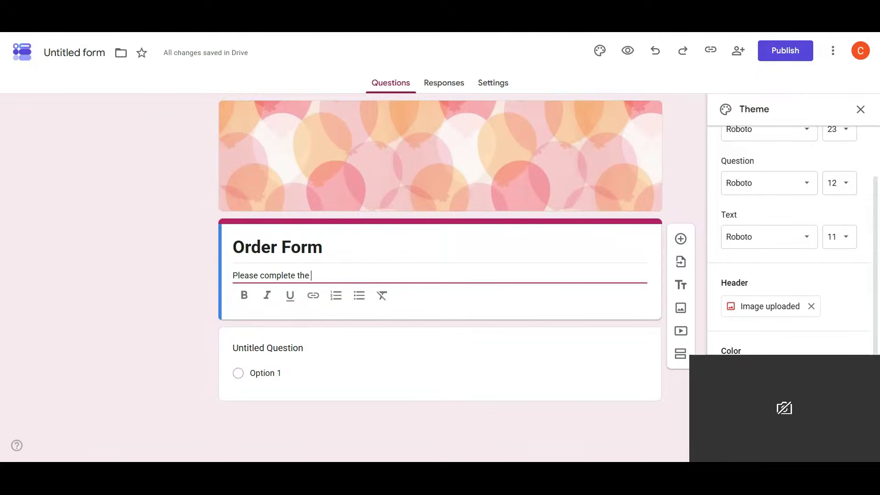
type("sections ")
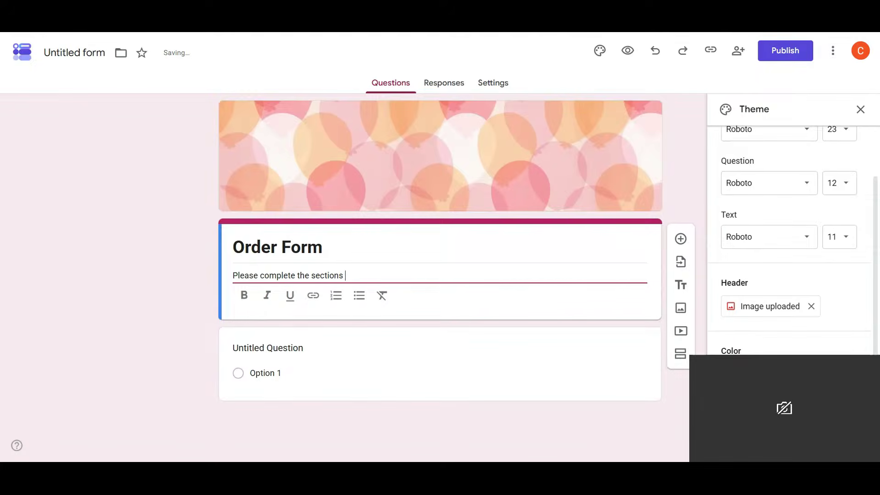
type("below to en")
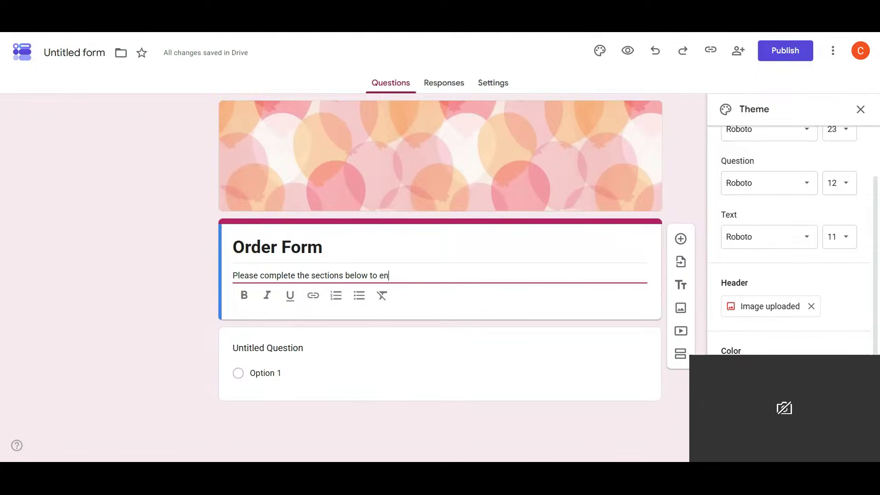
type("sure that we process")
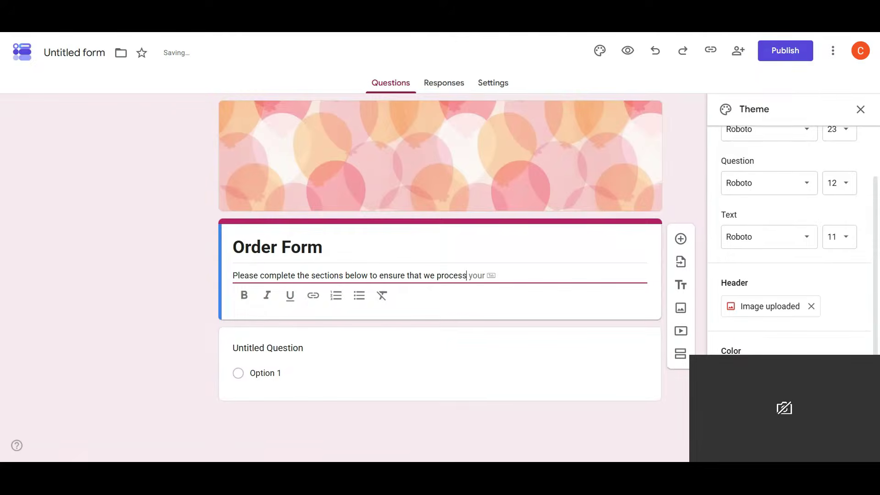
type(" your order in a time")
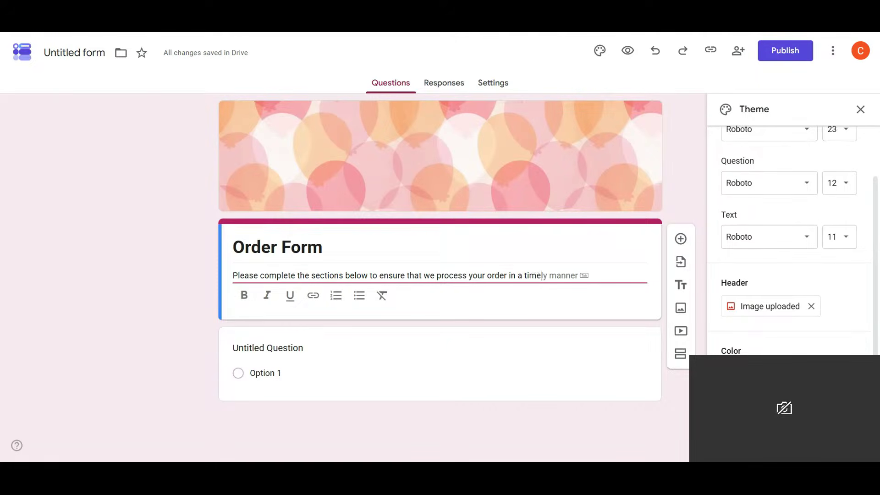
type("ly manner.")
left_click(337, 33)
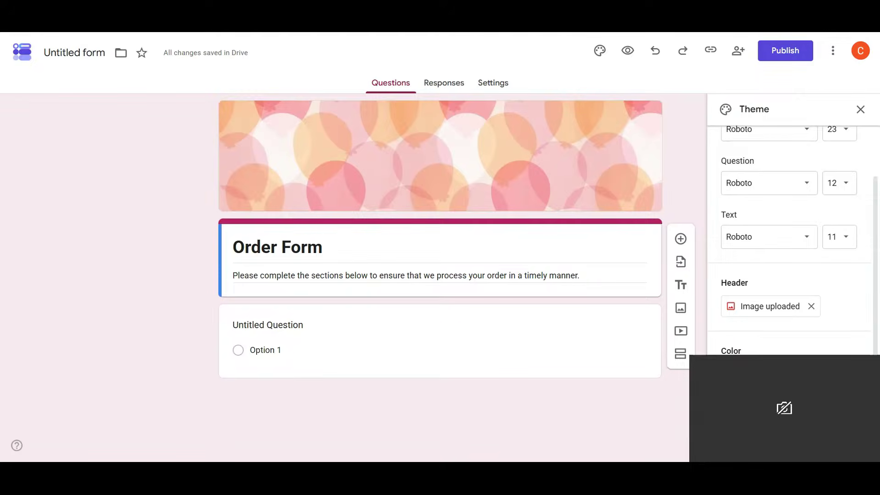
left_click(579, 275)
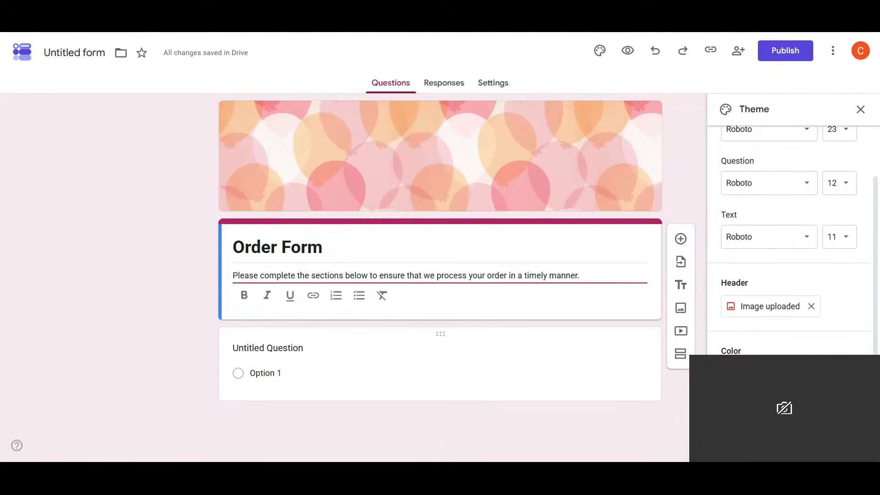
Change the untitled question's type to Short answer and review the other available question types
left_click(365, 372)
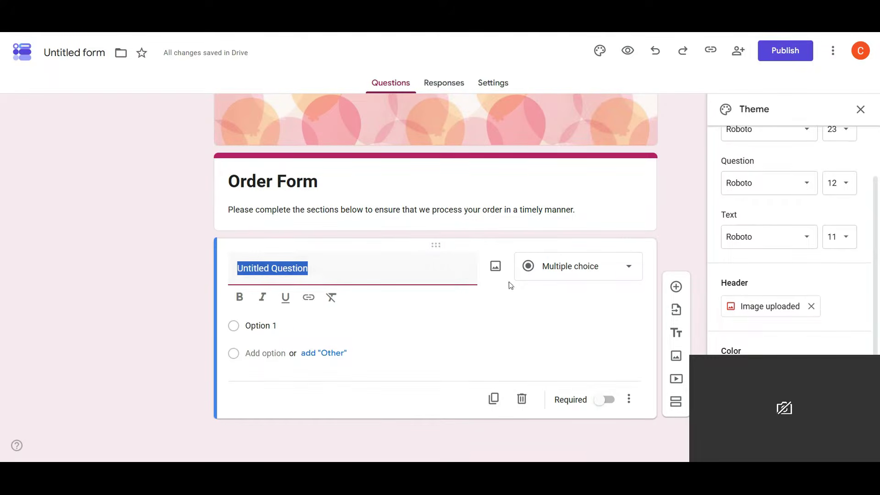
left_click(608, 269)
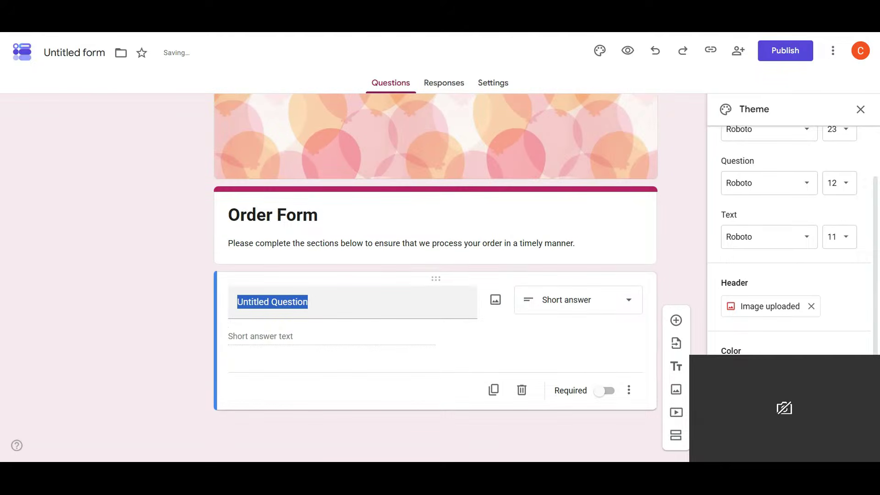
left_click(578, 300)
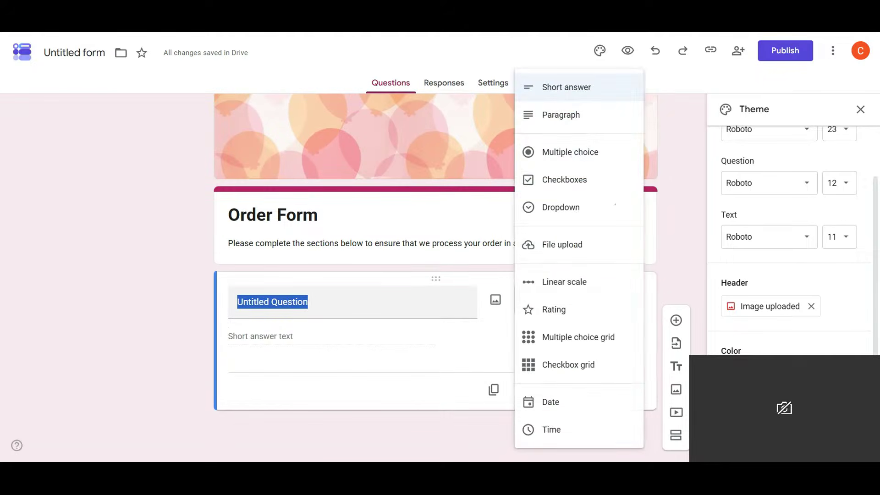
left_click(319, 336)
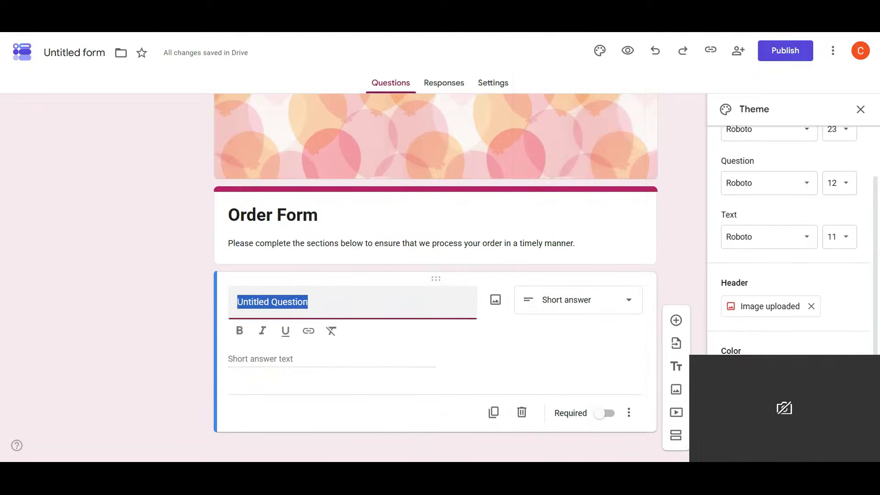
Title the short answer question "First + Last Name", replacing the initial wording "Name"
type("Name")
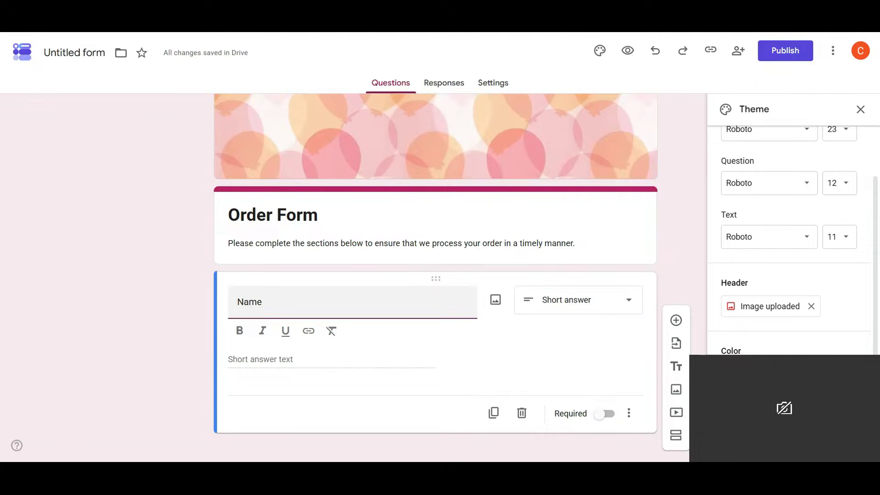
key("BackSpace")
key("BackSpace")
key("BackSpace")
key("BackSpace")
type("First ")
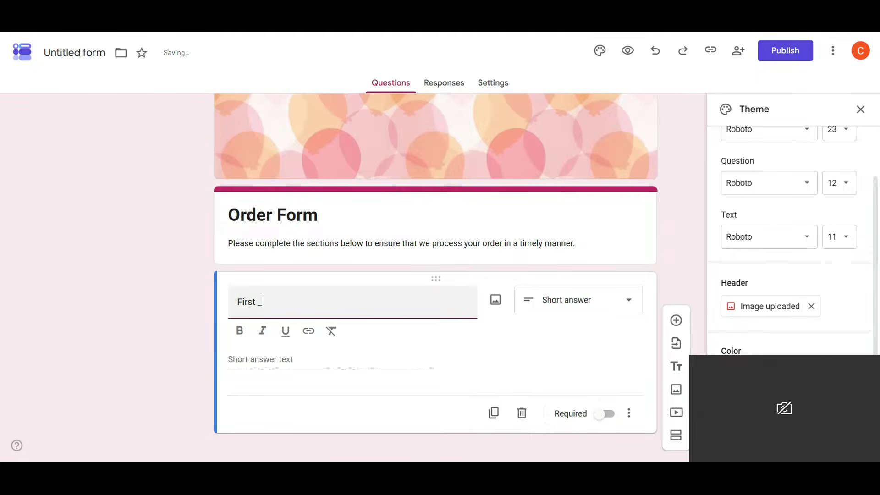
type("+ Las")
type("t Name")
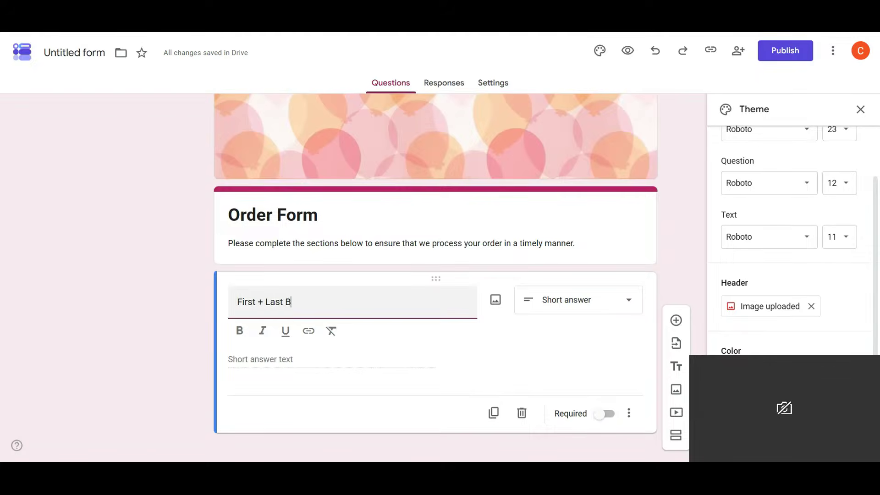
key("BackSpace")
key("BackSpace")
key("BackSpace")
key("BackSpace")
type("Name")
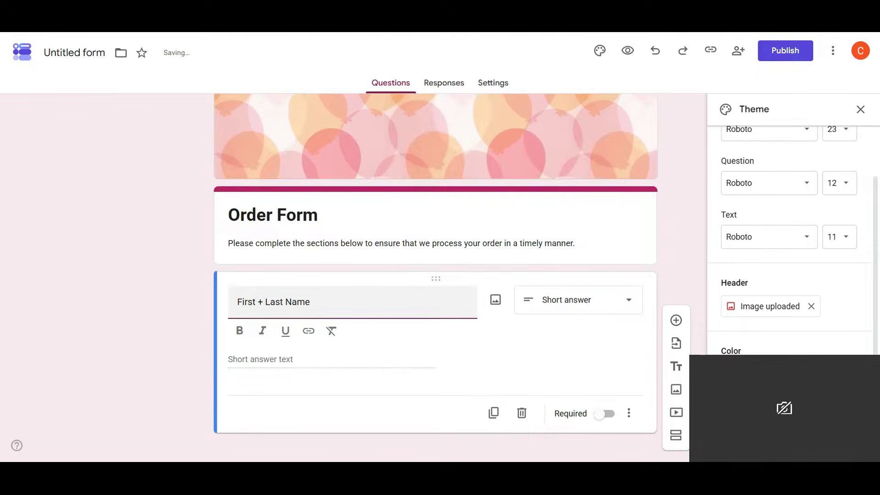
left_click_drag(285, 301, 205, 312)
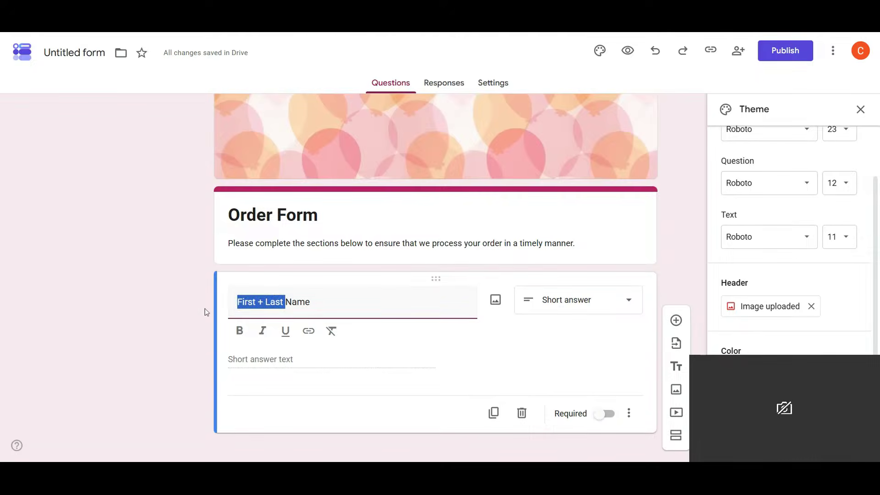
key("BackSpace")
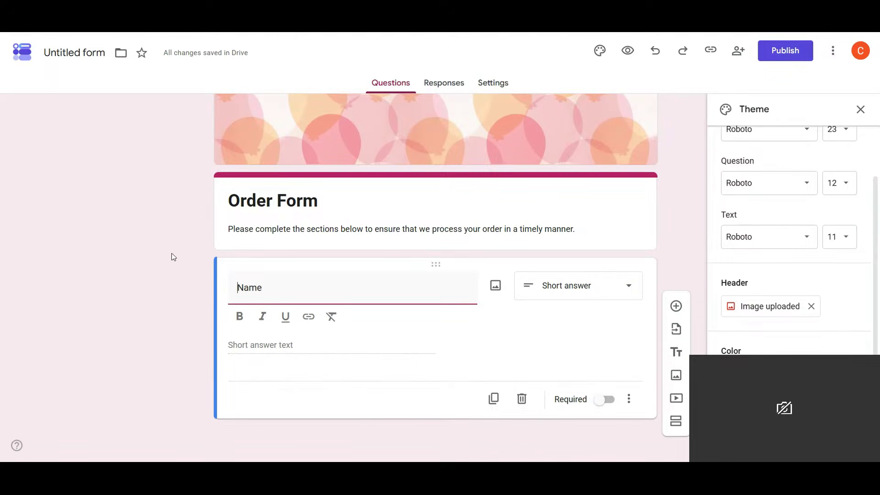
type("First + Last")
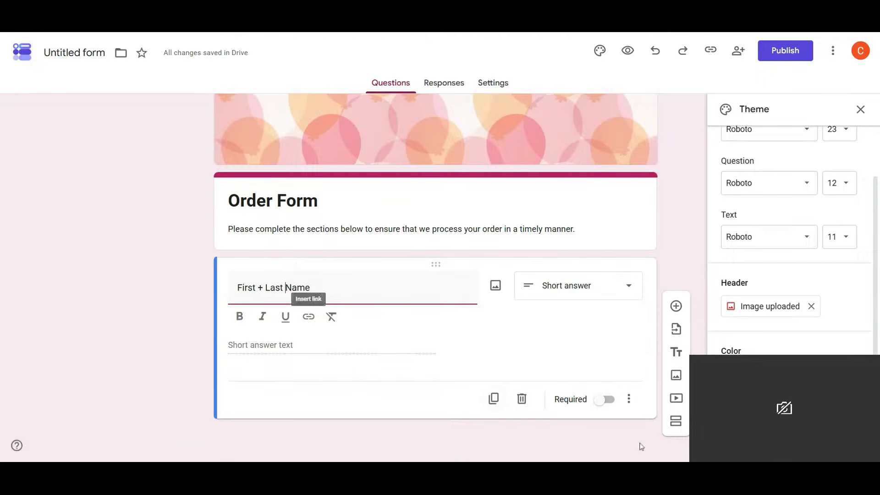
Make the "First + Last Name" question required and check its additional display options
left_click(599, 401)
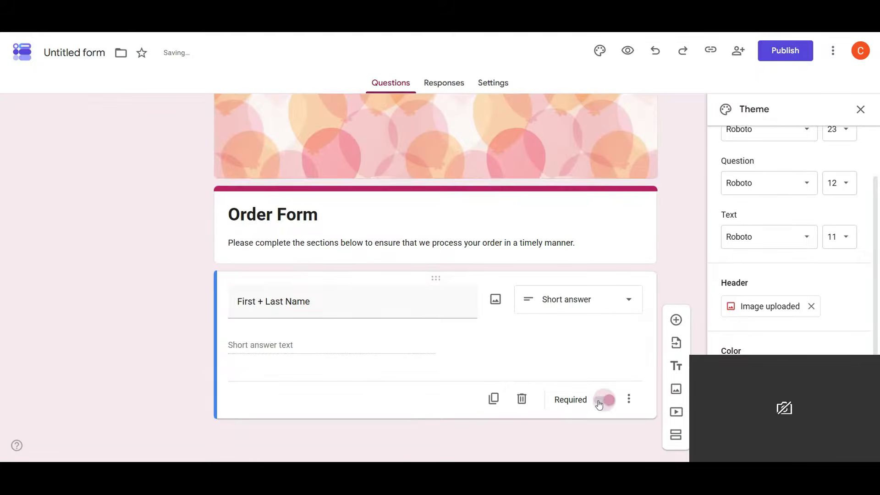
left_click(628, 390)
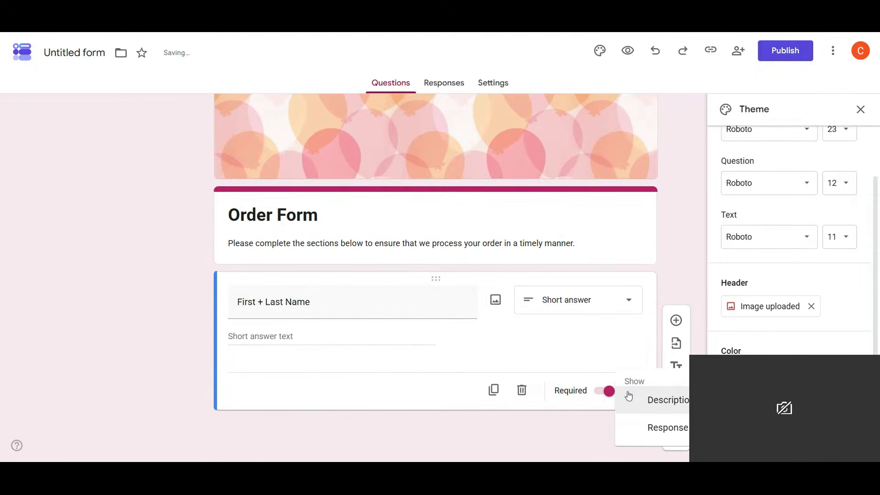
left_click(598, 348)
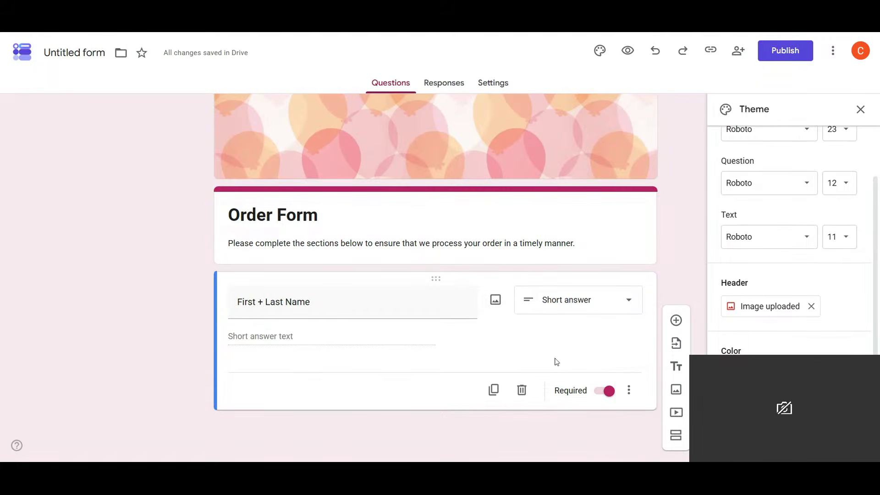
Add a blank question below the name question and retitle the name question "Full Name"
left_click(677, 321)
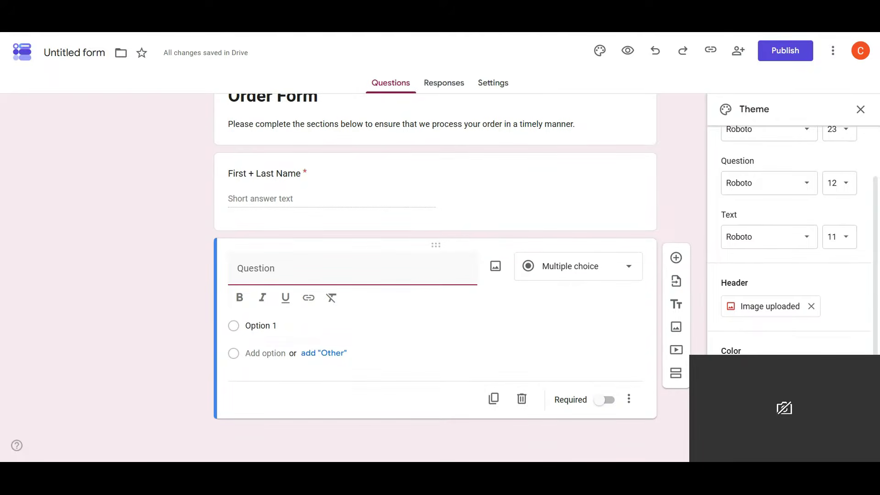
left_click(578, 266)
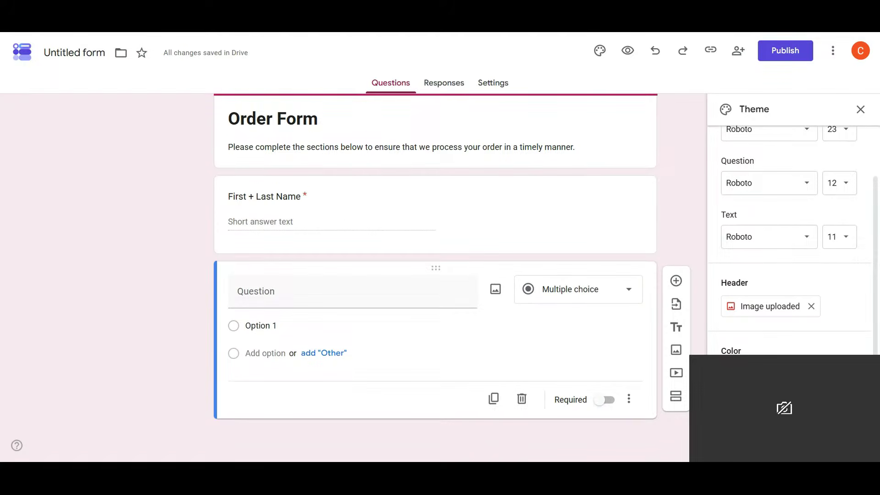
left_click(352, 291)
left_click(318, 161)
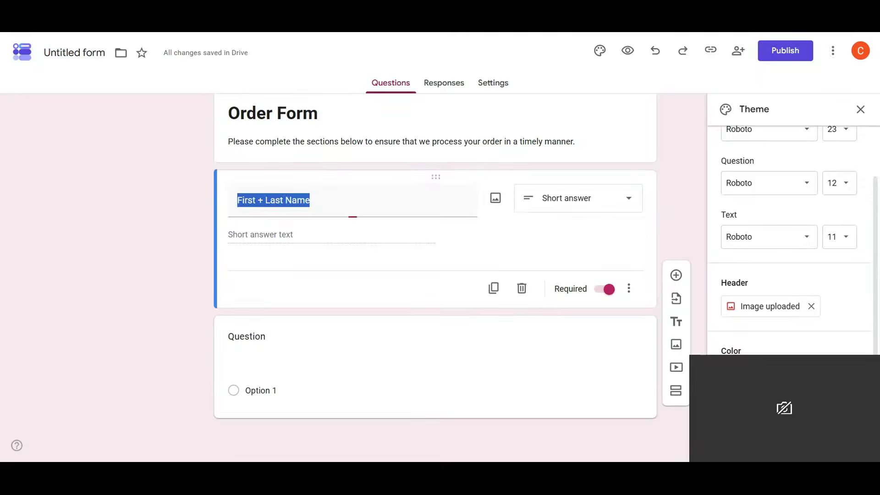
type("Full Name")
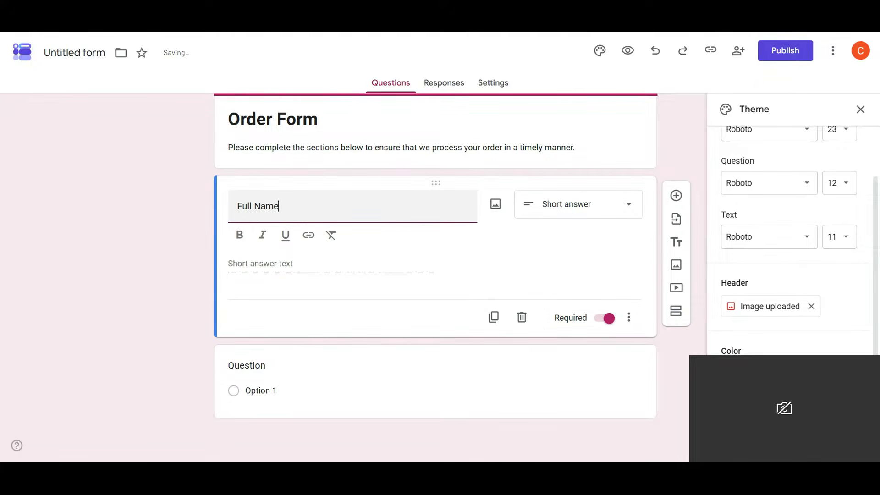
Change the blank question's type to Short answer and title it "Email"
left_click(329, 390)
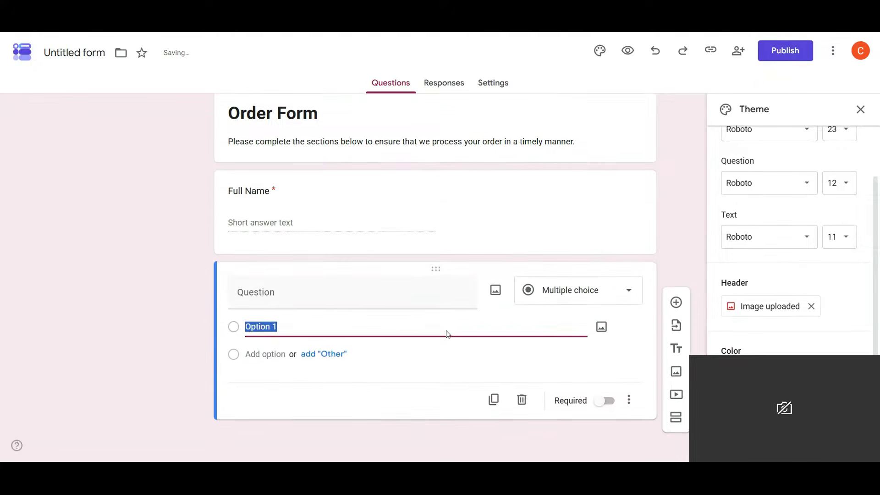
left_click(585, 289)
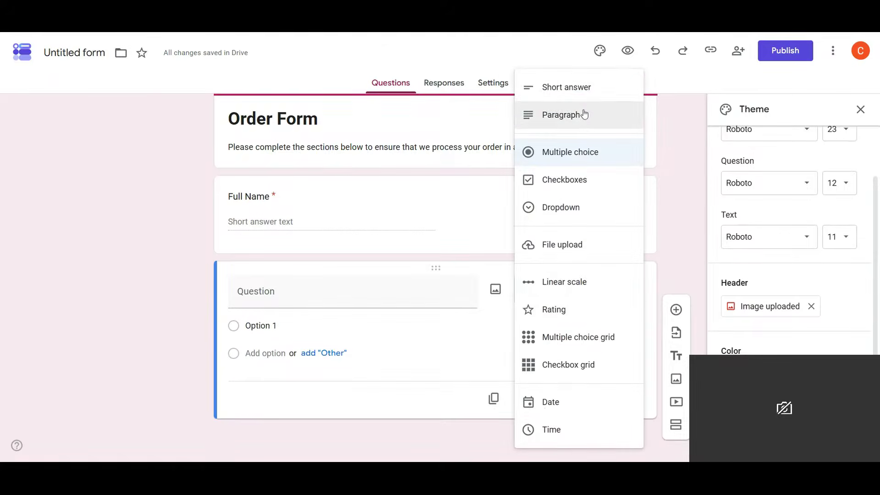
left_click(572, 92)
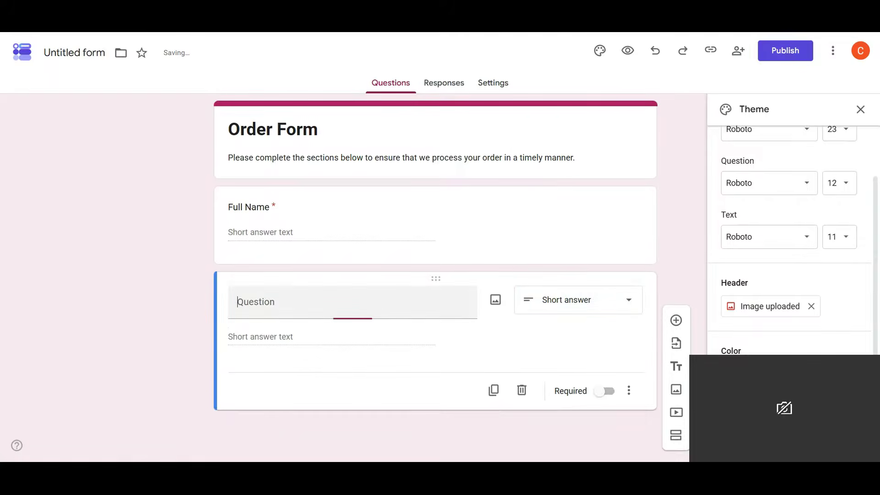
type("Email")
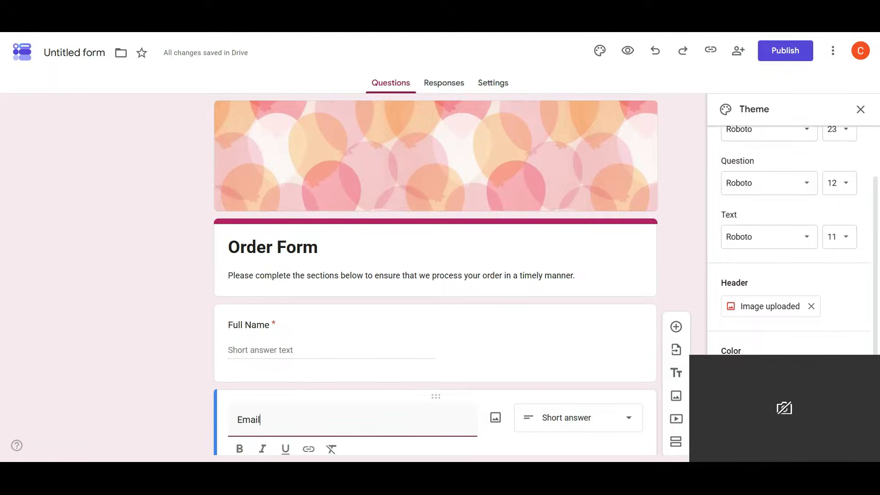
scroll(509, 270, "down", 3)
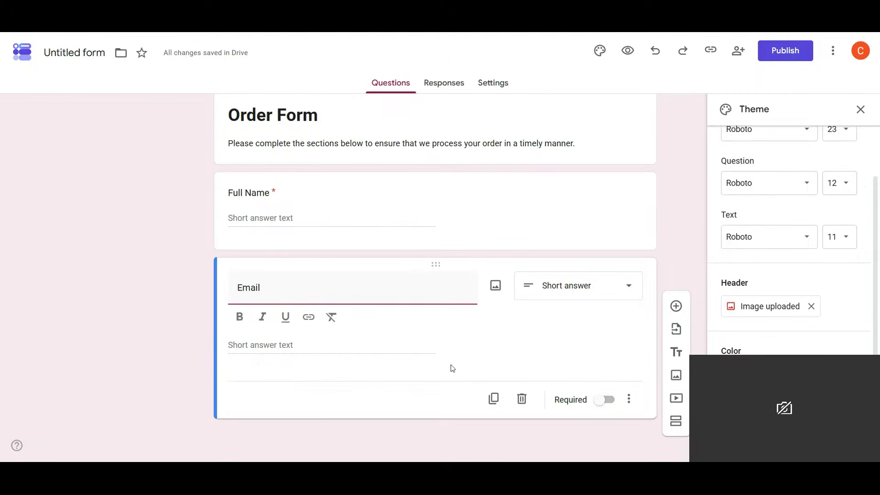
left_click(597, 402)
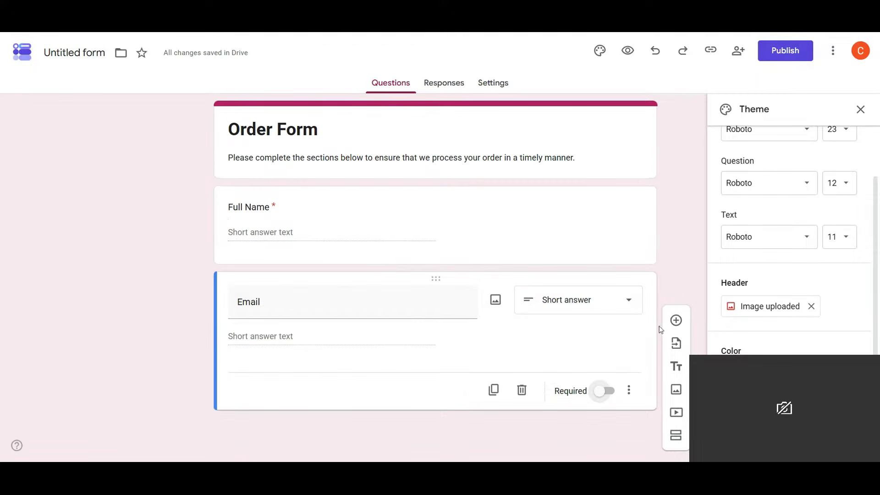
Add a question titled "Phone Number" below the email question, with Short answer as its type
left_click(676, 320)
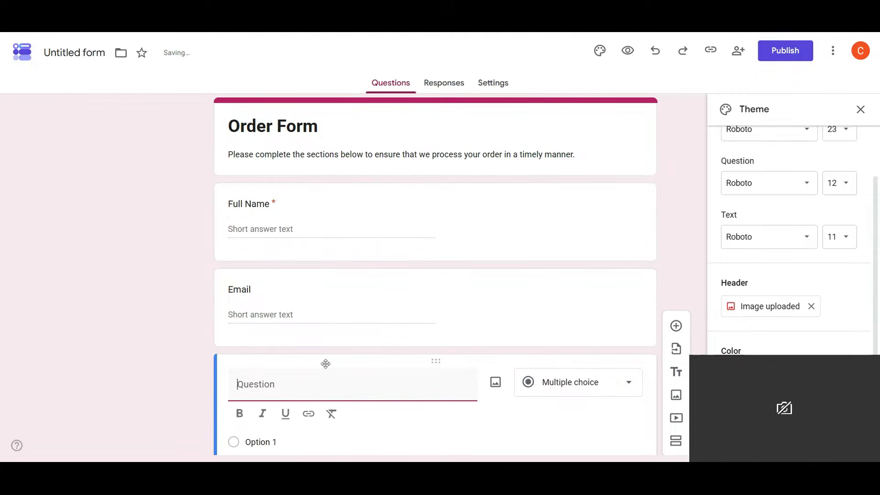
type("Phone Number")
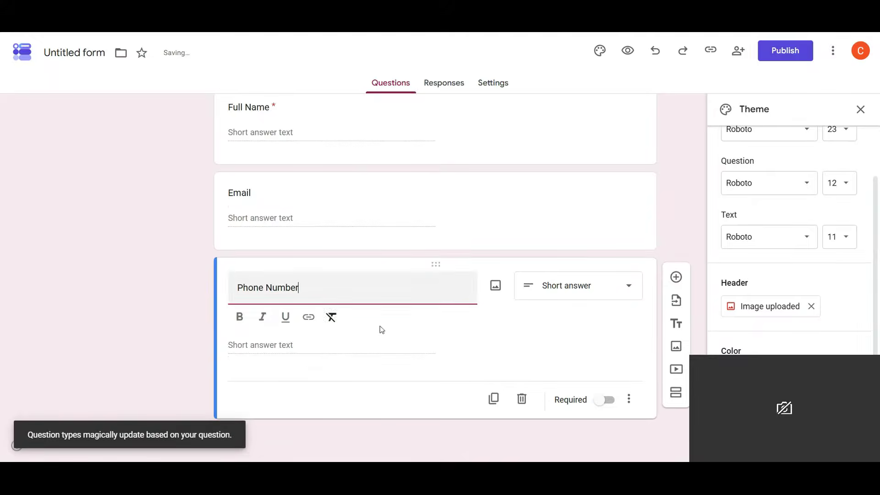
left_click(592, 286)
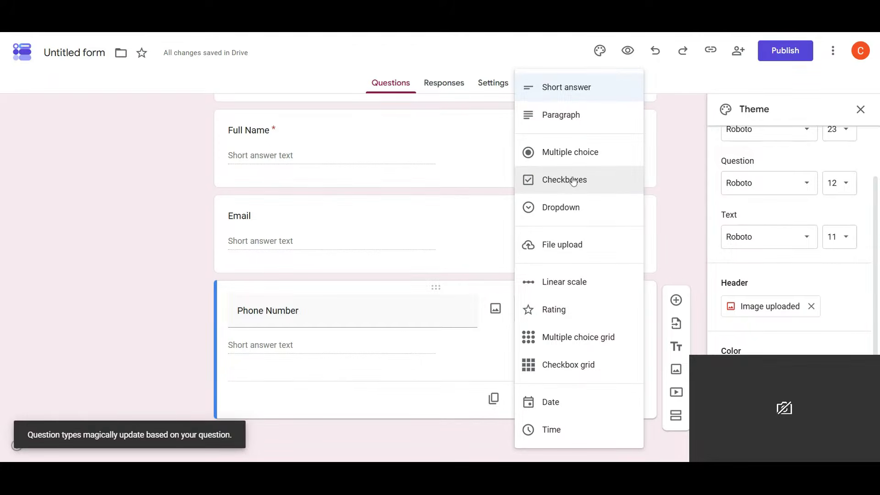
left_click(581, 94)
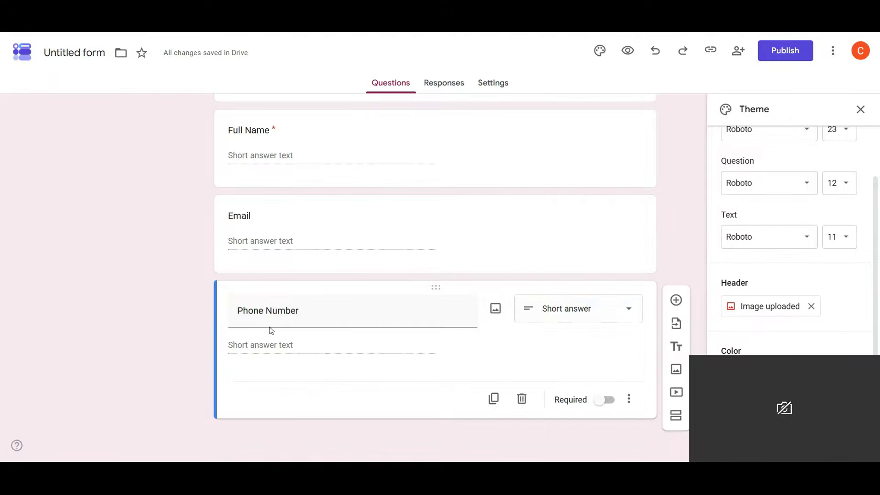
Add a Date-type question titled "Date Needed" below the phone number question
left_click(676, 300)
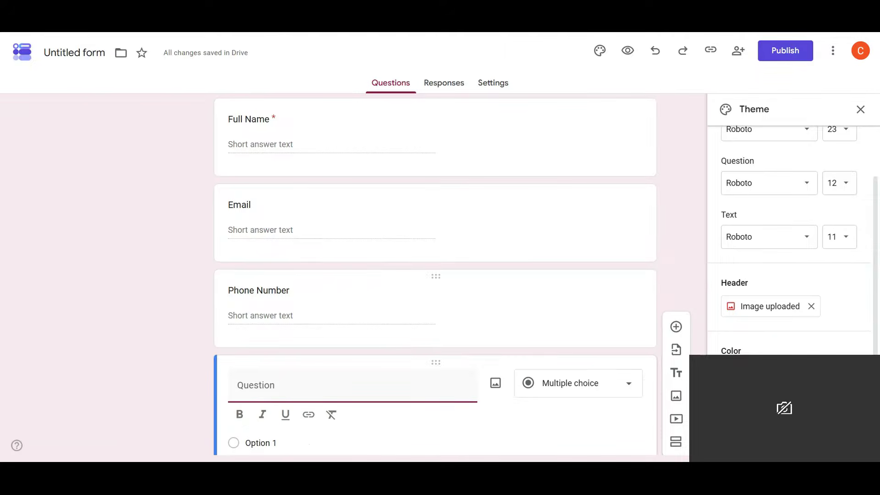
scroll(426, 306, "down", 3)
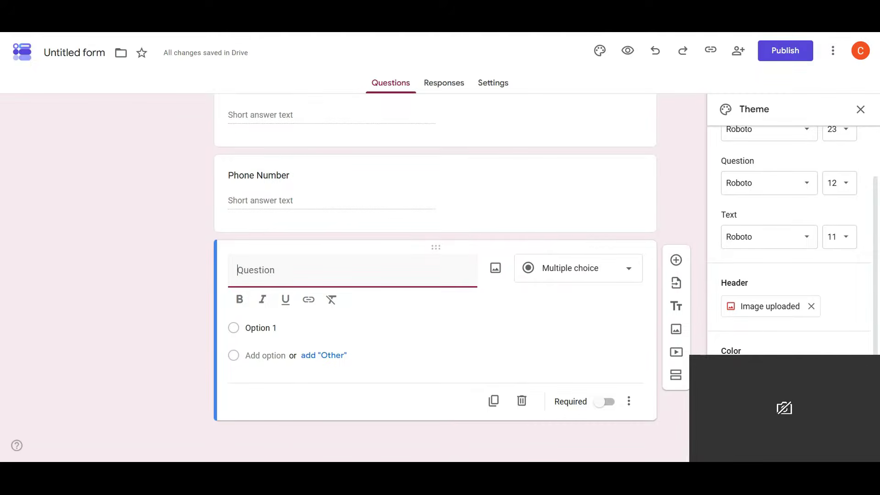
left_click(578, 268)
left_click(603, 268)
left_click(559, 401)
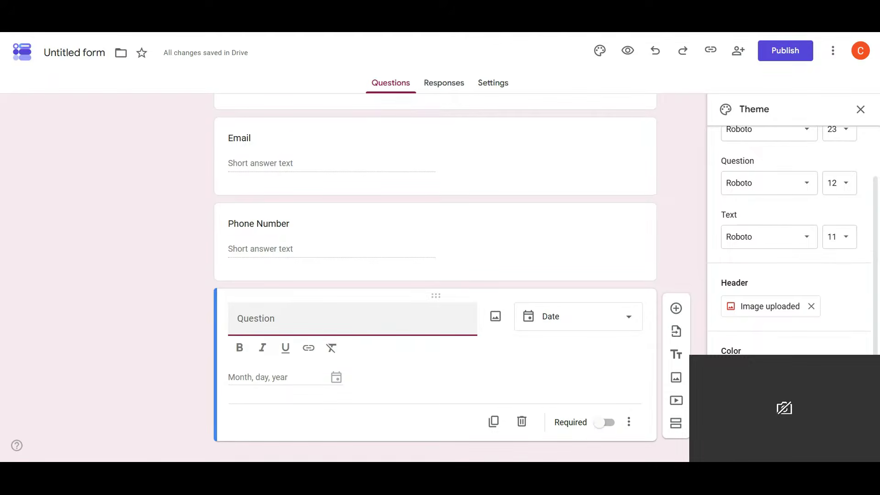
type("Date")
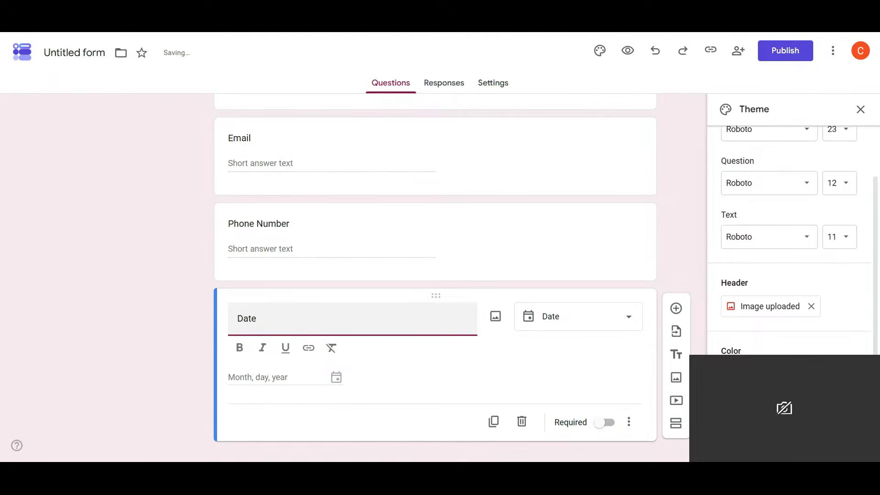
type(" Needed")
left_click(575, 379)
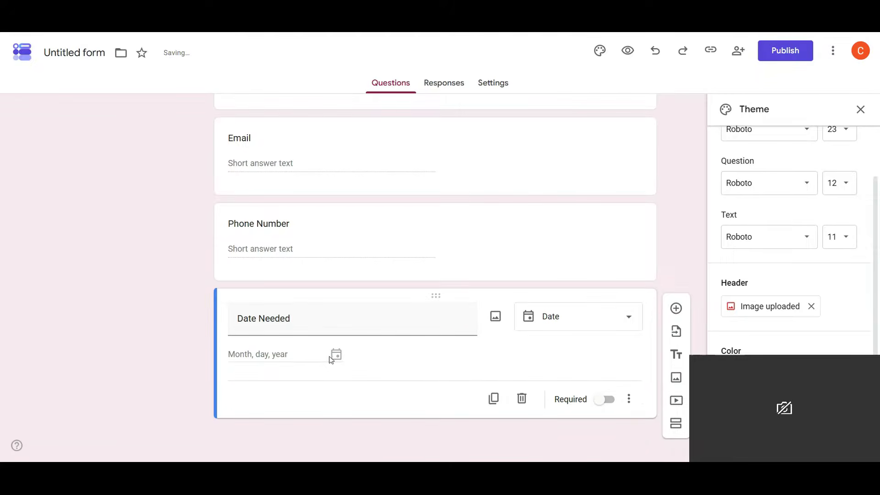
Add a Multiple choice question titled "Event Type" below the date question
left_click(676, 308)
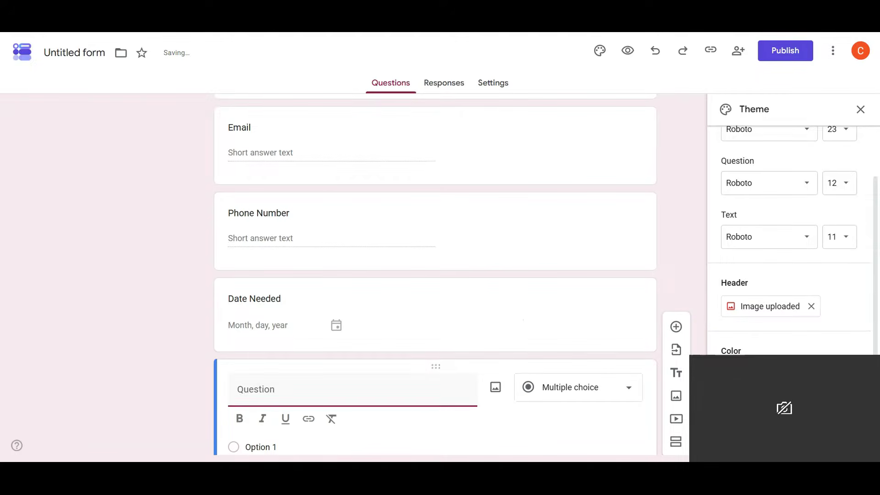
left_click(578, 387)
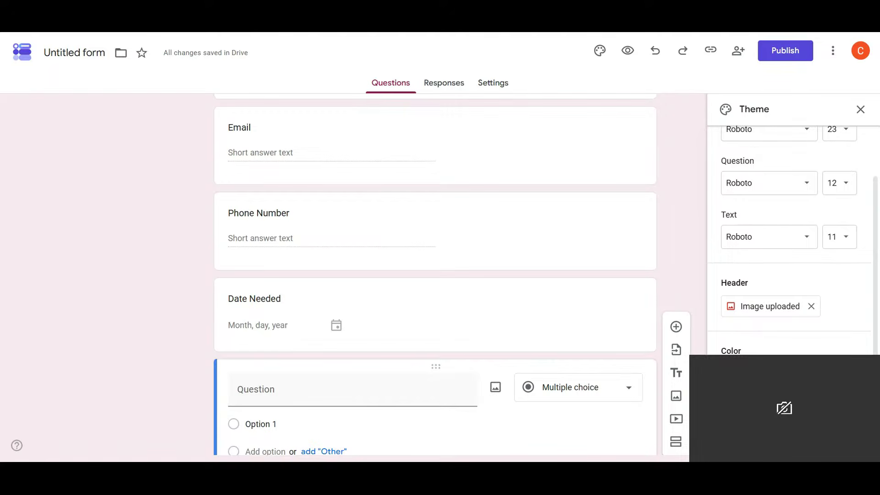
scroll(546, 397, "down", 3)
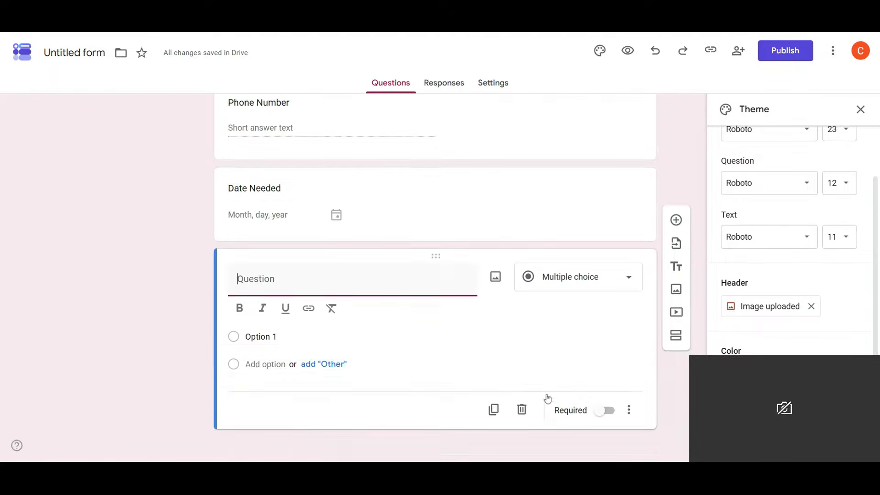
left_click(608, 284)
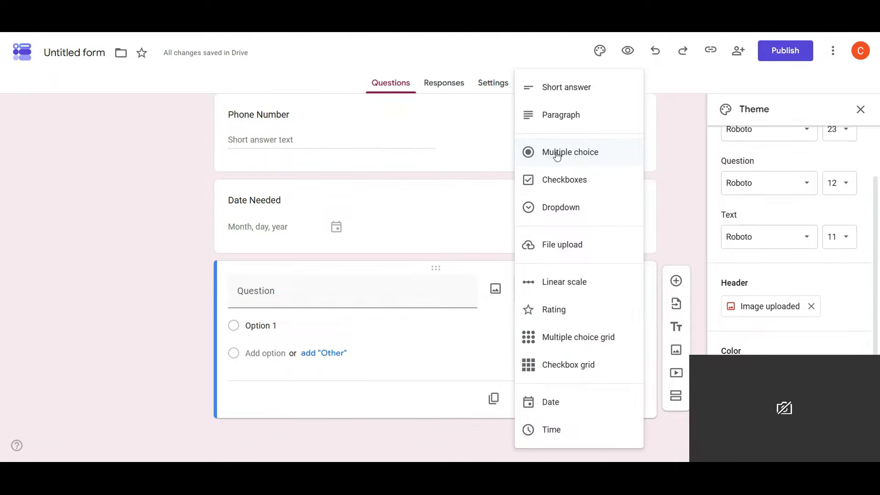
left_click(506, 196)
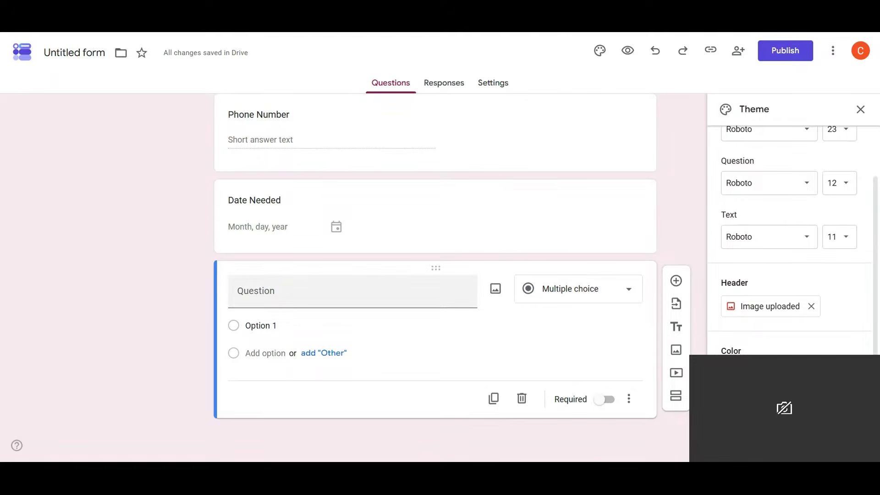
left_click(352, 291)
type("Event Type")
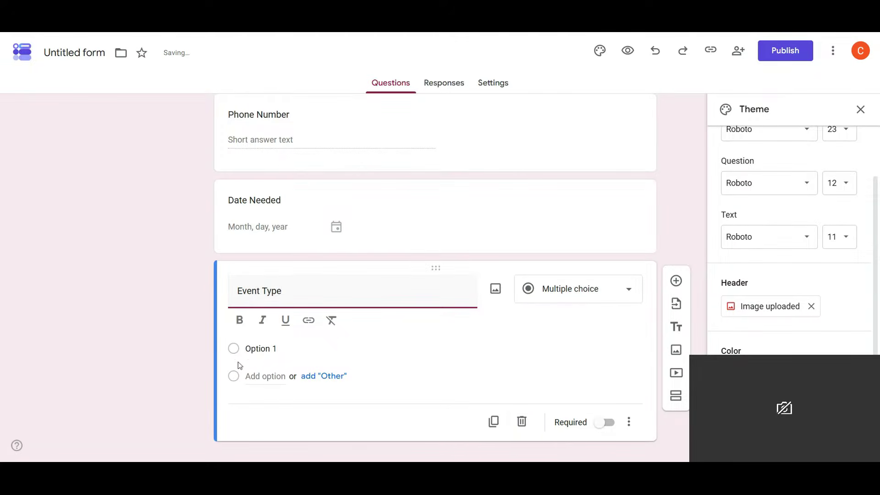
Enter "Birthday Celebration" and "Baby Shower" as the first two options of the Event Type question
left_click(256, 349)
type("Birthd")
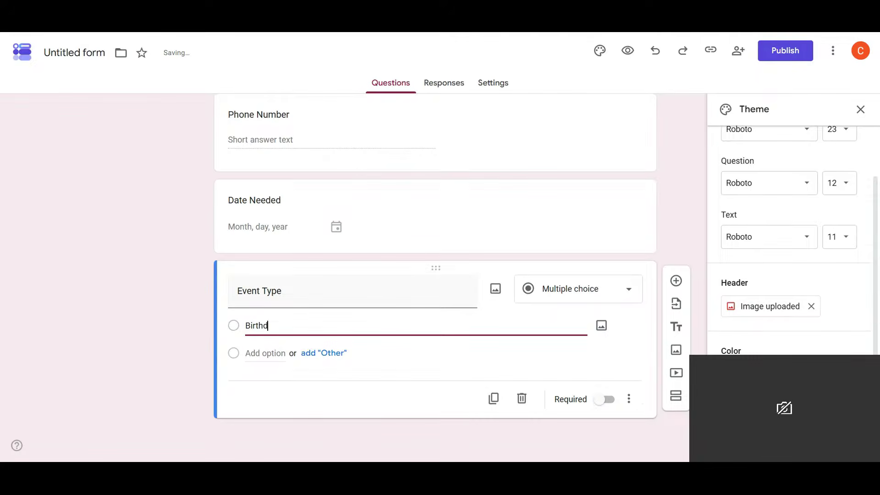
type("ay Celebration")
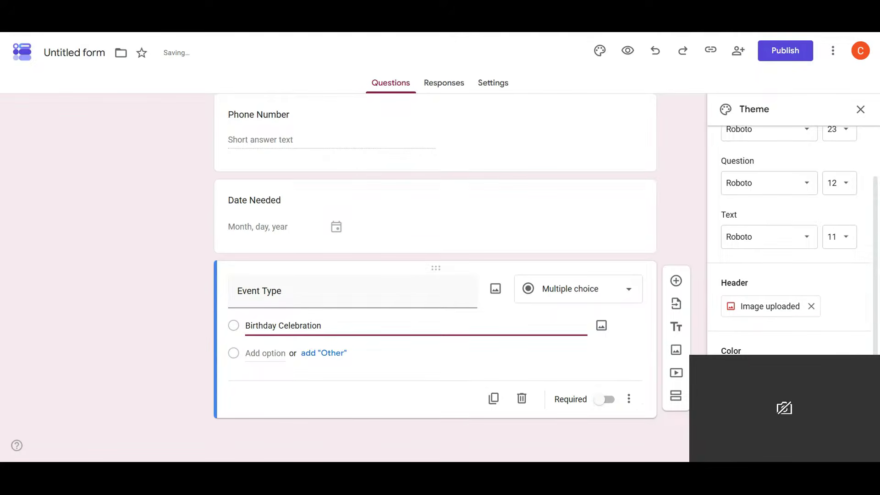
key("Return")
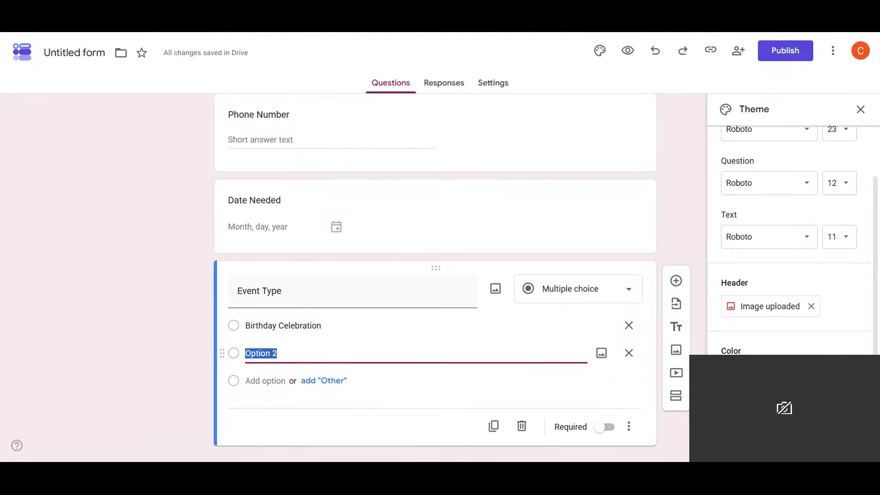
type("Baby Shower")
Add "Wedding" and "Corporate Event" as the third and fourth options of the Event Type question
left_click(244, 380)
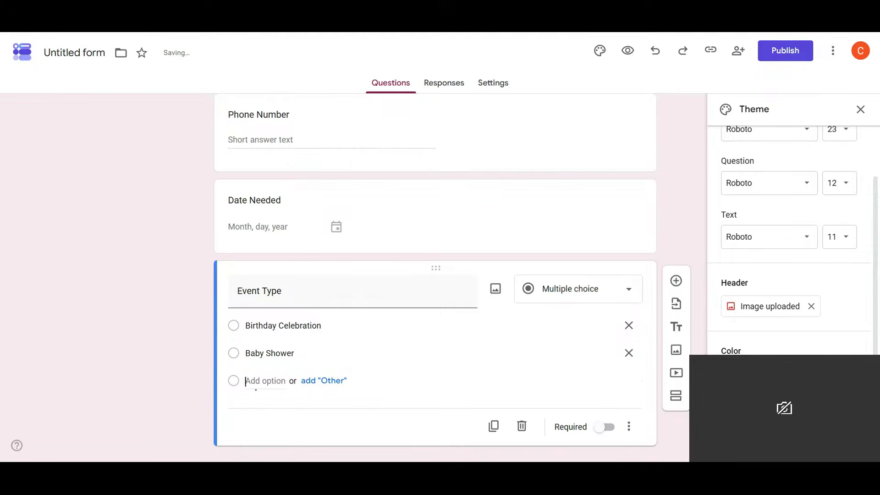
type("Wedding")
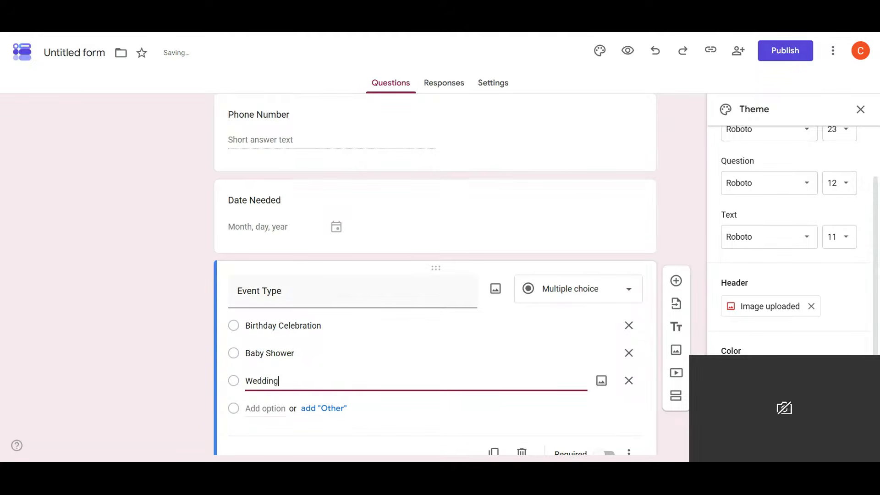
left_click(273, 405)
type("Corporta")
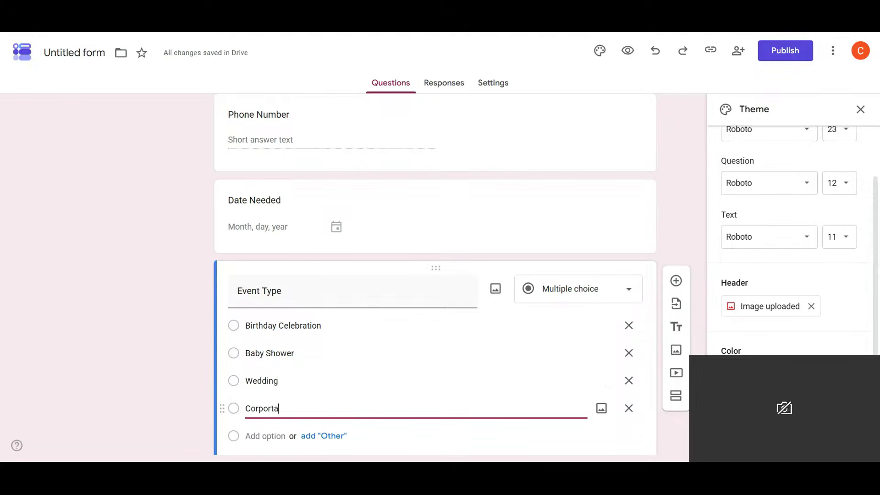
key("BackSpace")
key("BackSpace")
type("ate Event")
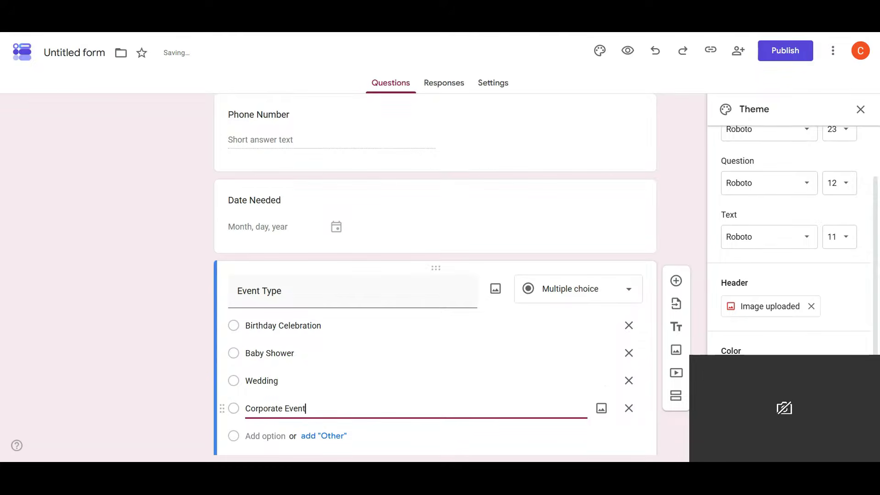
Extend the fourth Event Type option to "Corporate Event/Conference" and add a blank fifth option
scroll(347, 407, "down", 2)
type("/Conference")
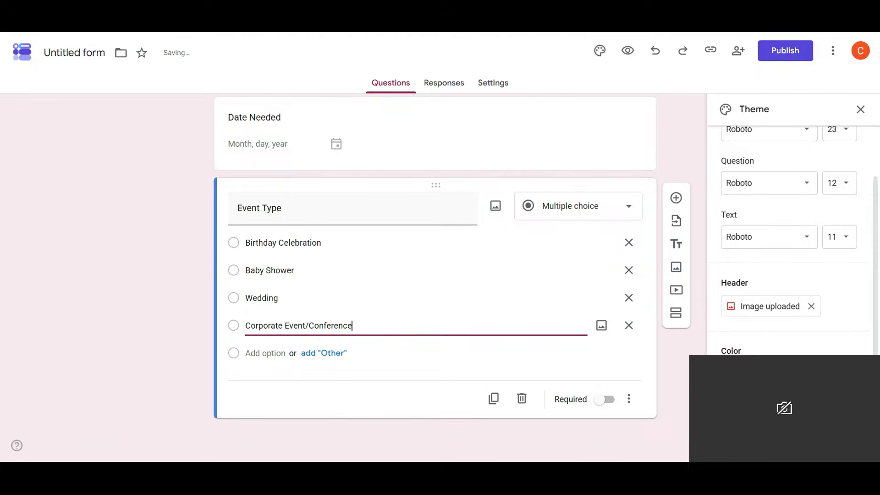
left_click(265, 354)
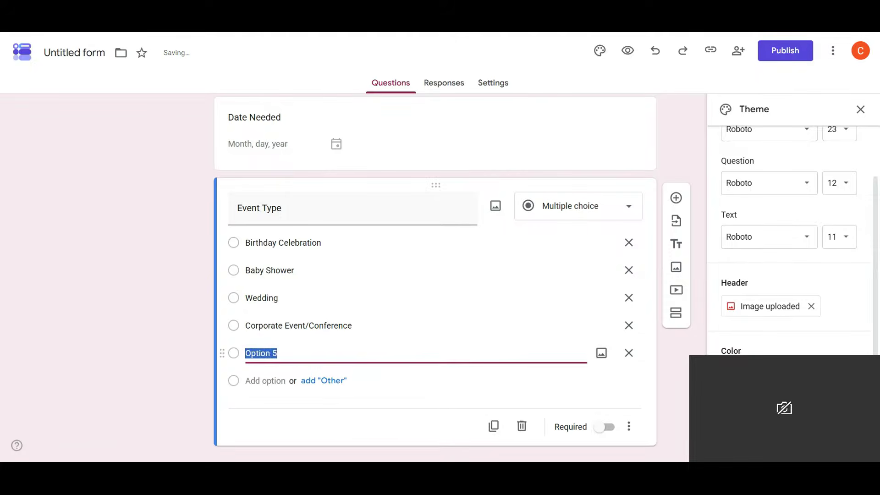
left_click(467, 33)
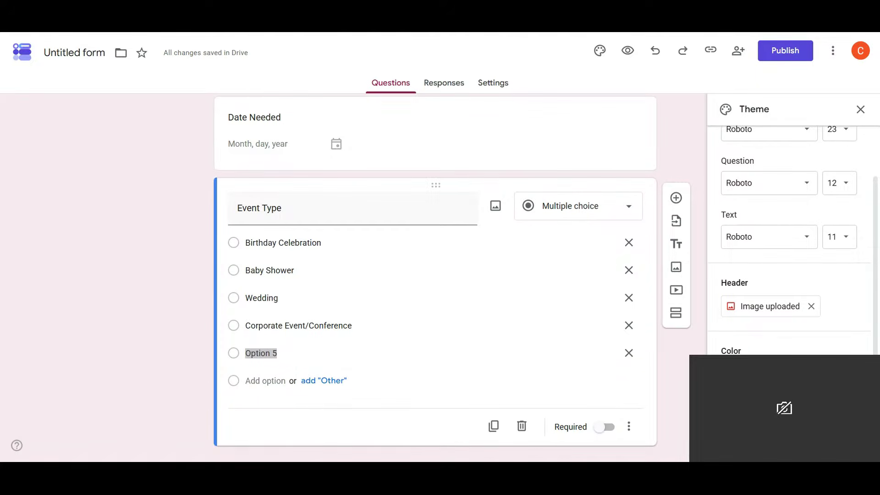
key("alt+Tab")
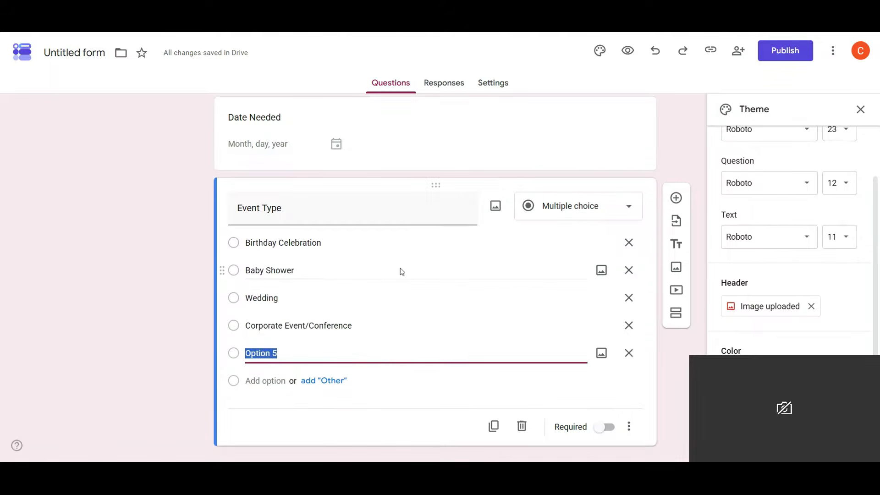
Change the Wedding option of the Event Type question to "Wedding/Anniversary"
left_click(275, 298)
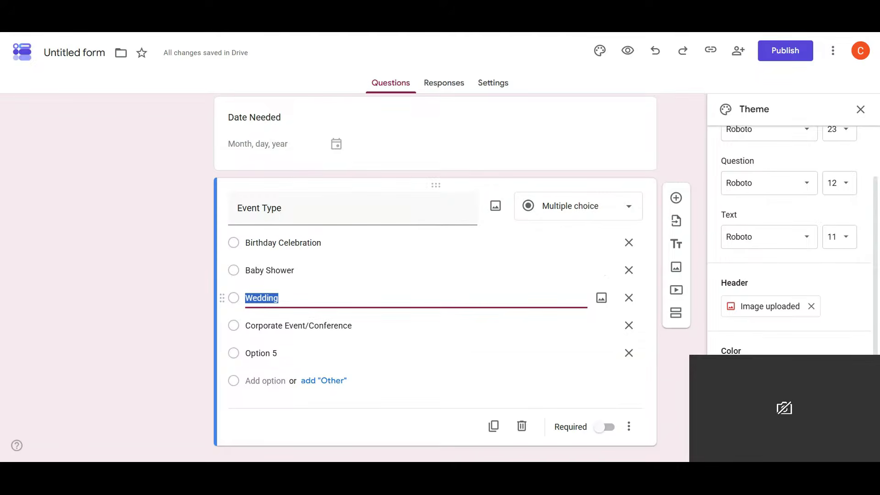
left_click(278, 297)
type("/Anniversary")
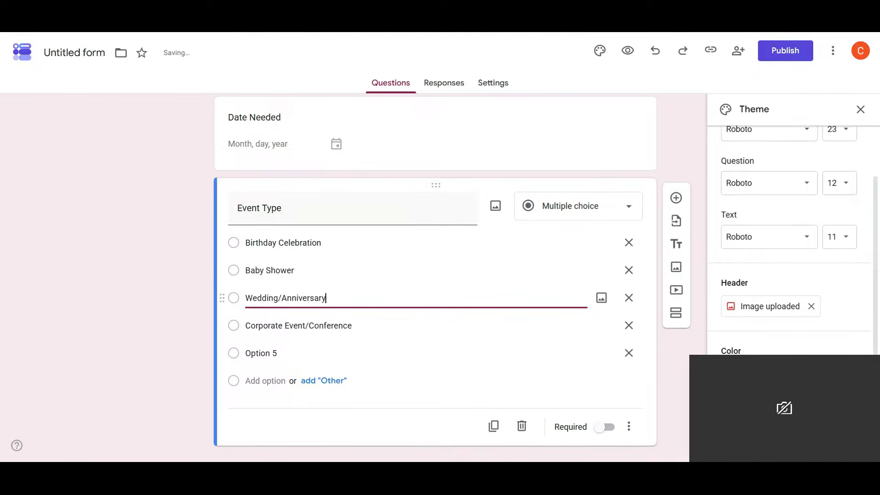
Name the fifth option of the Event Type question "Other"
left_click(274, 353)
type("Othr")
key("BackSpace")
type("er")
left_click(393, 36)
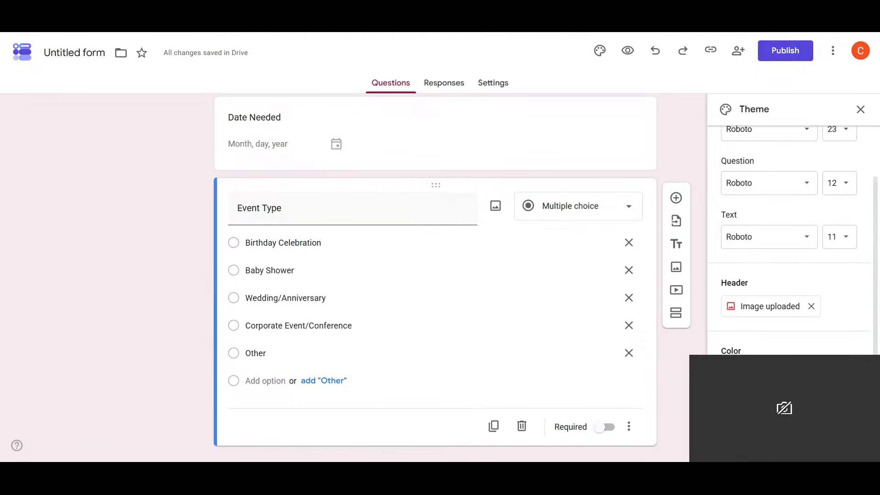
Rename the fifth Event Type option "Memorial" and add "Other" as the sixth option
left_click(267, 353)
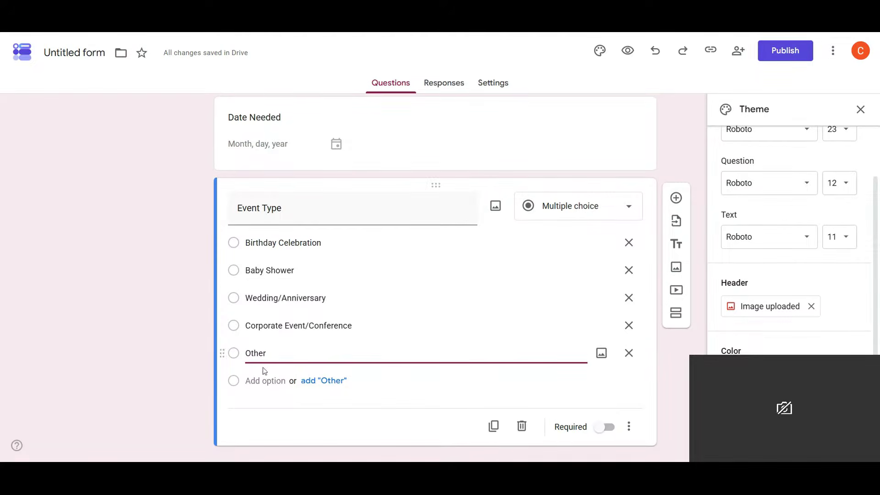
left_click_drag(267, 353, 242, 355)
key("BackSpace")
type("Memorial")
key("Return")
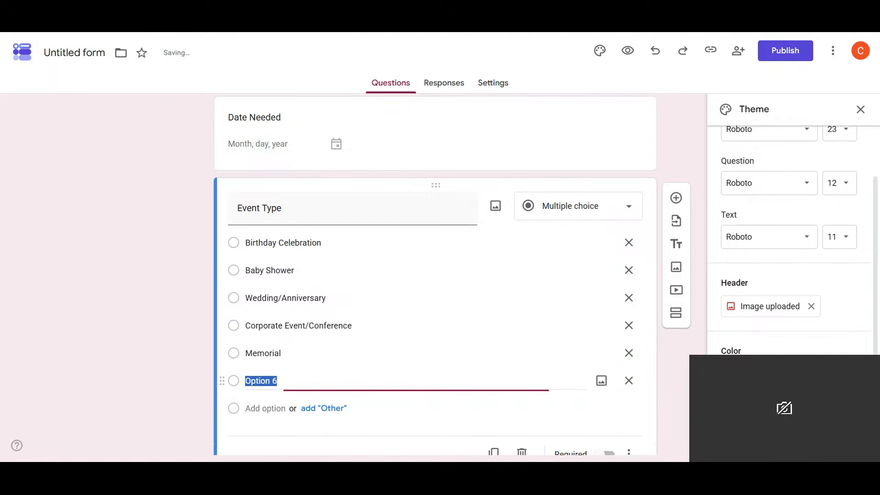
type("Other")
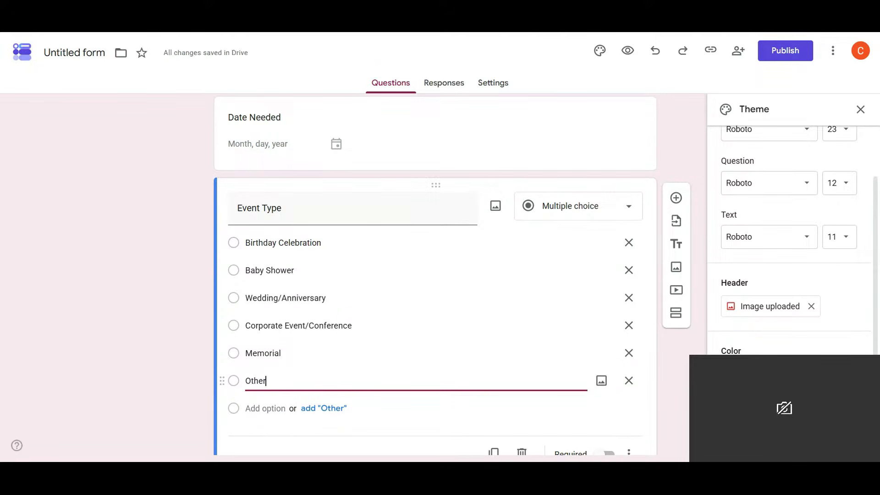
left_click(665, 381)
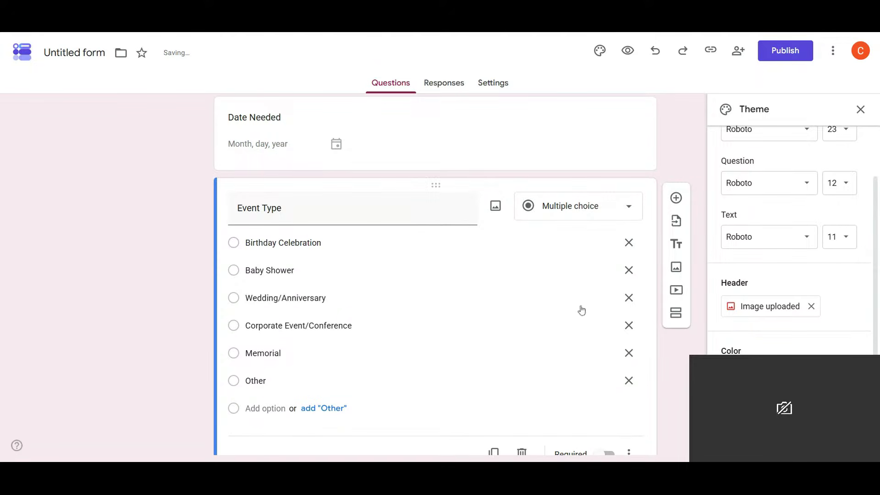
Make the Event Type, Date Needed and Phone Number questions required
scroll(406, 240, "down", 1)
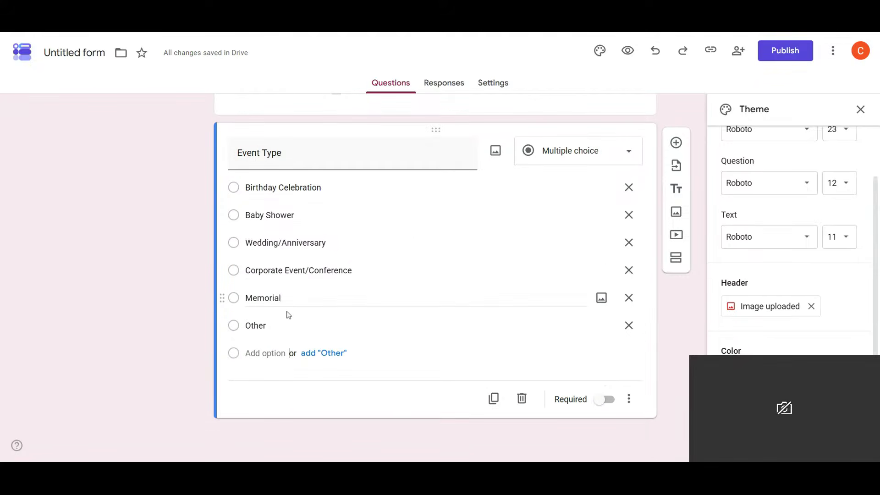
left_click(605, 401)
scroll(568, 346, "up", 3)
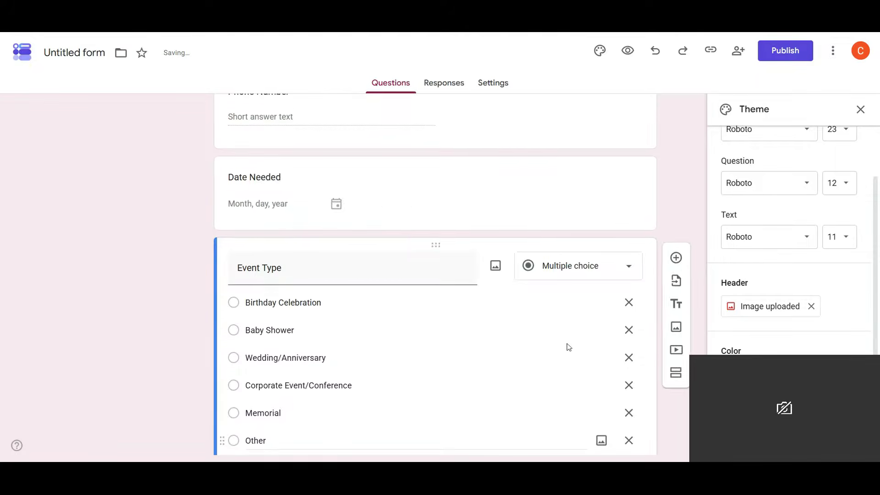
scroll(568, 347, "up", 4)
scroll(568, 340, "down", 3)
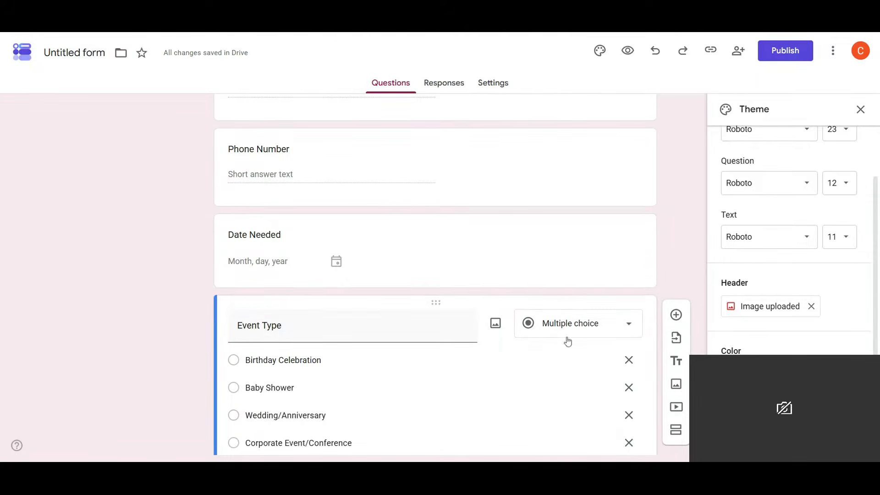
left_click(548, 252)
left_click(603, 352)
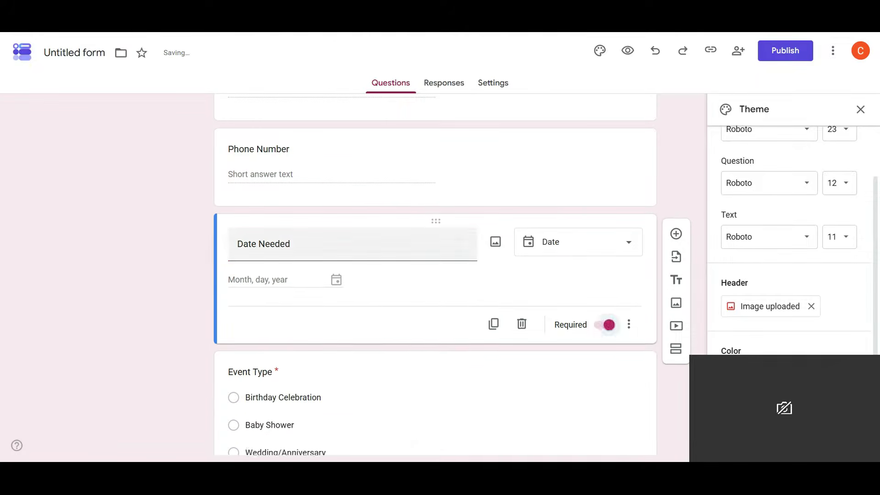
left_click(521, 190)
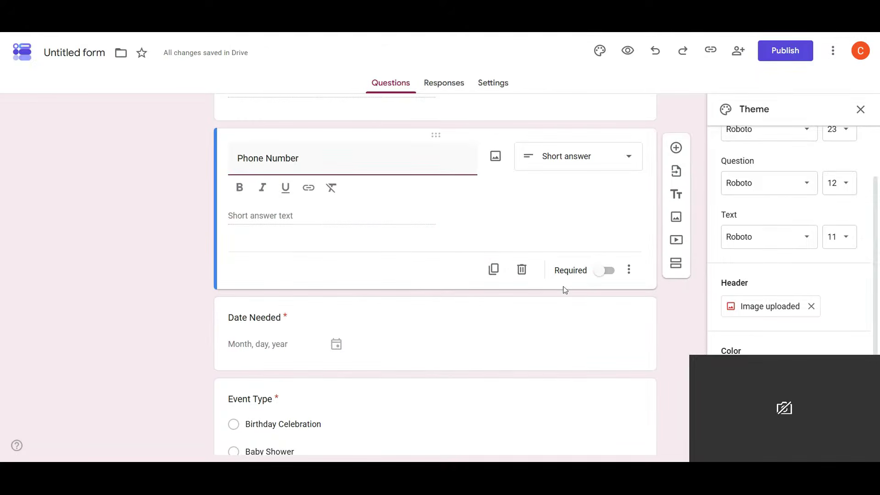
left_click(605, 270)
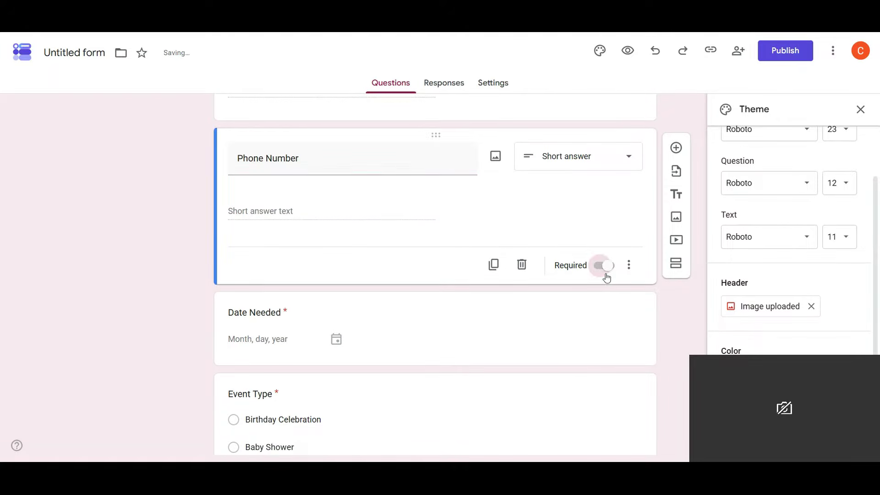
Add a blank multiple choice question, move it below Event Type, and add a second blank question after it
scroll(607, 277, "down", 3)
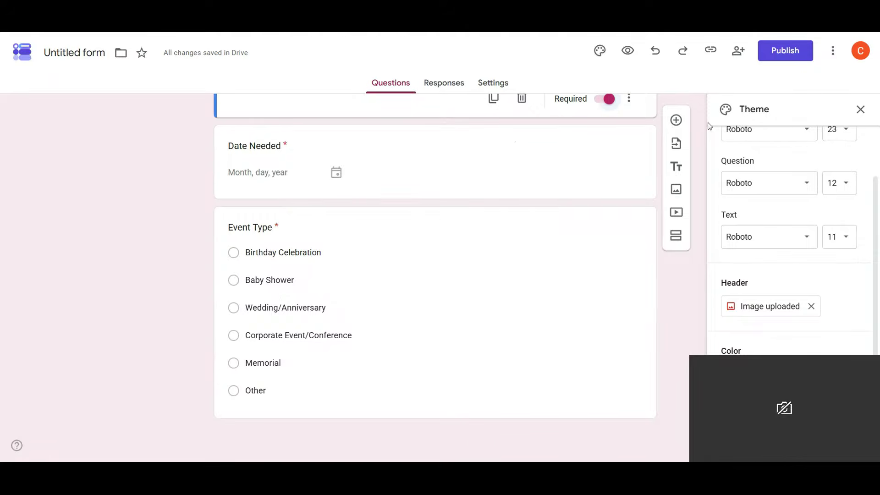
scroll(474, 247, "up", 7)
scroll(473, 247, "down", 7)
left_click(676, 119)
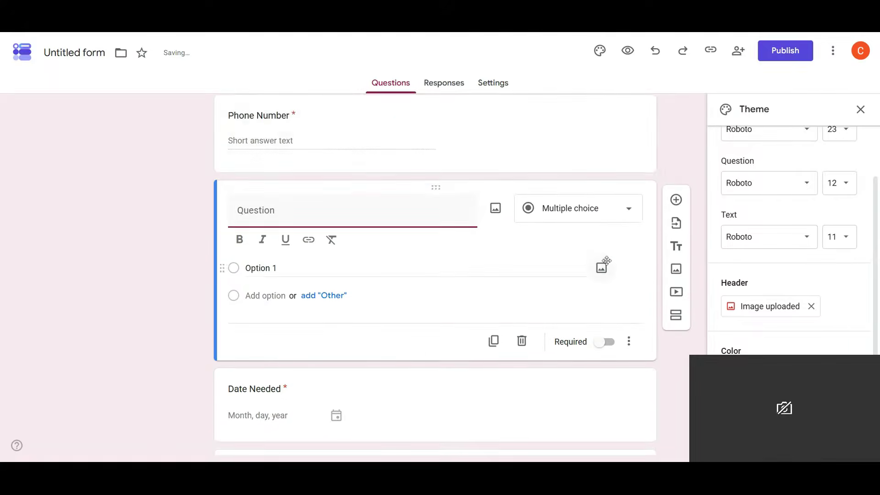
left_click_drag(222, 195, 200, 403)
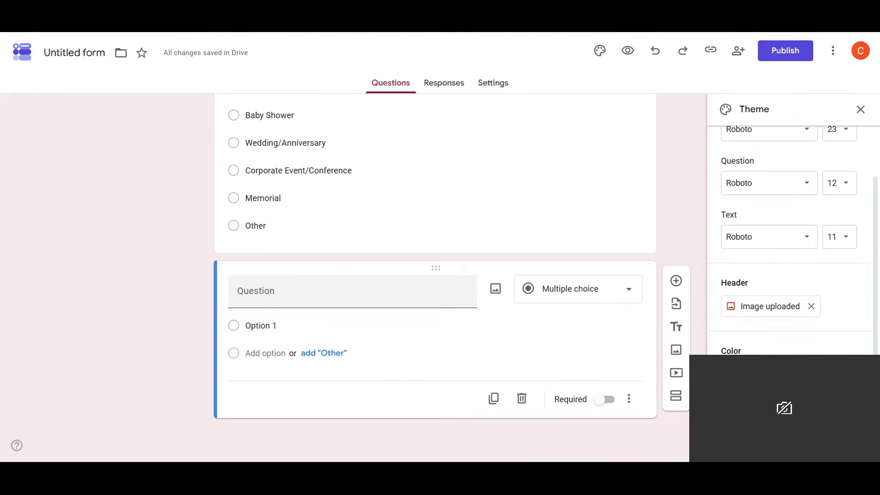
left_click(676, 281)
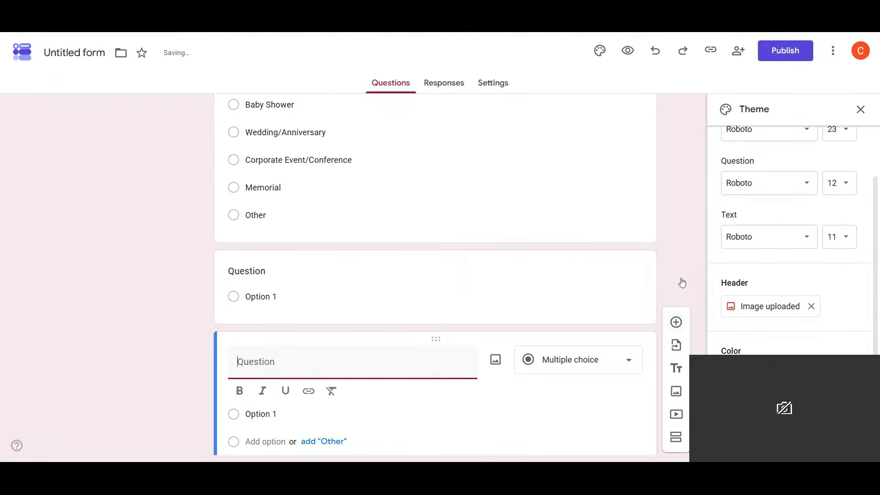
Title the first blank question below Event Type "Type of Favors Needed"
left_click(271, 285)
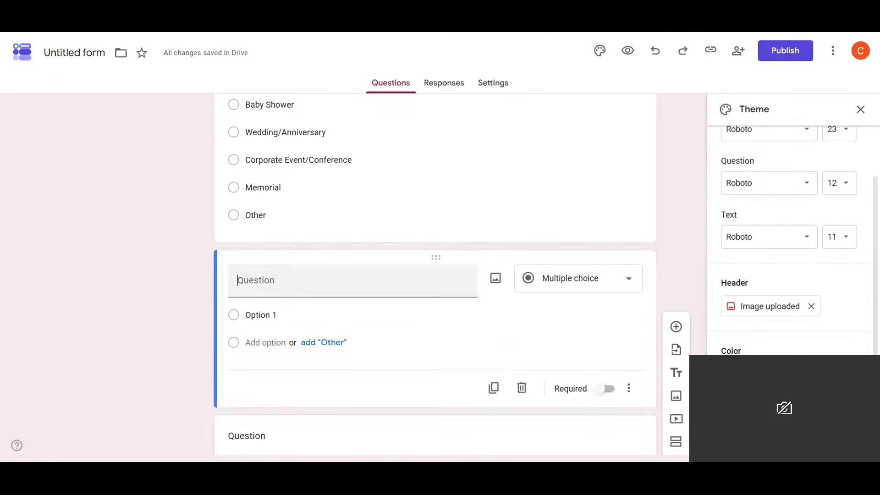
type("Tye")
key("BackSpace")
type("pe of Favors")
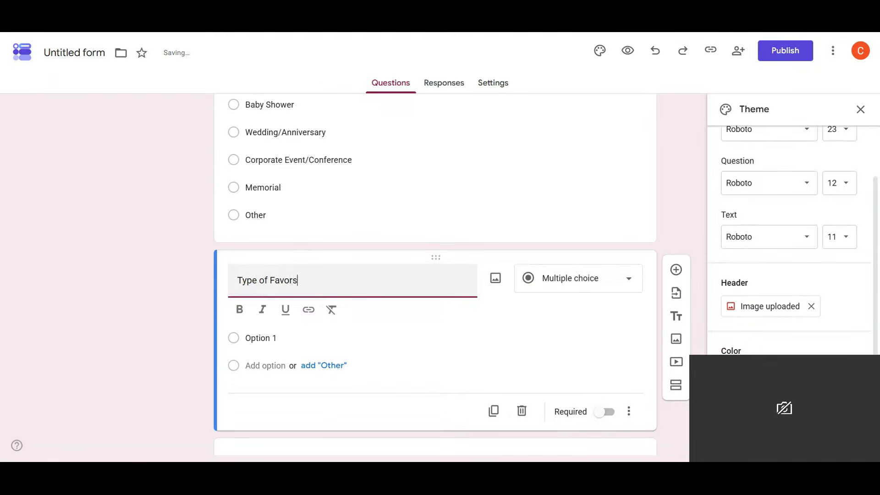
type(" Needed")
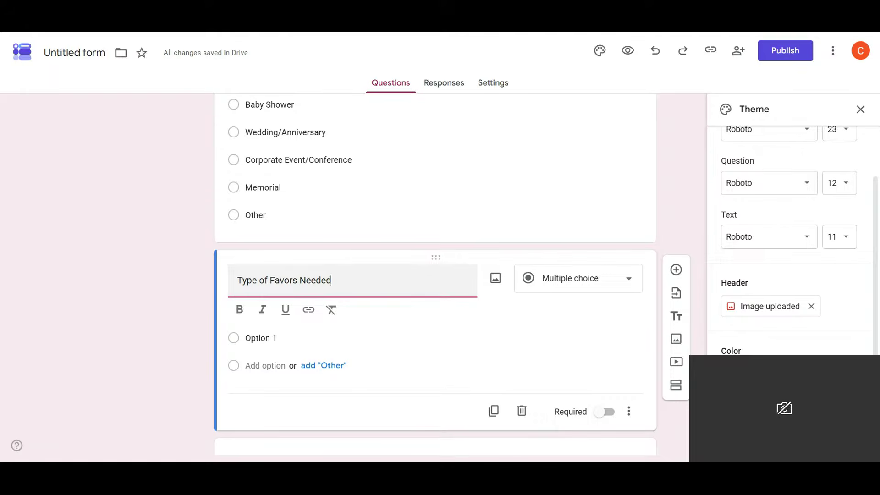
Change the answer type of the Type of Favors Needed question to Checkboxes
left_click(589, 280)
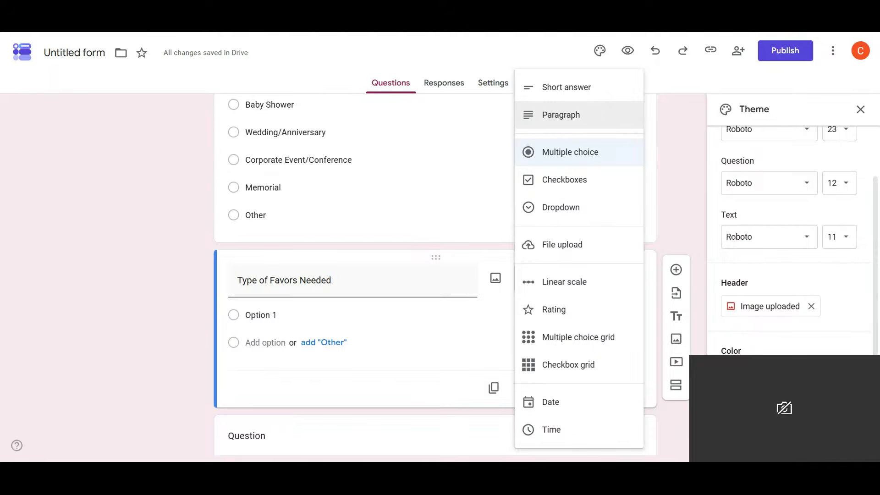
scroll(385, 155, "up", 1)
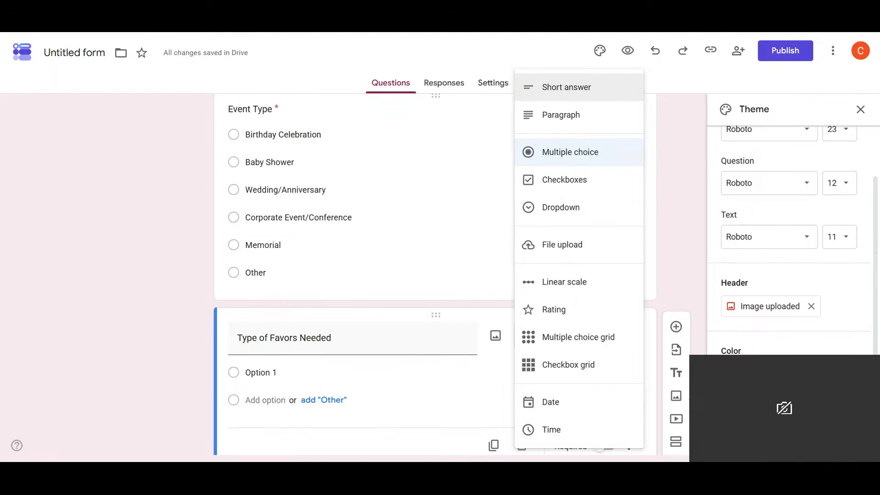
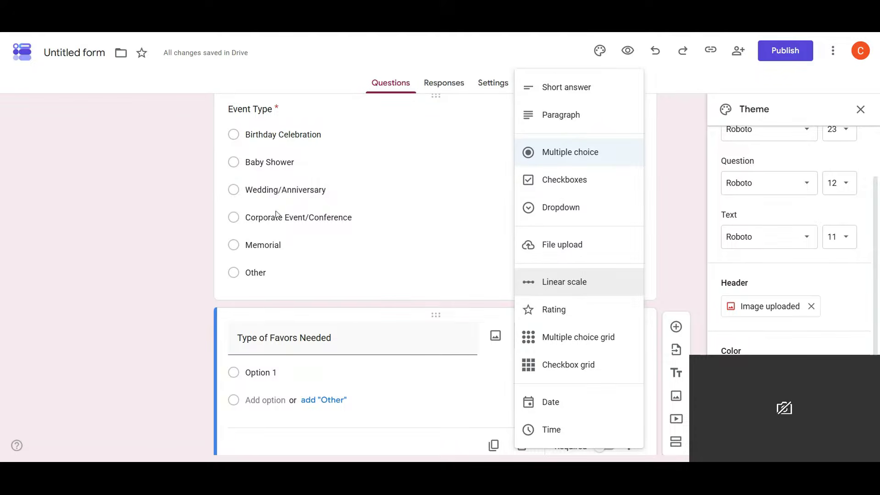
scroll(414, 272, "down", 3)
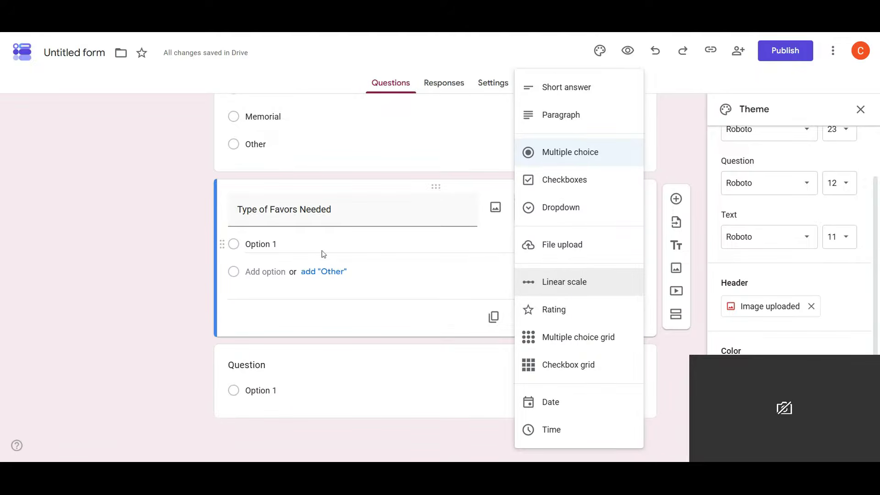
left_click(430, 319)
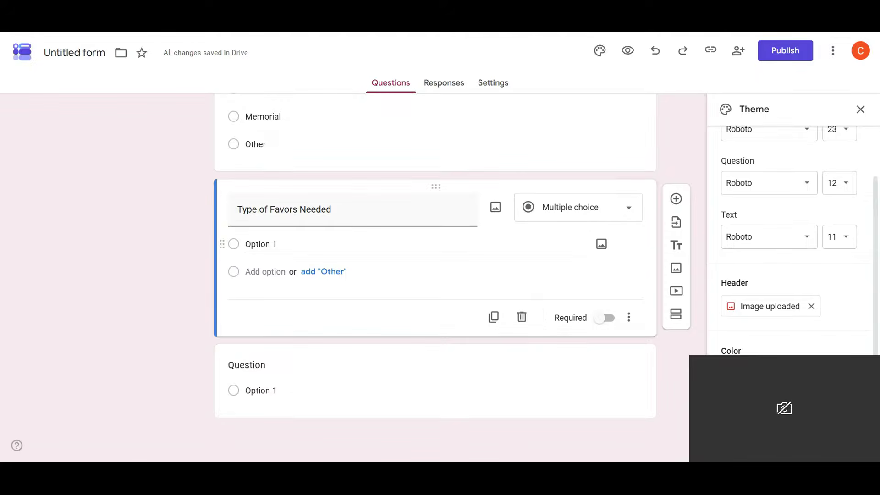
scroll(176, 239, "up", 4)
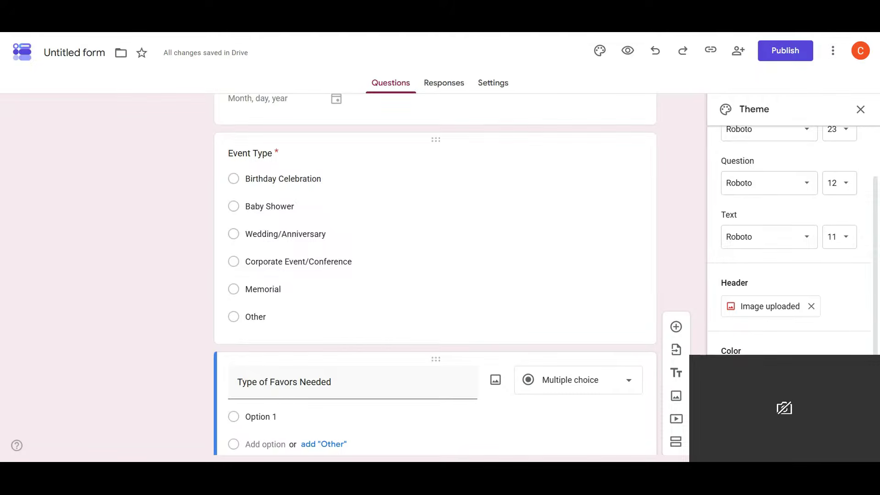
scroll(634, 173, "down", 3)
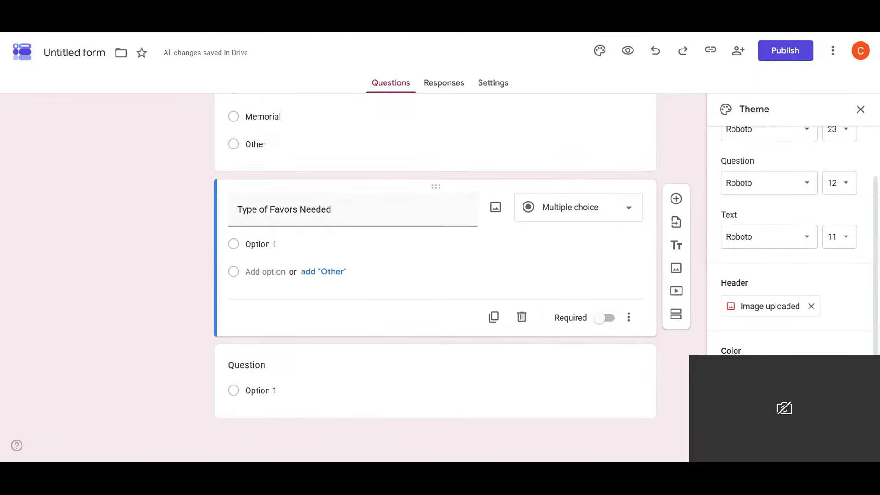
left_click(611, 214)
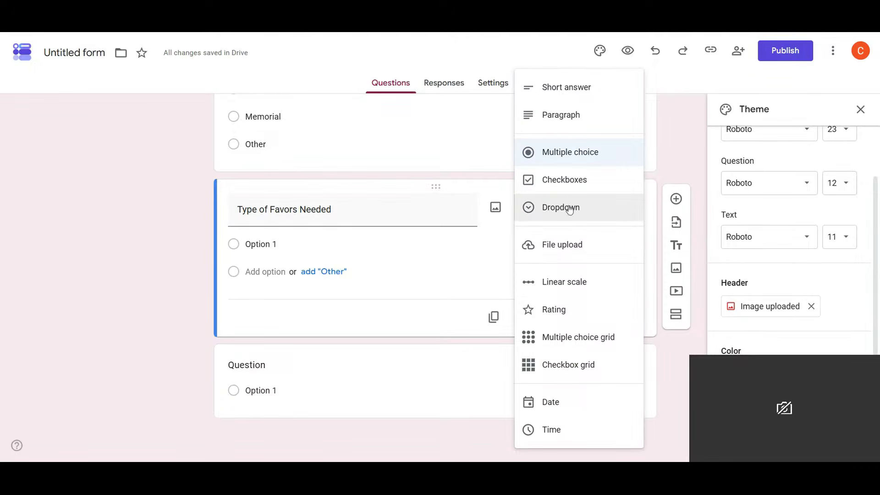
left_click(567, 180)
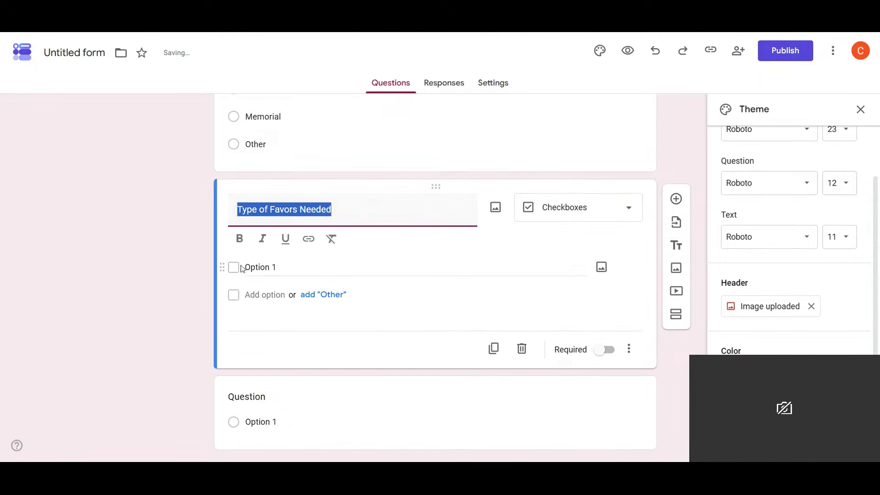
Enter "Edible Favors" as the first checkbox option of the Type of Favors Needed question
left_click(309, 267)
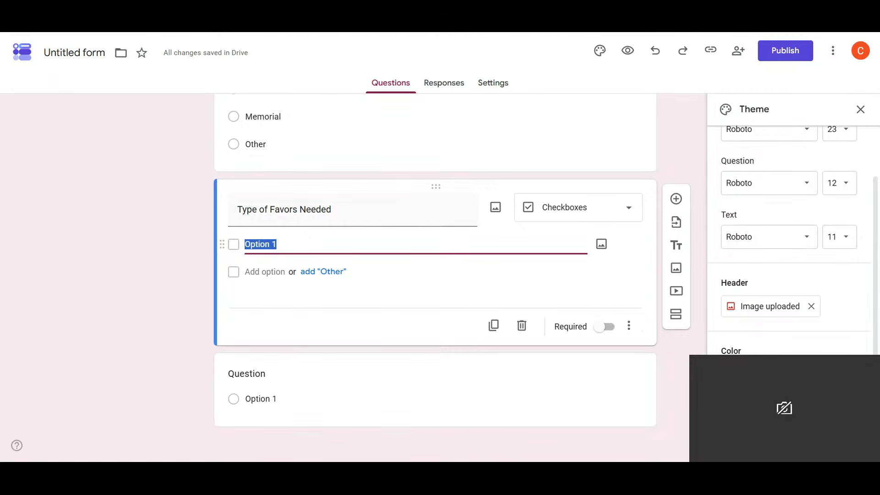
type("Edit")
type("ble ")
type("Favors")
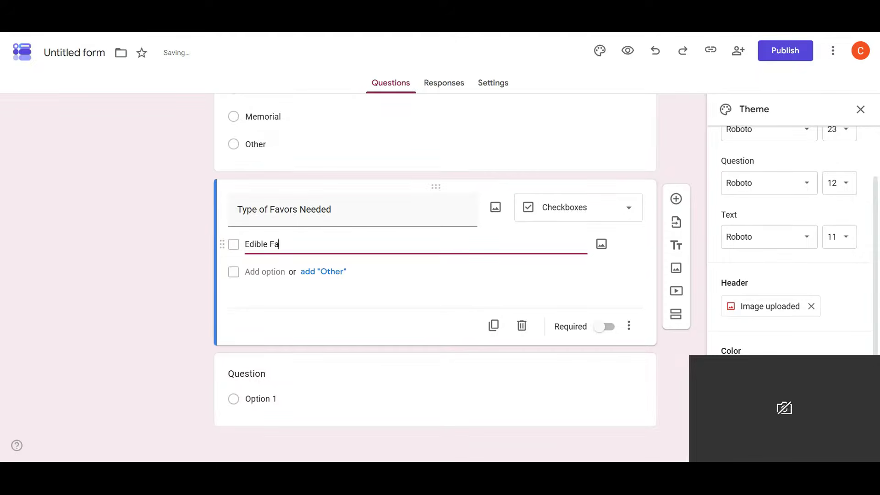
Add the options "Party Favors" and "Swag Bag Merch" to the Type of Favors Needed checkbox question
left_click(274, 271)
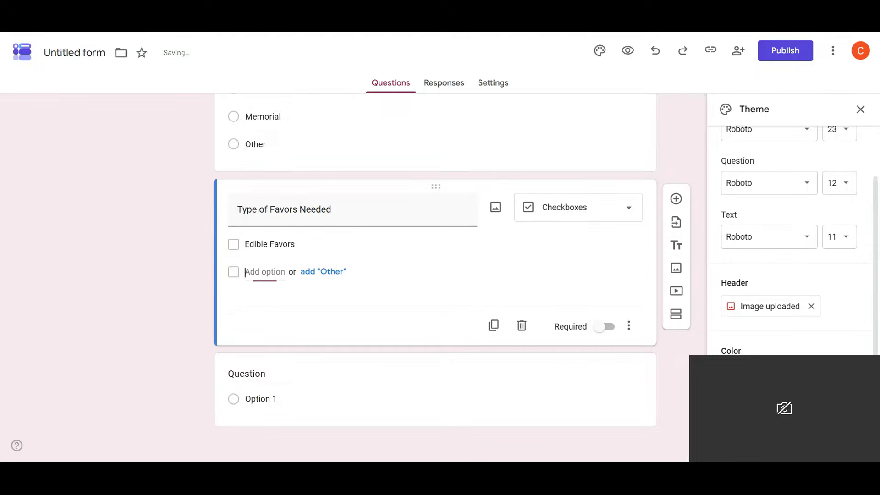
type("Pa")
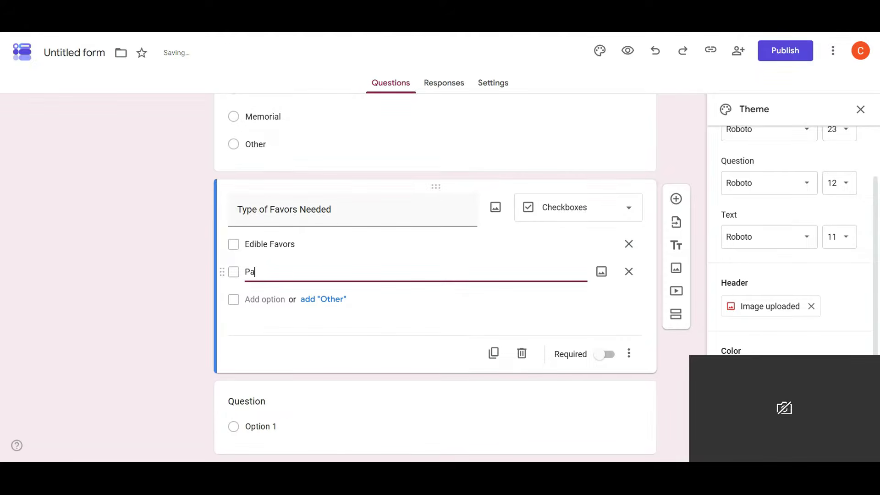
type("rty Favors")
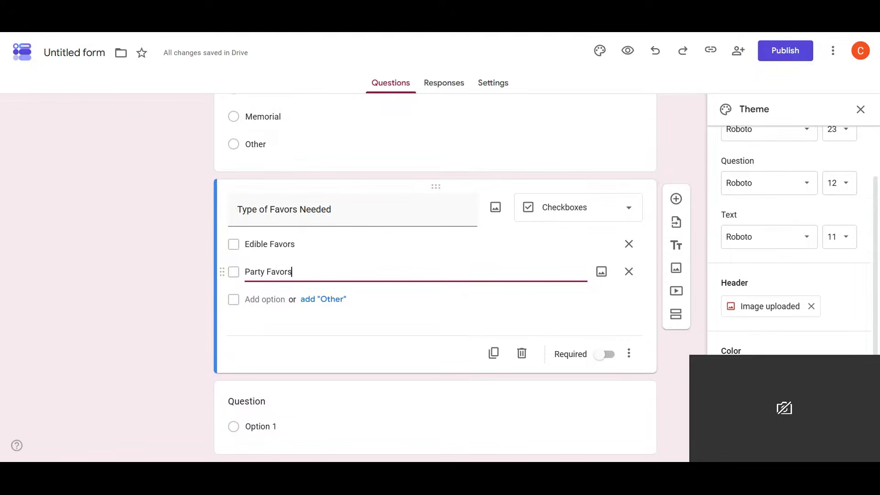
left_click(265, 298)
type("S")
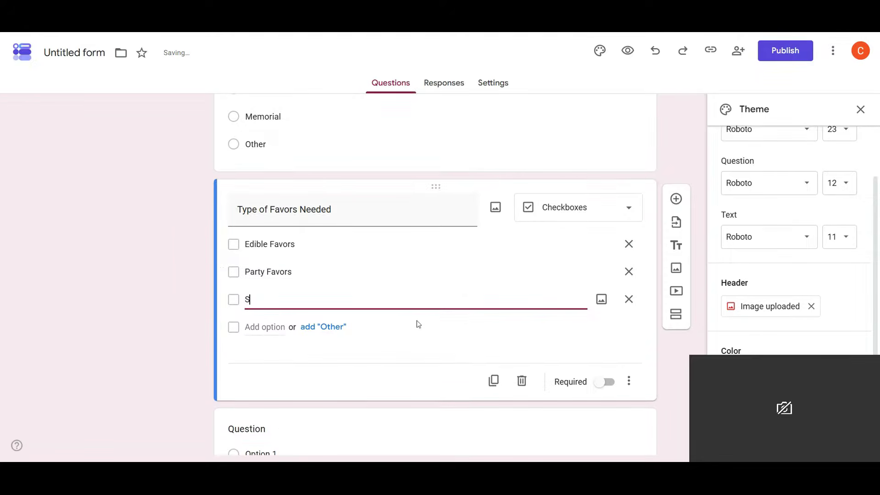
type("wag Bag Merch")
Extend the first option of the Type of Favors Needed question to read "Edible Favors/Snacks"
left_click(278, 244)
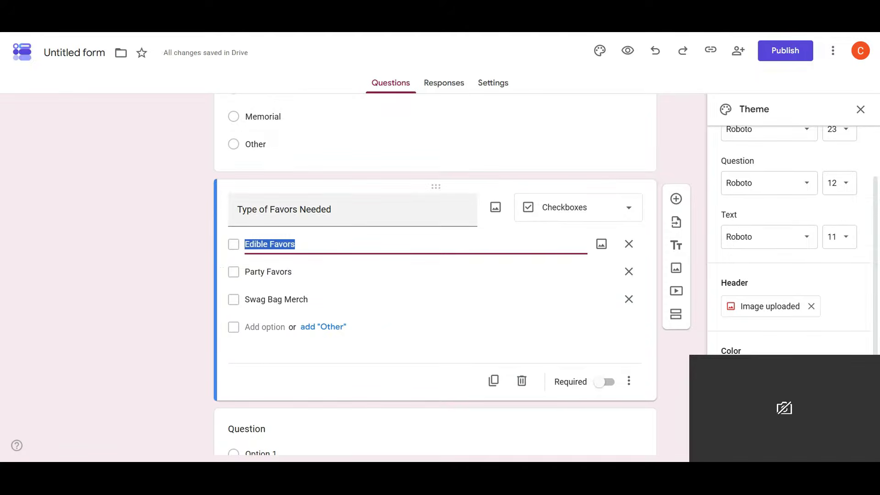
scroll(334, 231, "up", 3)
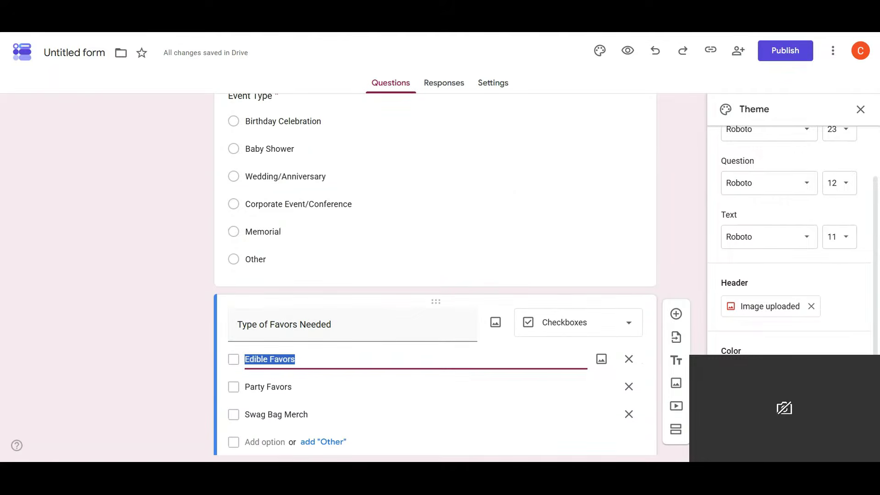
scroll(435, 270, "down", 3)
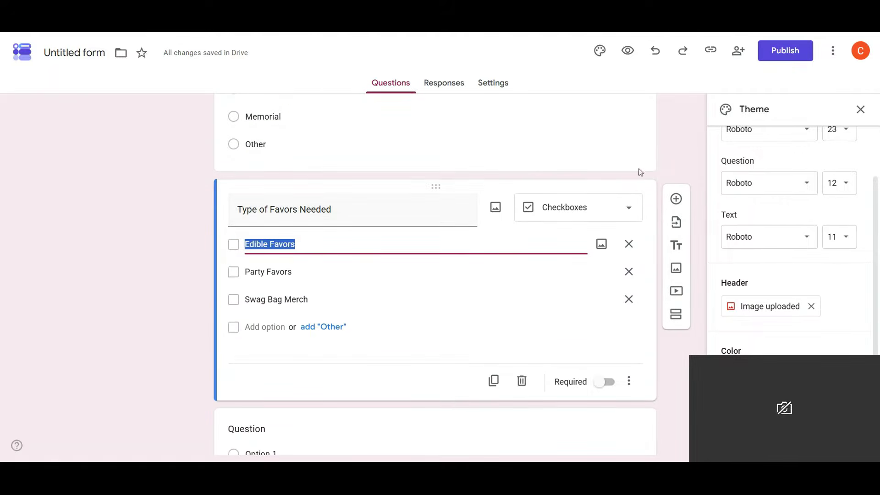
left_click(683, 161)
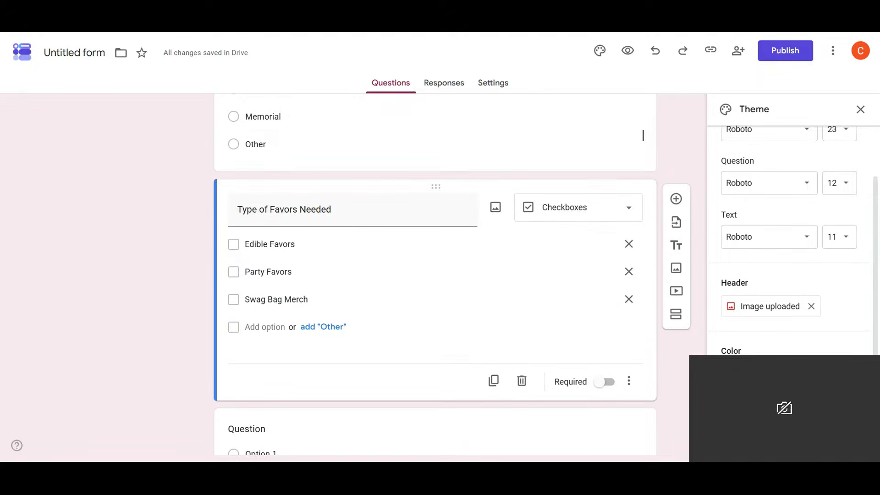
left_click(295, 243)
left_click(295, 243)
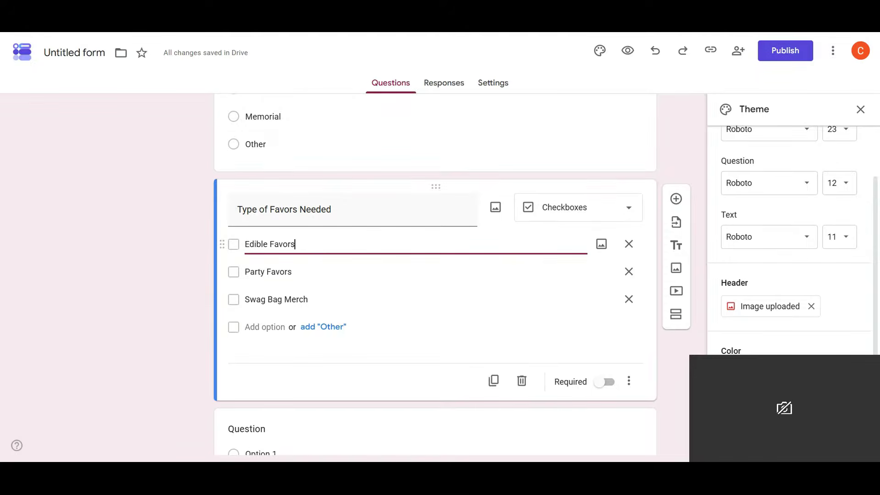
type("/Snacks")
Add a question below Type of Favors Needed, title it "Package Choice" and set its answer type to Multiple choice
left_click(675, 199)
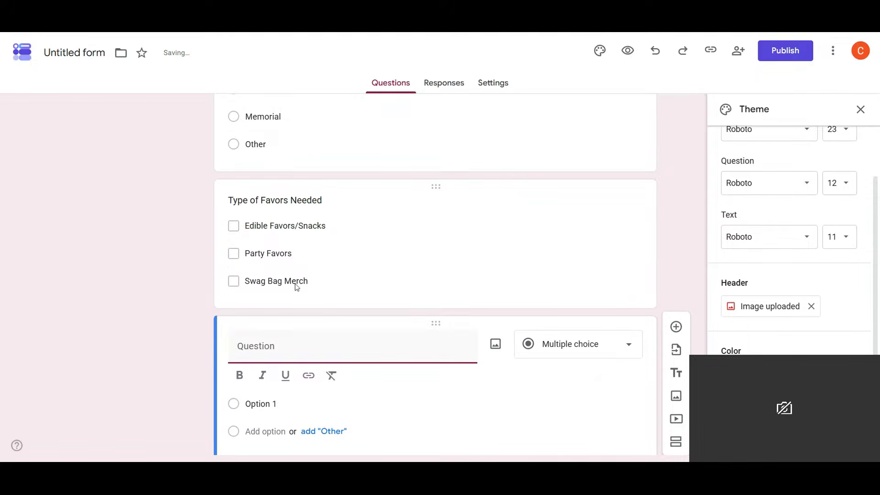
scroll(357, 288, "down", 3)
scroll(357, 289, "up", 1)
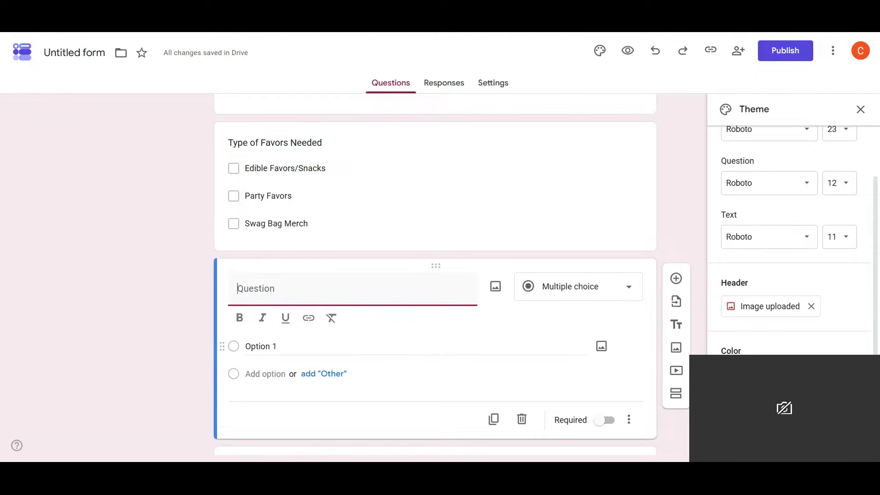
type("P")
key("BackSpace")
type("Package ")
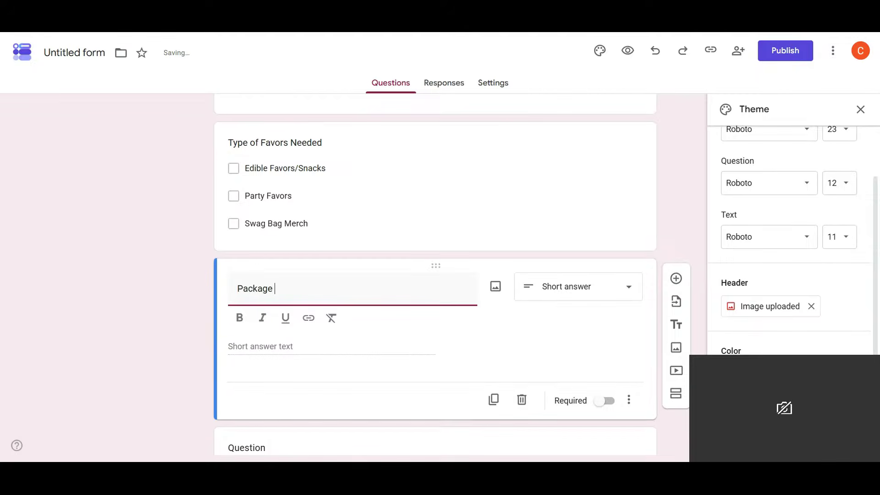
type("Choicw")
key("BackSpace")
type("e")
left_click(581, 291)
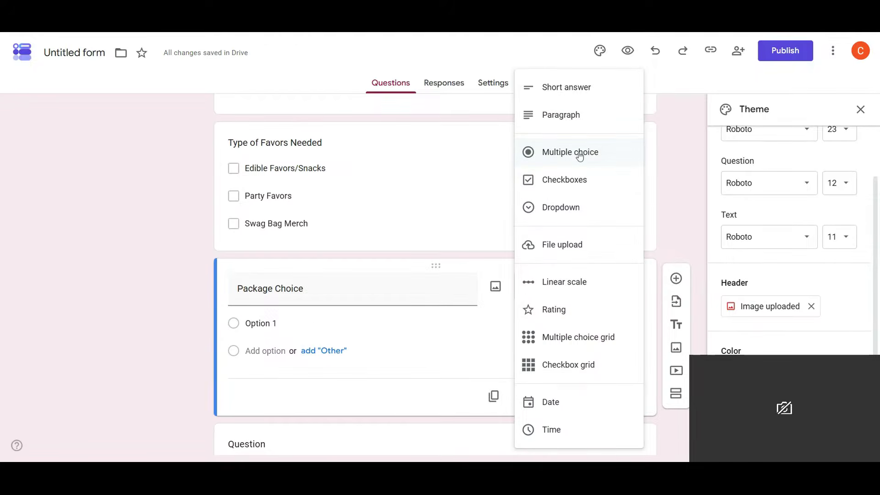
Enter "Mini Party Pack (3 Dozen Party Favors $249)" as the first option of the Package Choice question
left_click(263, 325)
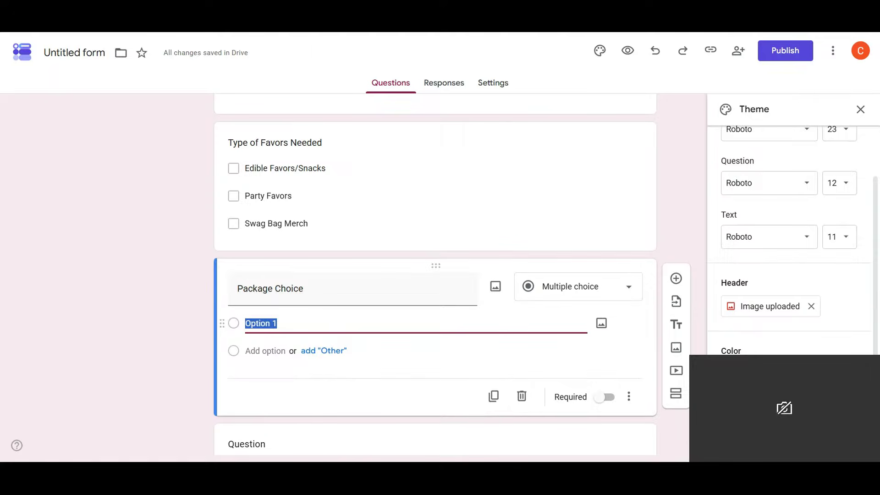
type("Mini Party Pack")
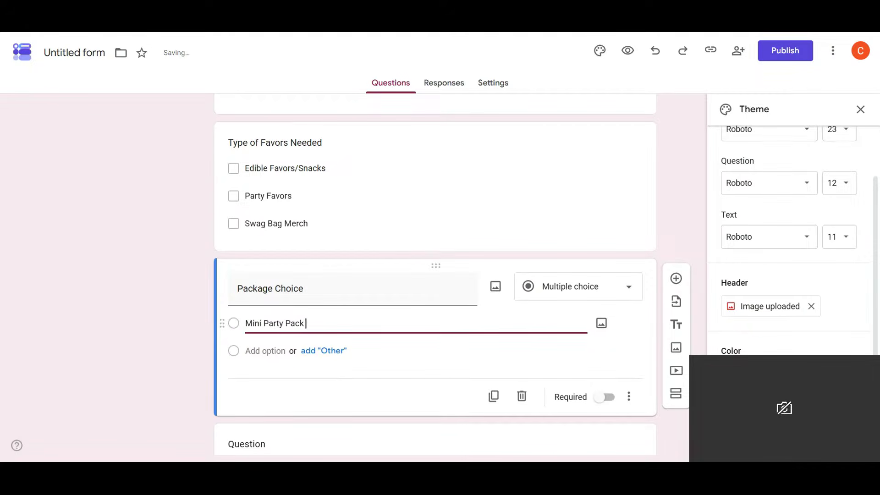
type(" (3dozen")
key("BackSpace")
type("Dozen")
key("BackSpace")
type("n")
key("BackSpace")
key("BackSpace")
key("BackSpace")
key("BackSpace")
key("BackSpace")
type("Party favo")
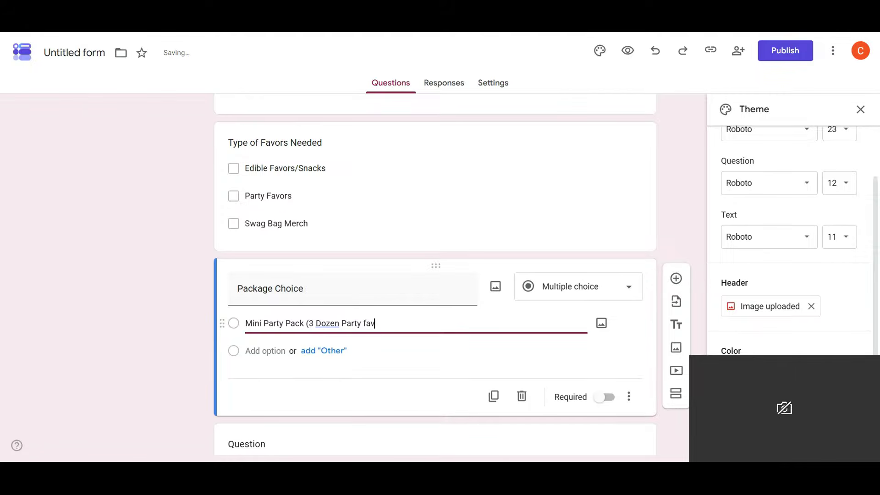
key("BackSpace")
key("BackSpace")
key("BackSpace")
key("BackSpace")
type("Favors")
type(" (")
type("249")
key("BackSpace")
key("BackSpace")
key("BackSpace")
key("BackSpace")
type("$249)")
Add a second option to Package Choice and replace "Mini" with "Starter" in the first option
left_click(266, 353)
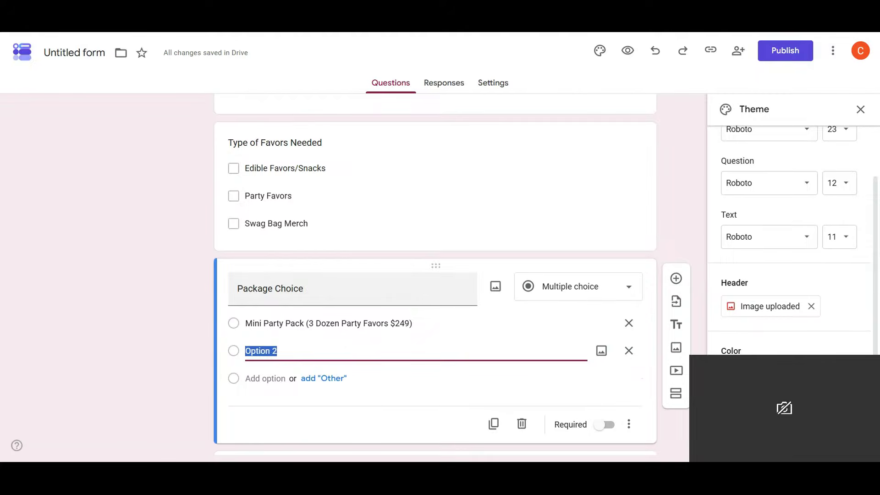
left_click(264, 323)
left_click(264, 323)
key("shift+Home")
type("Starter")
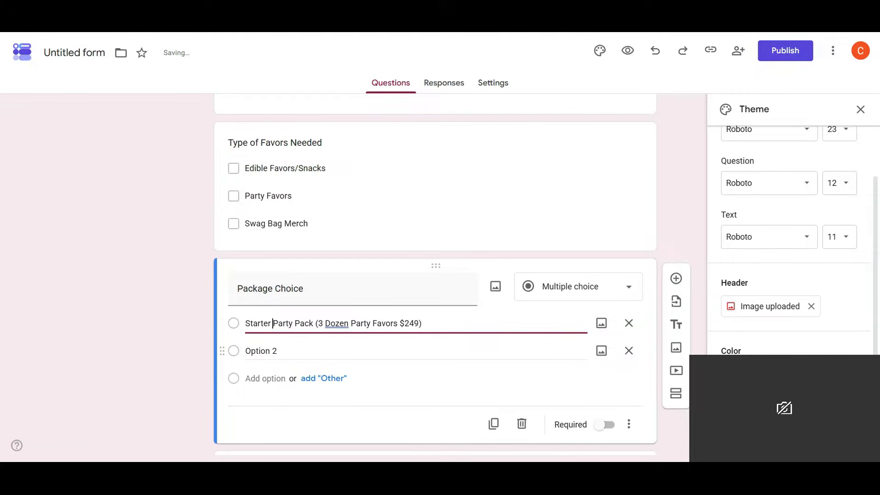
Enter "Deluxe Party Pack (5 Dozen Party Favors $499)" as the second option of the Package Choice question
left_click(281, 351)
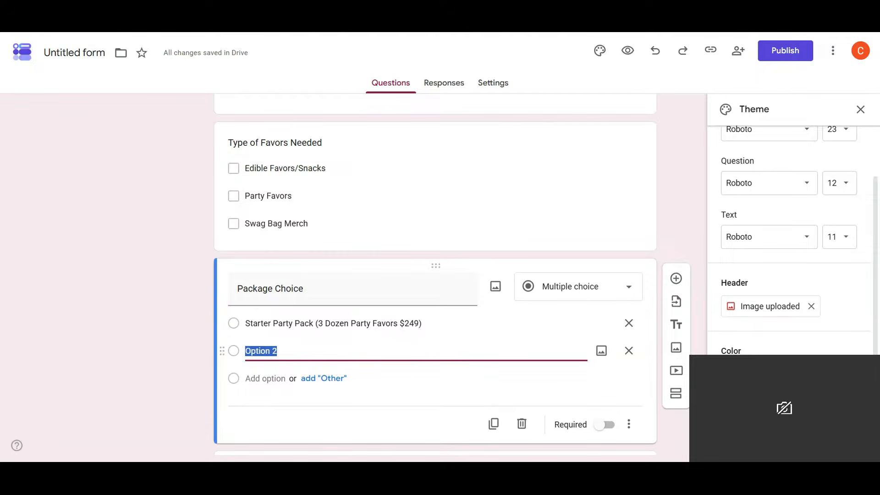
type("Delux Party ")
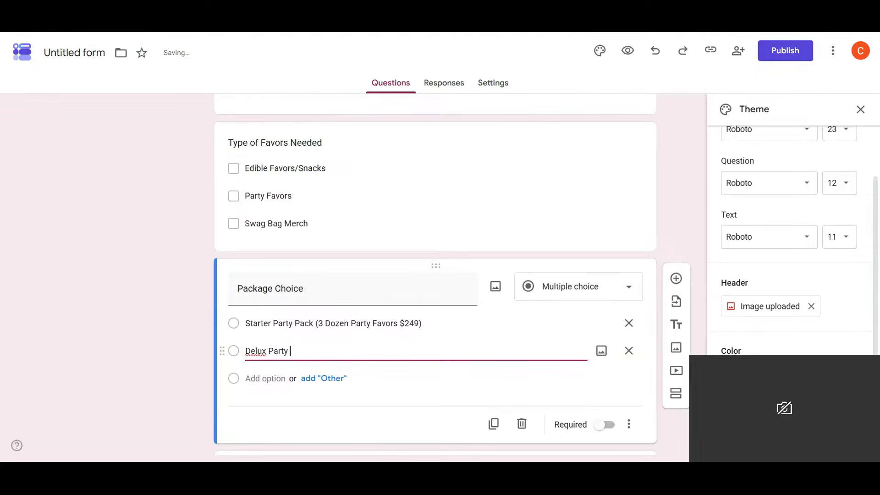
type("Pack")
left_click(267, 352)
type("e Party Pack  (5 Dozen Party fAVOR")
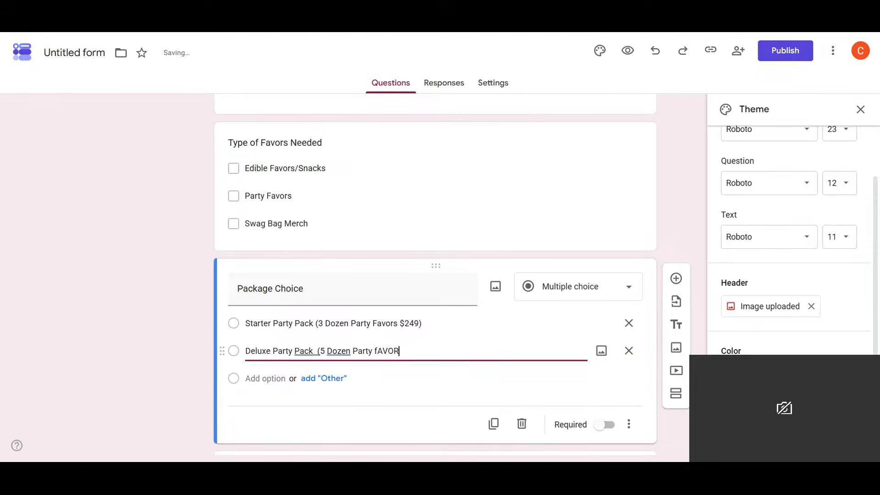
key("BackSpace")
key("BackSpace")
key("BackSpace")
key("BackSpace")
type("Favors $499)")
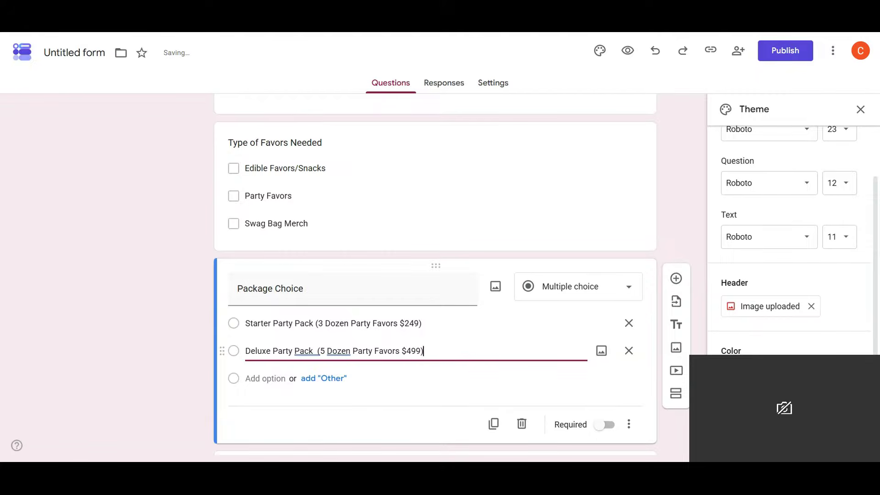
Add "Mega Party Pack (7 Dozen Party Favors $849)" as the third option of the Package Choice question
left_click(245, 381)
type("Mega Party Pack")
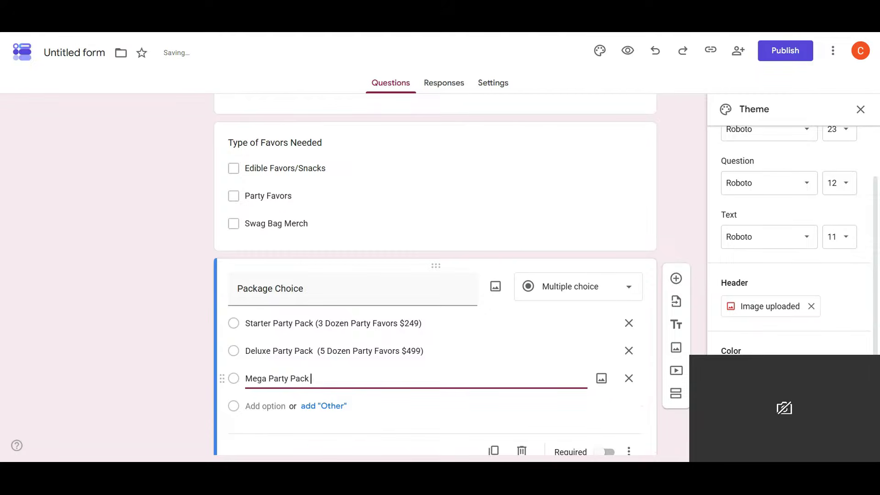
type(" (7")
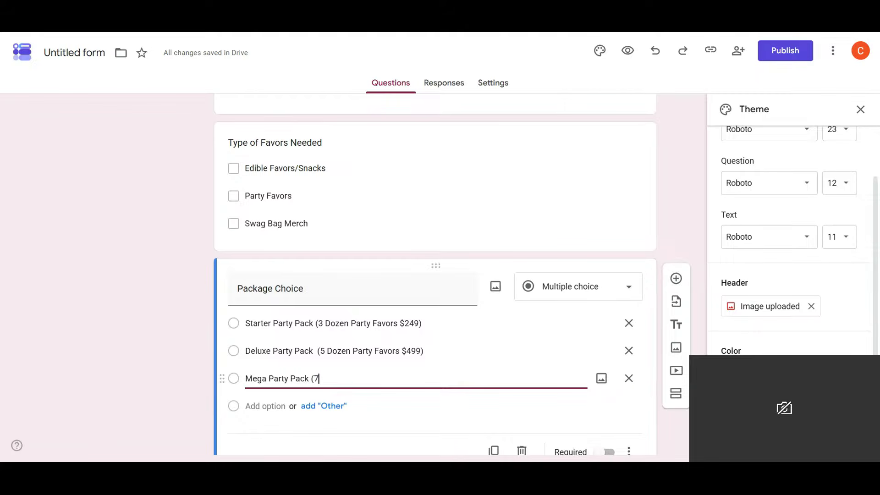
type(" Dozen")
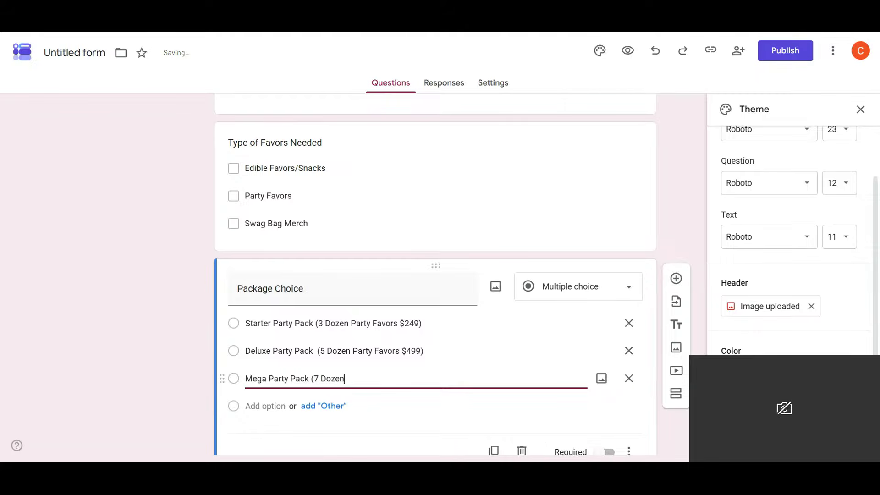
type(" Party Favor")
type("s $849)")
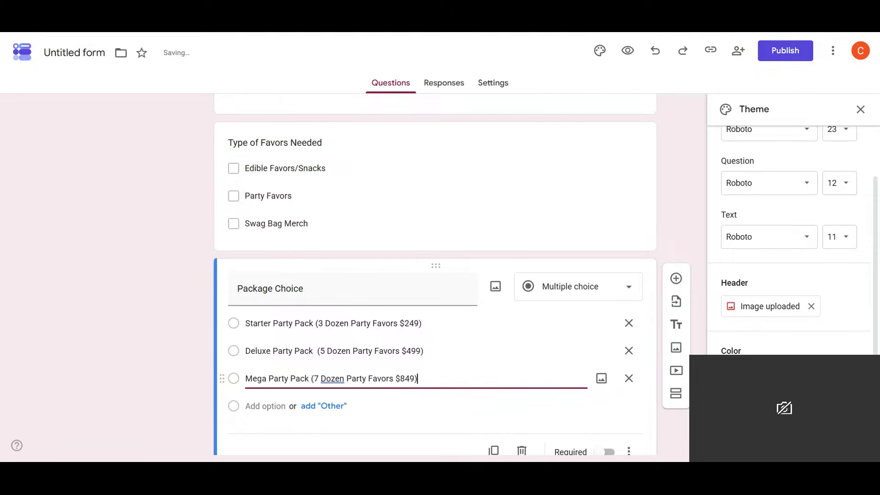
Change the second option of the Type of Favors Needed question to "Keepsake Party Favors"
scroll(402, 364, "down", 3)
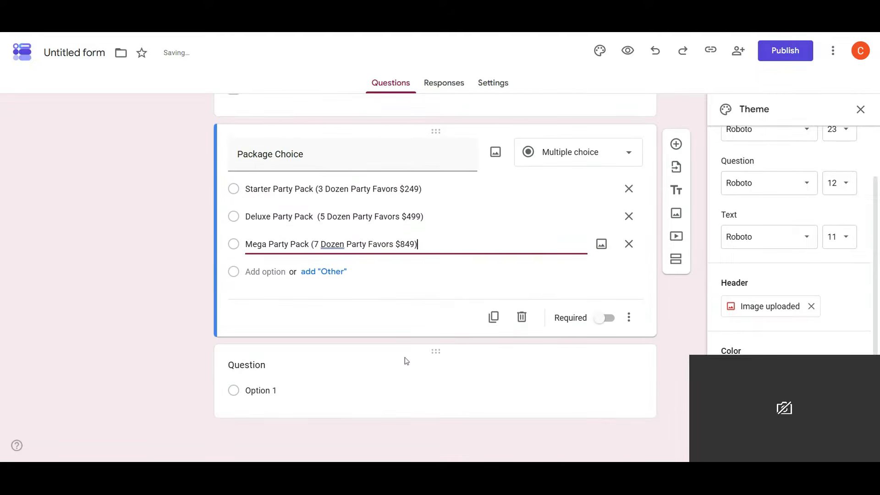
left_click(421, 288)
scroll(421, 288, "up", 3)
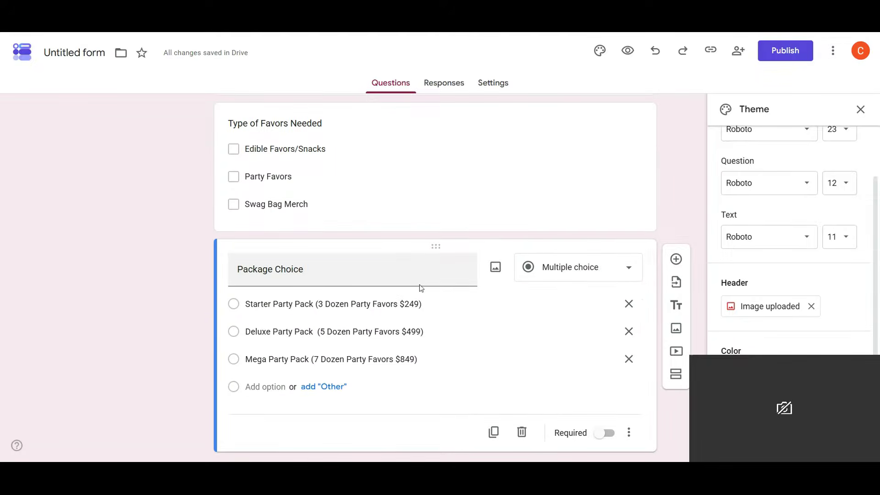
scroll(421, 287, "down", 3)
scroll(420, 285, "up", 4)
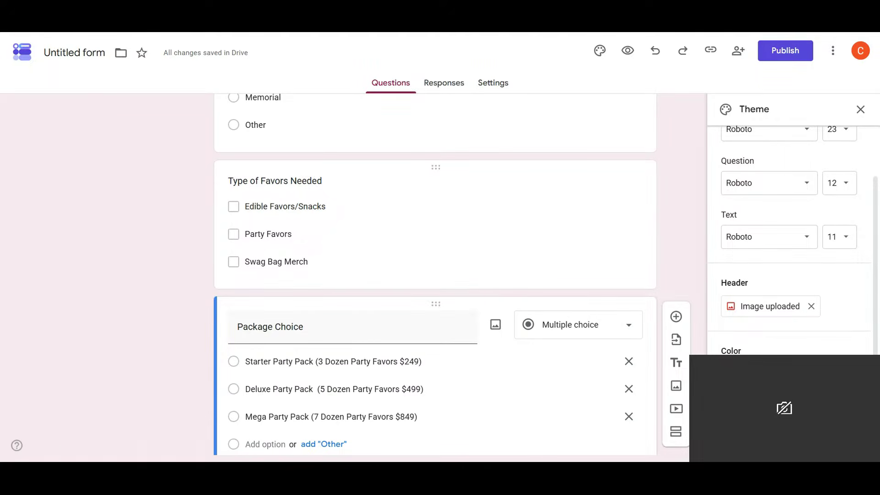
left_click(287, 235)
left_click(255, 253)
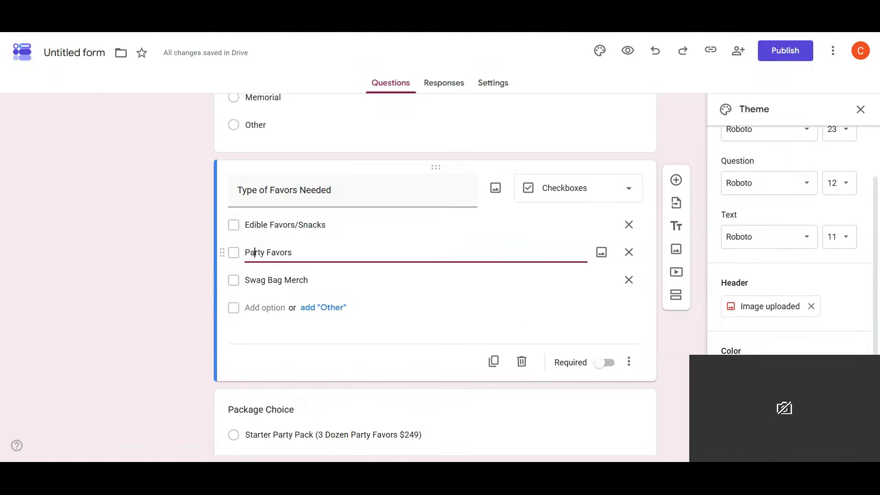
type("Keep")
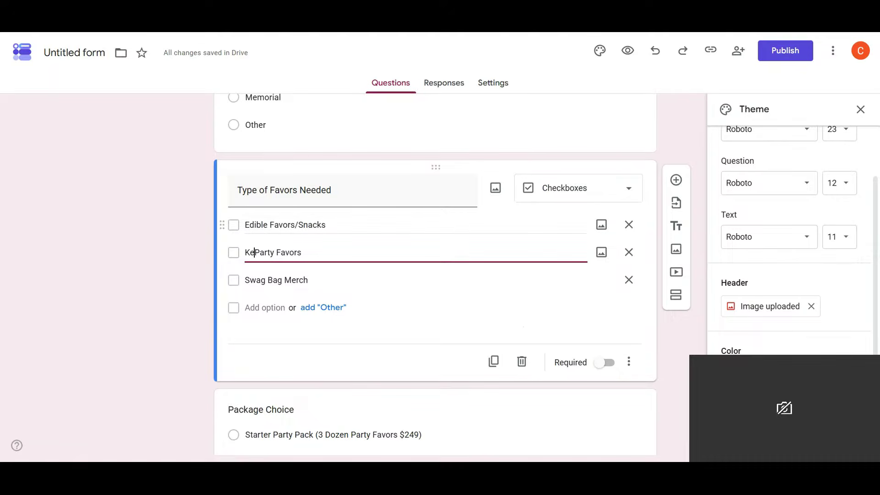
type("saqke")
key("BackSpace")
key("BackSpace")
key("BackSpace")
key("BackSpace")
type("ke")
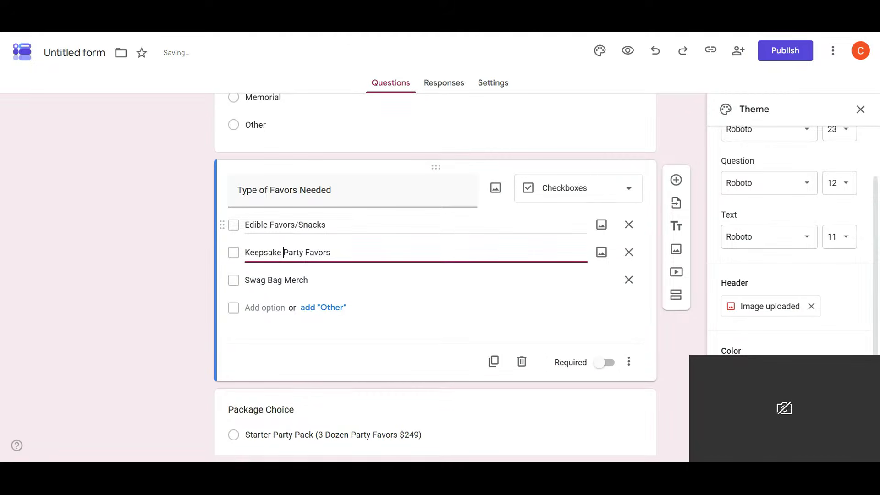
left_click(510, 334)
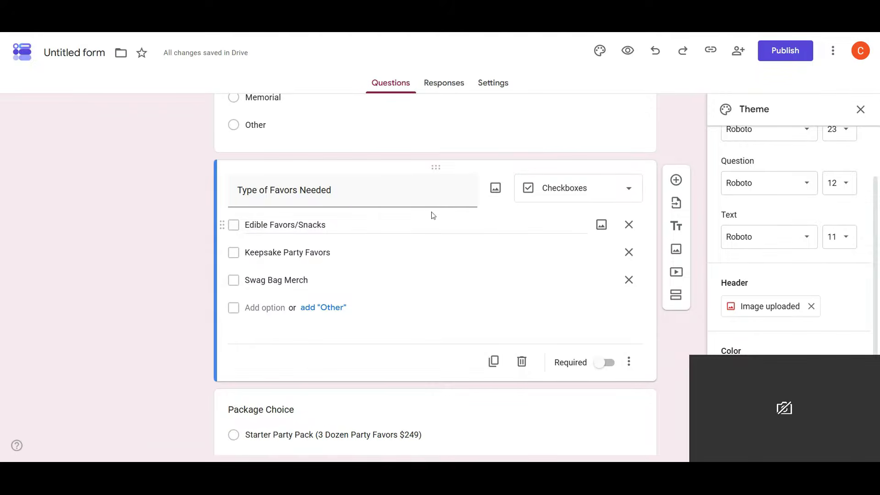
scroll(432, 216, "down", 4)
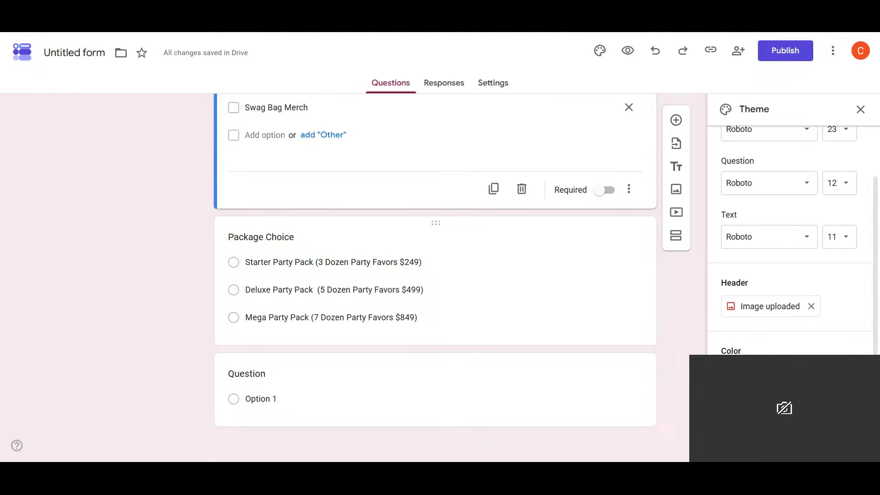
left_click(393, 144)
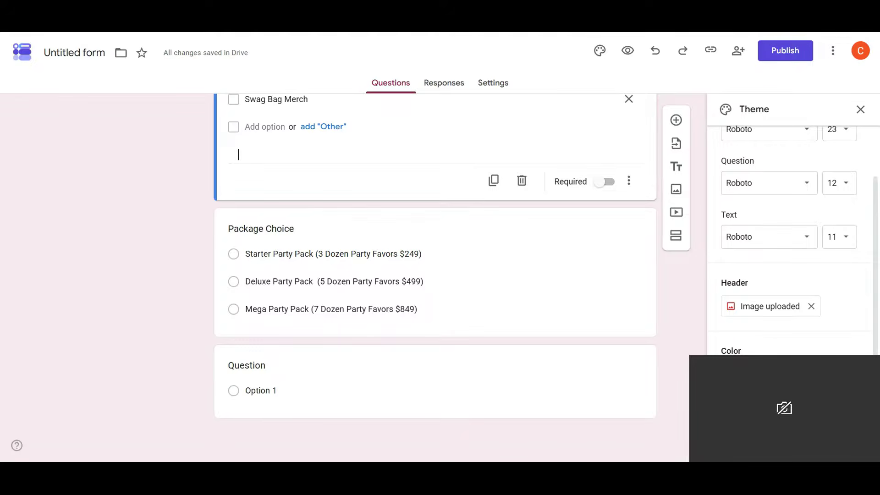
Try the Multiple choice grid and Checkbox grid types on the blank question below Package Choice
scroll(352, 151, "up", 4)
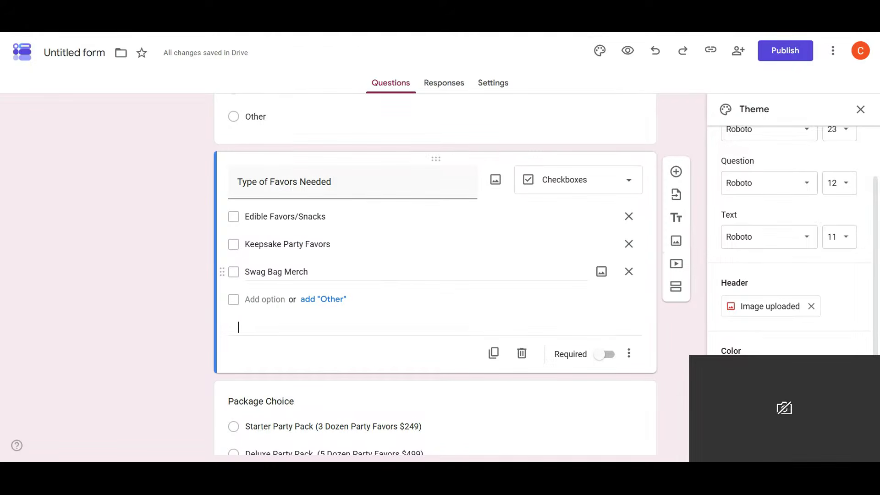
scroll(387, 286, "down", 4)
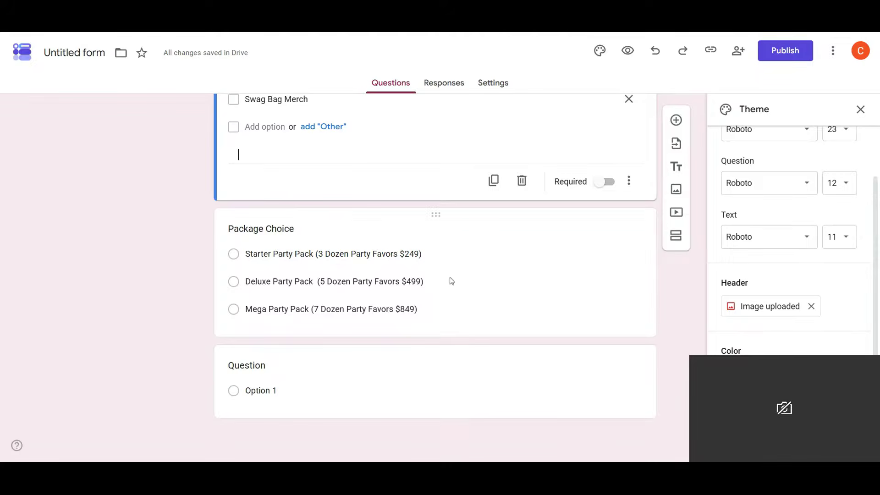
left_click(285, 369)
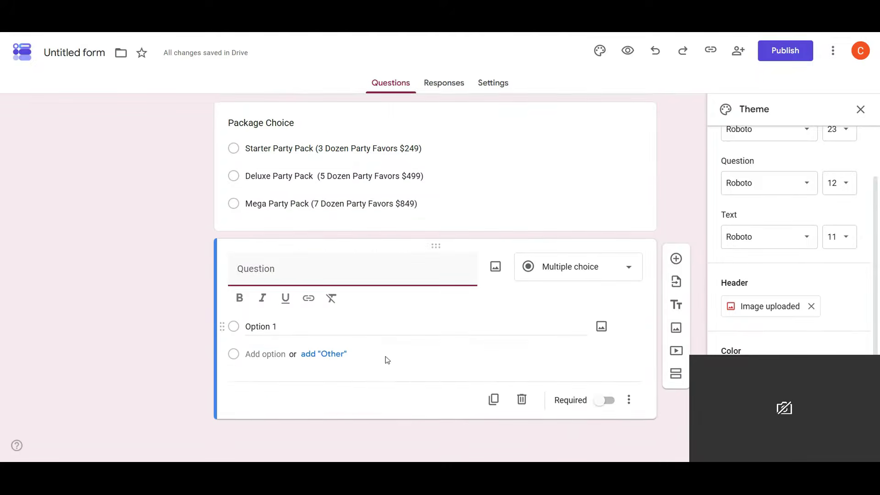
left_click(606, 270)
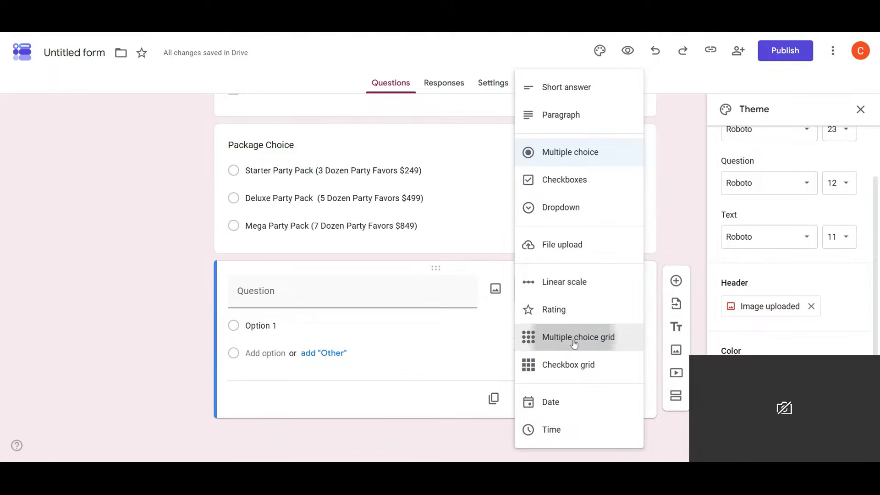
left_click(591, 340)
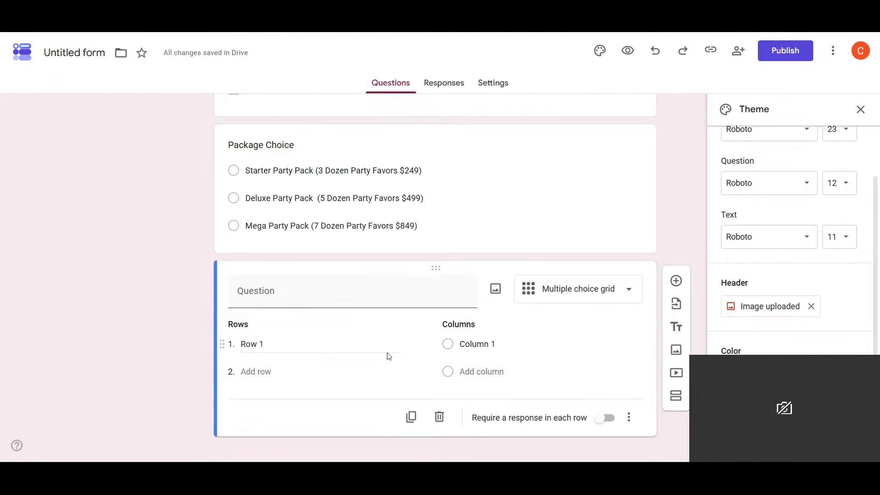
left_click(607, 285)
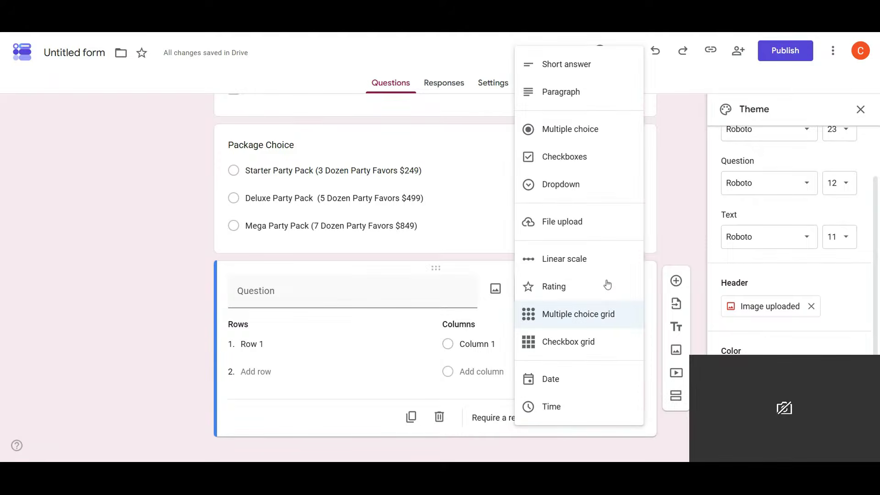
left_click(569, 343)
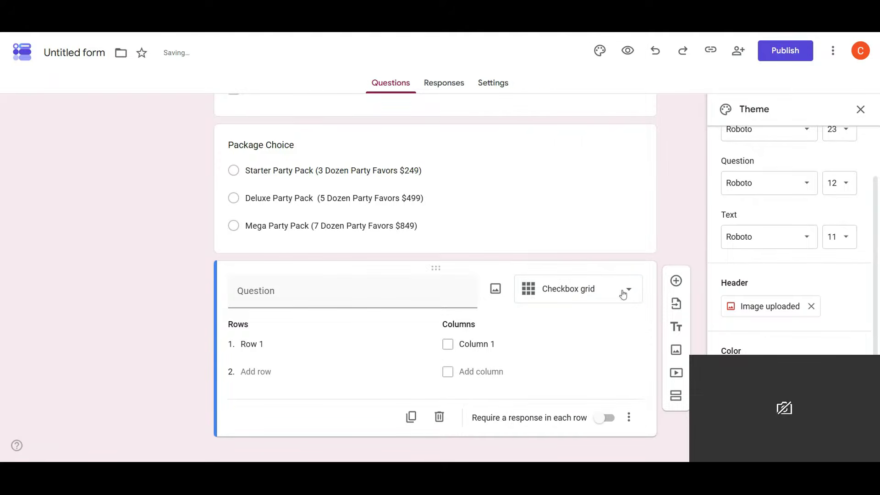
Set the answer type of the blank question below Package Choice to Paragraph
left_click(564, 290)
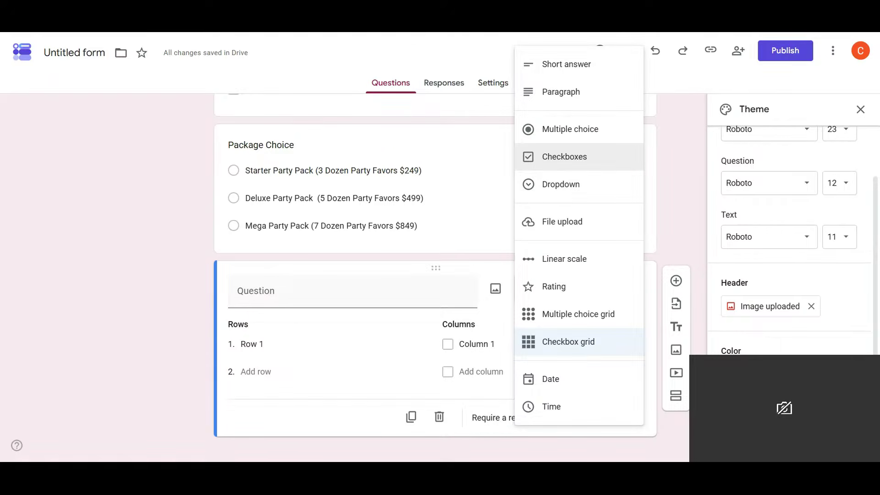
left_click(583, 97)
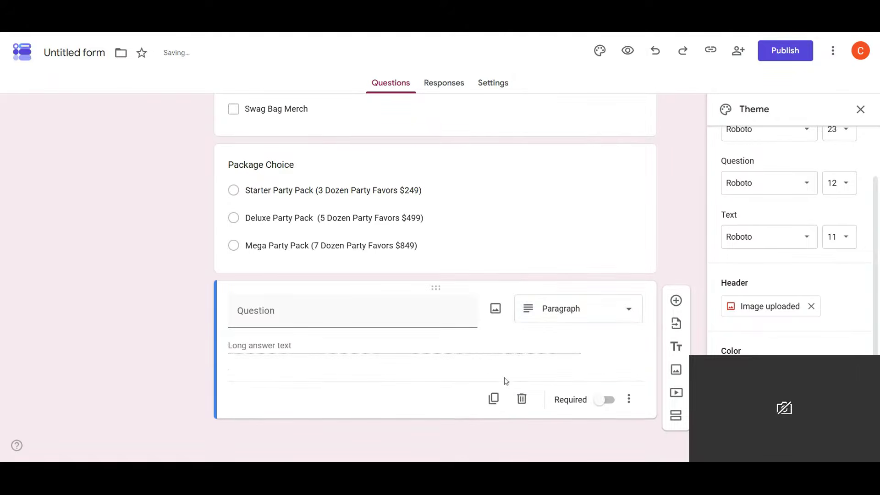
left_click(269, 321)
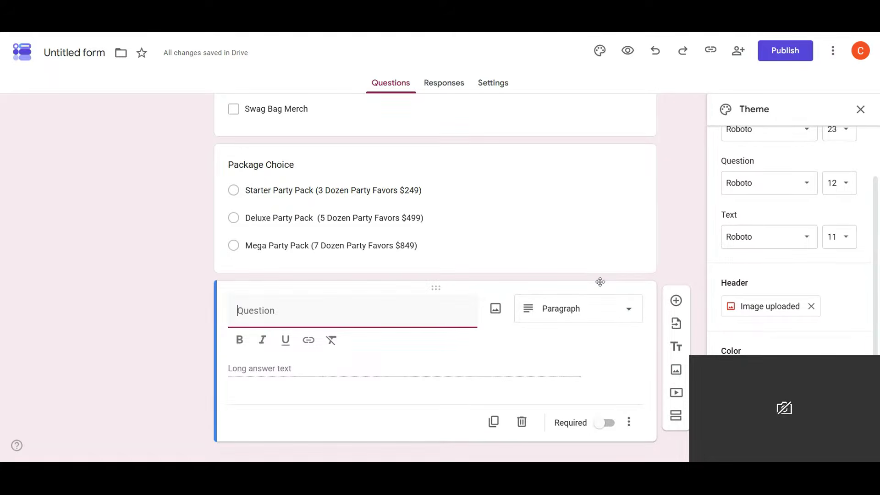
type("Please i")
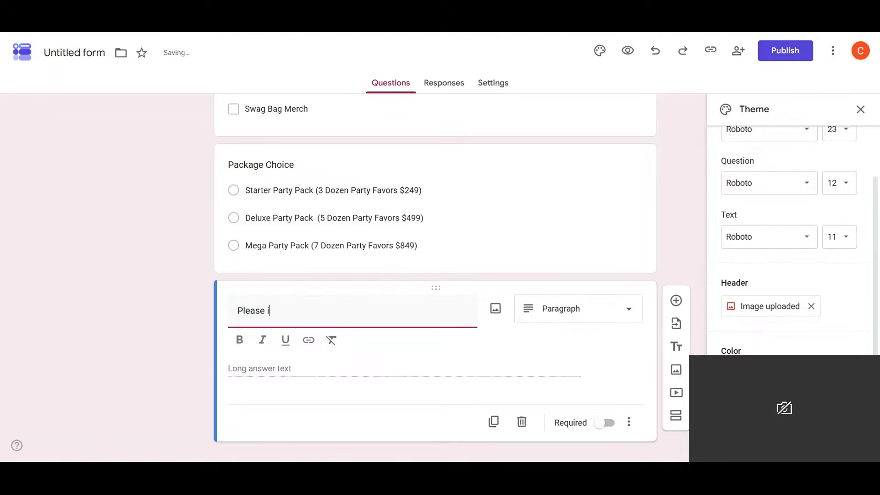
key("BackSpace")
type("list t")
key("BackSpace")
type("yo")
key("BackSpace")
key("BackSpace")
key("BackSpace")
key("BackSpace")
key("BackSpace")
key("BackSpace")
key("BackSpace")
key("BackSpace")
key("BackSpace")
key("BackSpace")
key("BackSpace")
key("BackSpace")
key("BackSpace")
key("BackSpace")
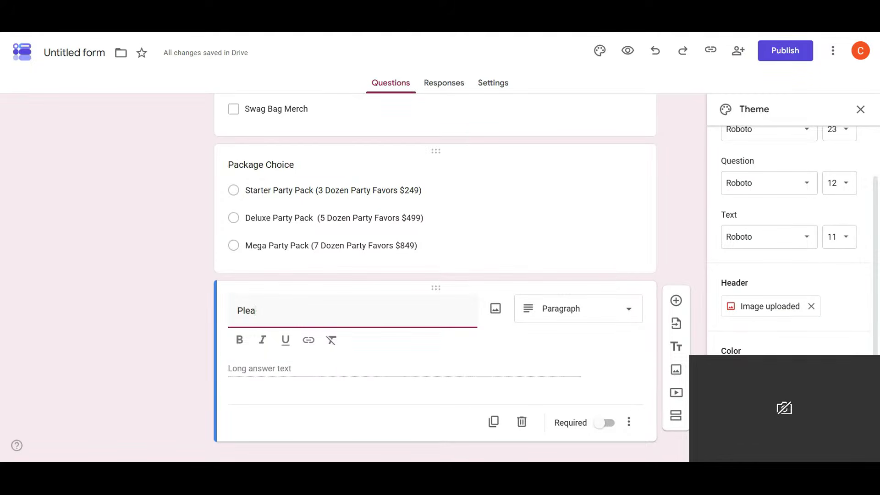
Title the blank Paragraph question "Color Choices (Please list up to 3 colors)"
type("Color Choices")
type("(Please ")
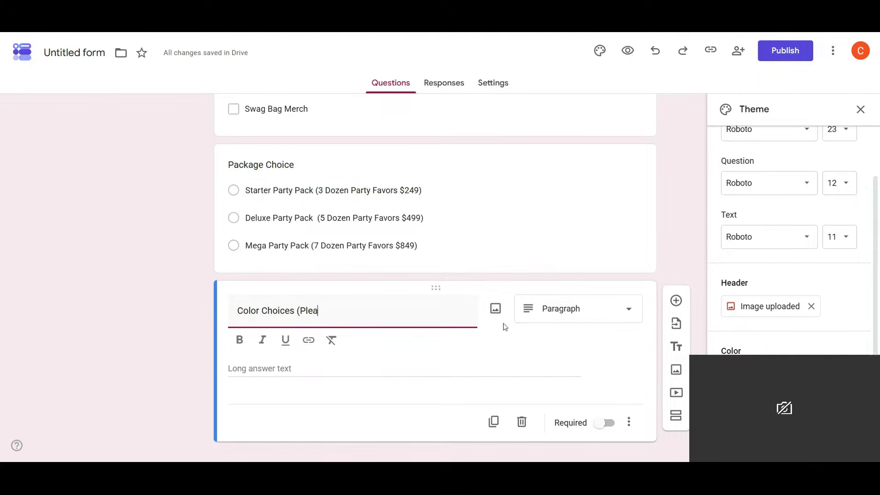
type("list up to 3 color")
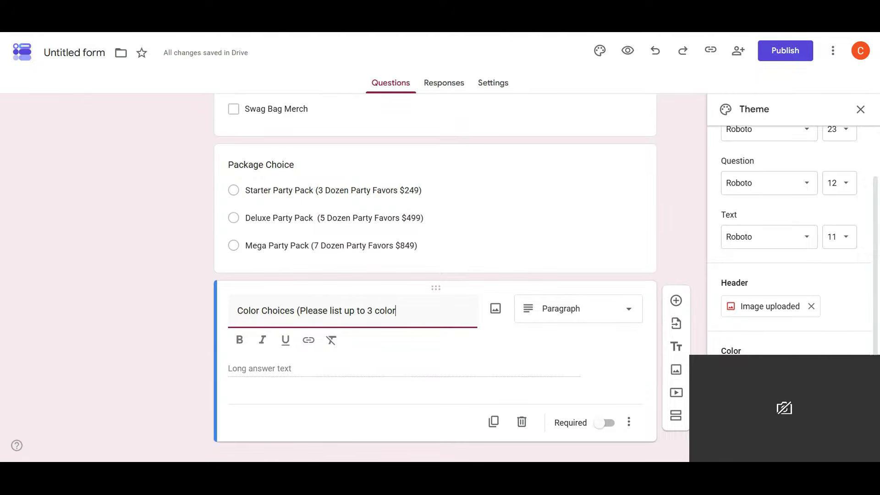
type("s)")
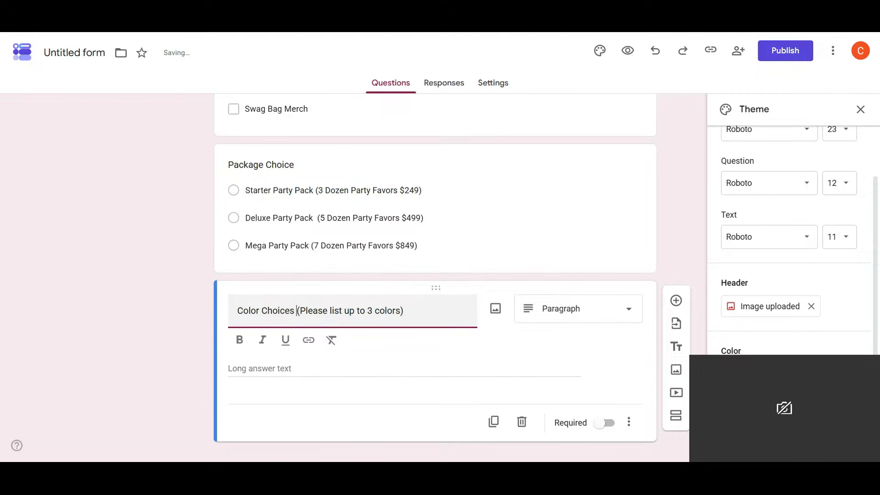
Insert "+ Theme" after "Color Choices" in the question title and keep the answer type as Paragraph
type(" + Theme")
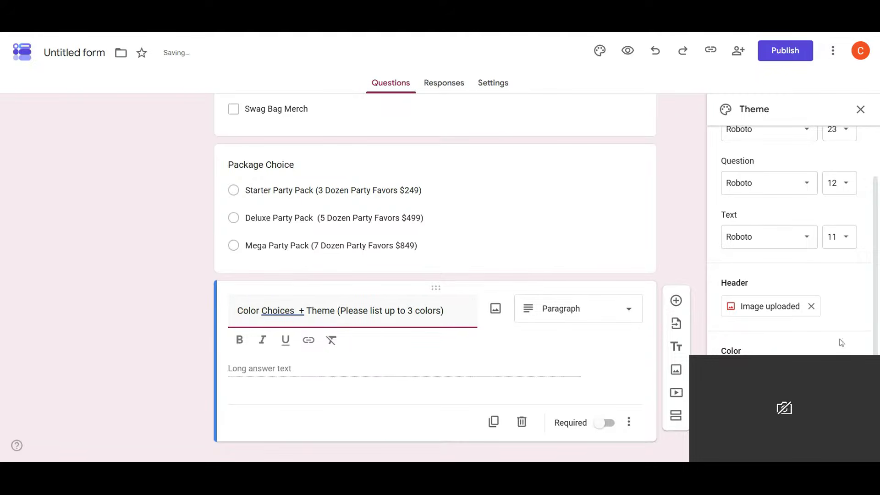
left_click(568, 312)
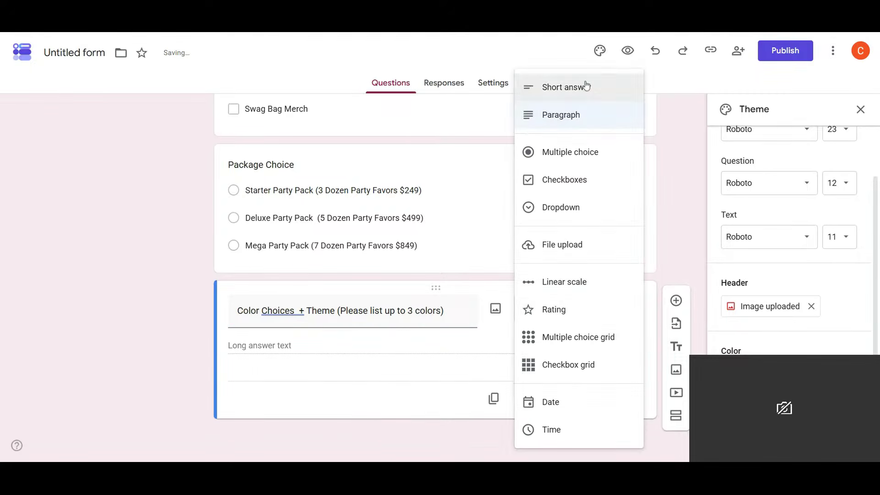
left_click(570, 118)
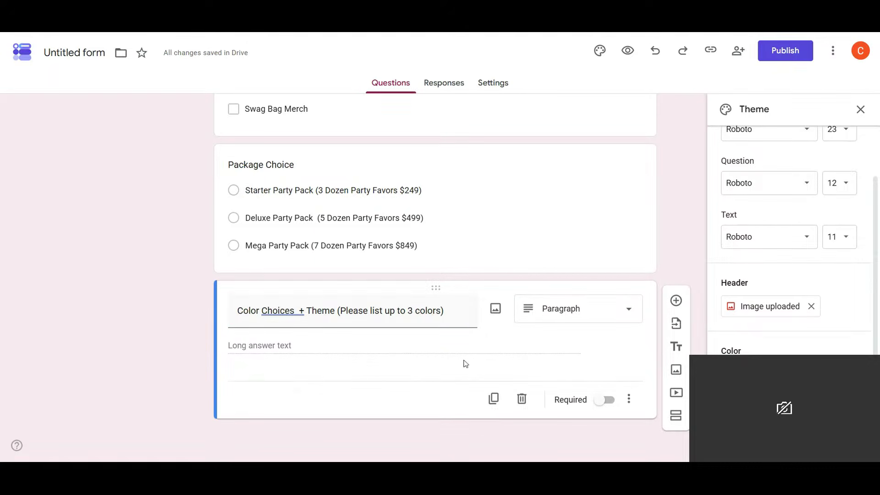
Add a new question below the color choices titled "Please list any names/words/phrases to include"
left_click(676, 300)
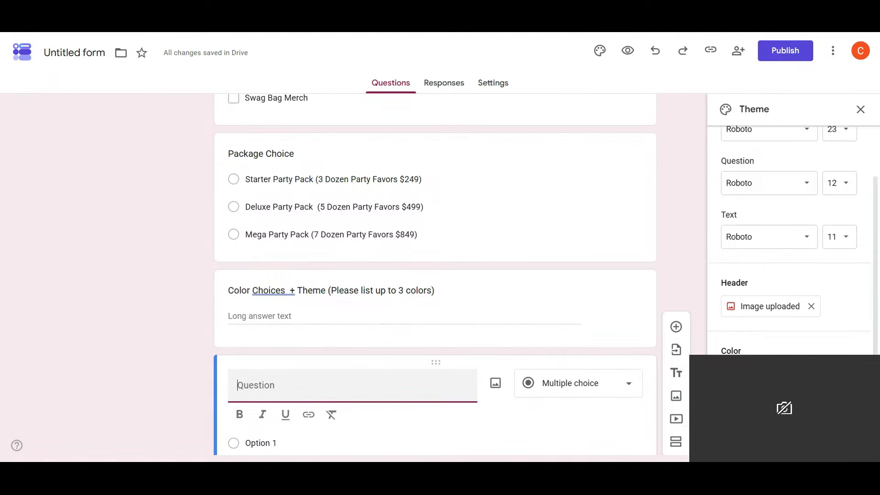
type("Pl")
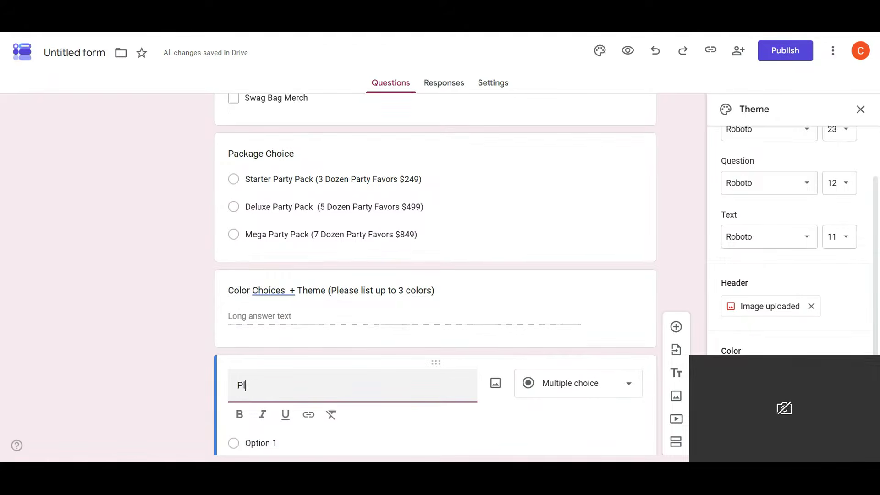
type("ease list and")
key("BackSpace")
key("BackSpace")
type("y names")
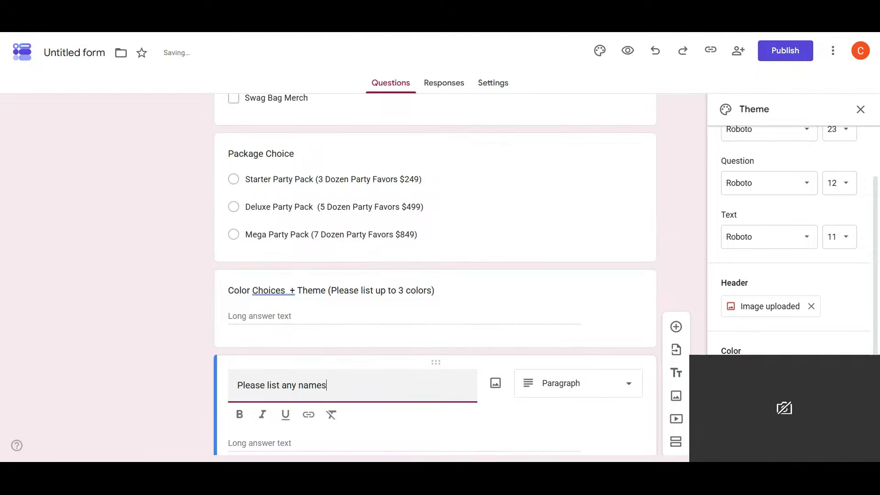
type("/words/p")
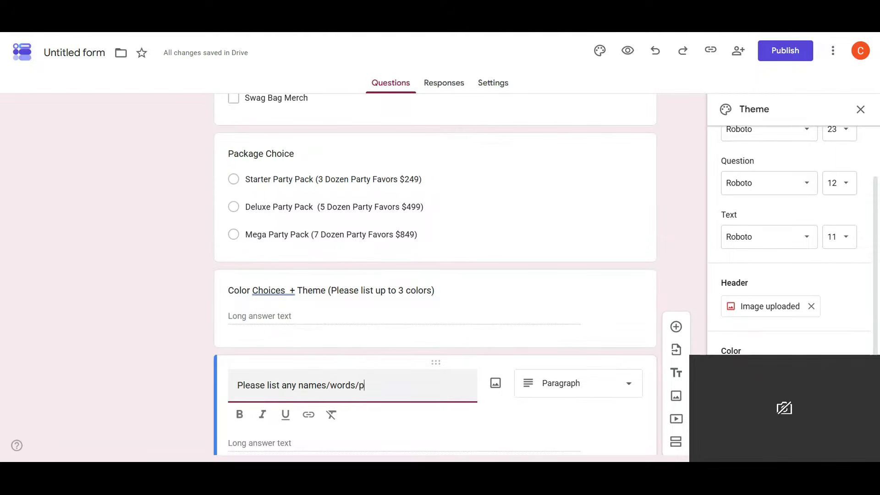
type("hrases to includ")
type("e")
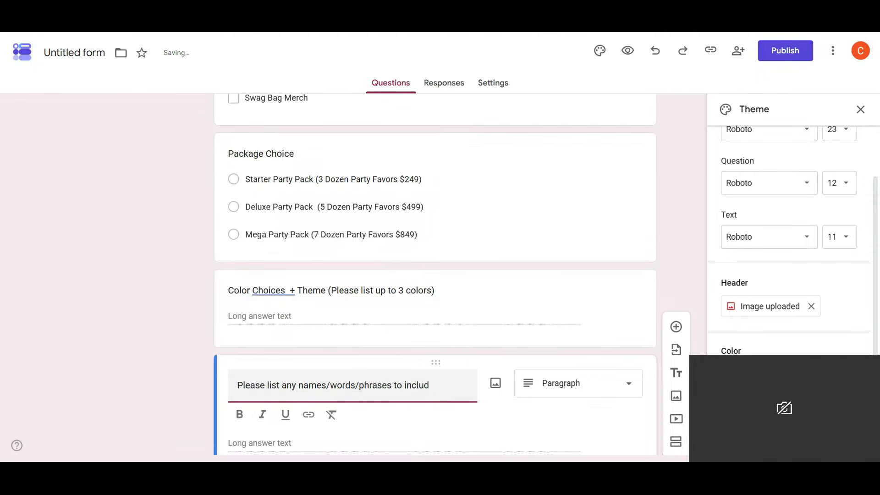
scroll(447, 317, "down", 1)
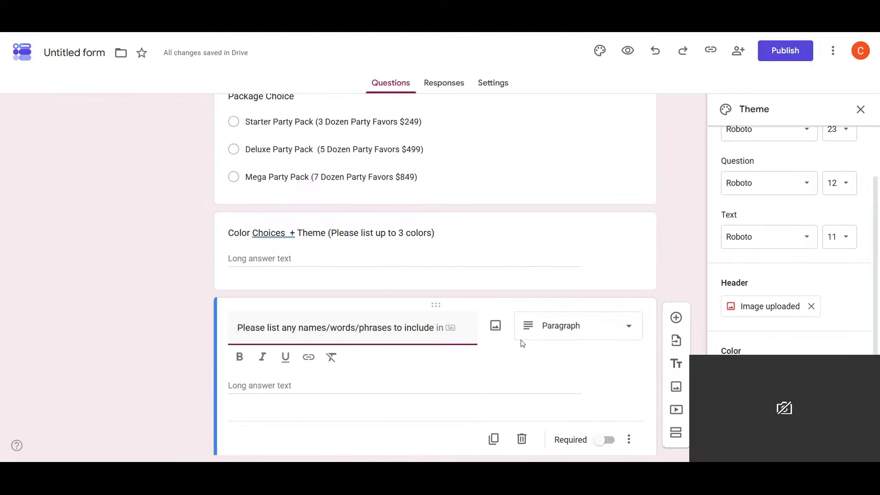
Make the Email question in the order form required
scroll(523, 344, "down", 1)
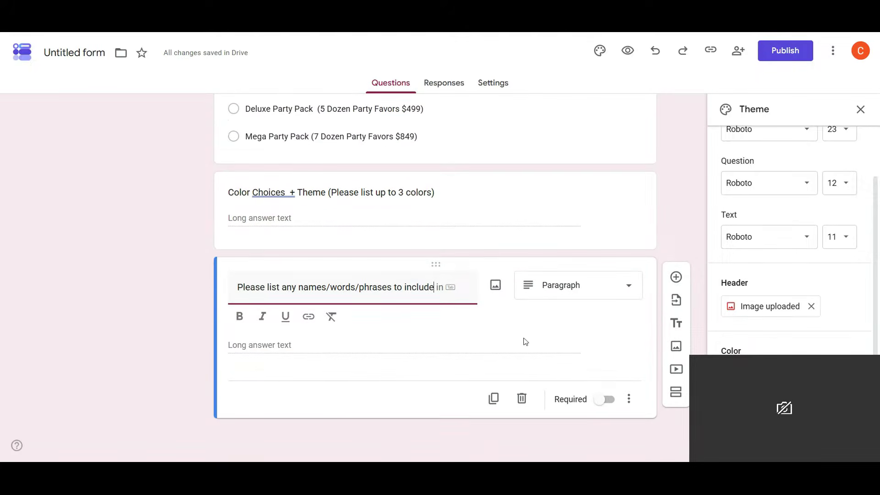
scroll(526, 341, "up", 20)
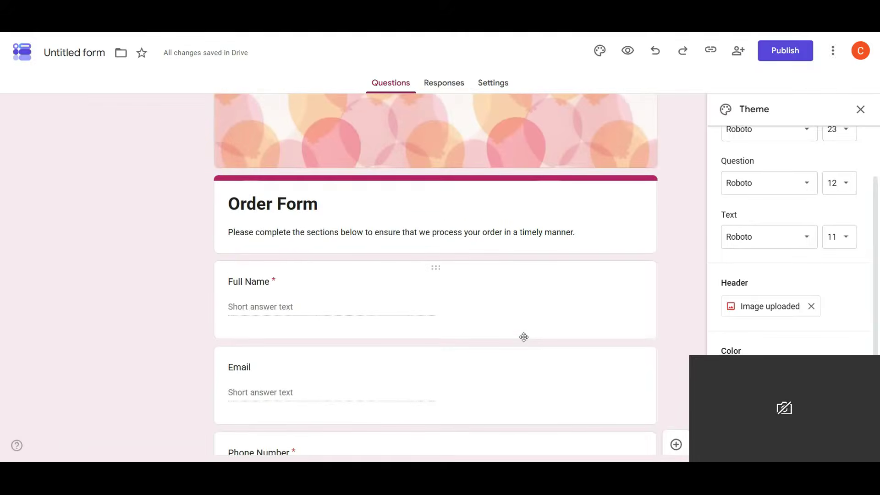
scroll(534, 316, "down", 7)
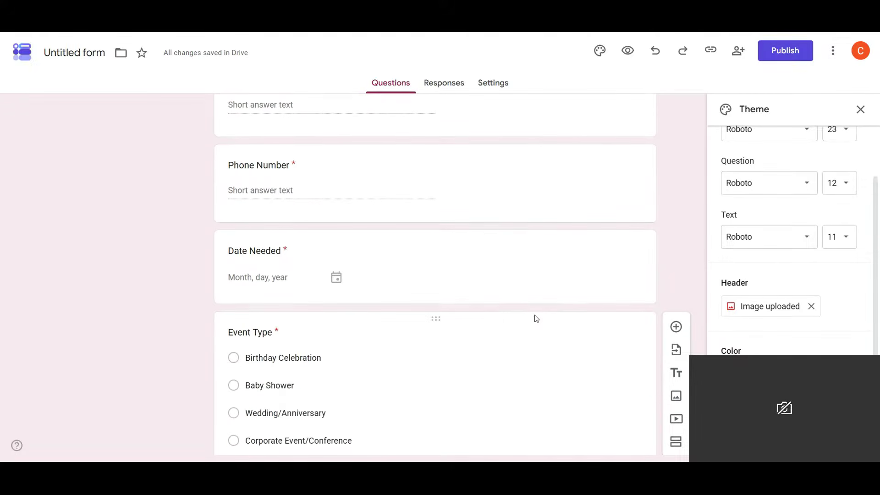
scroll(536, 319, "down", 8)
scroll(534, 314, "up", 15)
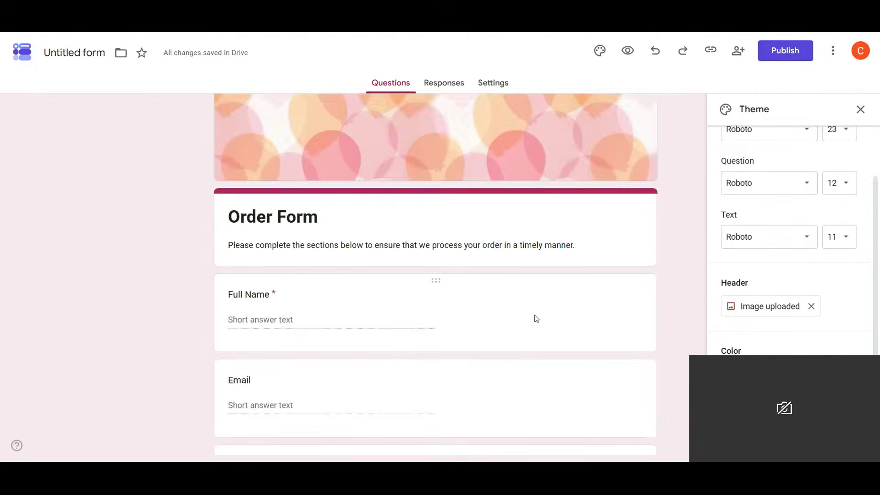
scroll(533, 314, "down", 4)
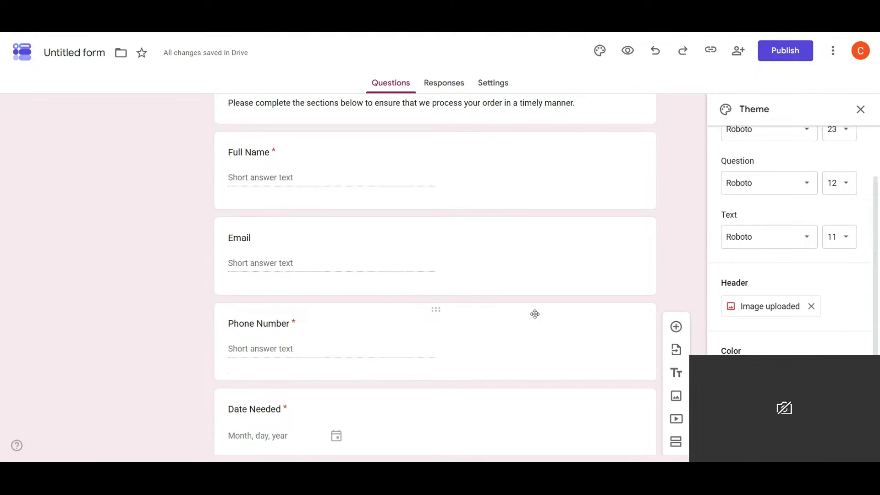
scroll(534, 315, "down", 4)
scroll(534, 316, "up", 3)
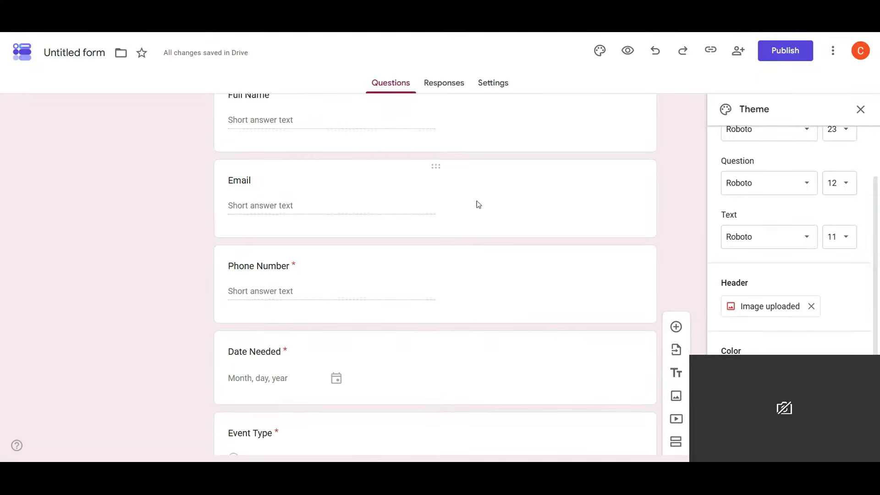
left_click(612, 205)
left_click(603, 306)
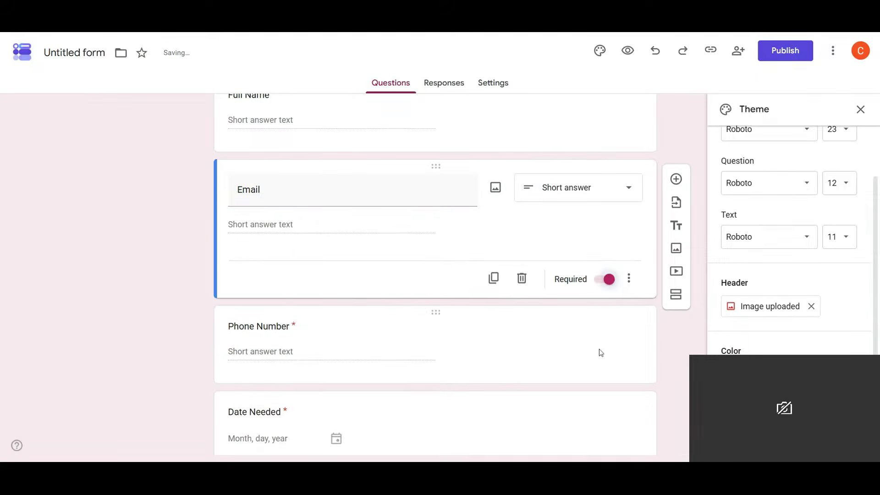
Review the remaining questions and open the Type of Favors Needed checkboxes question
scroll(600, 352, "down", 2)
scroll(598, 348, "down", 9)
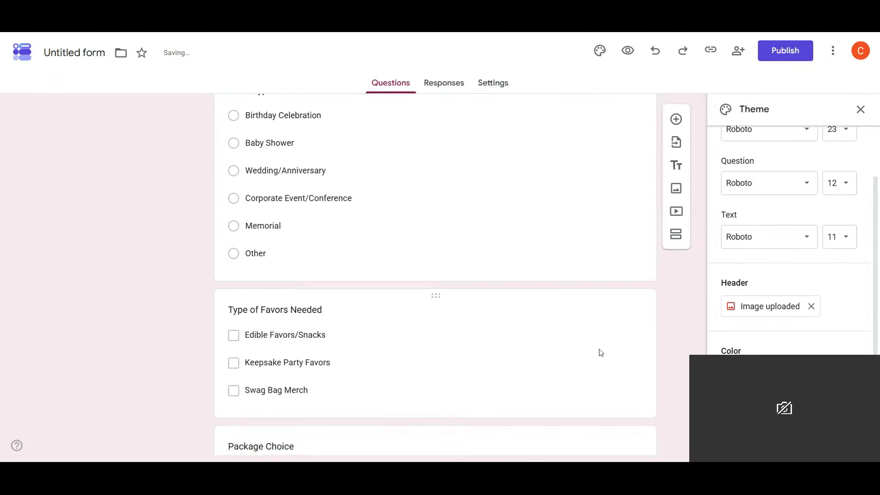
scroll(299, 176, "down", 3)
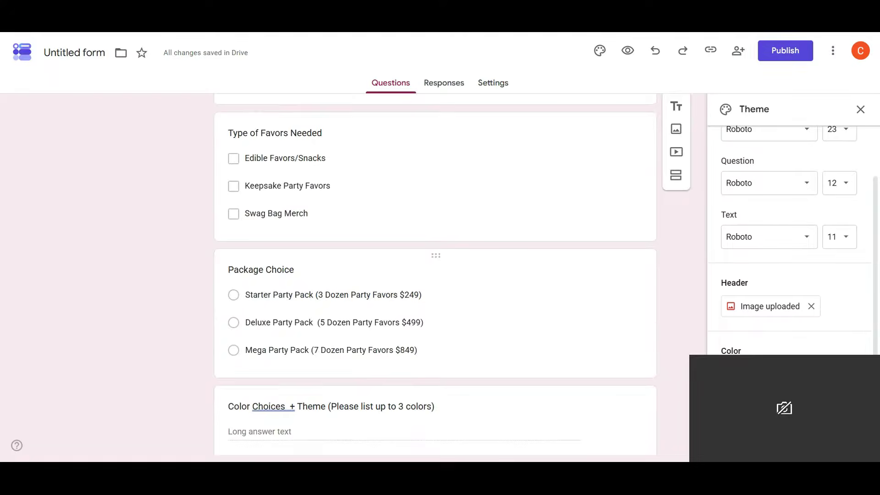
scroll(236, 221, "up", 3)
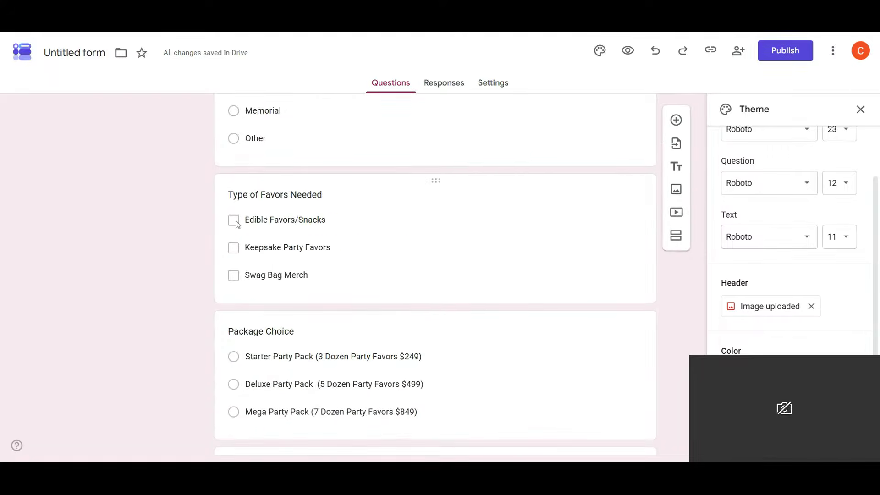
left_click(235, 222)
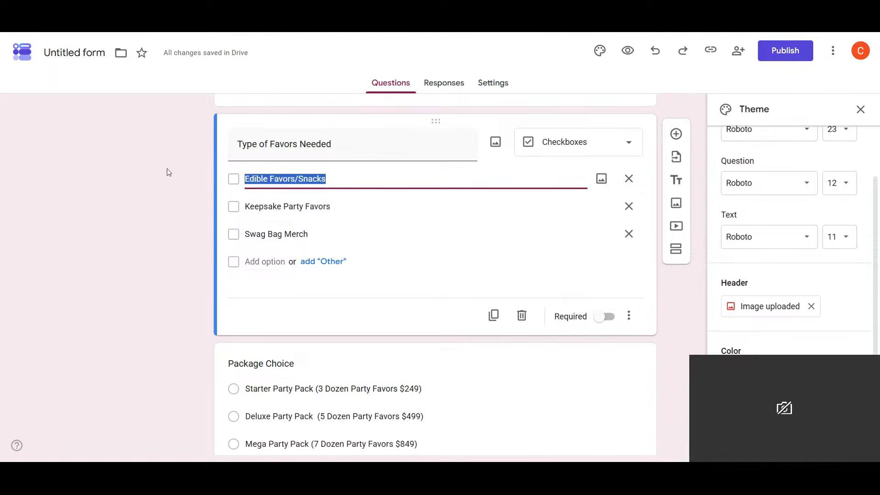
Add a question after the names/words/phrases one, titled "Is this a rush order (Is this needed sooner than 7-14 biz days?)"
scroll(364, 232, "down", 5)
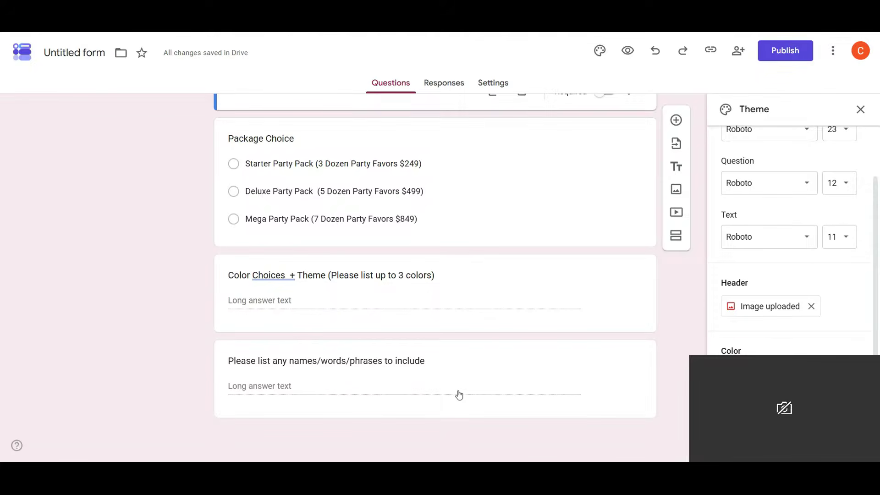
left_click(380, 372)
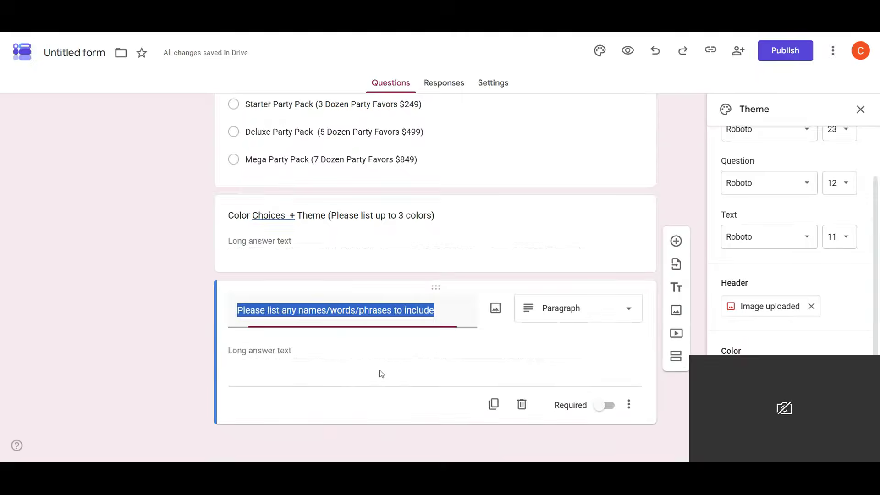
left_click(676, 301)
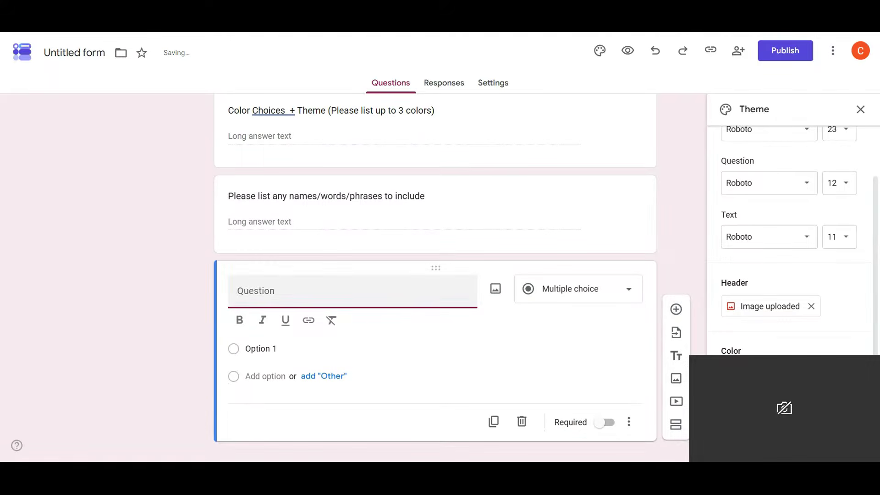
type("Is thi")
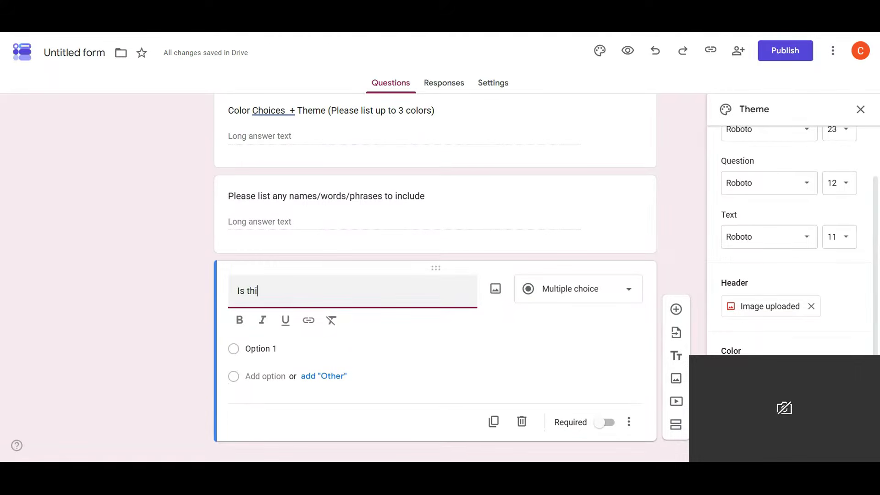
type("s a rush order")
type("(")
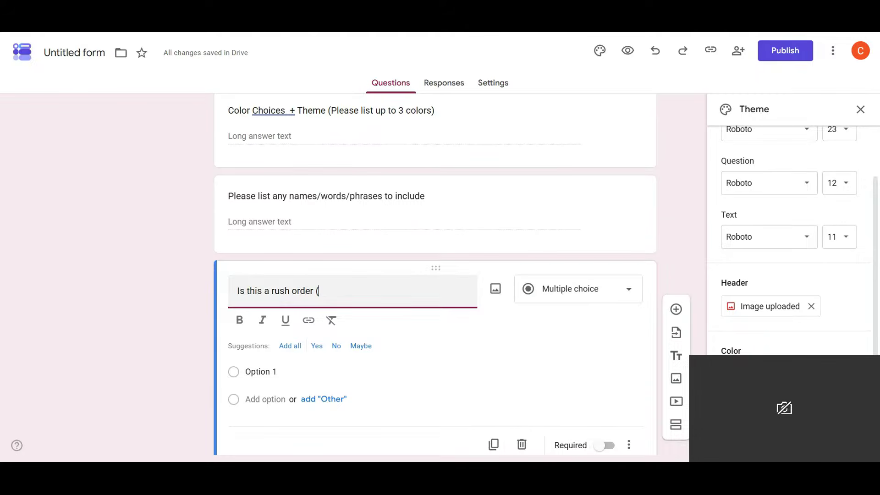
type("Is this ")
type("ne")
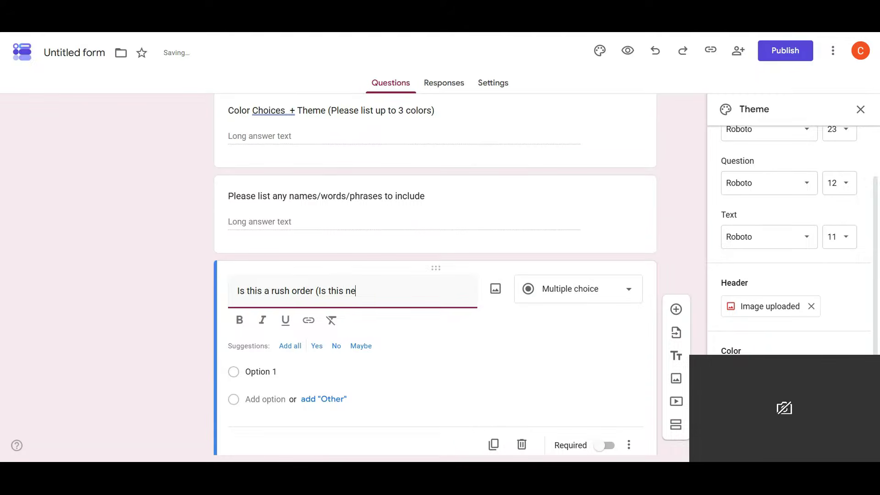
type("eded soo")
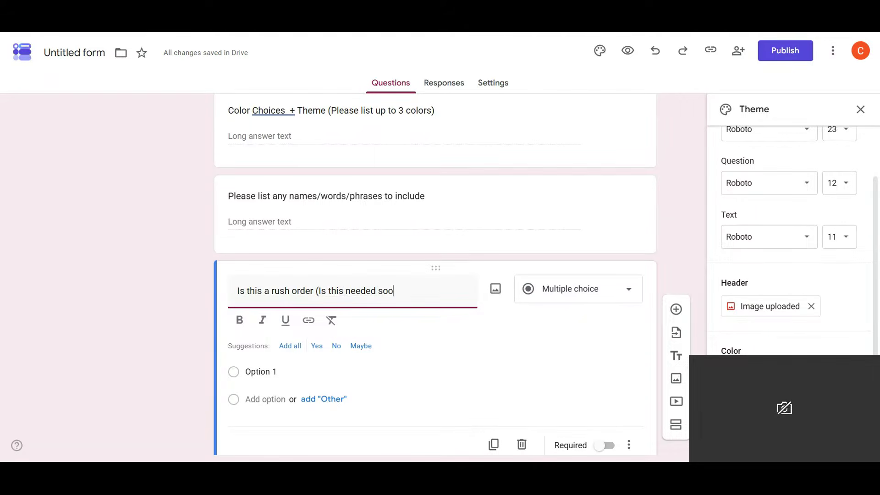
type("ner than 7-1")
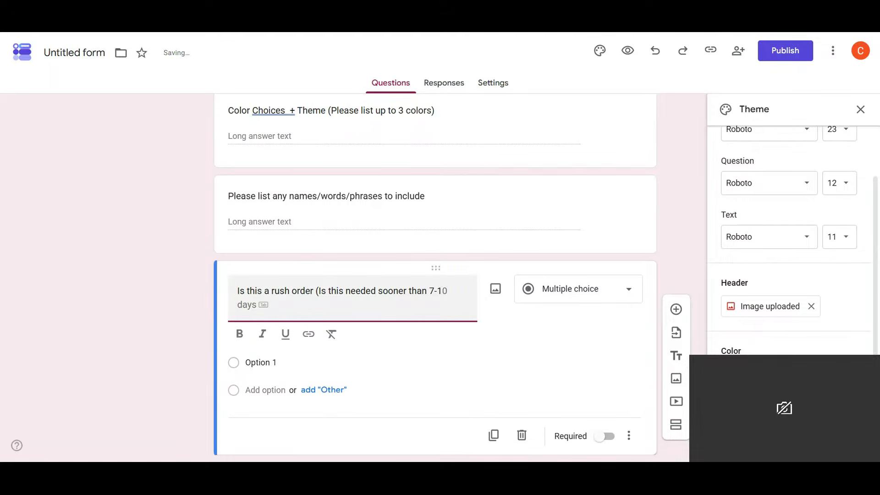
type("4 biz days)")
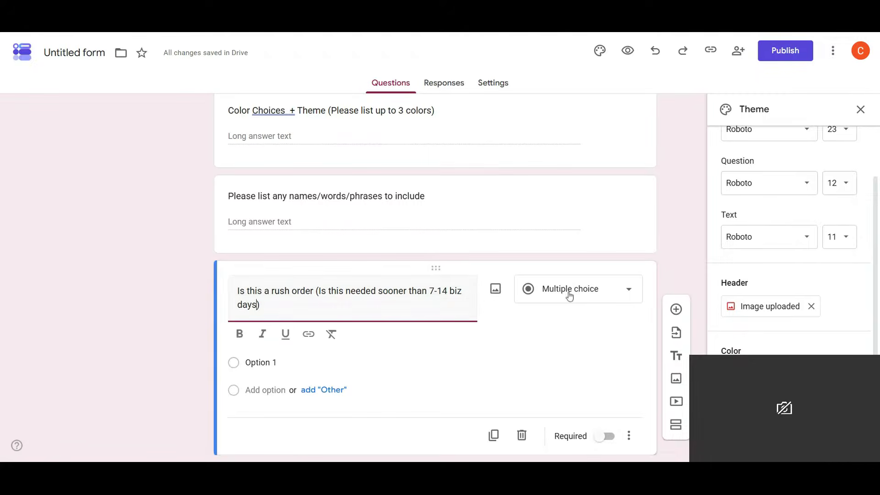
key("Left")
type("?")
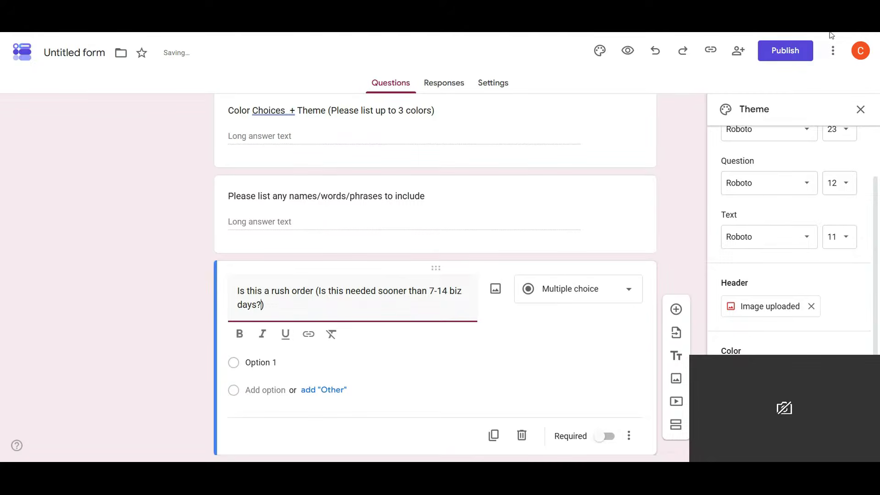
left_click(831, 35)
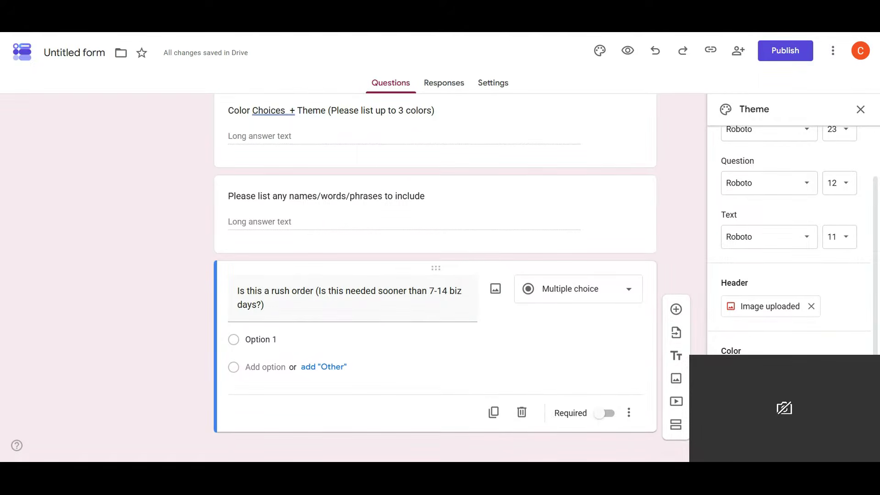
Give the rush order question the multiple-choice options Yes and No, and make it required
left_click(452, 161)
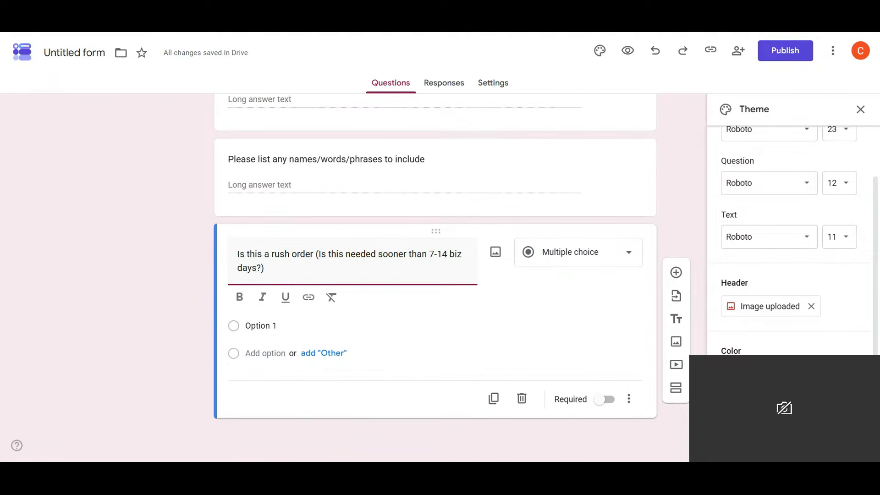
left_click(576, 257)
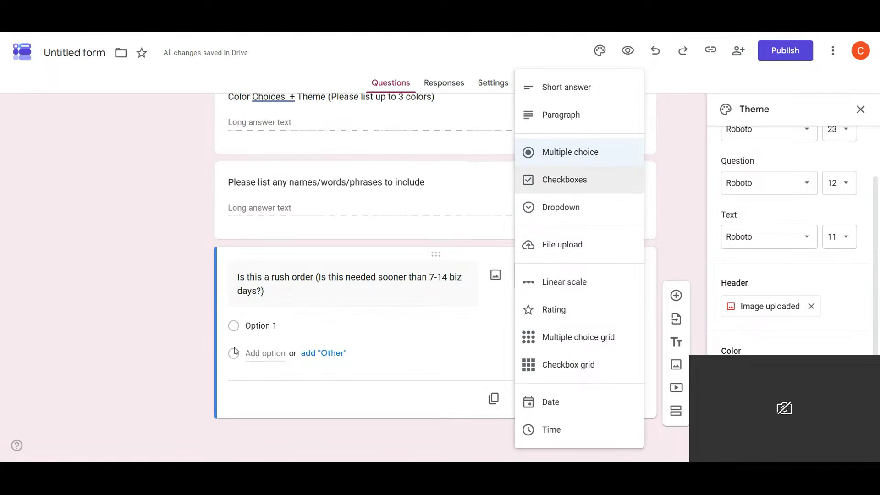
left_click(580, 152)
type("Yes")
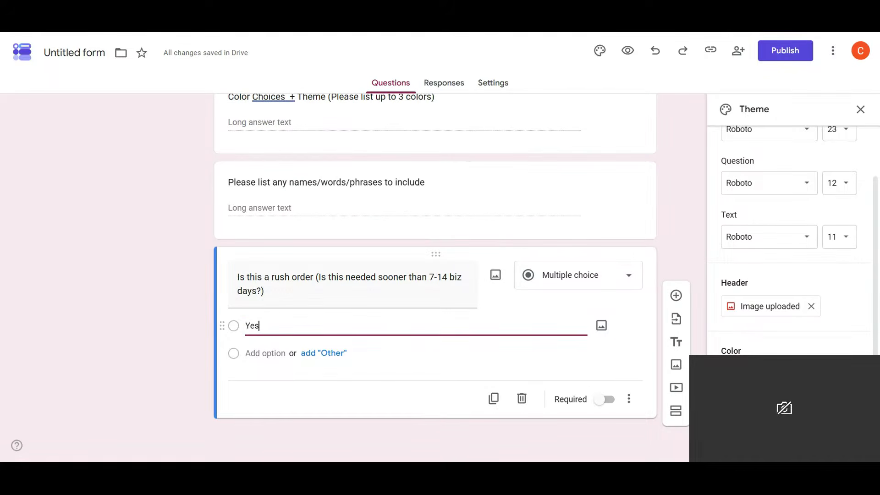
left_click(247, 362)
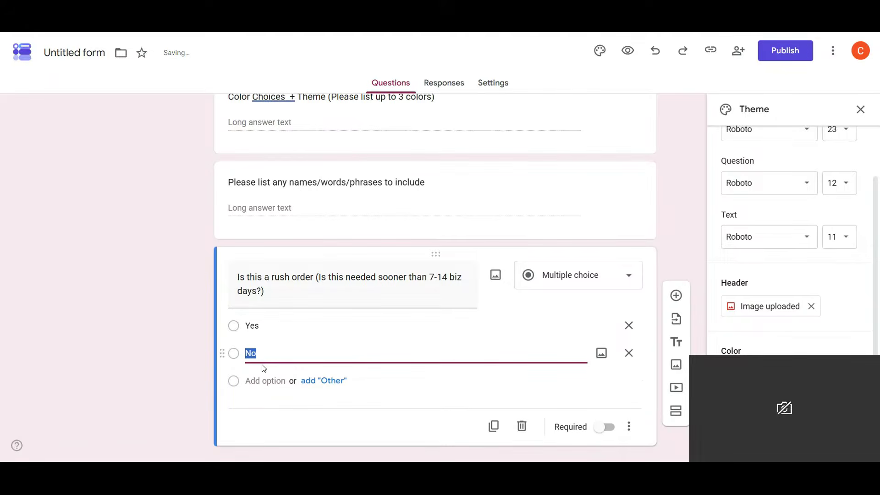
left_click(432, 385)
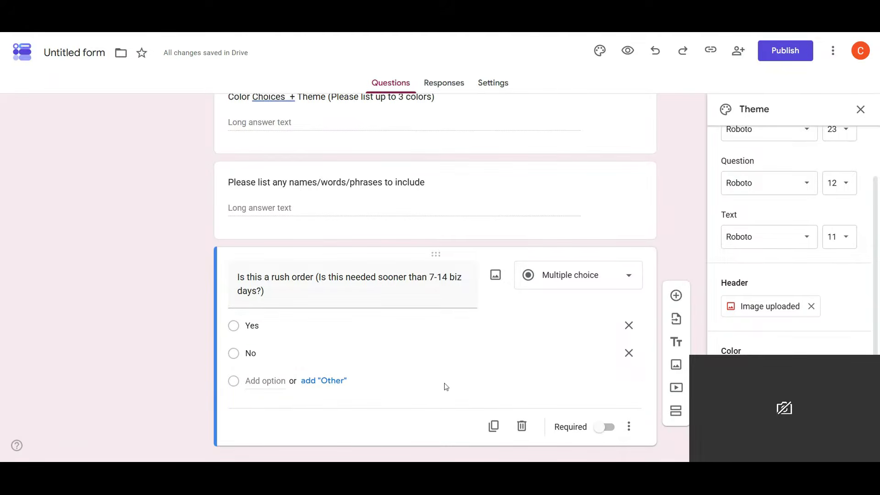
left_click(603, 430)
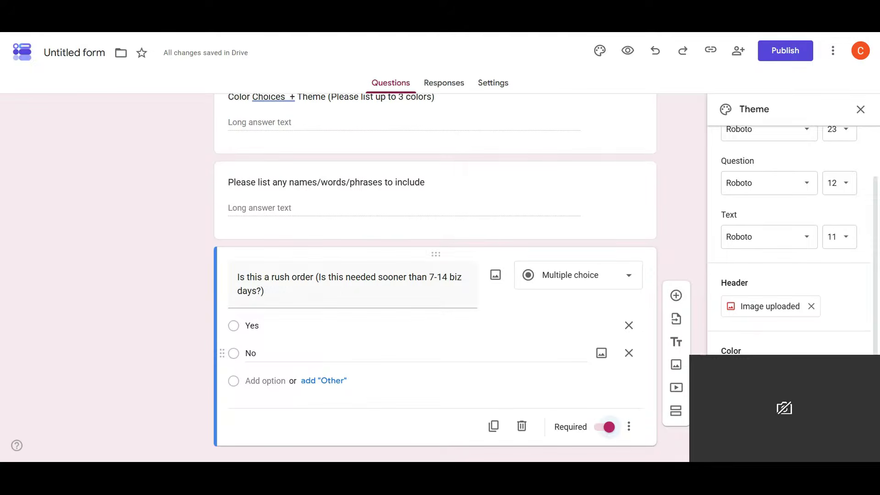
Add a file upload question after the rush order question and accept letting respondents upload files to Drive
scroll(468, 341, "down", 1)
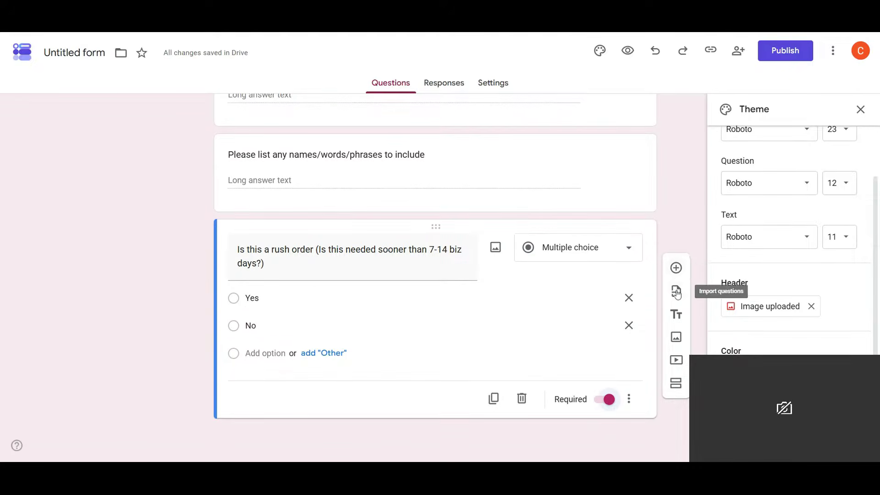
left_click(675, 271)
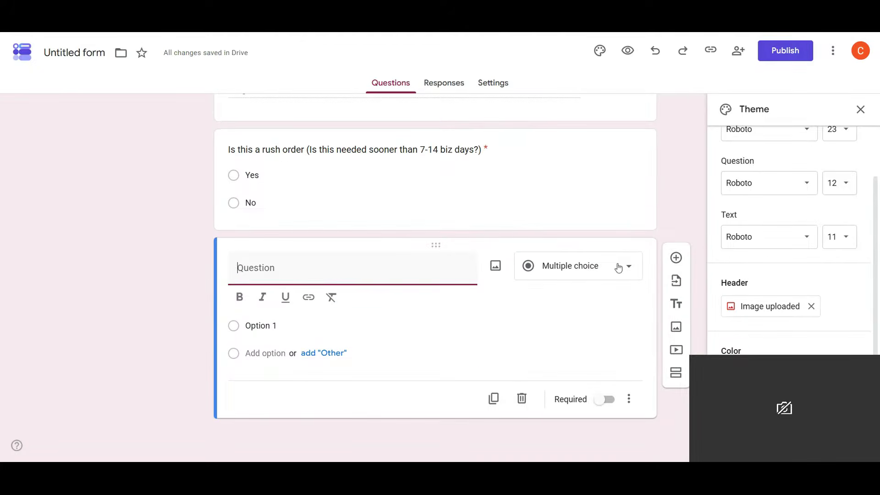
left_click(618, 265)
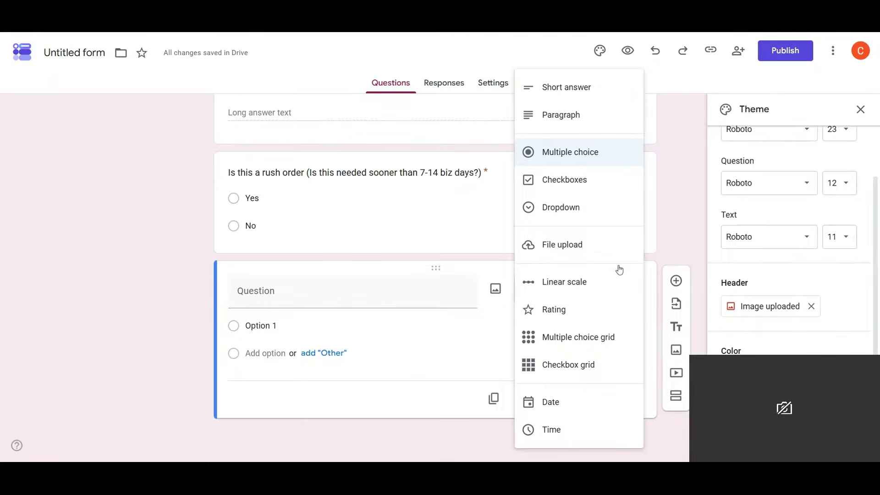
left_click(583, 248)
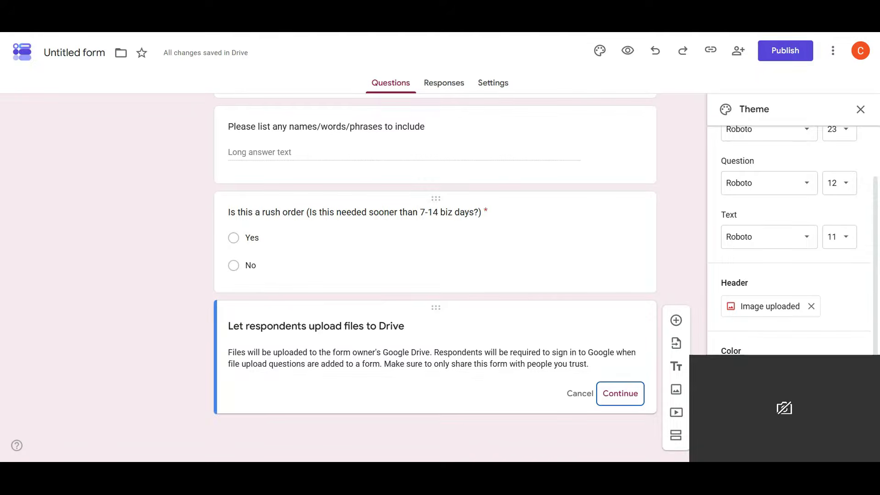
left_click(612, 393)
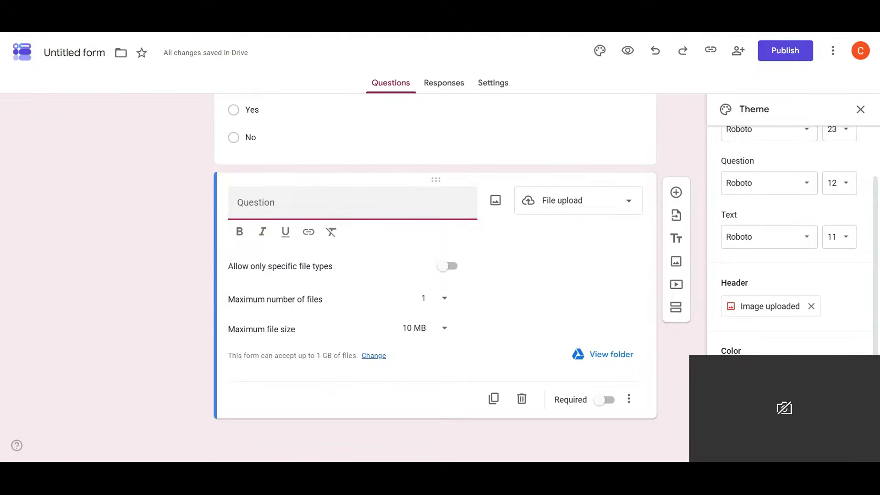
Title the file upload question "Please include any photos to use"
type("Please I")
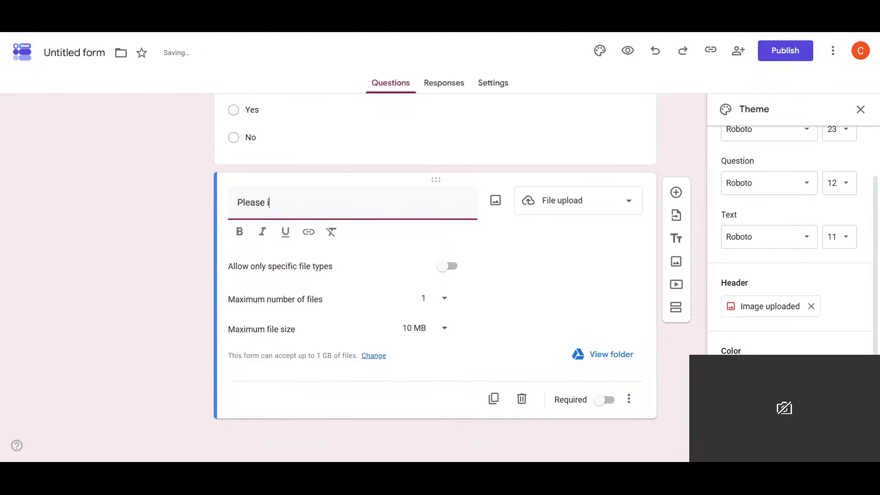
type("nclude ")
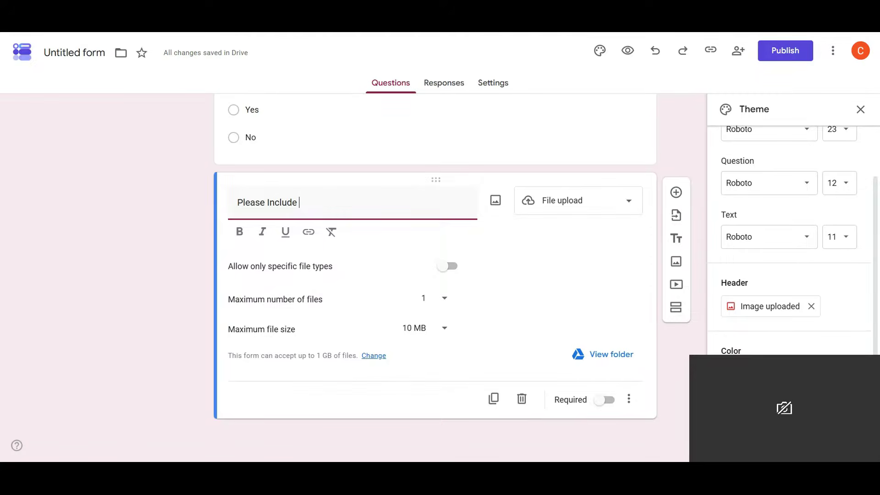
type("any ot")
key("BackSpace")
key("BackSpace")
type("photos")
key("BackSpace")
type(";s to ")
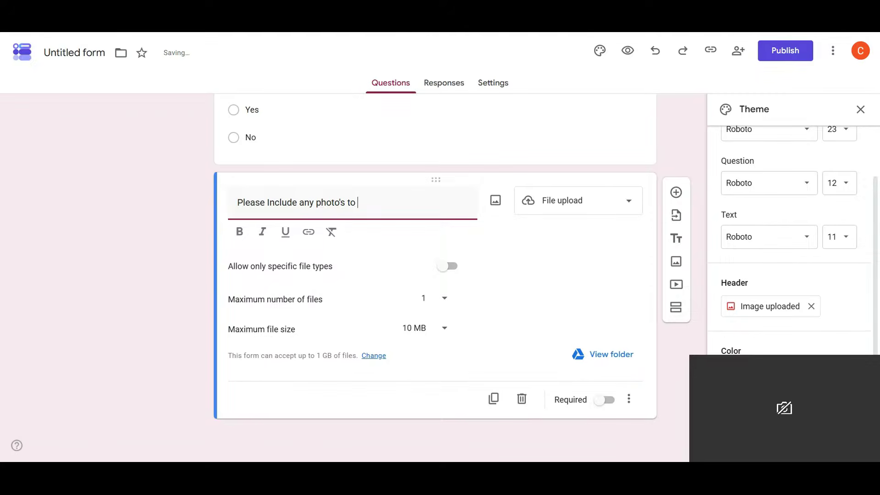
type("use")
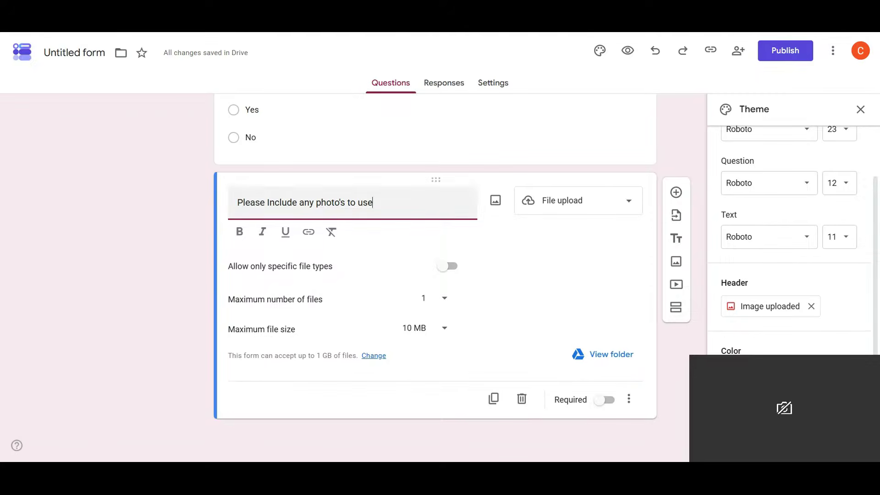
key("BackSpace")
type("i")
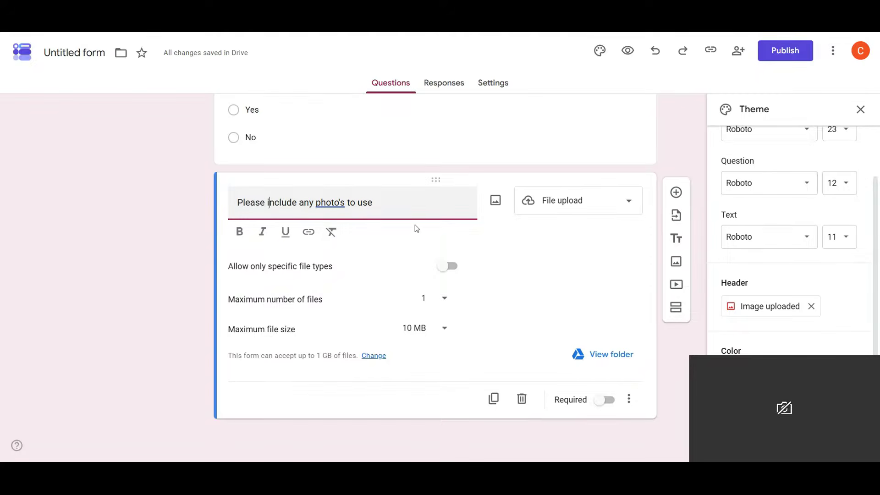
left_click(397, 206)
right_click(329, 202)
left_click(398, 217)
Restrict the photo upload question to the Image file type and check the available maximum file sizes
left_click(441, 267)
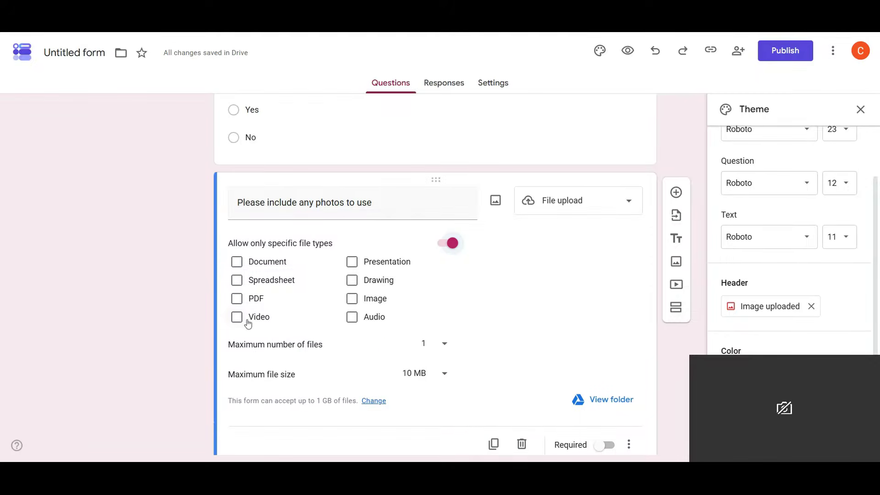
left_click(351, 300)
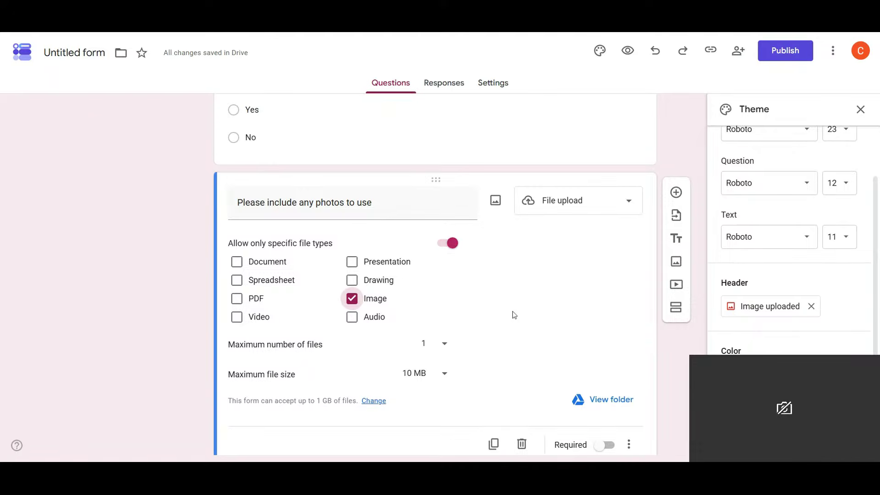
scroll(513, 314, "down", 1)
left_click(440, 335)
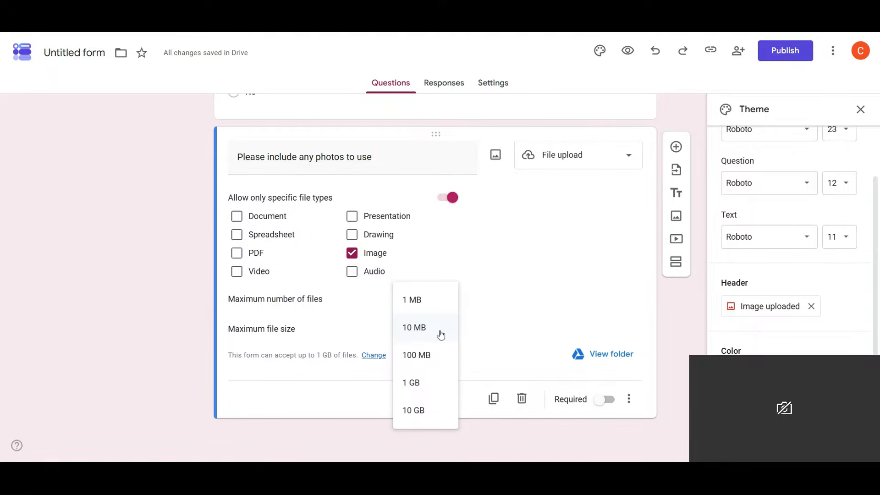
left_click(466, 329)
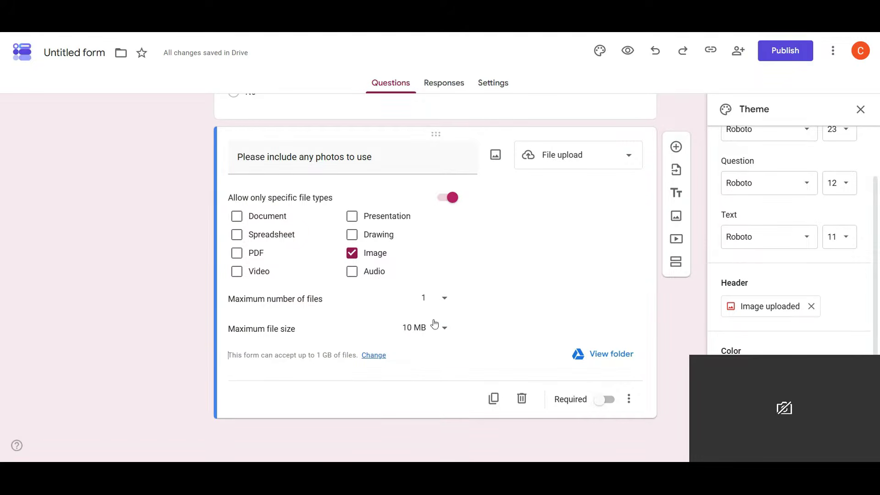
left_click(444, 330)
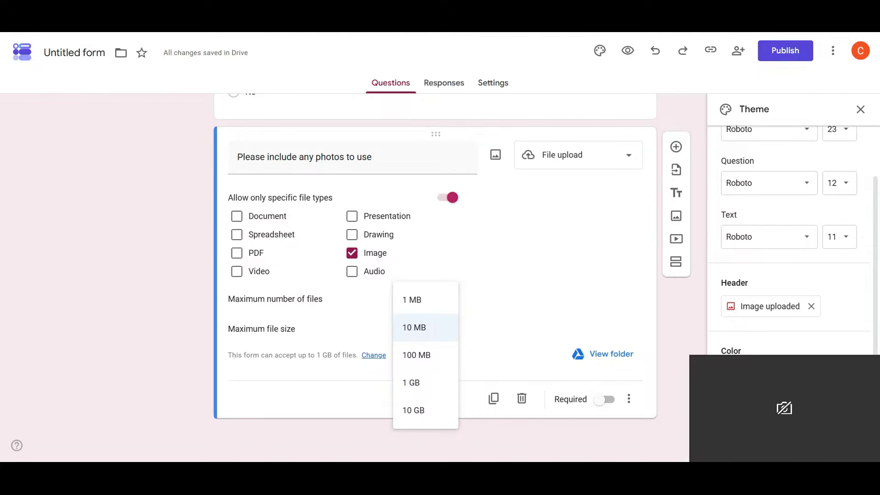
left_click(495, 314)
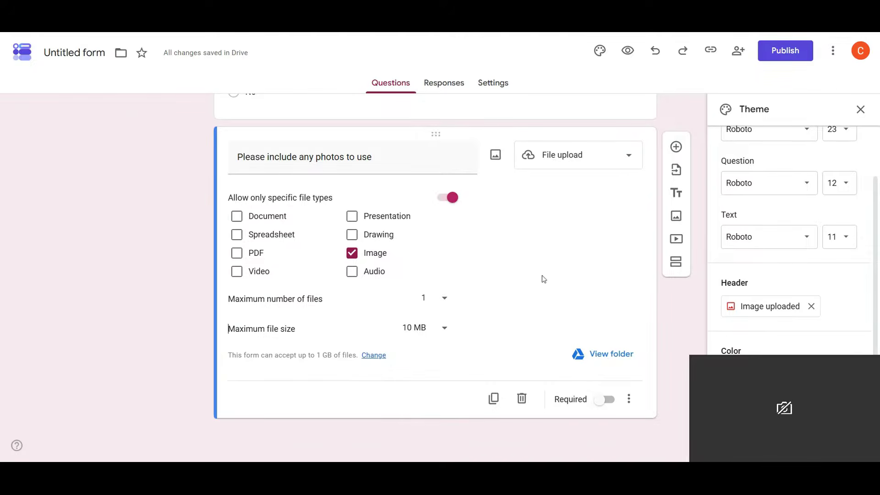
Insert "high quality" before "photos" in the file upload question's title
scroll(550, 277, "up", 3)
scroll(496, 373, "down", 3)
left_click(352, 156)
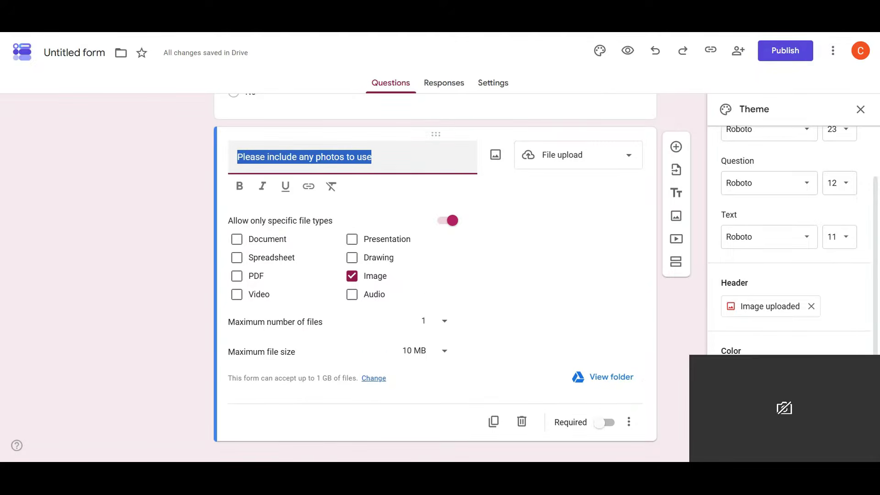
left_click(328, 156)
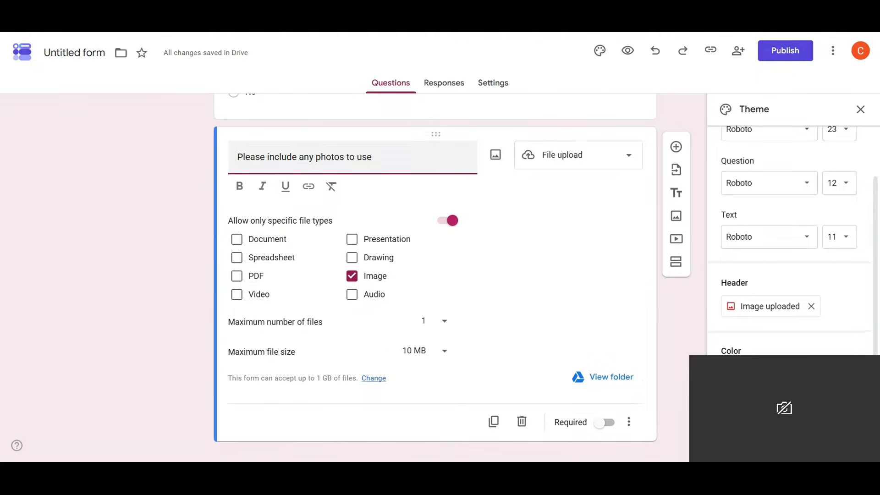
type("high quality")
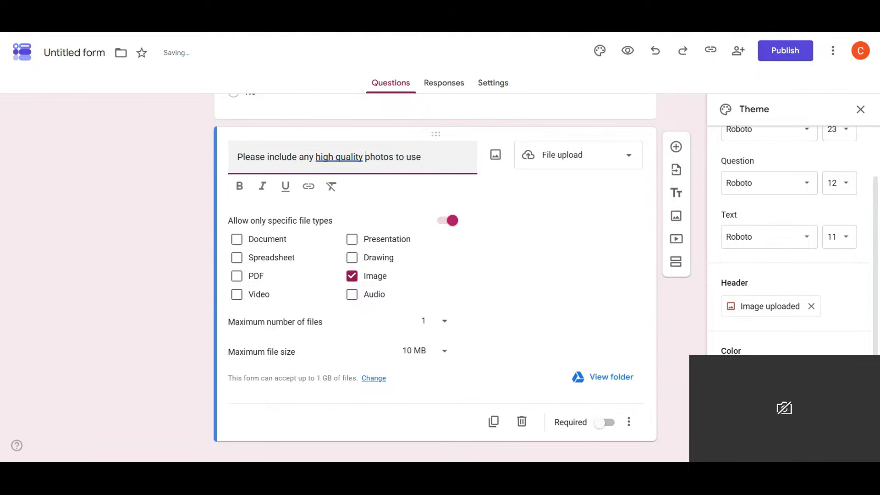
left_click(600, 244)
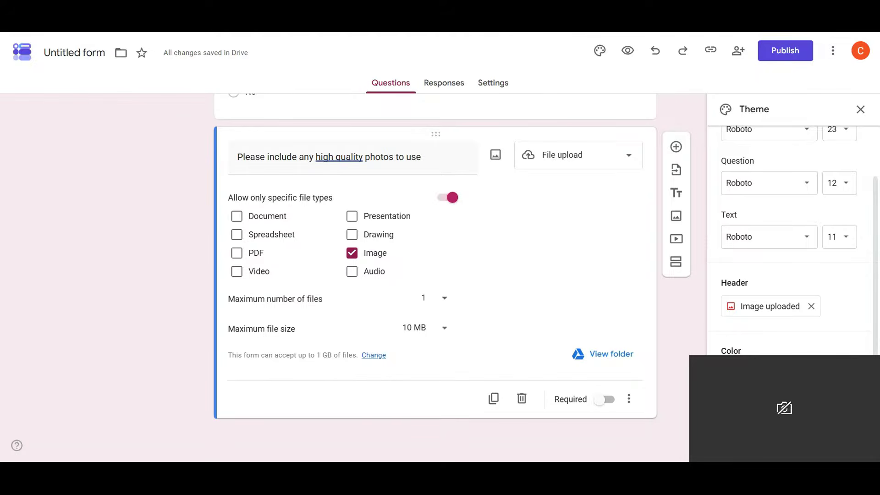
Review all the order form's questions from the header through the file upload question
scroll(549, 181, "up", 5)
scroll(550, 182, "up", 20)
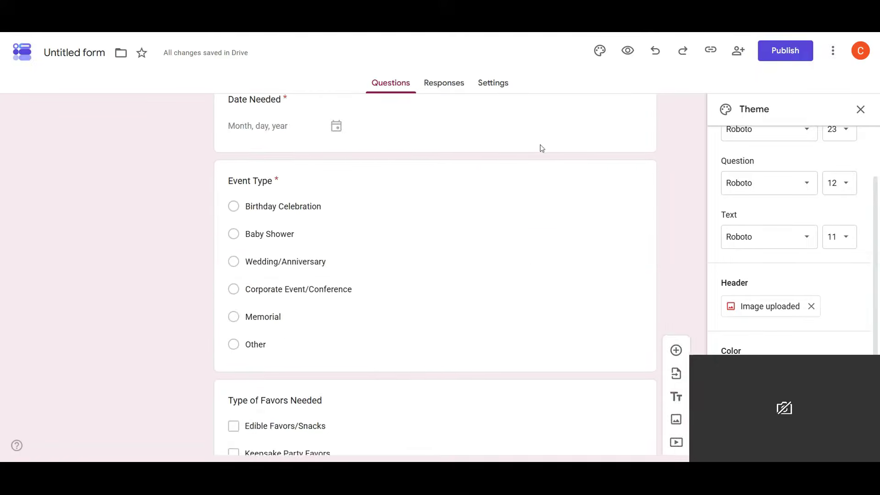
scroll(541, 149, "down", 10)
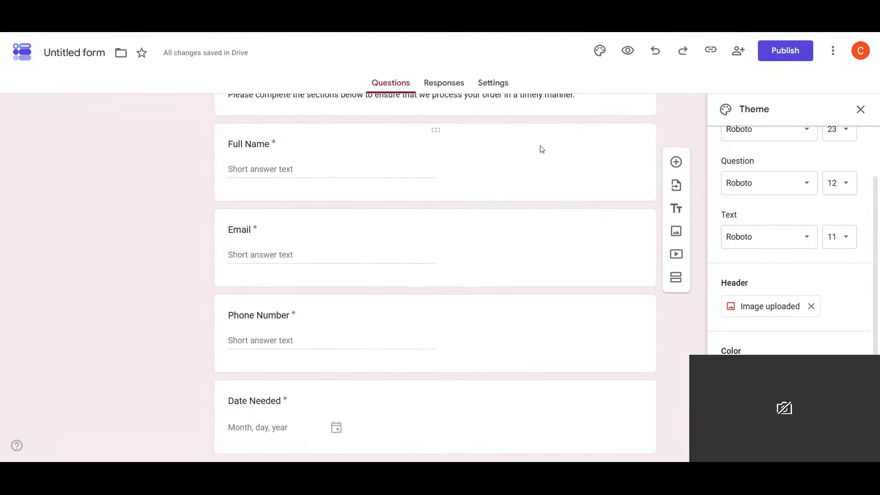
scroll(541, 149, "down", 15)
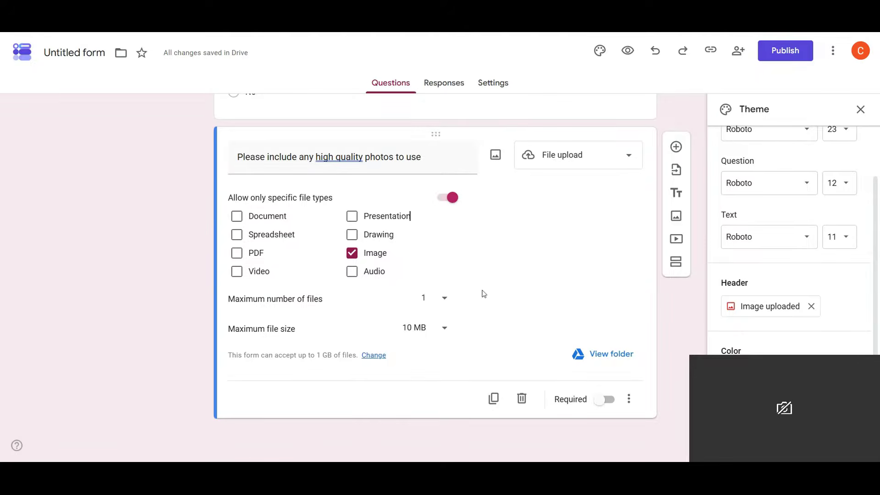
scroll(483, 292, "up", 5)
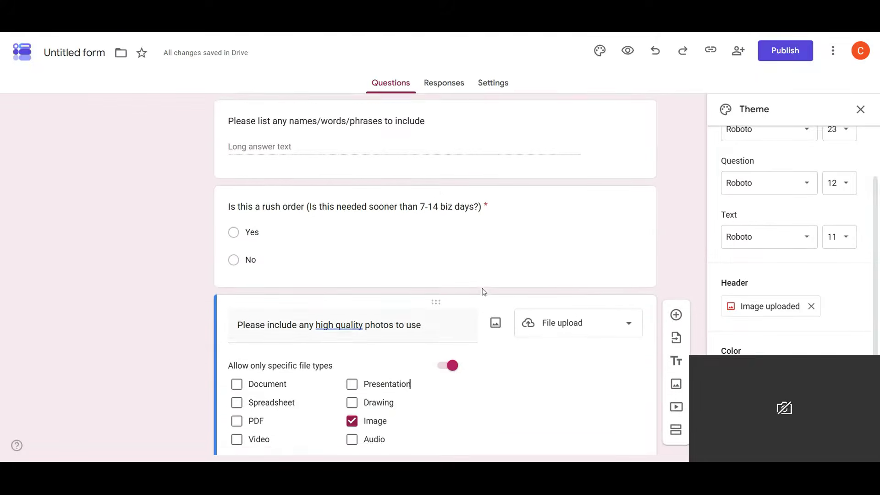
scroll(483, 291, "up", 10)
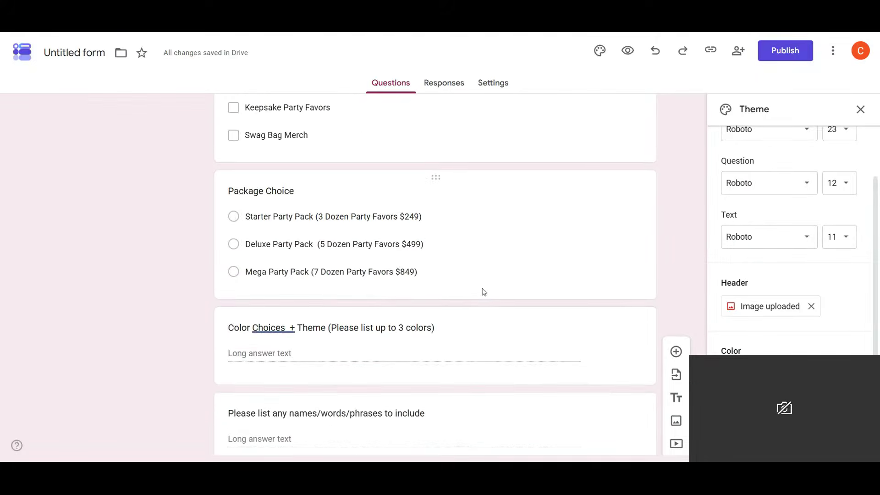
scroll(484, 291, "up", 10)
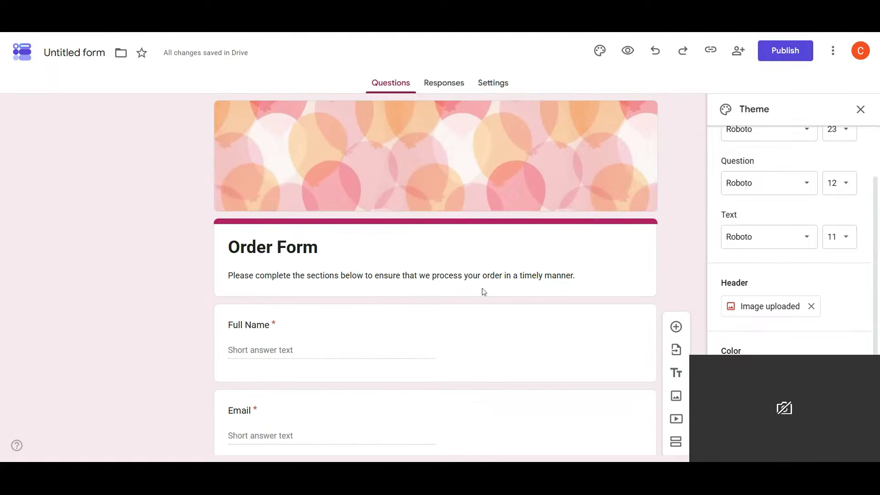
scroll(483, 291, "down", 20)
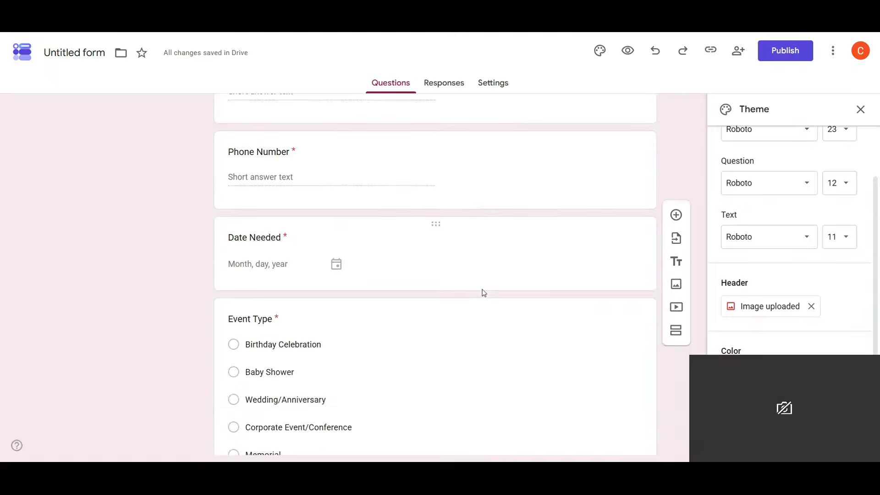
scroll(483, 292, "down", 1)
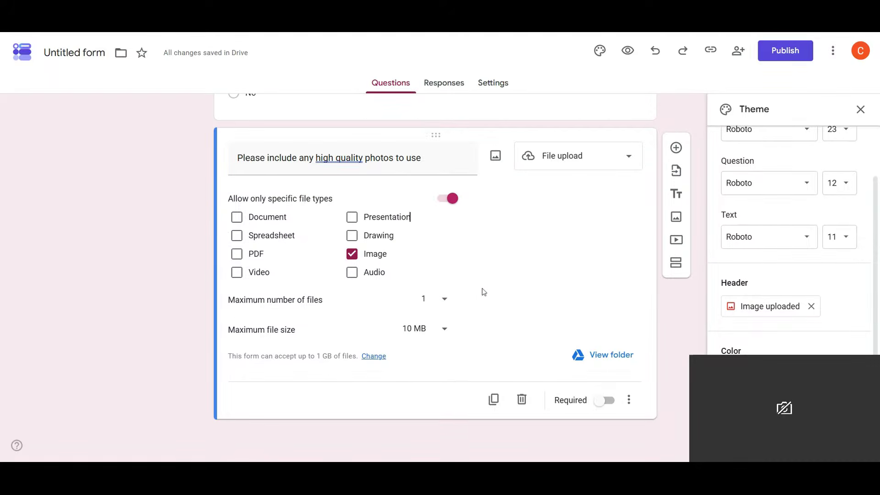
scroll(484, 291, "up", 4)
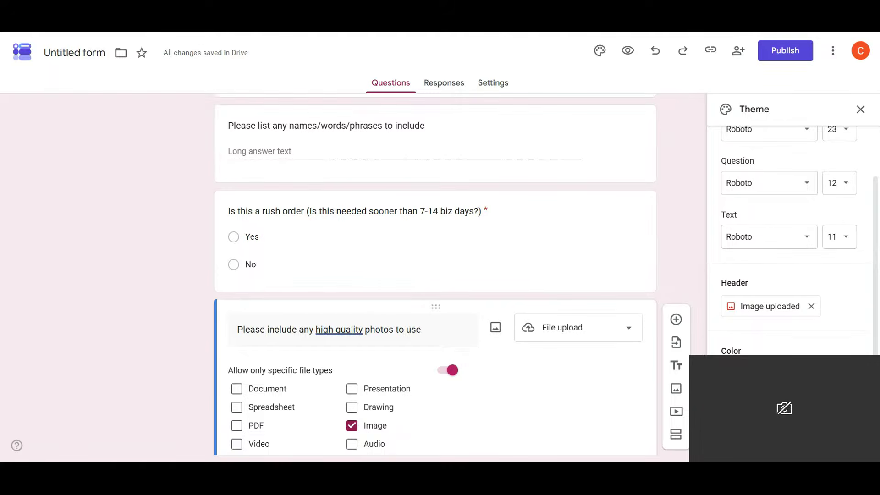
Add "/logos" after "photos" in the file upload question's title
scroll(314, 295, "down", 1)
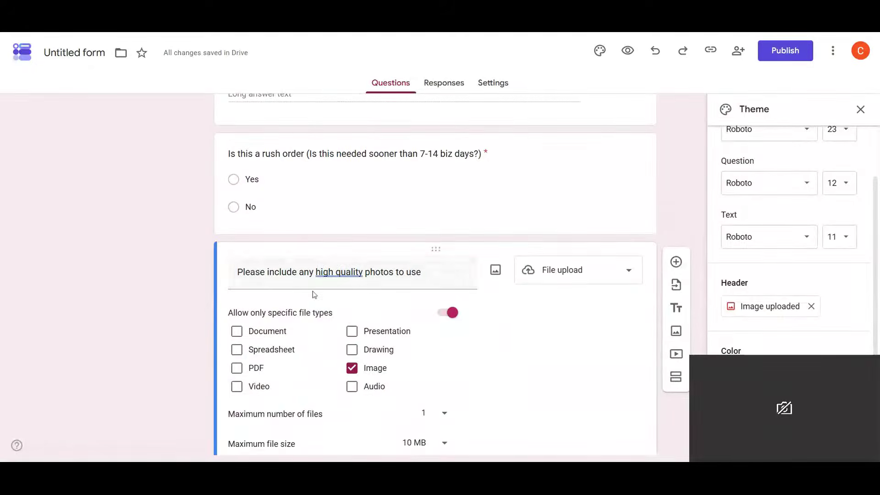
left_click(370, 271)
left_click(369, 272)
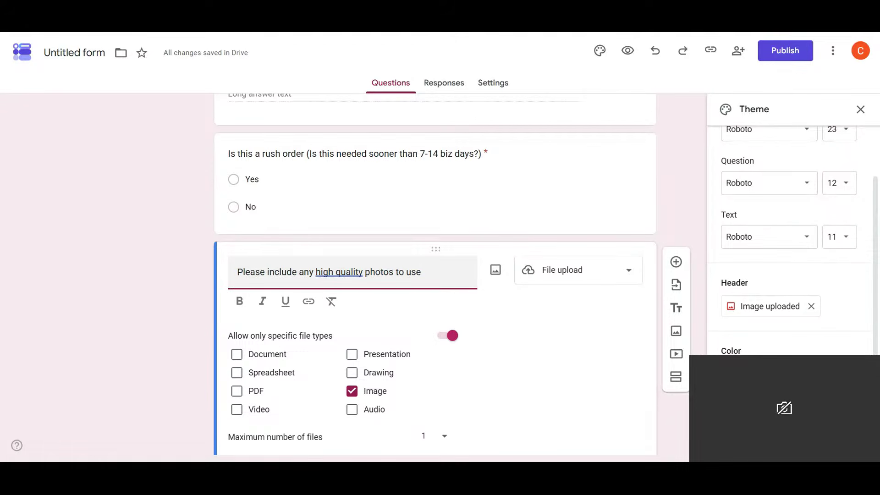
type("/logos")
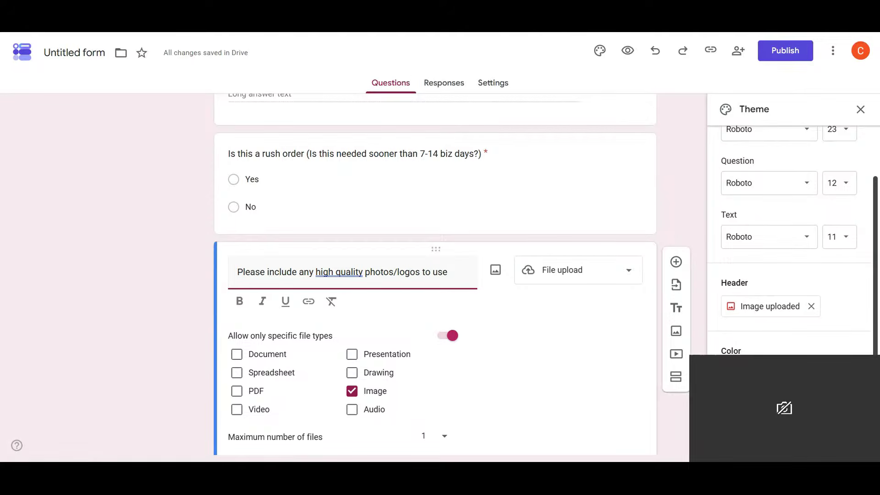
left_click(544, 323)
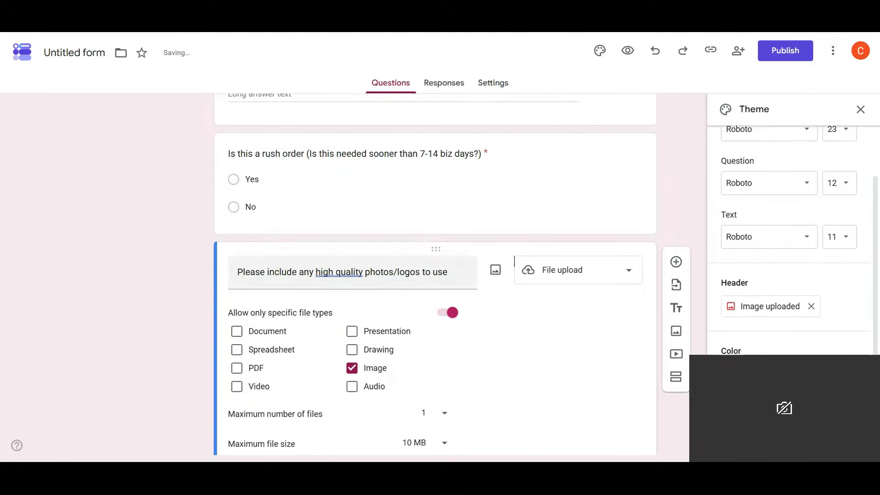
Add a new question titled "Any additional info" after the photo upload question
scroll(420, 275, "down", 3)
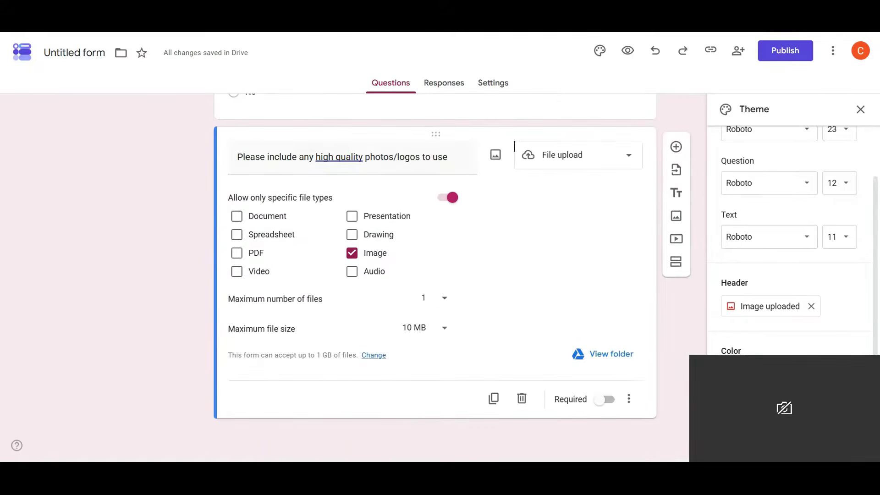
left_click(675, 146)
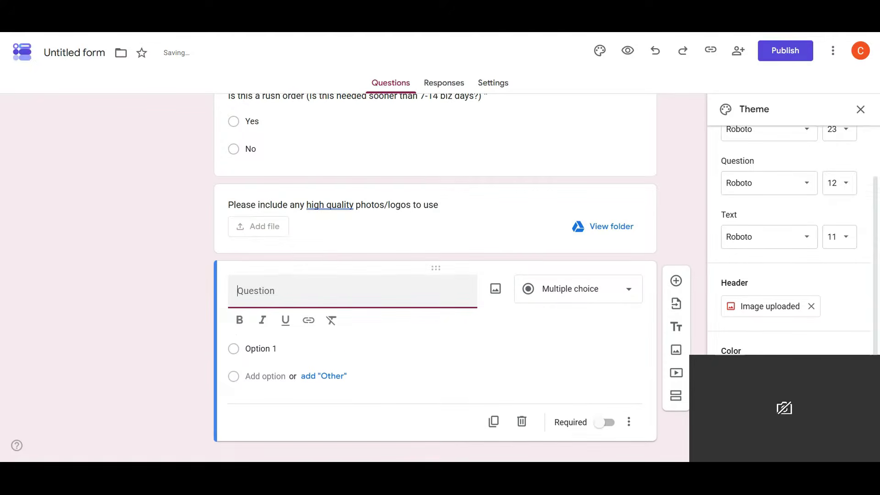
type("Any additional")
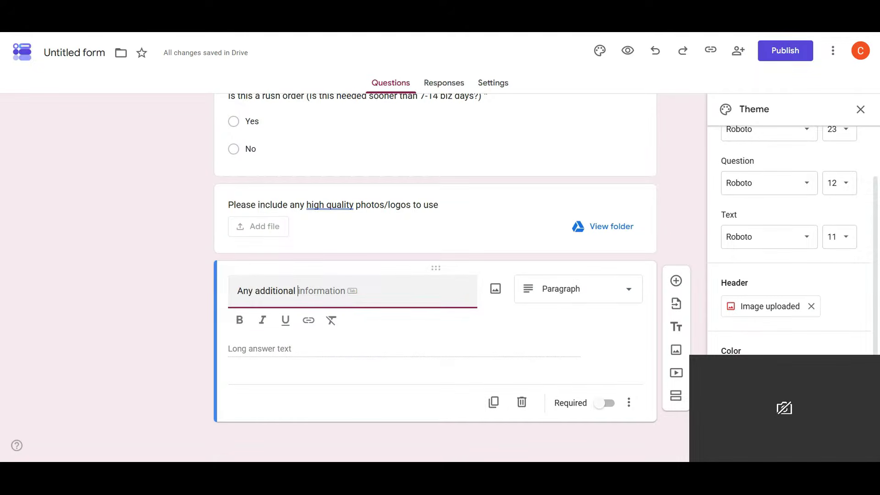
type("info")
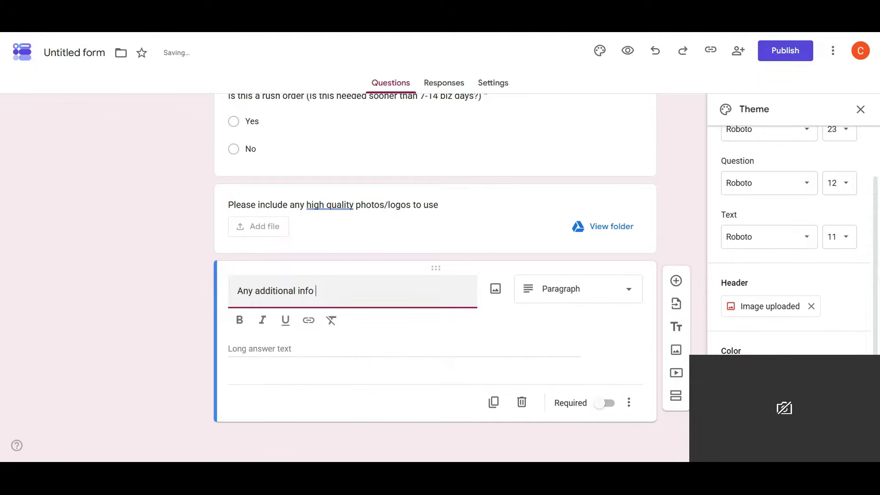
left_click(365, 34)
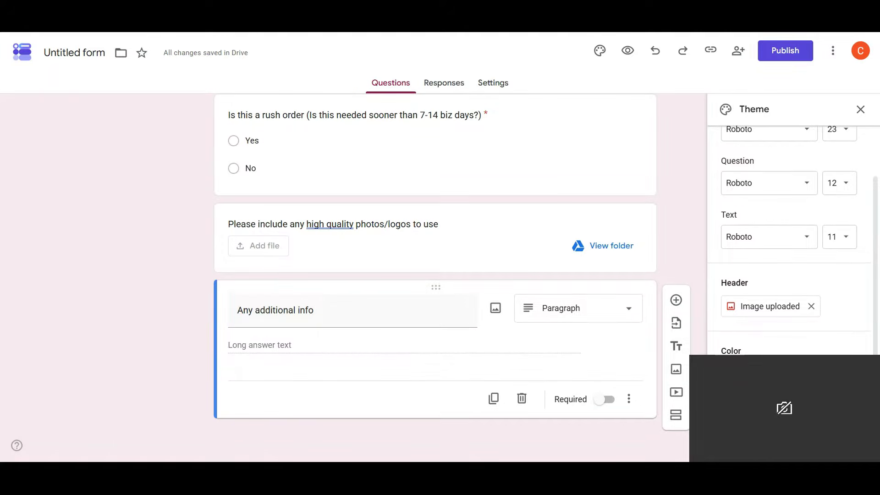
left_click(436, 380)
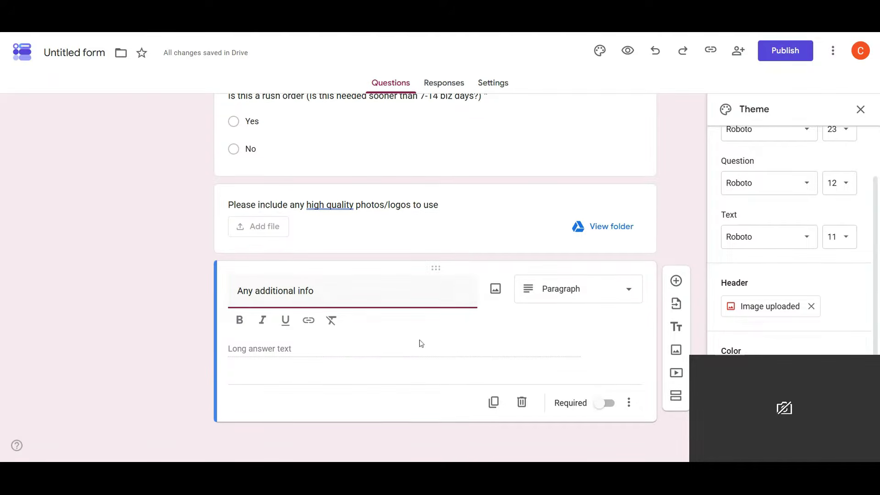
Reword the last question's title to "Any additional details?" and keep its answer type as Paragraph
left_click_drag(316, 291, 298, 291)
type("details \\")
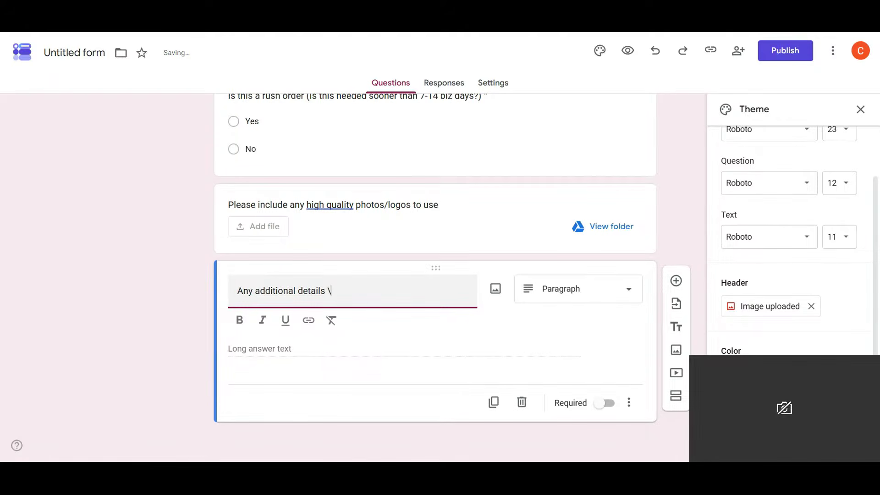
key("BackSpace")
key("BackSpace")
type("?")
left_click(592, 295)
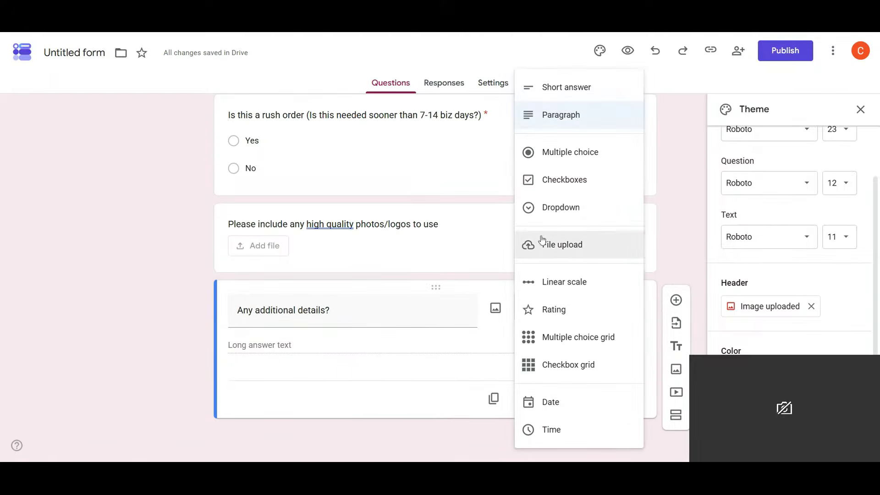
left_click(563, 114)
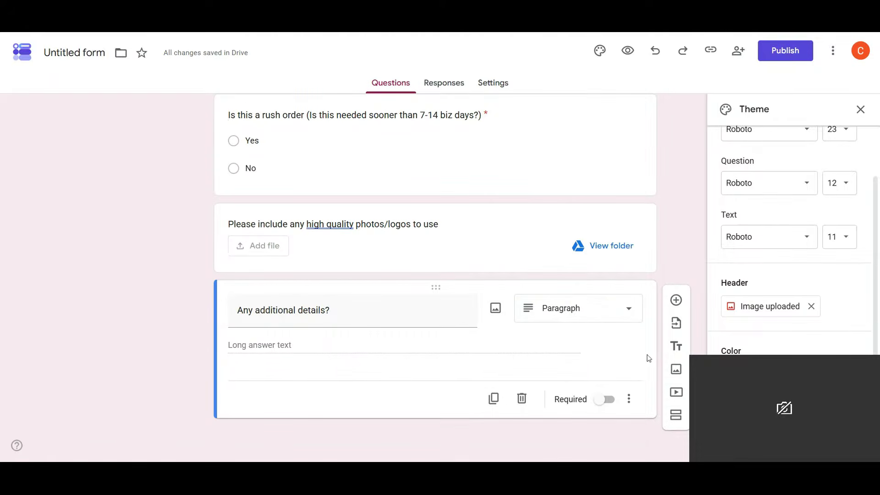
left_click(609, 353)
Review all the form's questions from the contact fields through the additional details question
scroll(609, 348, "up", 10)
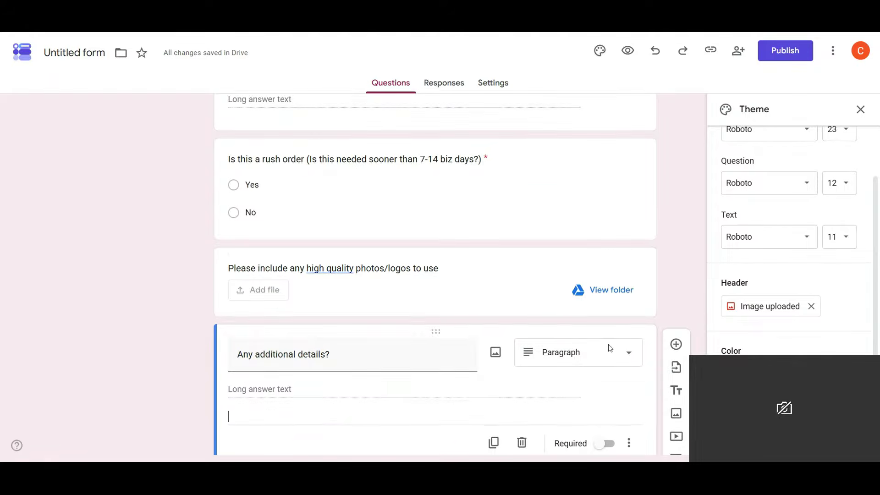
scroll(608, 345, "up", 15)
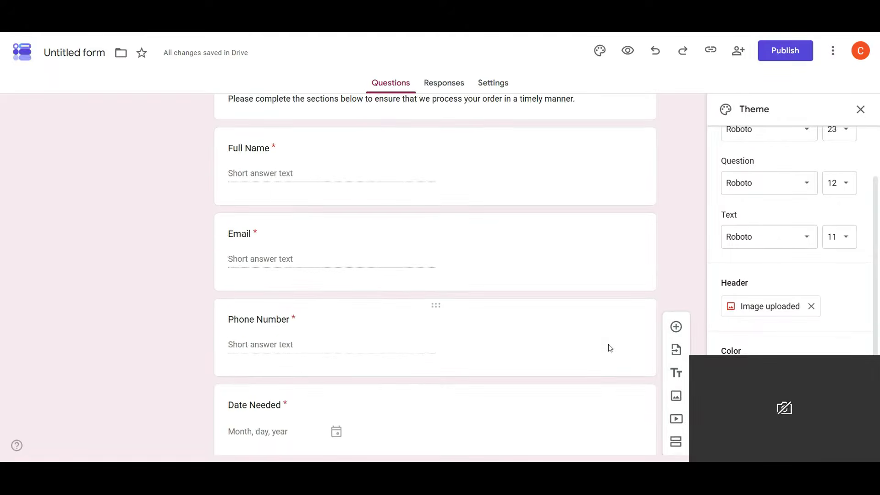
scroll(608, 344, "down", 4)
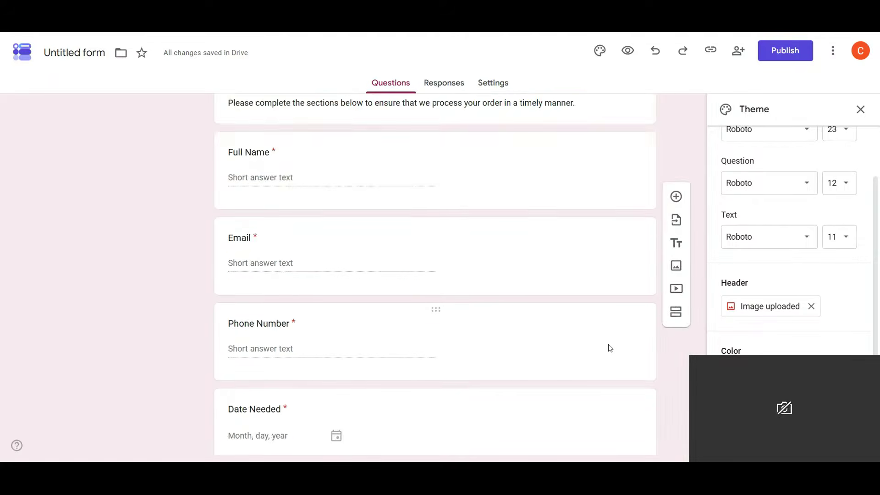
scroll(608, 344, "up", 2)
scroll(609, 345, "down", 5)
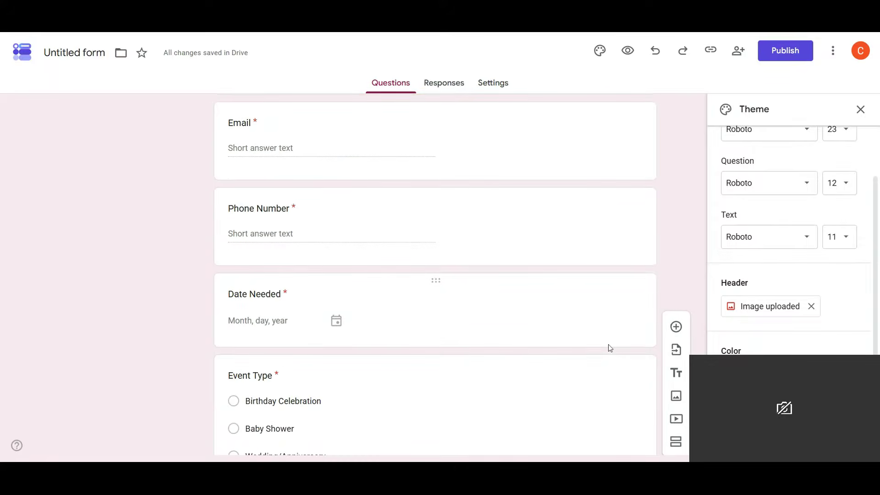
scroll(608, 345, "down", 4)
scroll(608, 348, "down", 4)
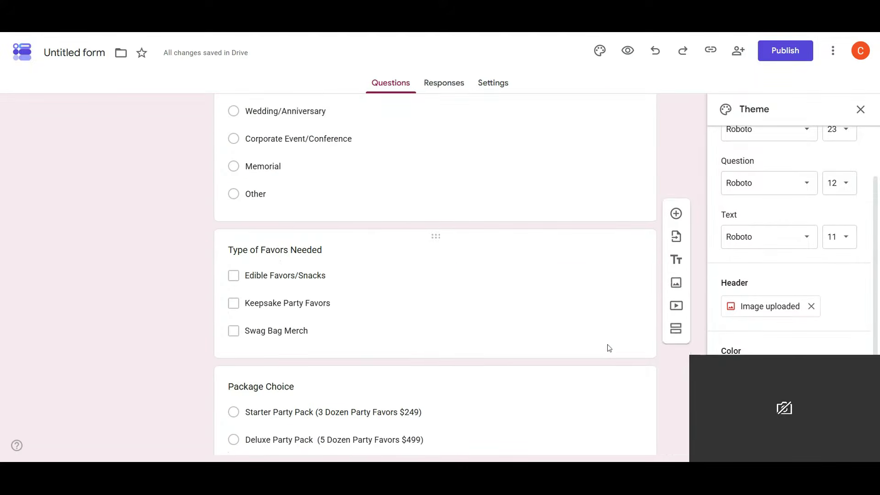
scroll(608, 349, "down", 4)
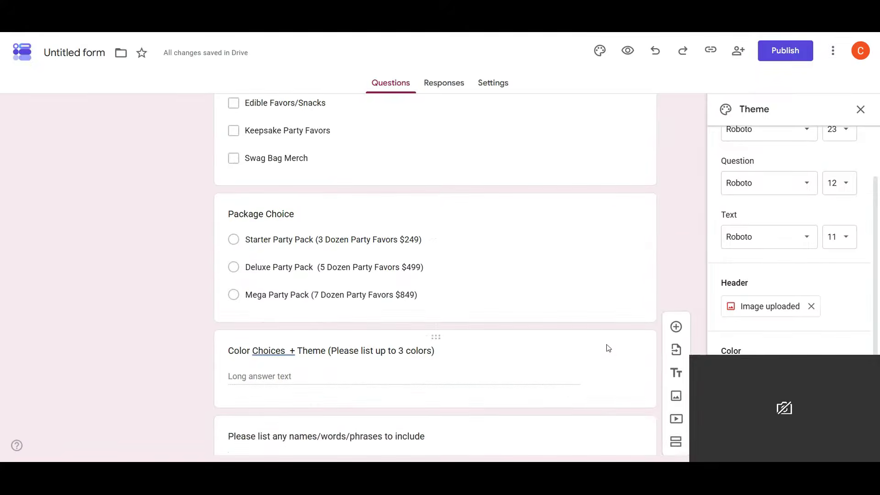
scroll(608, 348, "down", 5)
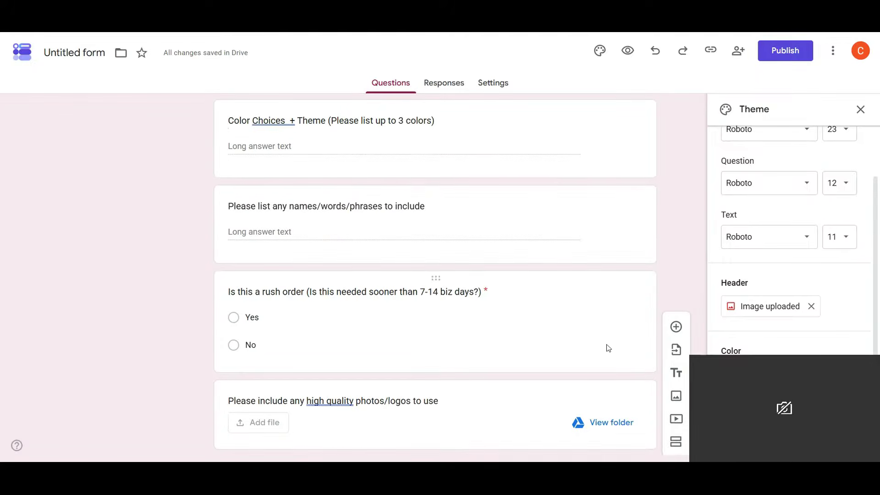
scroll(609, 349, "down", 3)
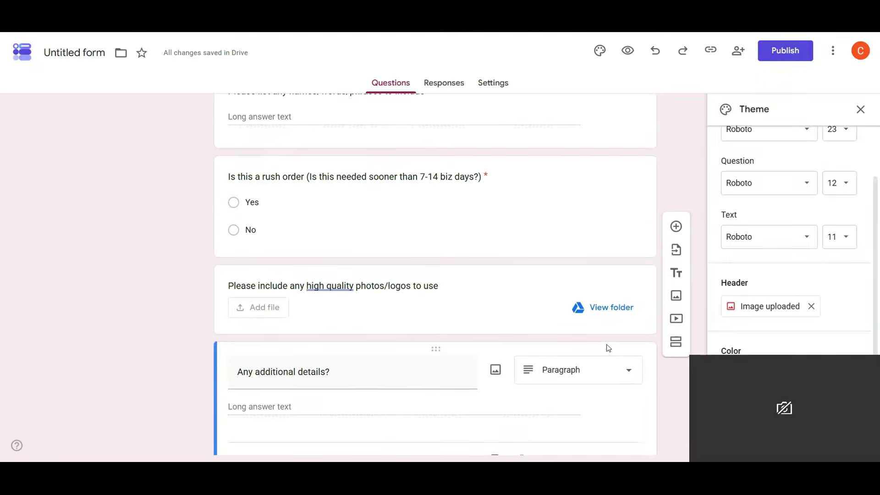
scroll(607, 345, "up", 1)
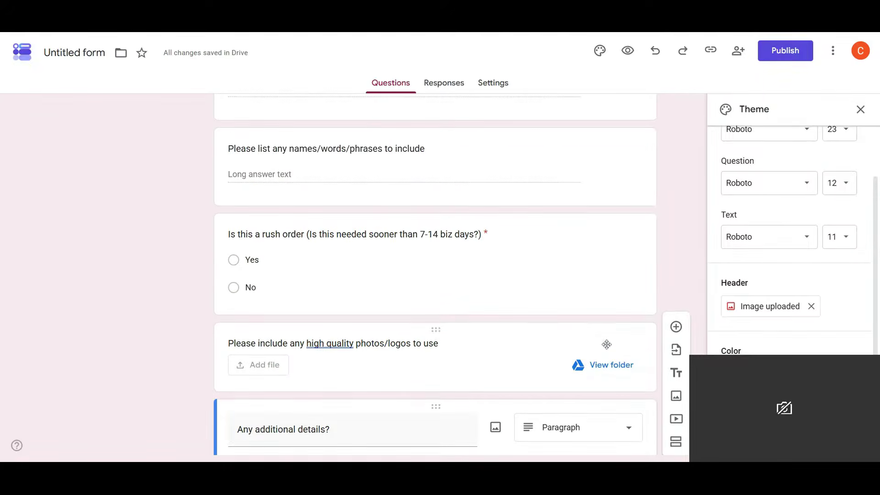
scroll(606, 344, "down", 1)
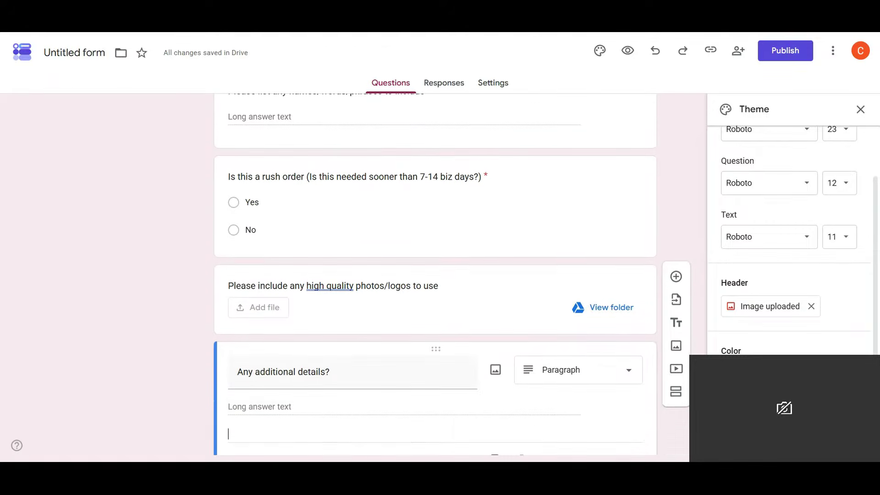
scroll(606, 344, "down", 1)
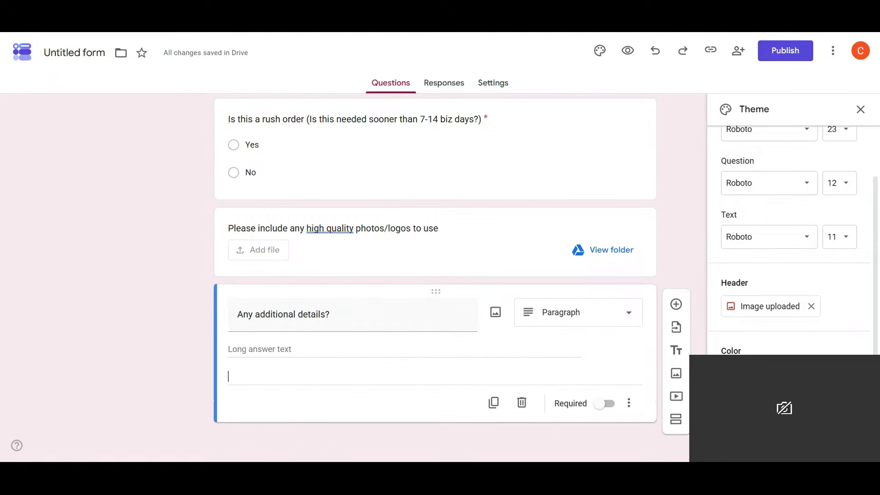
scroll(606, 348, "down", 1)
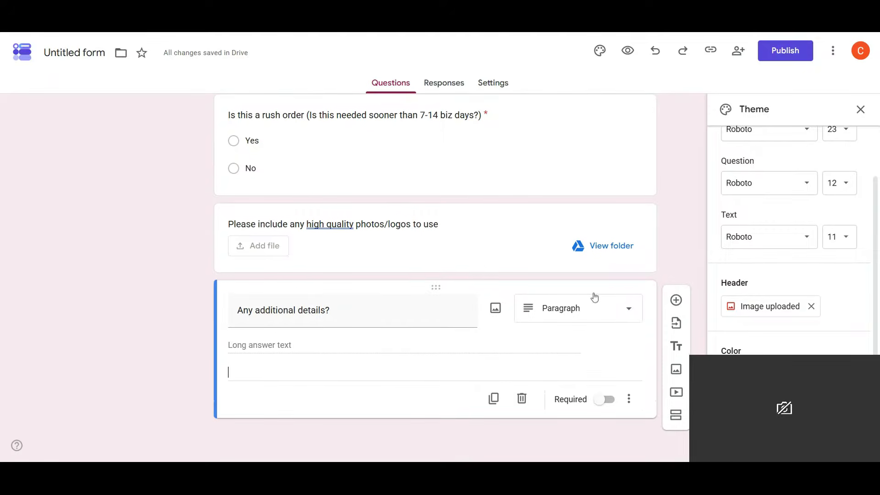
Reorder the questions so that "Any additional details?" comes before the photos/logos upload question
left_click_drag(224, 213, 269, 435)
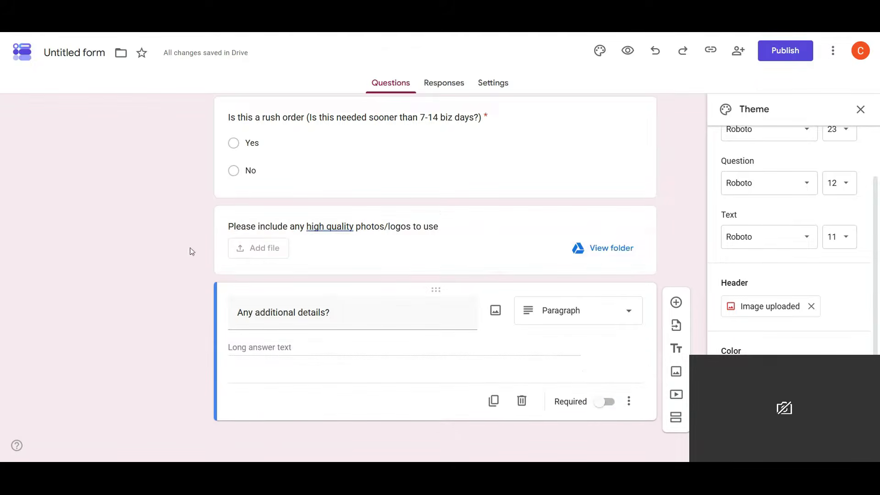
left_click_drag(220, 216, 256, 452)
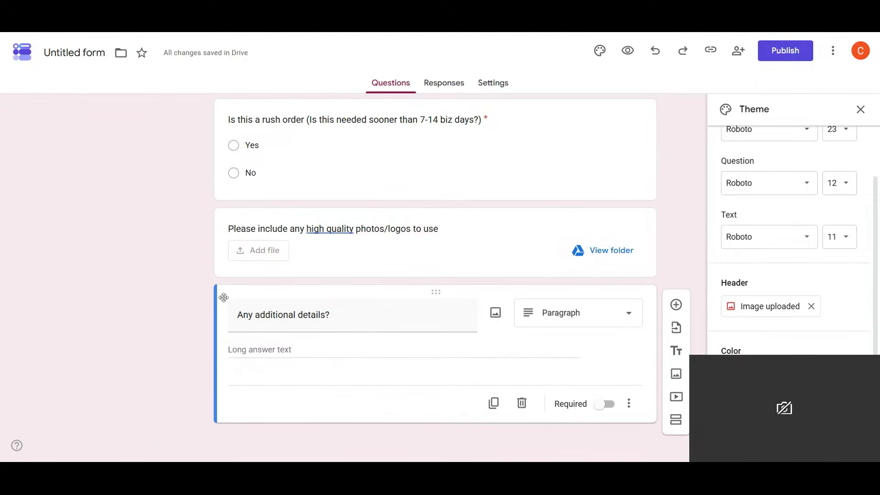
left_click_drag(226, 290, 243, 247)
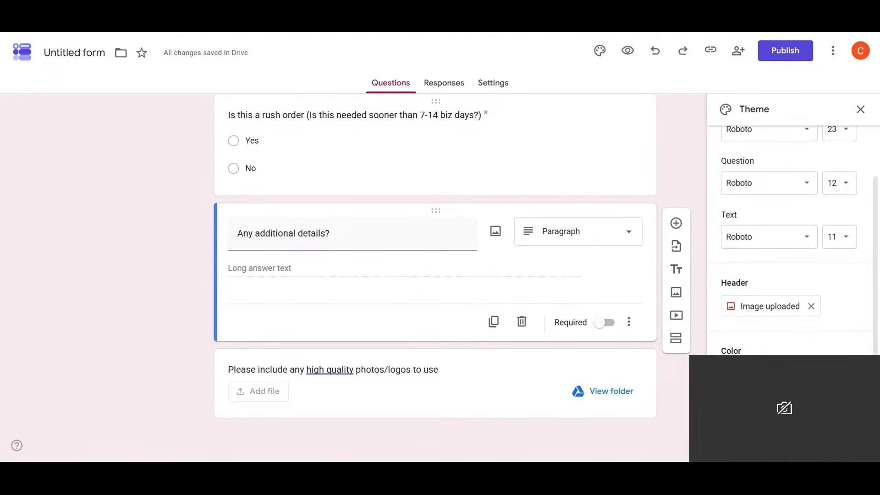
Check the form's responses page and examine the quiz, response collection and presentation settings
left_click(448, 86)
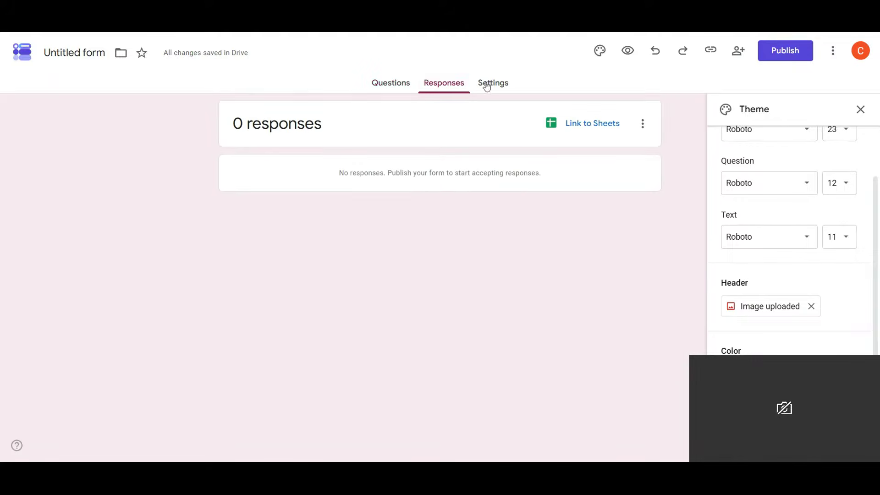
left_click(486, 86)
scroll(498, 176, "down", 3)
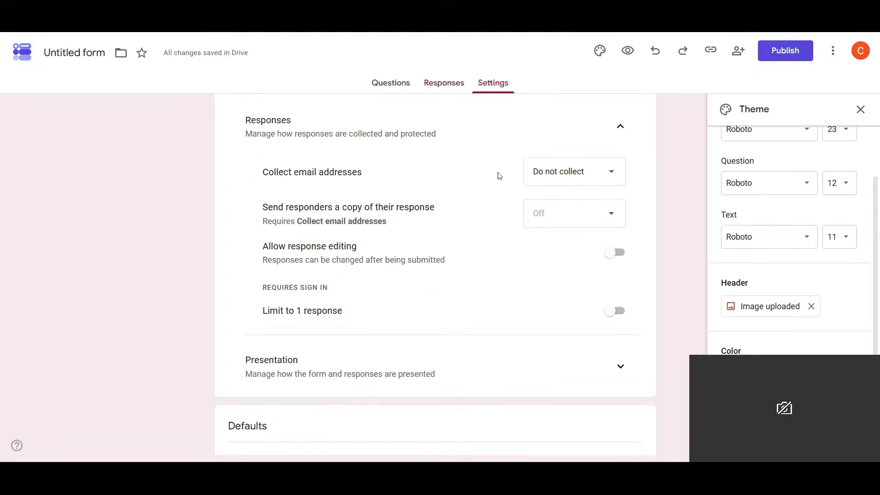
scroll(499, 176, "up", 1)
scroll(499, 177, "up", 1)
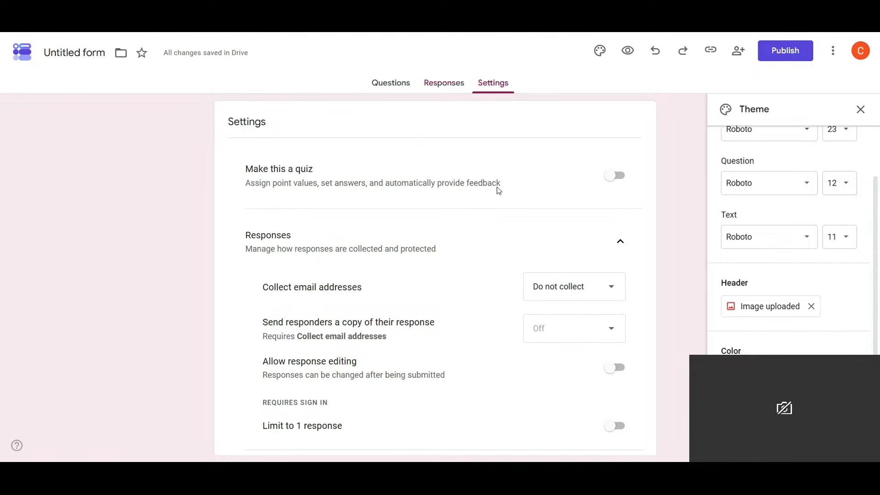
scroll(499, 190, "down", 2)
scroll(318, 169, "up", 2)
scroll(364, 195, "down", 1)
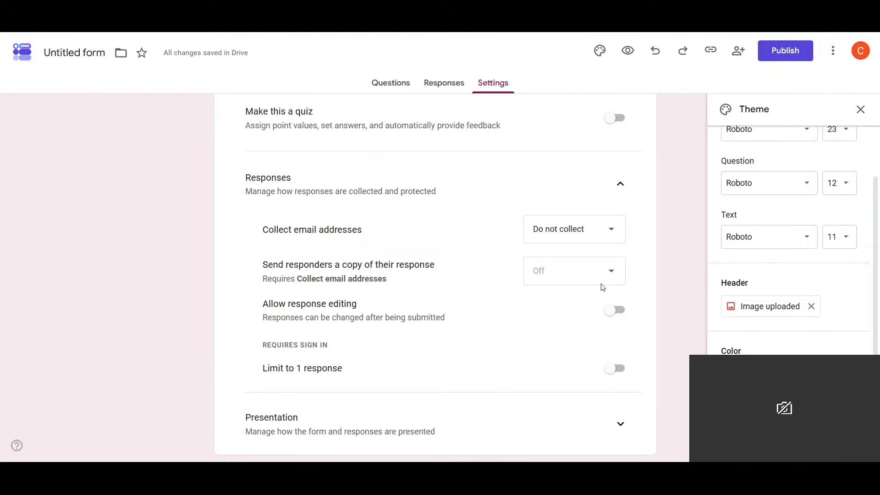
Set the form's email address collection to Verified
left_click(613, 232)
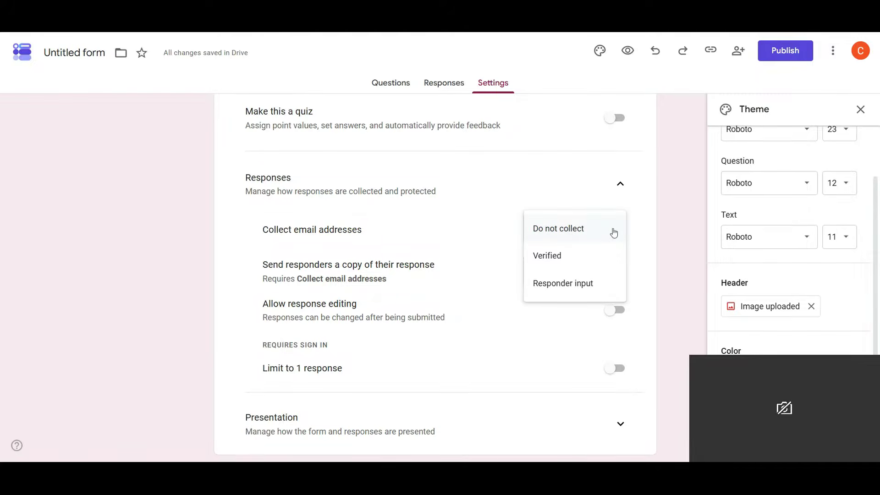
left_click(566, 258)
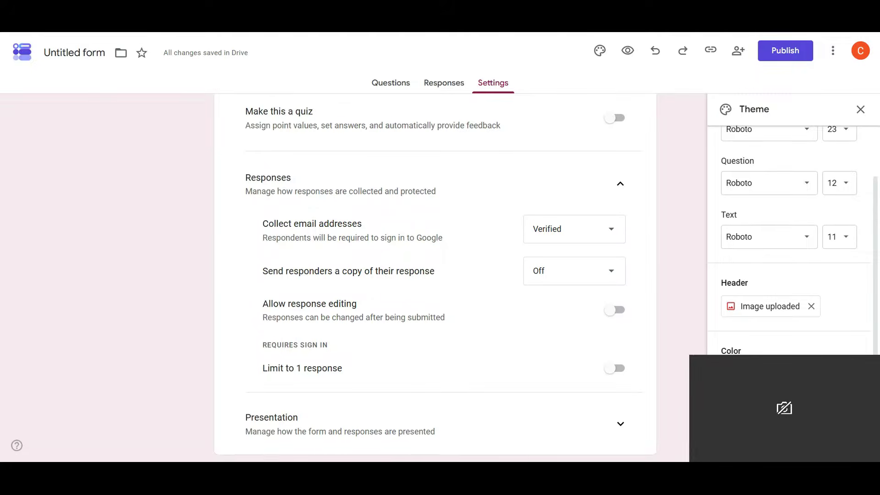
left_click(591, 232)
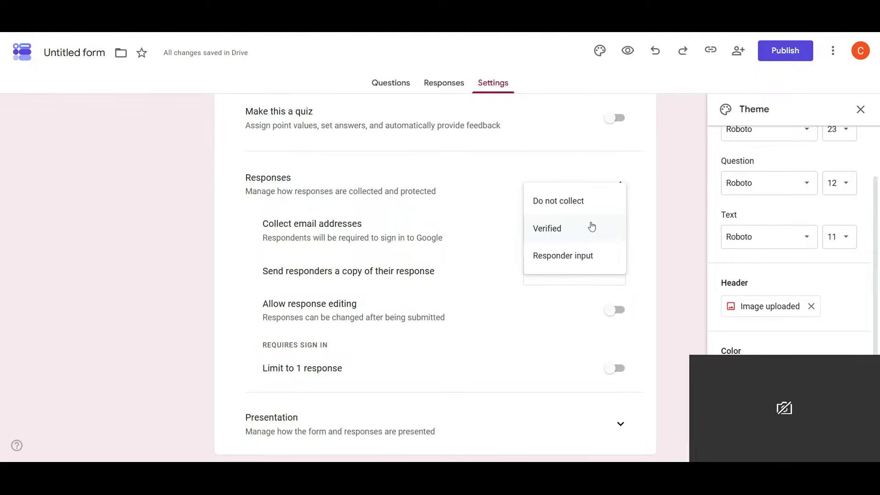
left_click(555, 233)
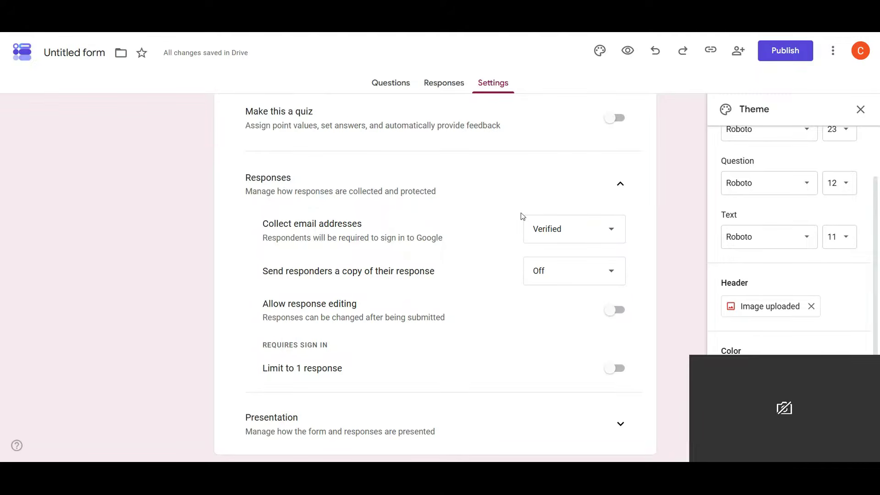
Set the form's email address collection to Responder input
left_click(588, 233)
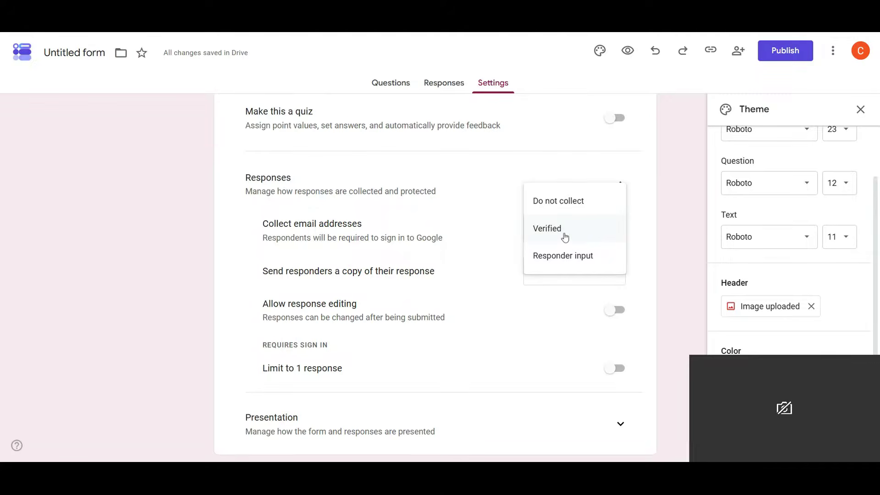
left_click(569, 259)
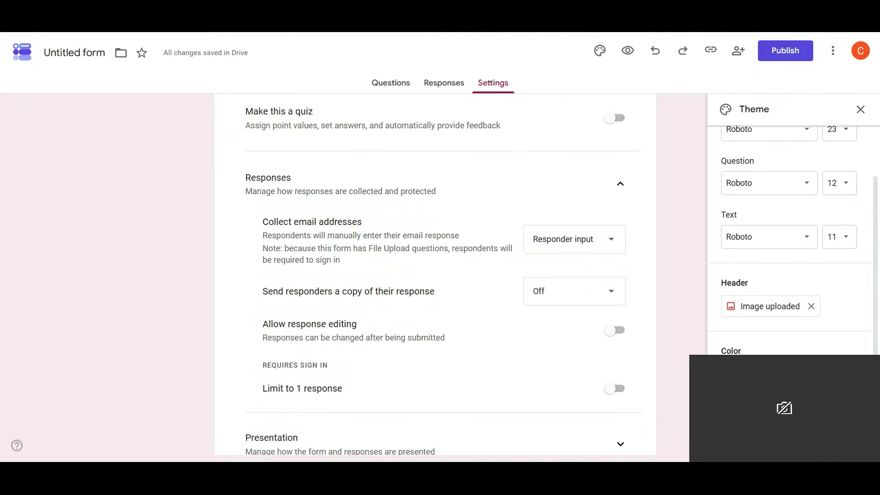
scroll(435, 275, "down", 1)
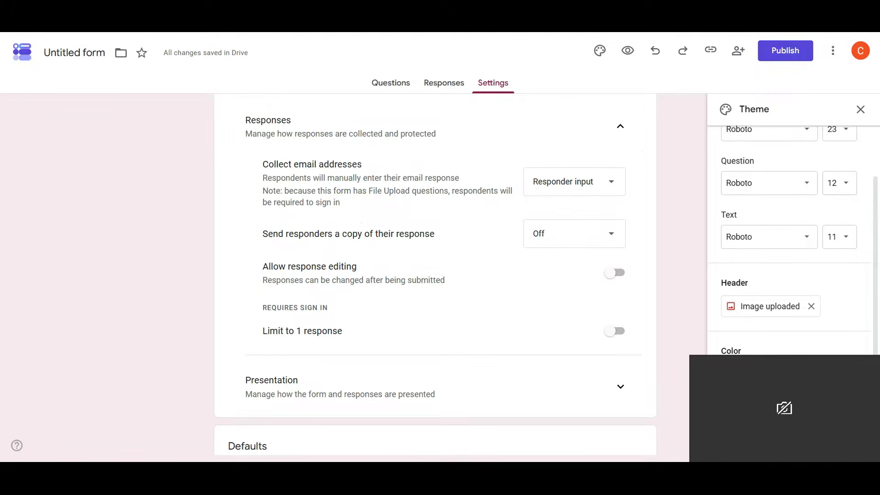
Delete the "Please include any high quality photos/logos to use" file upload question from the form
scroll(476, 254, "up", 2)
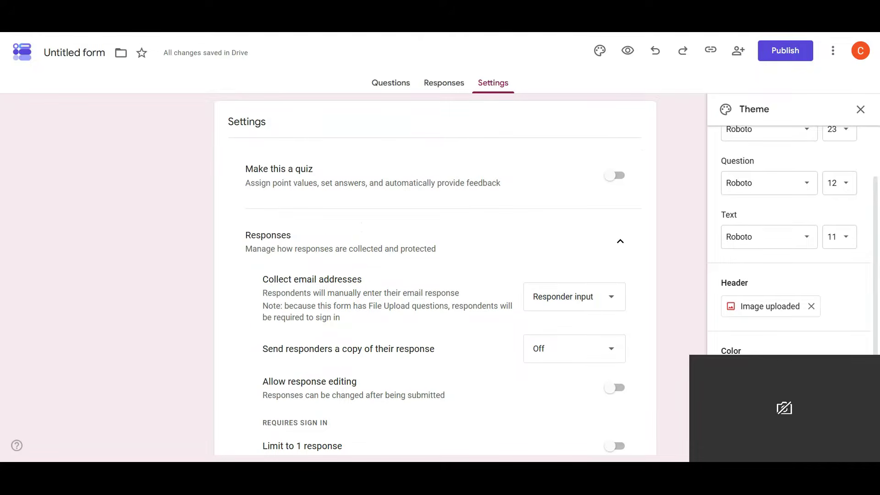
scroll(307, 305, "down", 1)
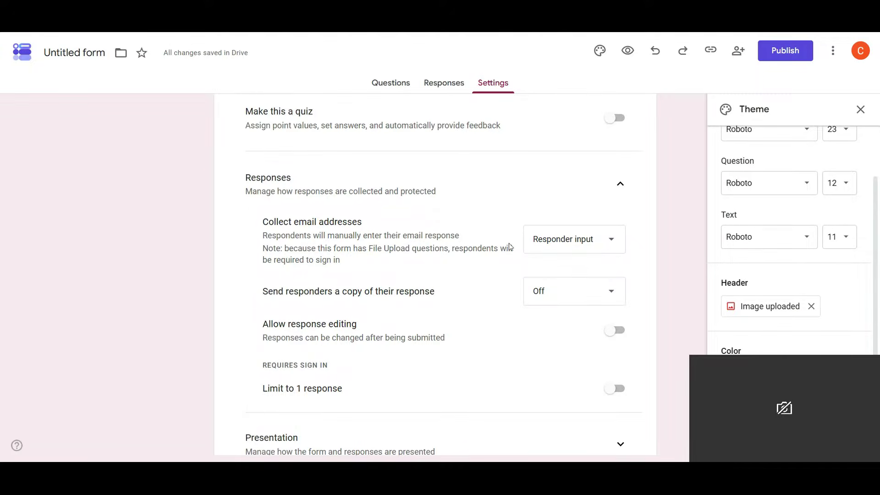
left_click(403, 87)
scroll(613, 314, "down", 20)
left_click(641, 303)
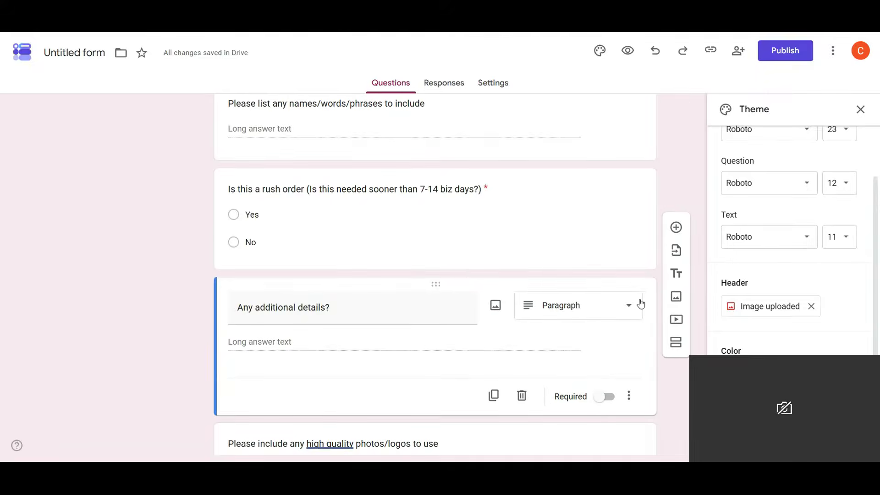
scroll(591, 334, "down", 2)
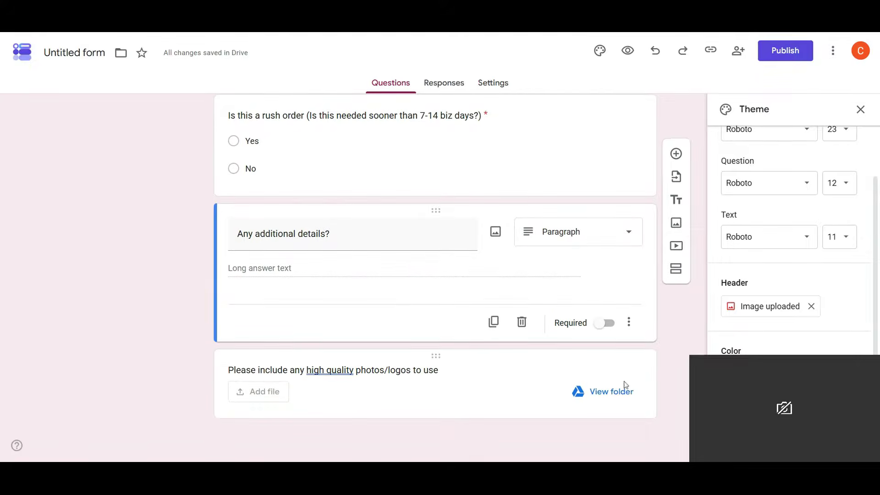
left_click(435, 397)
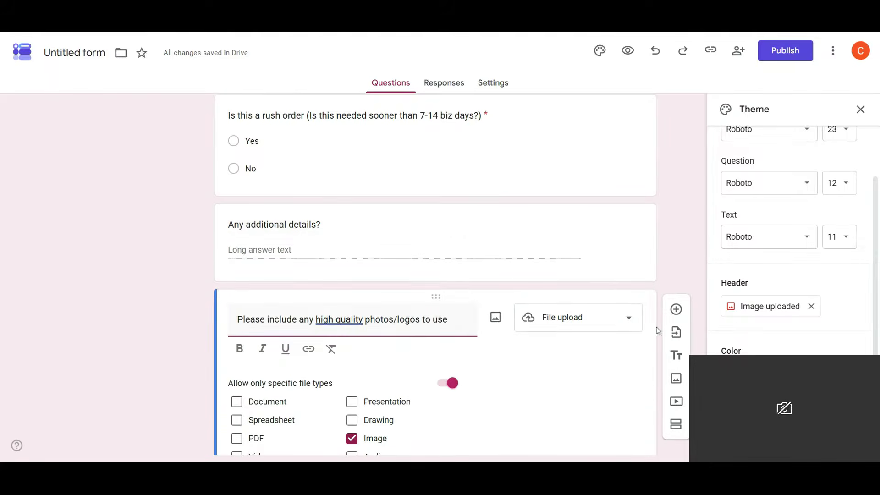
scroll(493, 353, "down", 5)
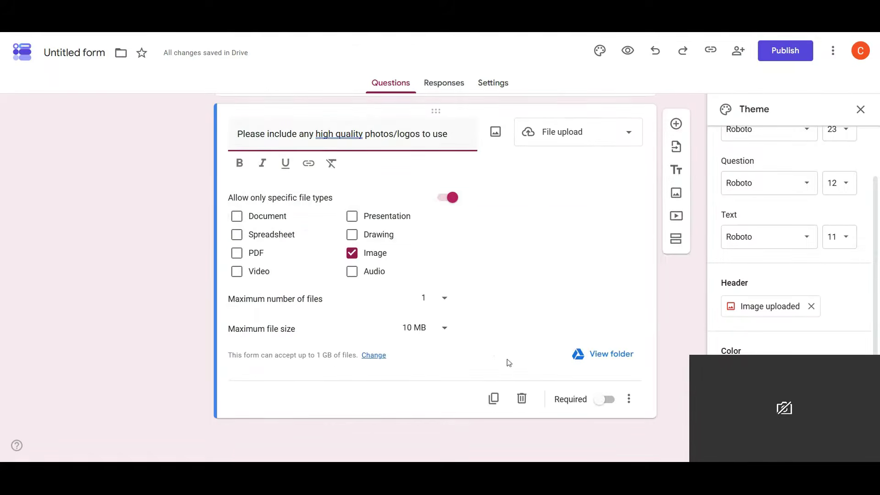
left_click(521, 398)
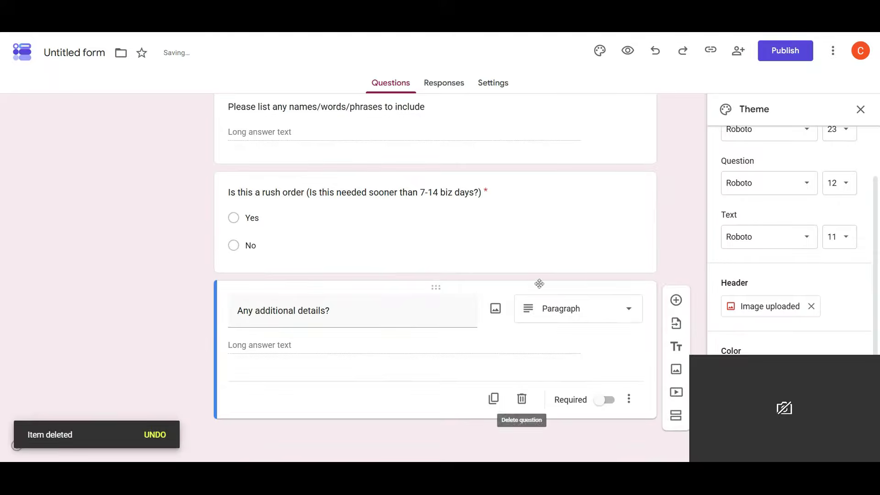
scroll(539, 285, "up", 10)
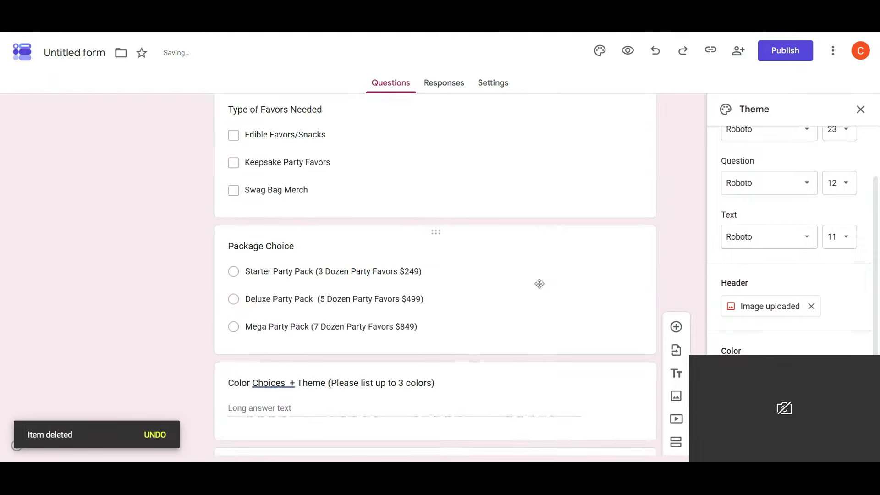
Set the form to always send responders a copy of their response
left_click(499, 91)
scroll(535, 216, "down", 4)
scroll(536, 215, "up", 1)
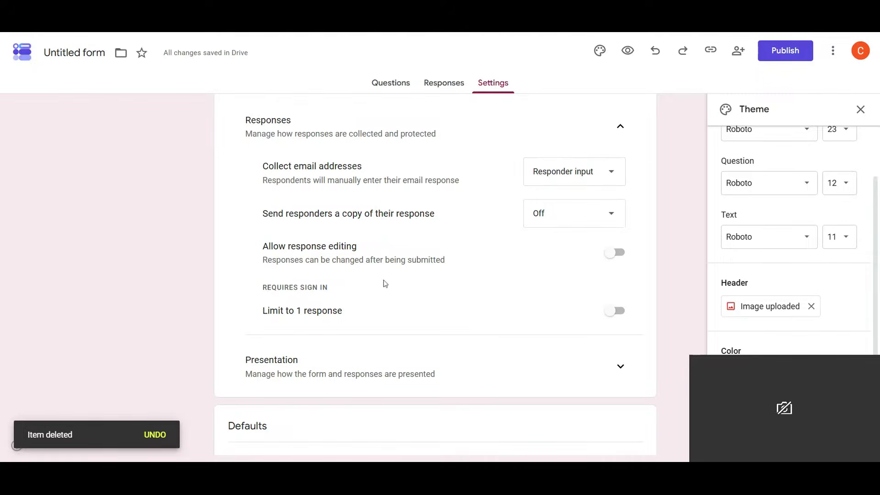
scroll(383, 281, "down", 1)
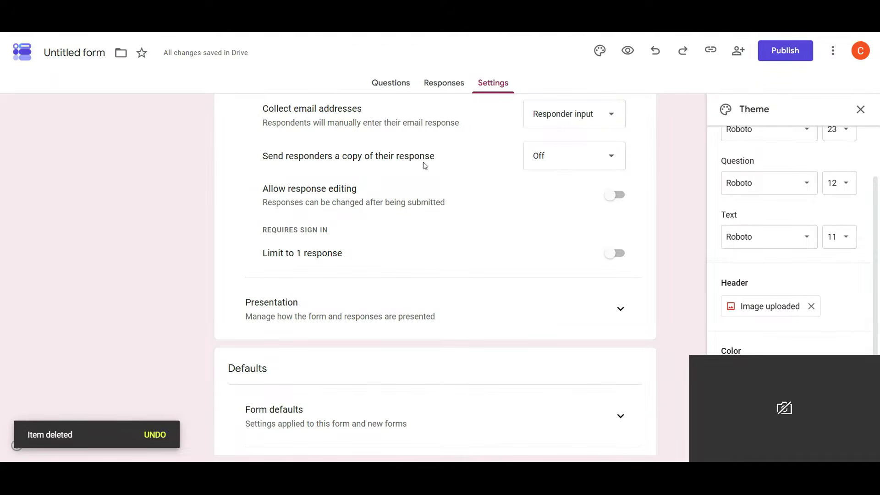
left_click(611, 158)
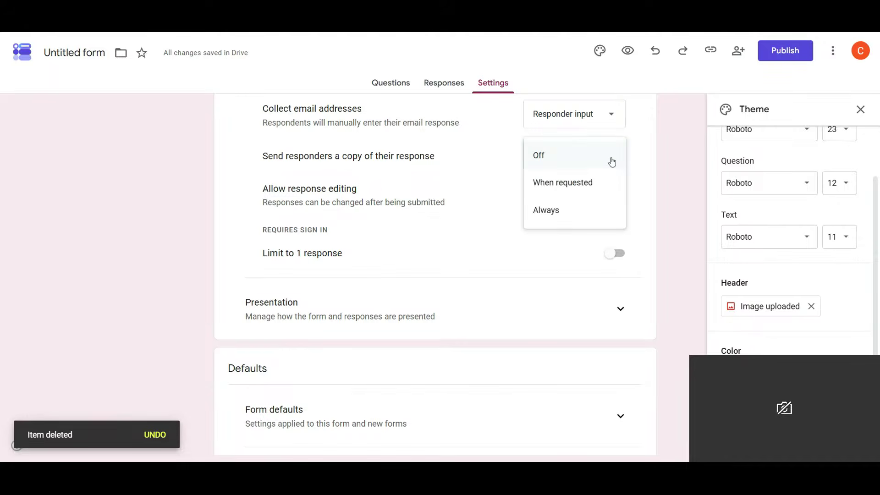
left_click(567, 213)
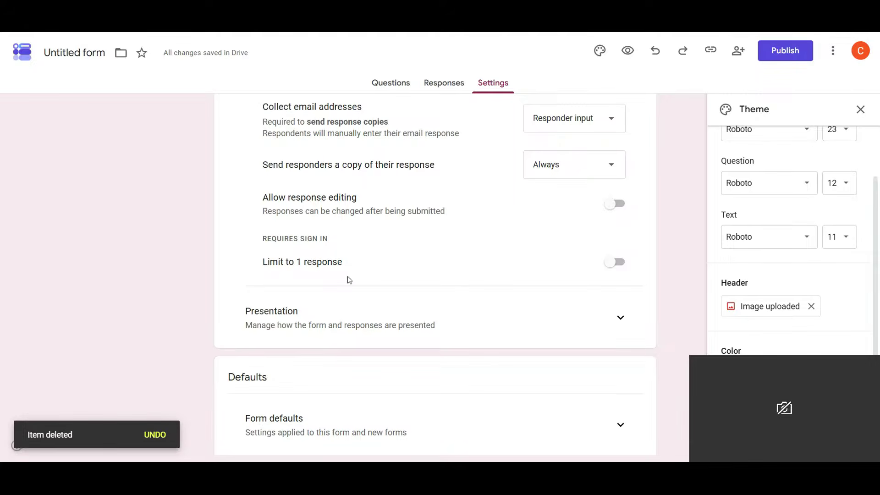
Turn on the progress bar in the presentation settings and open the confirmation message for editing
scroll(575, 275, "down", 1)
scroll(575, 276, "down", 1)
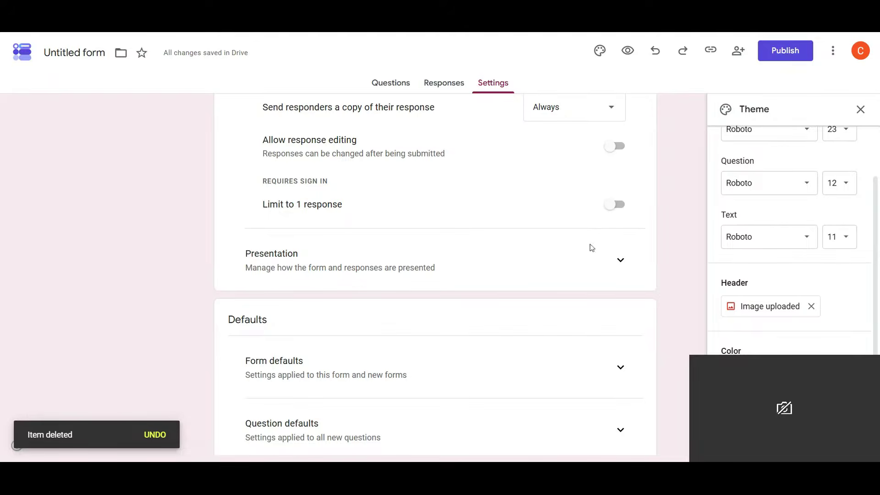
scroll(412, 283, "down", 2)
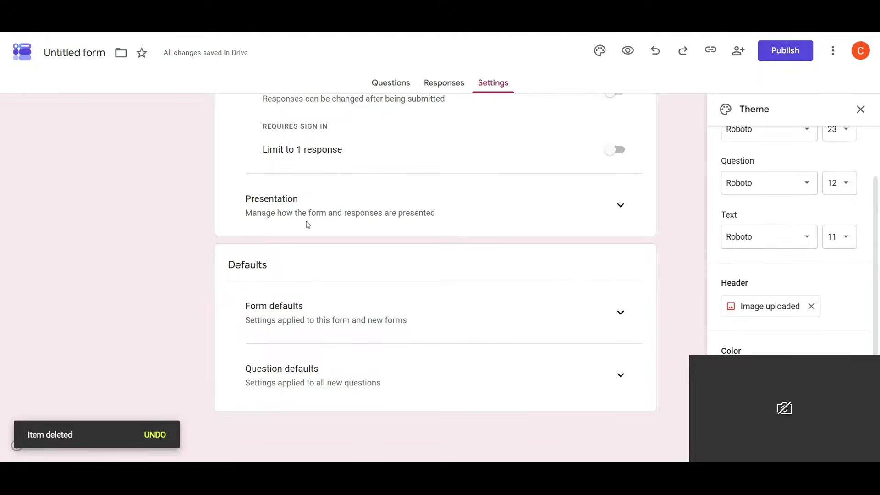
left_click(623, 208)
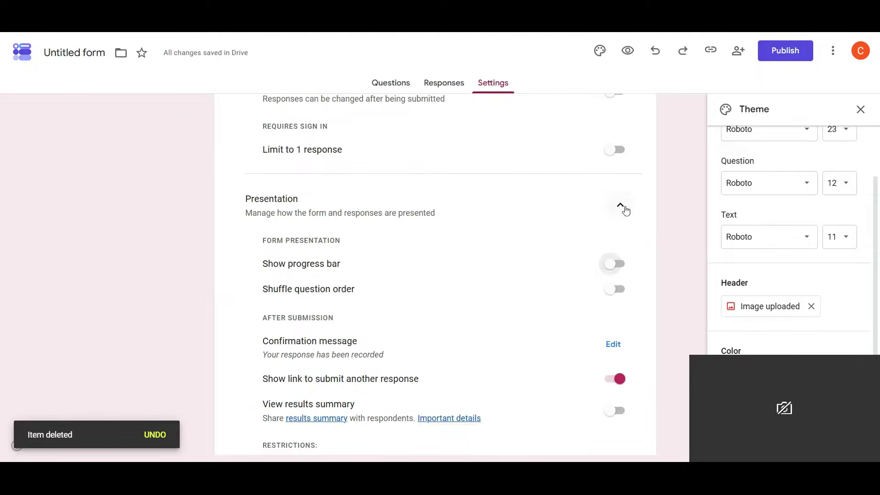
scroll(625, 210, "down", 3)
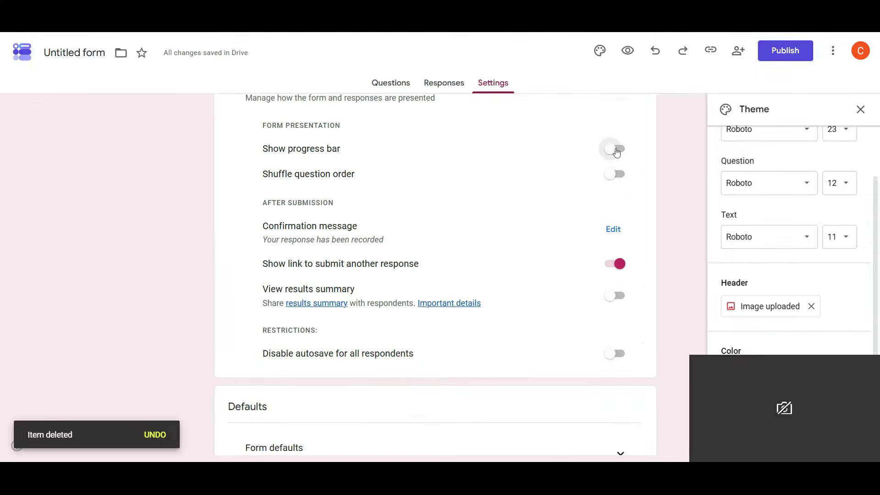
left_click(617, 149)
left_click(614, 229)
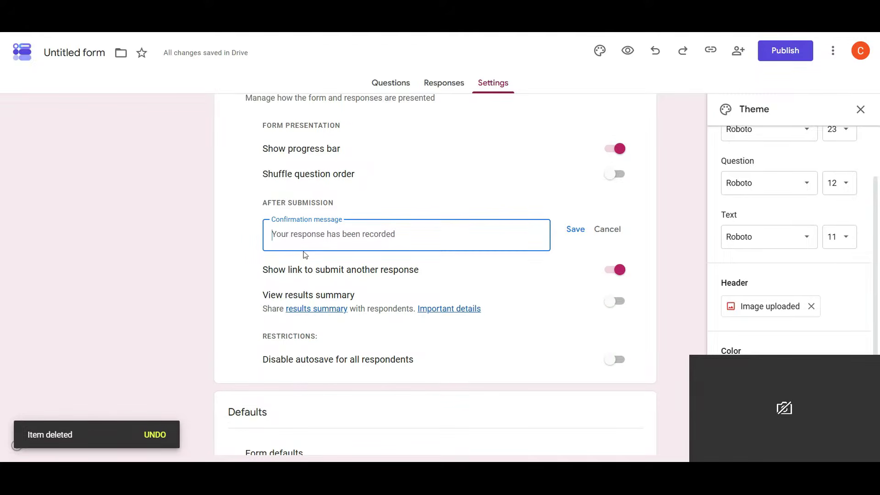
type("We hab")
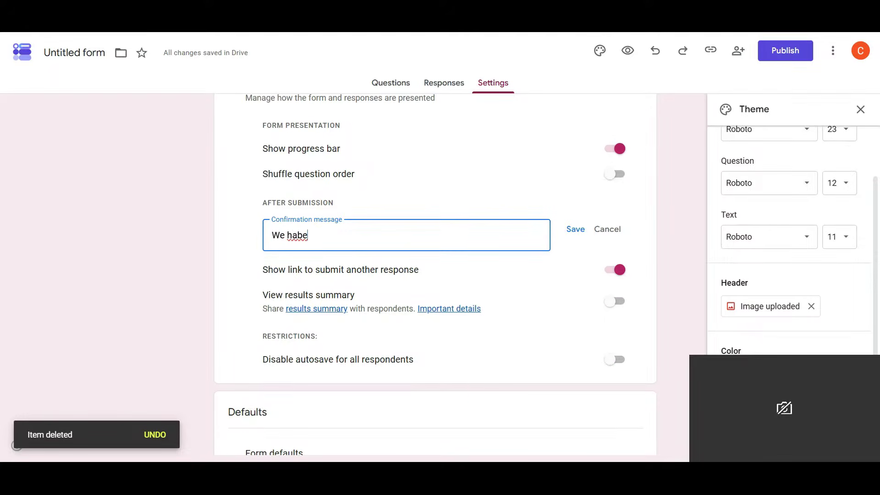
key("BackSpace")
type("ve rec")
type("e")
key("Tab")
type("your order")
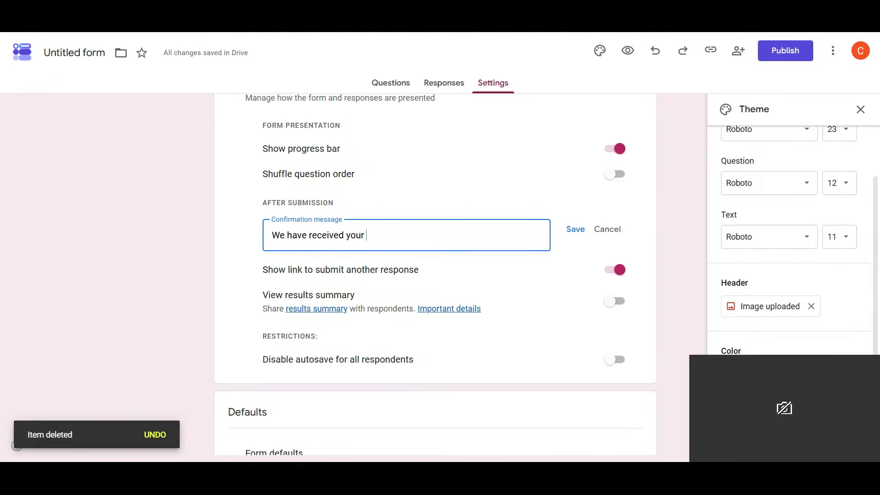
key("BackSpace")
key("BackSpace")
key("BackSpace")
key("BackSpace")
key("BackSpace")
key("BackSpace")
key("BackSpace")
key("BackSpace")
key("BackSpace")
key("BackSpace")
key("BackSpace")
key("BackSpace")
key("BackSpace")
key("BackSpace")
key("BackSpace")
key("BackSpace")
key("BackSpace")
key("BackSpace")
key("BackSpace")
key("BackSpace")
key("BackSpace")
Enter and save the confirmation message "Order submission received! Please allow 24-48 hours for a response."
type("Order submission rec")
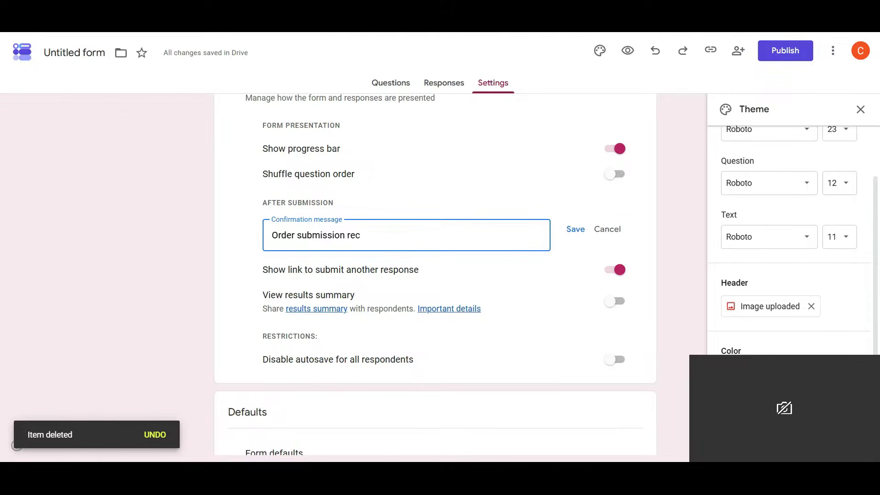
type("ieved! Please")
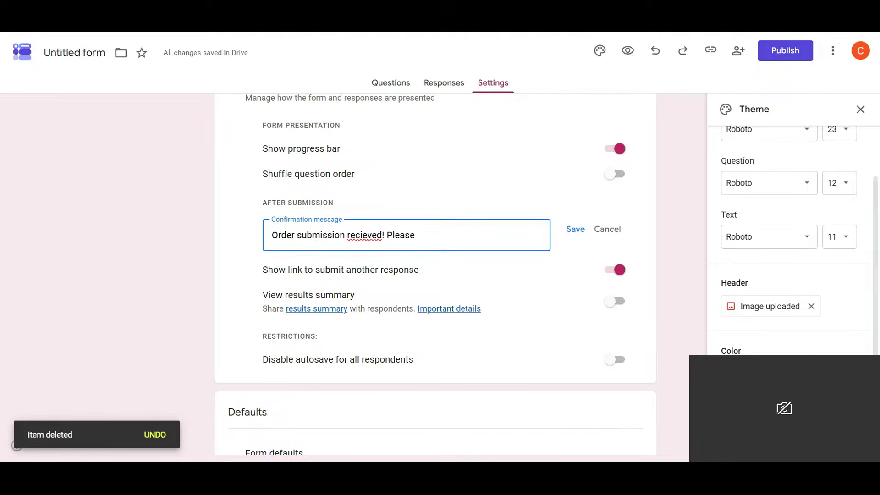
double_click(368, 236)
type("received")
key("End")
type("allow 24")
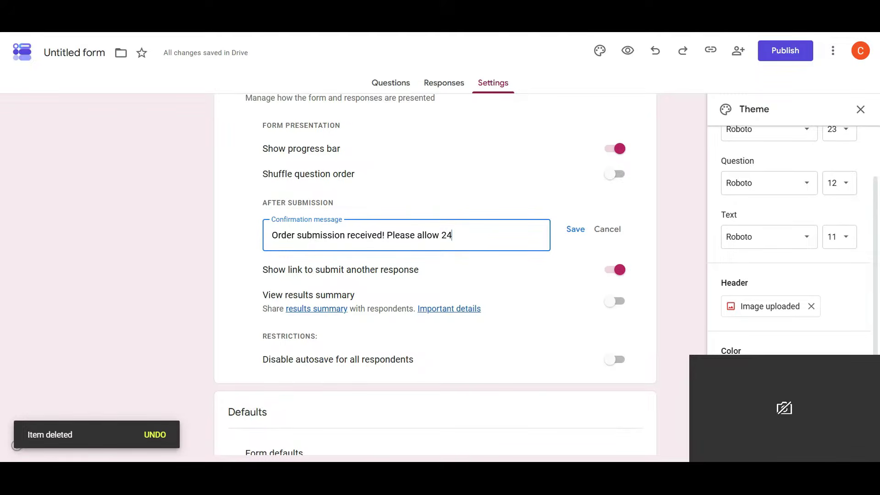
type("-48 hours f")
type("or ")
type("a ")
type("response")
type("e")
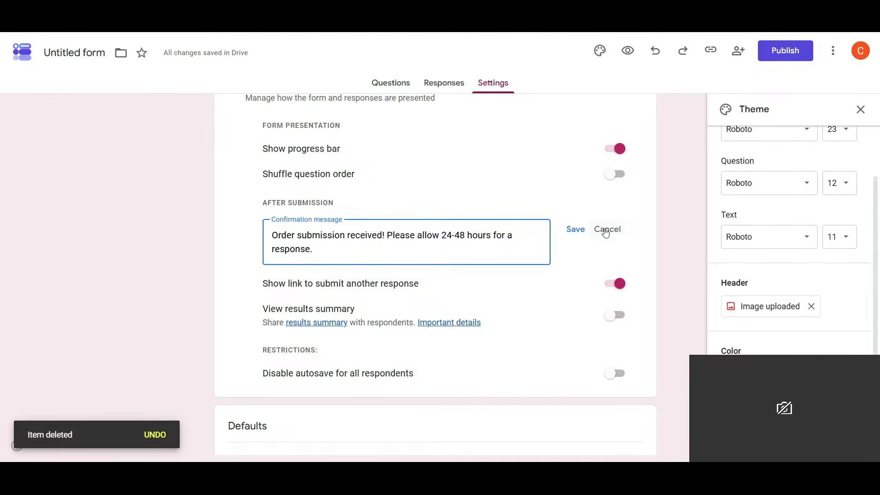
left_click(574, 232)
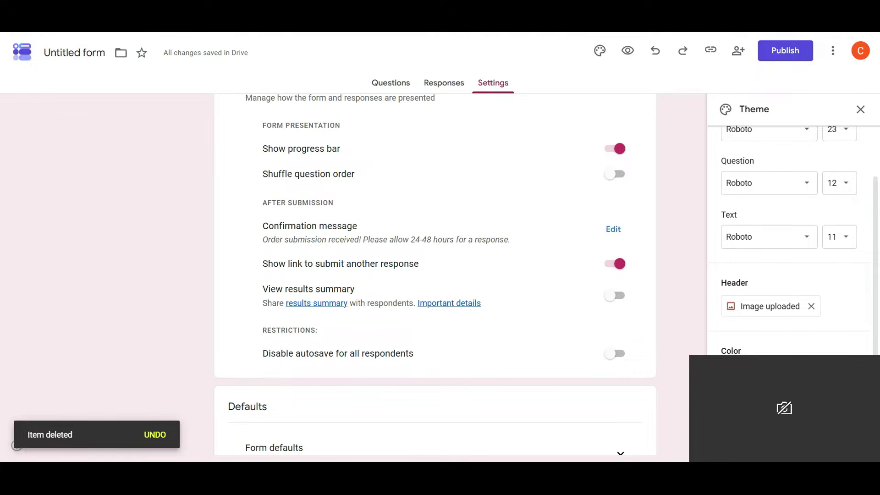
Set the form defaults to collect email addresses by Responder input
scroll(433, 270, "down", 1)
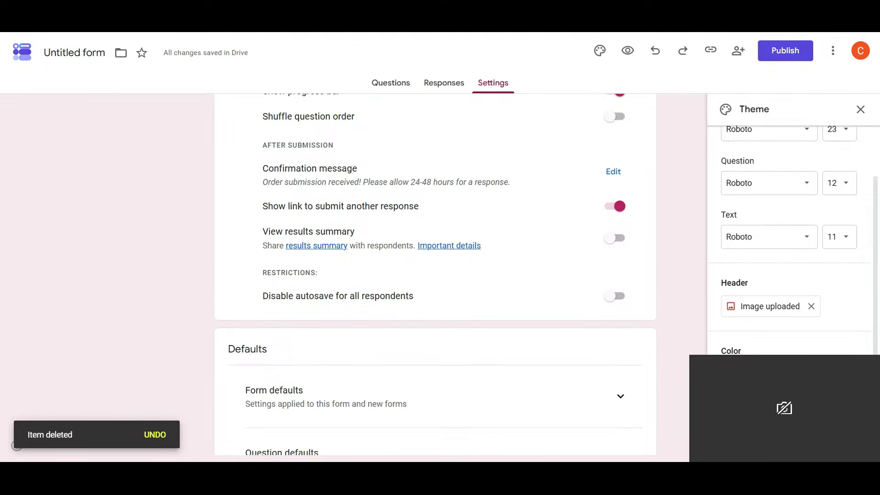
scroll(410, 313, "down", 2)
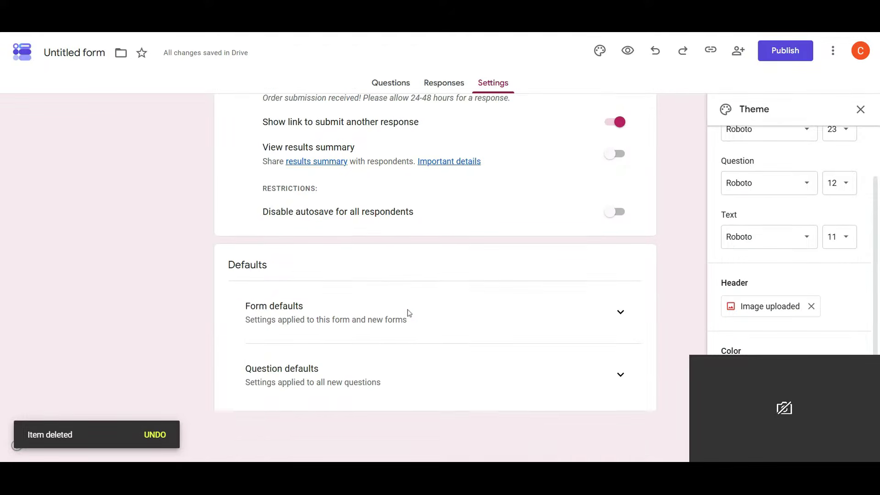
left_click(625, 318)
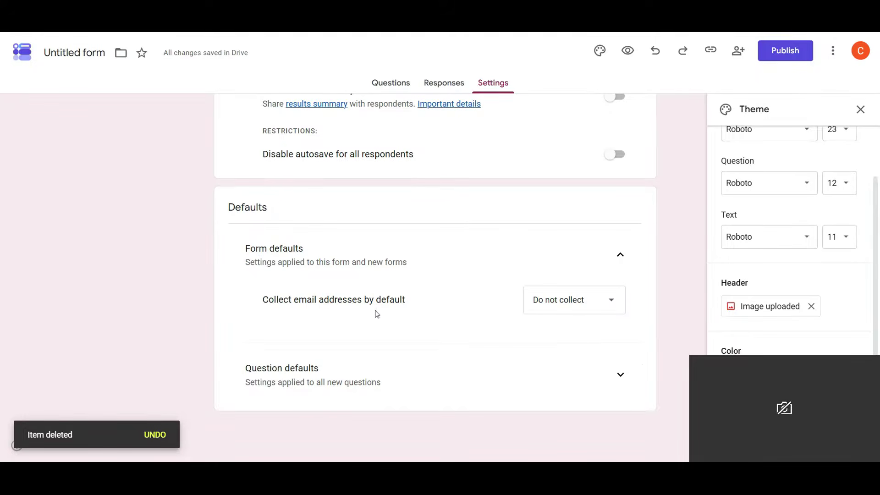
left_click(609, 303)
left_click(571, 359)
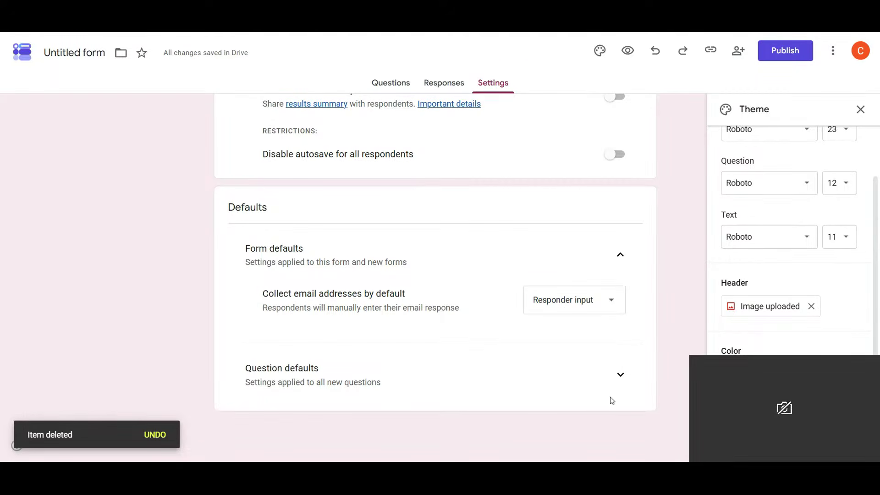
Check the question defaults and look through the form's additional options
left_click(620, 374)
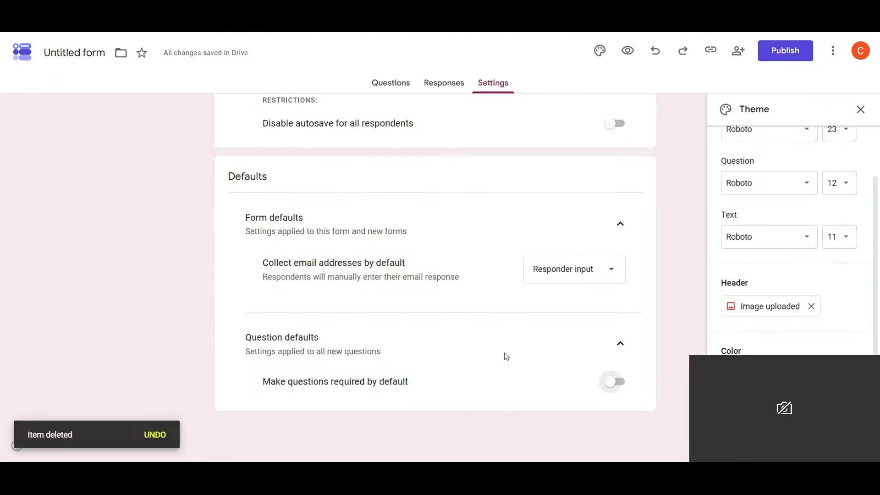
scroll(506, 352, "up", 12)
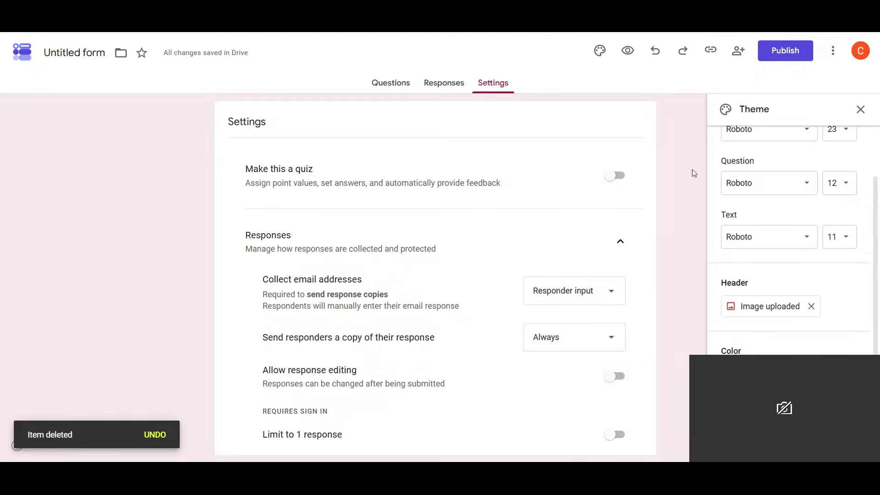
left_click(835, 54)
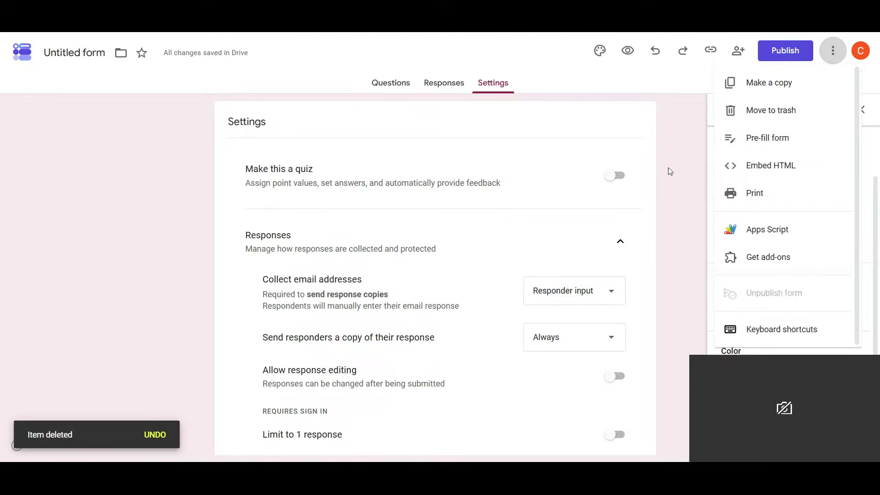
left_click(685, 156)
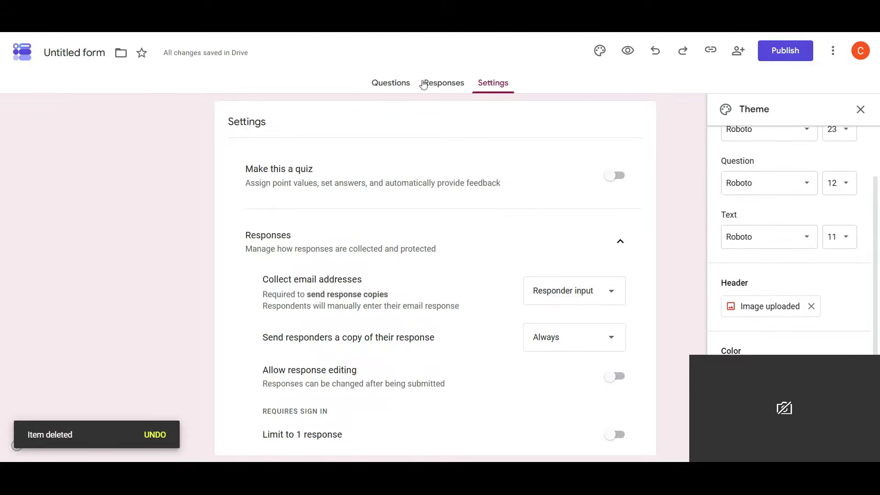
Go back to the form's questions and review them from the header down to the rush order question
left_click(392, 85)
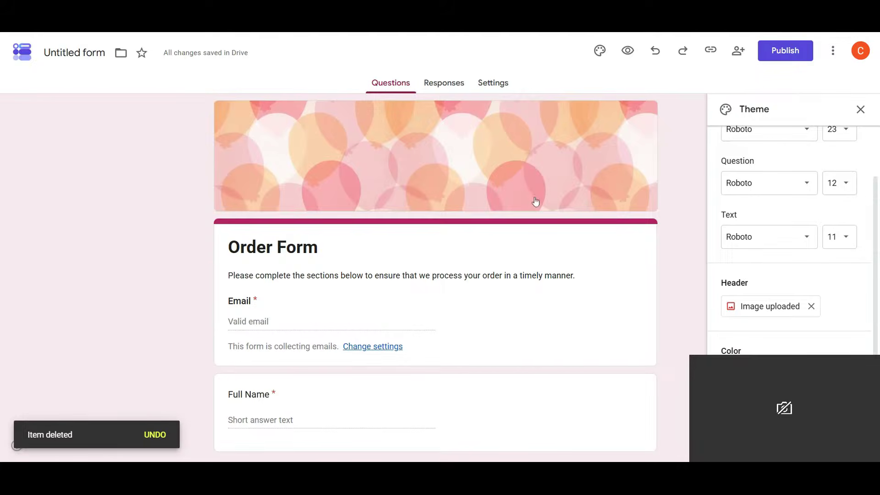
scroll(532, 200, "down", 12)
scroll(535, 201, "down", 14)
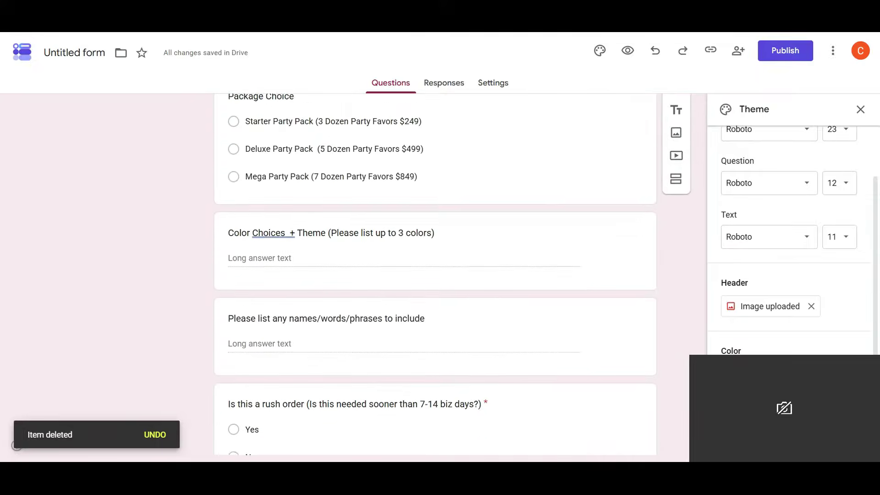
scroll(535, 201, "up", 1)
scroll(535, 201, "up", 15)
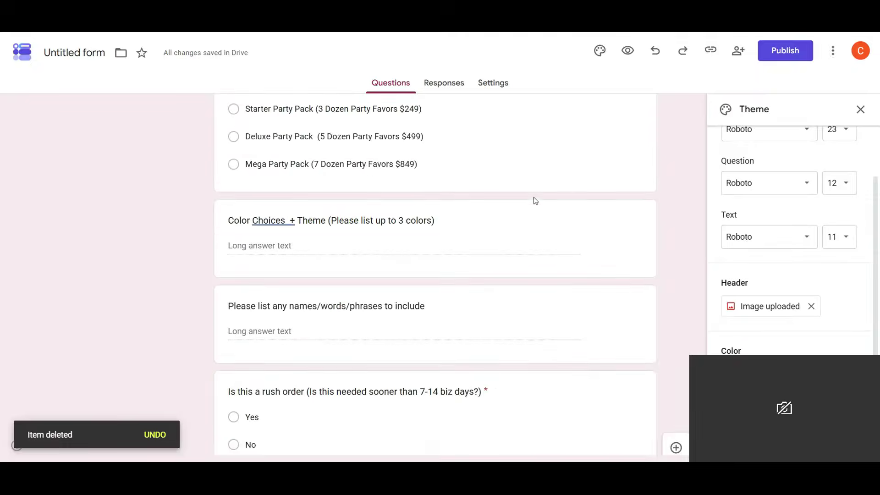
Name the form file "Order Form" to match its title and check the Drive locations it can be moved to
scroll(535, 201, "up", 2)
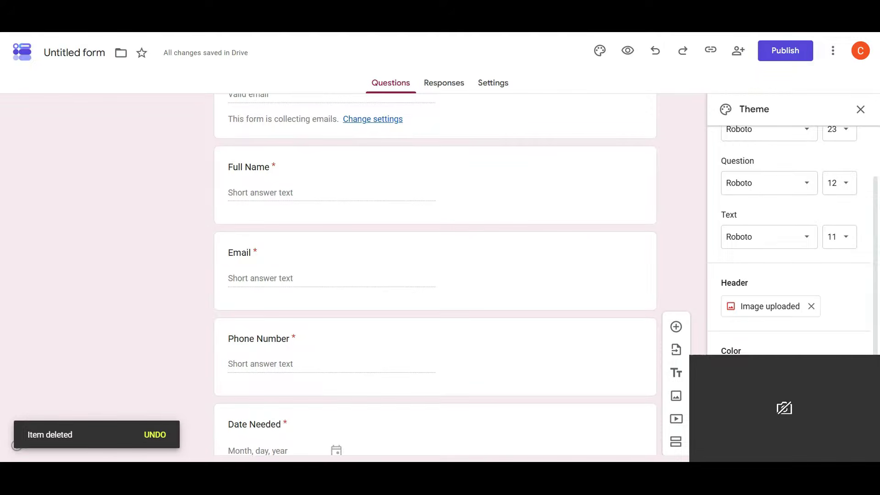
scroll(603, 217, "up", 5)
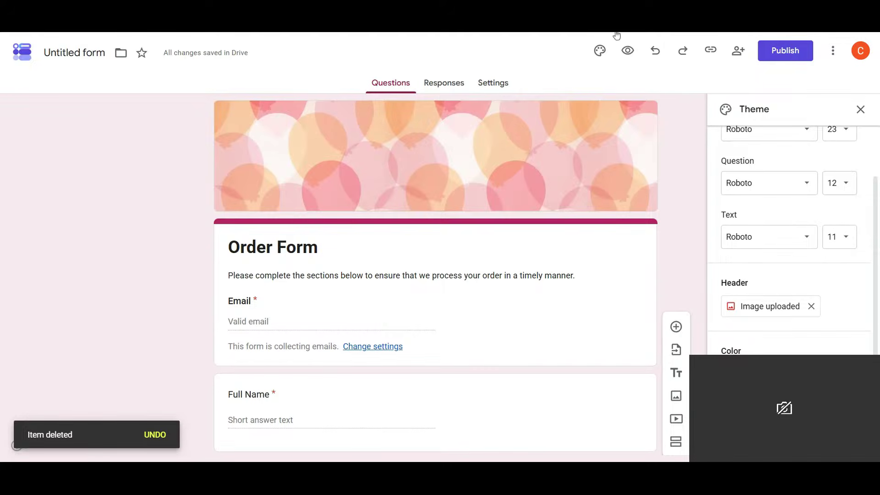
left_click(833, 51)
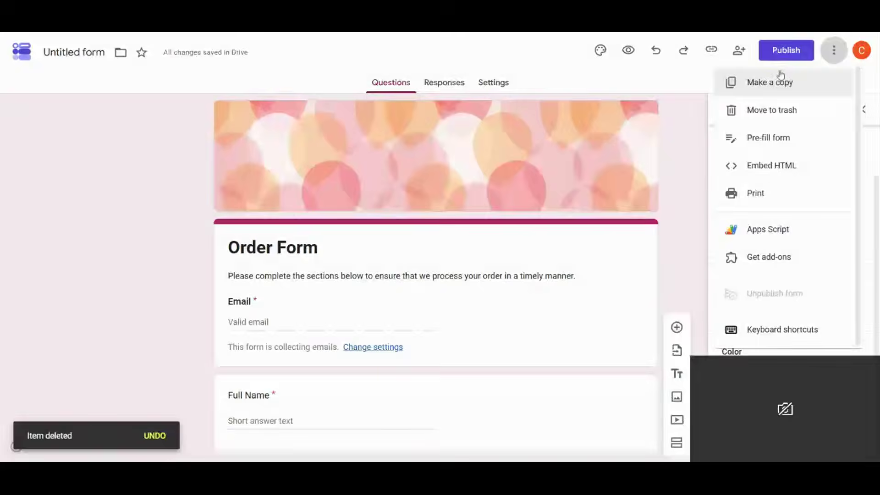
left_click(150, 186)
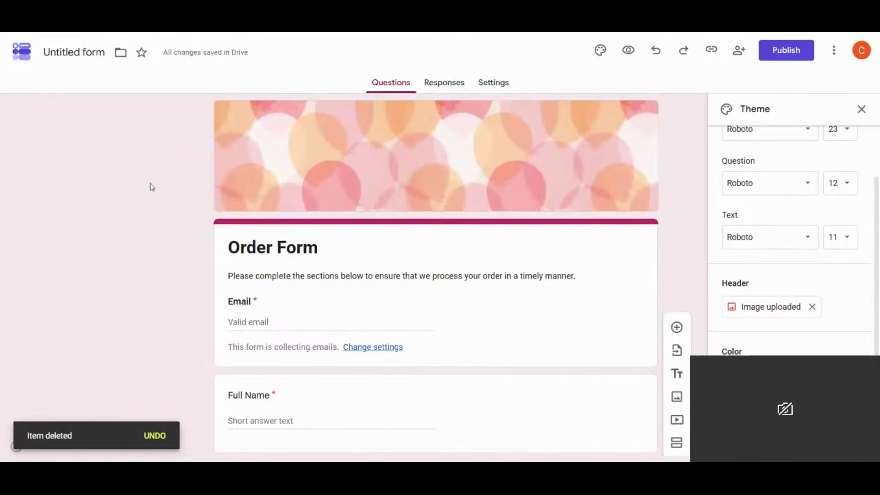
left_click(87, 51)
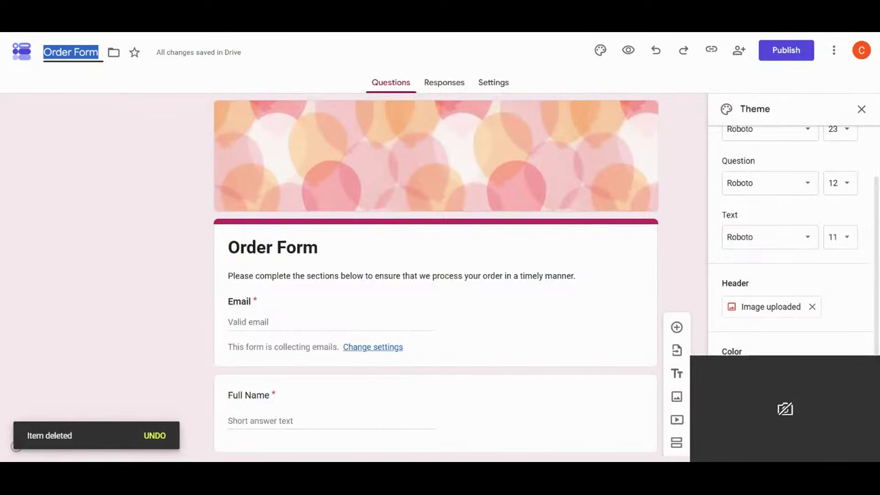
left_click(96, 254)
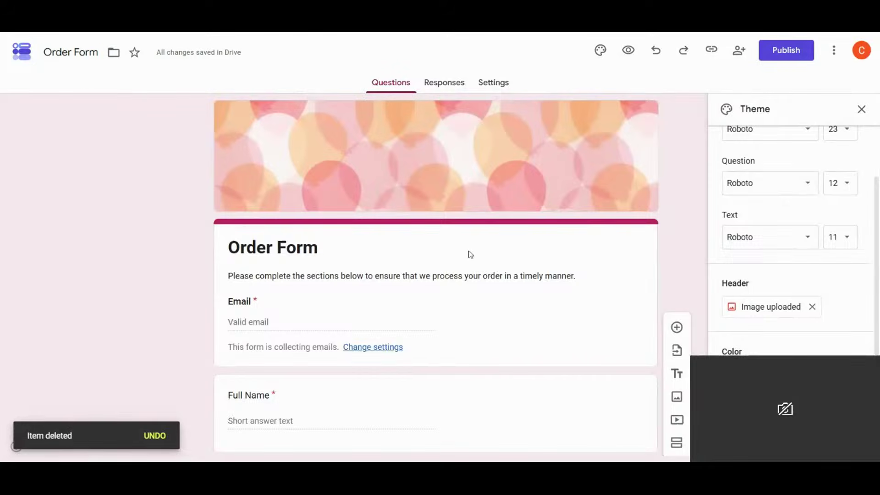
left_click(115, 53)
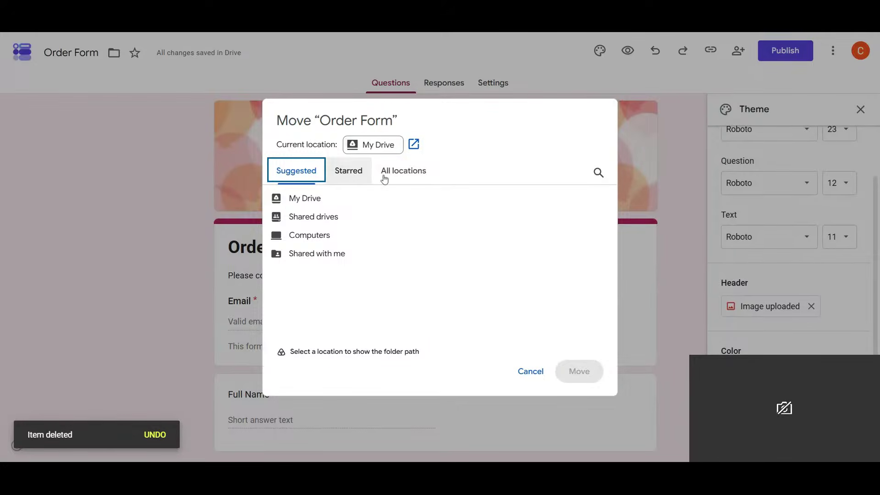
left_click(28, 233)
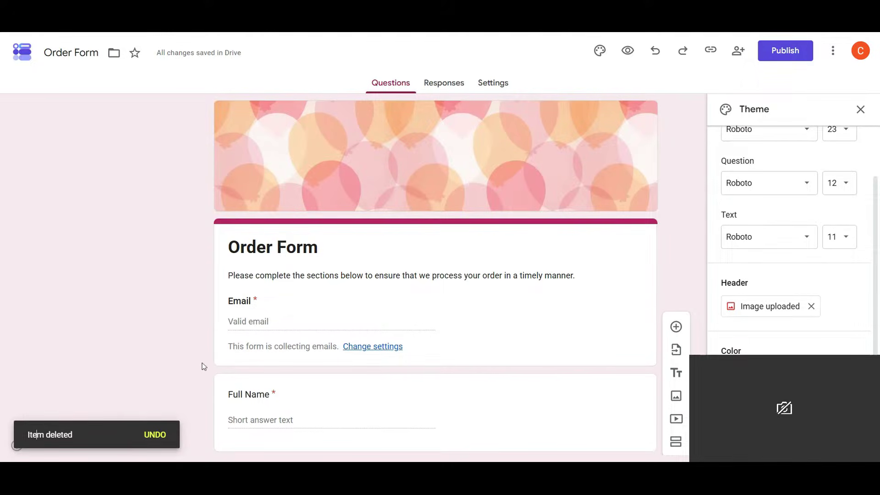
Undo the last item deletion and keep "Any additional details?" as the final question, discarding any blank question added after it
left_click(160, 435)
scroll(526, 300, "down", 20)
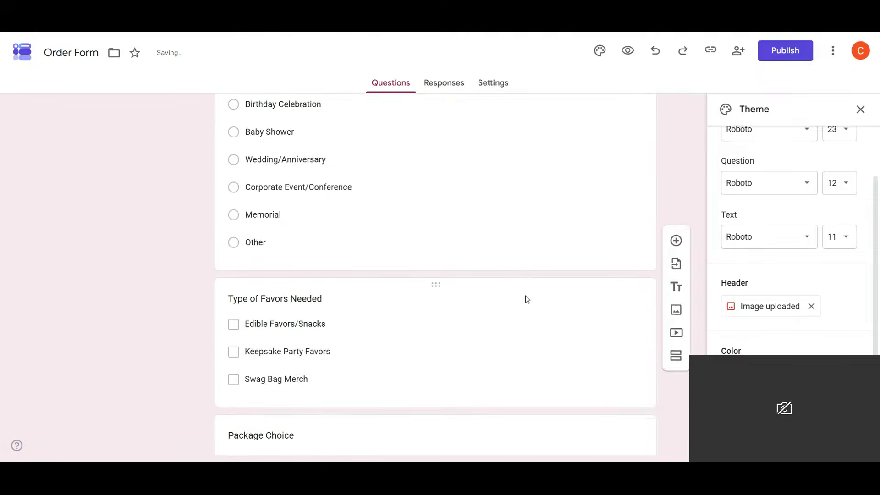
scroll(526, 300, "down", 1)
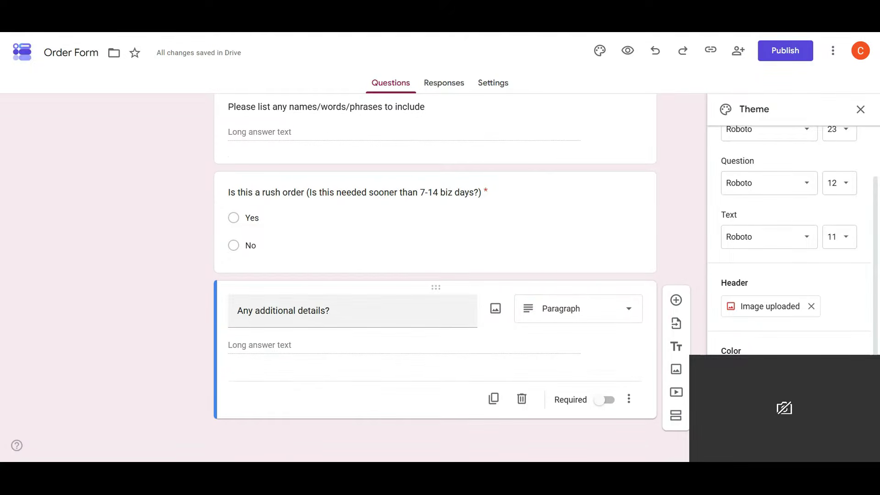
scroll(359, 337, "up", 4)
scroll(438, 295, "up", 4)
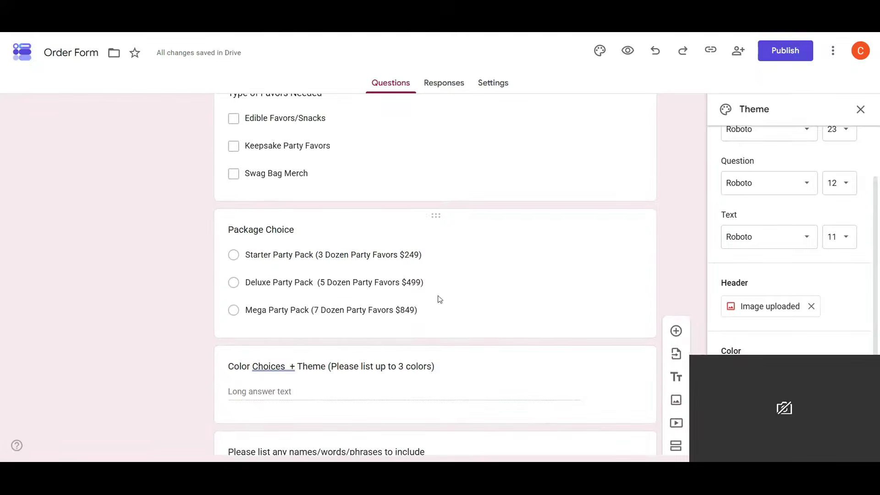
scroll(439, 299, "down", 6)
scroll(570, 328, "down", 1)
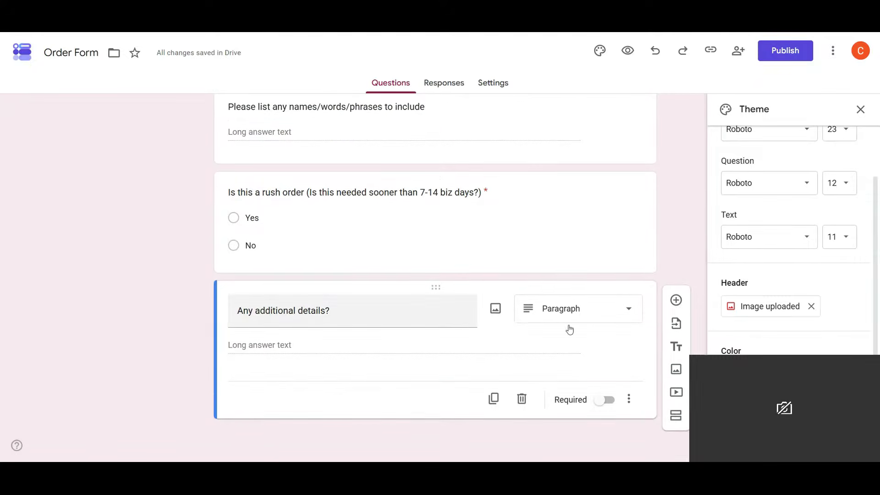
left_click(676, 300)
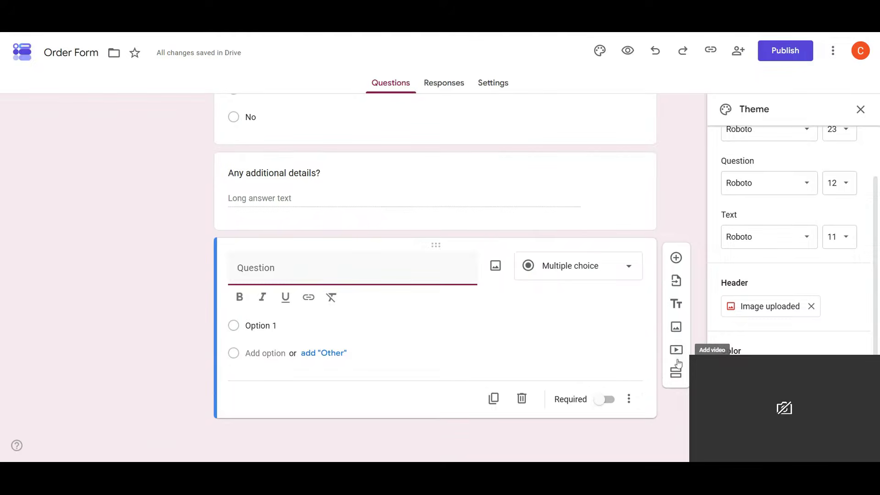
left_click(522, 399)
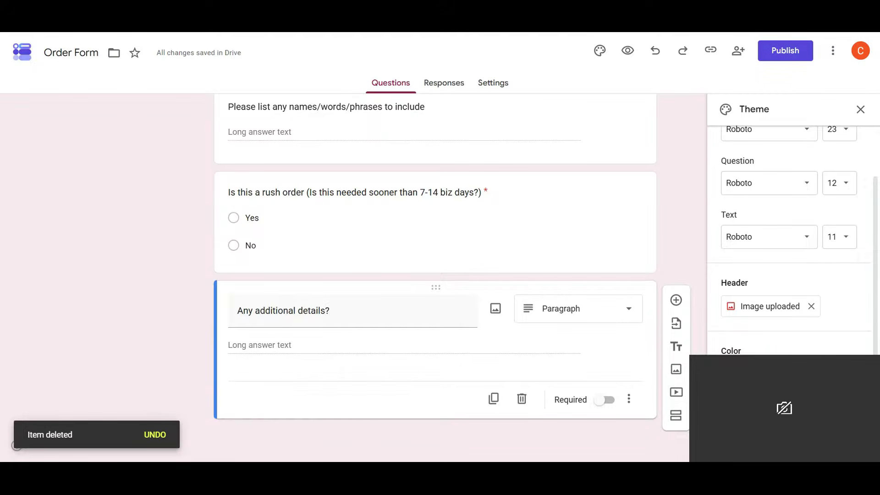
Check the form's responses area and go back to the questions
scroll(524, 152, "up", 15)
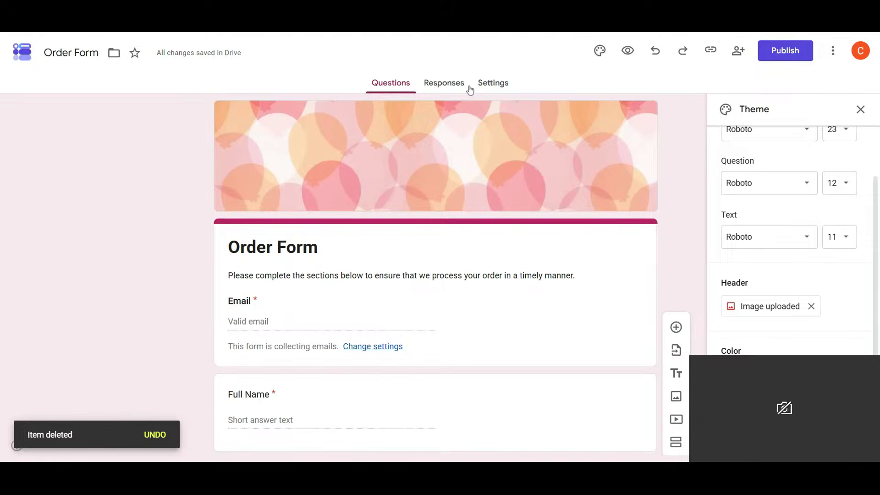
left_click(449, 86)
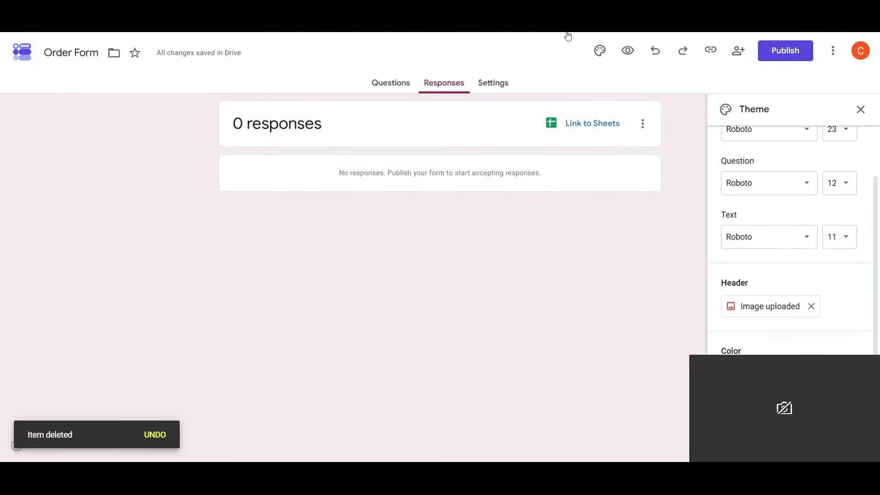
left_click(390, 84)
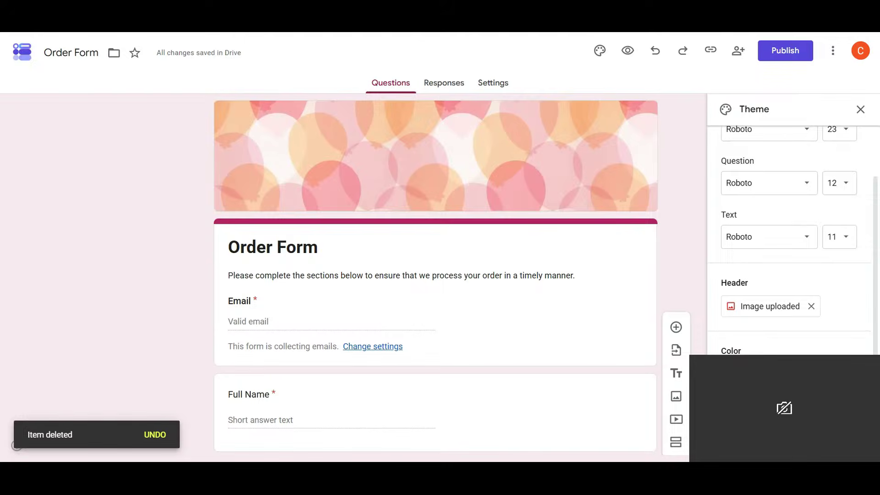
scroll(569, 310, "down", 3)
scroll(570, 310, "up", 3)
Check the email collection setting, keep it on Responder input, and go back to the contact questions
left_click(493, 85)
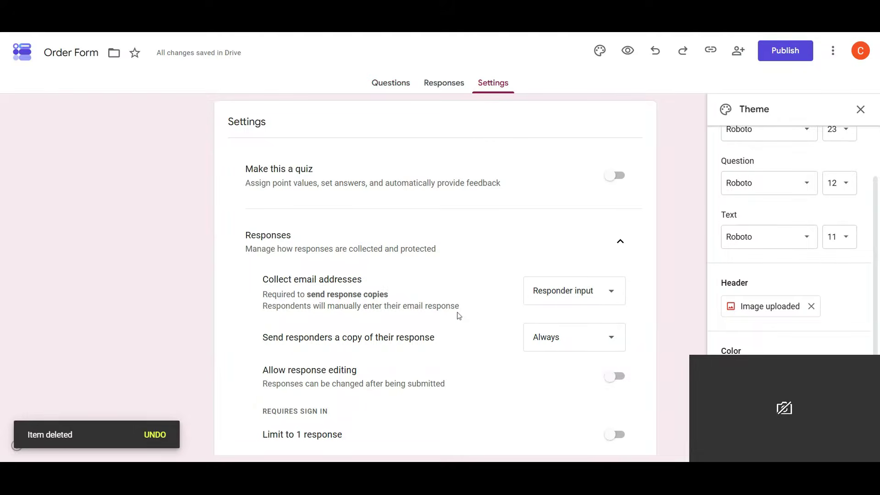
left_click(604, 296)
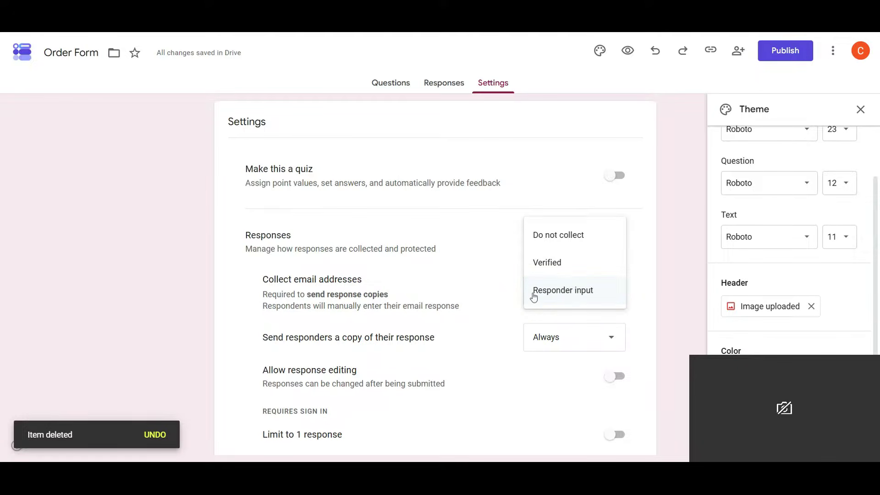
left_click(560, 297)
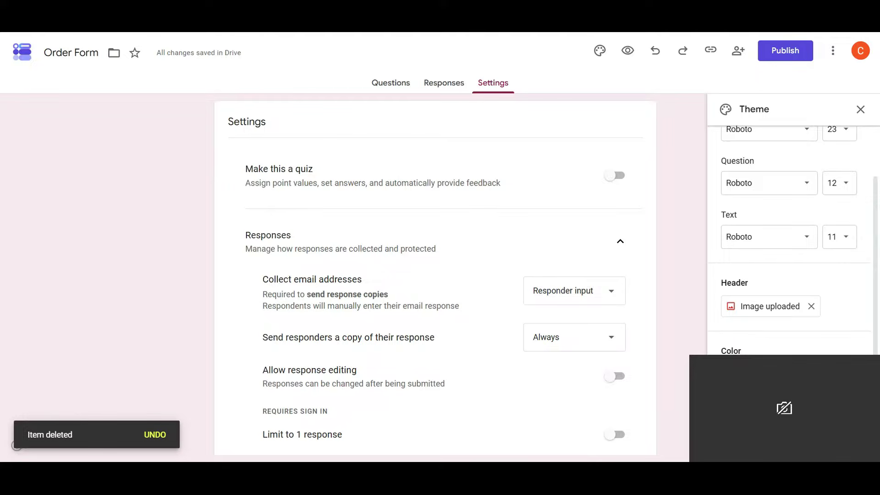
left_click(395, 89)
scroll(443, 287, "down", 3)
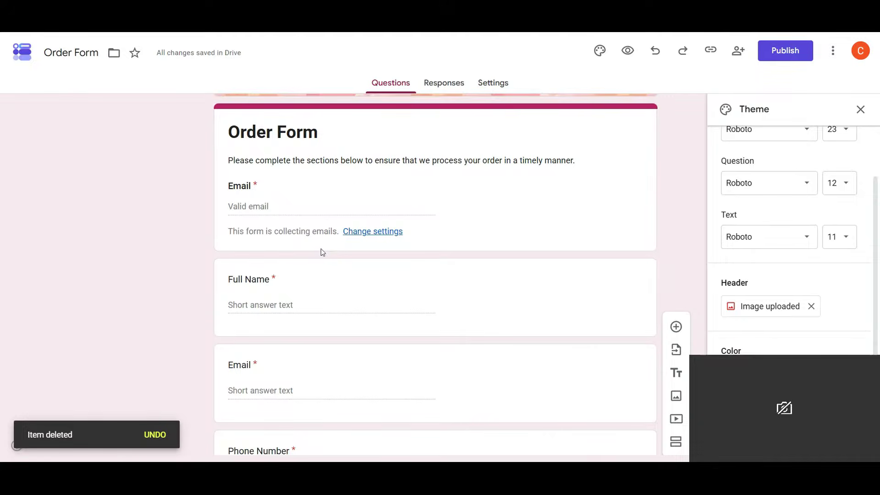
scroll(360, 291, "down", 4)
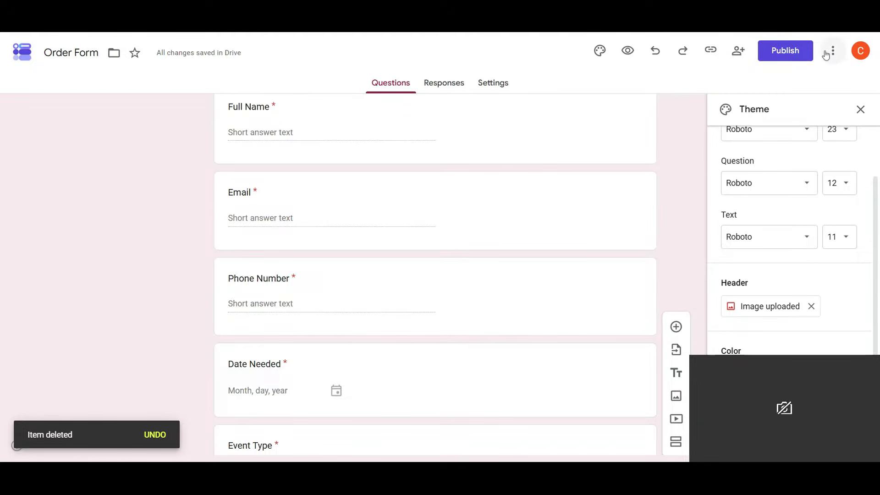
Check the editor view and responder view access options in the form's publishing settings
left_click(786, 52)
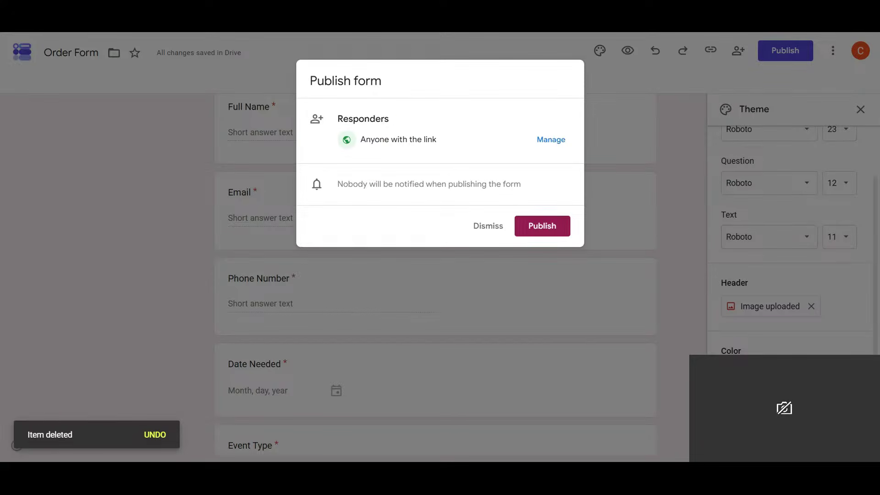
left_click(551, 139)
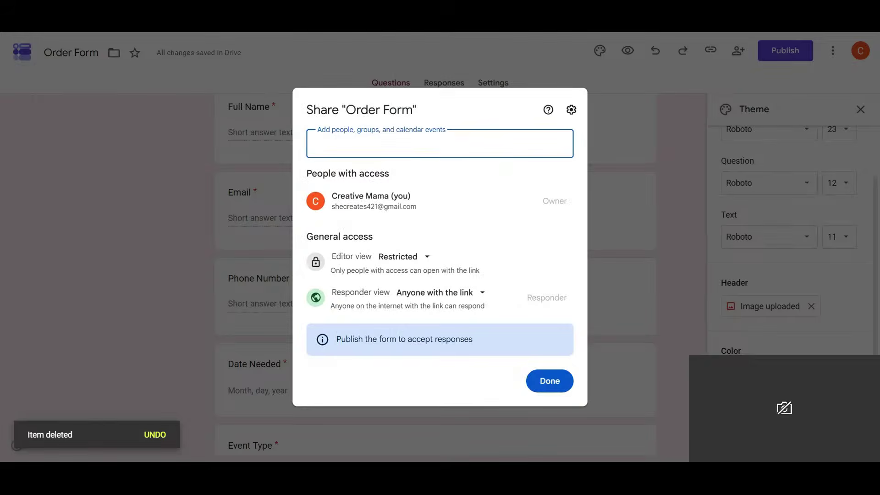
left_click(426, 260)
left_click(425, 260)
left_click(427, 260)
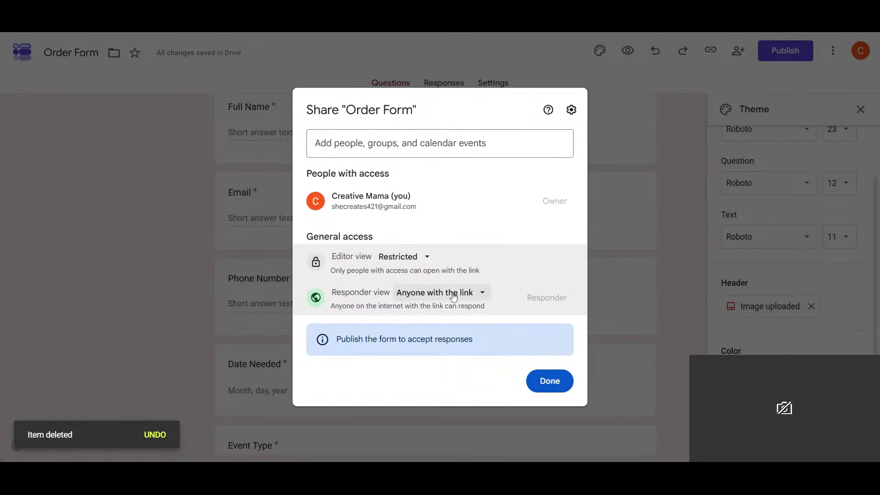
left_click(563, 383)
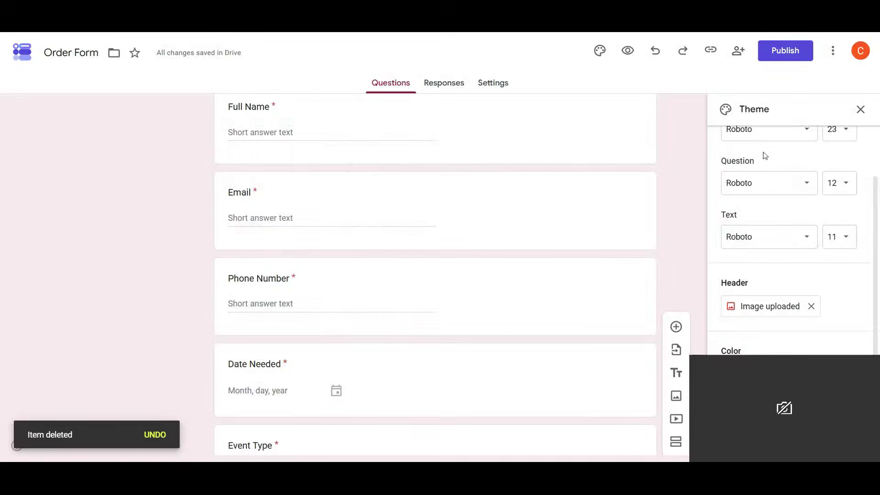
Publish the form for anyone with the link and shorten its responder URL
left_click(784, 51)
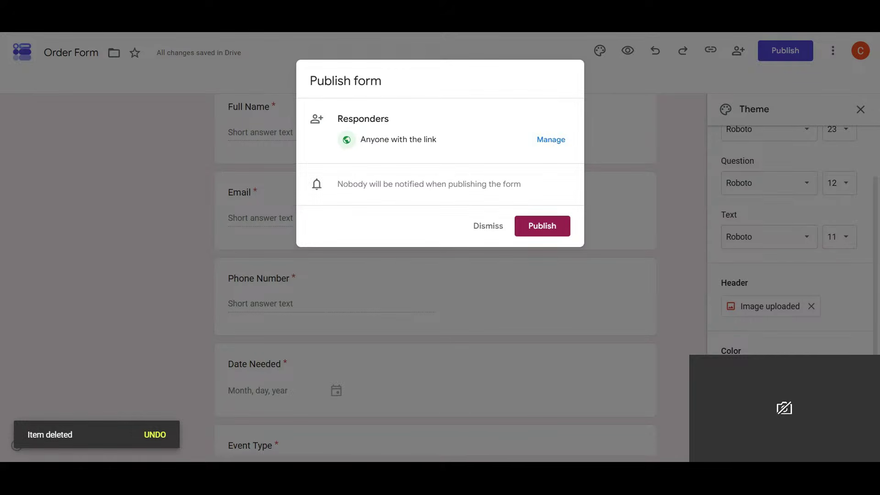
left_click(547, 232)
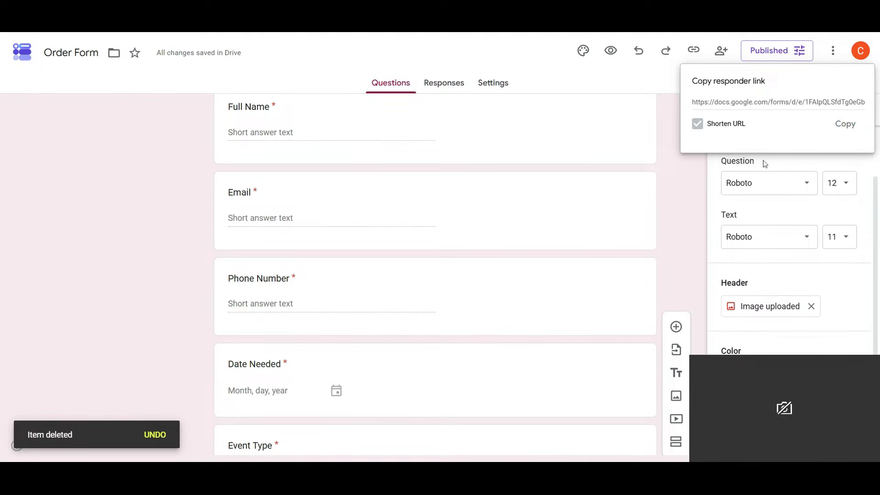
left_click(697, 123)
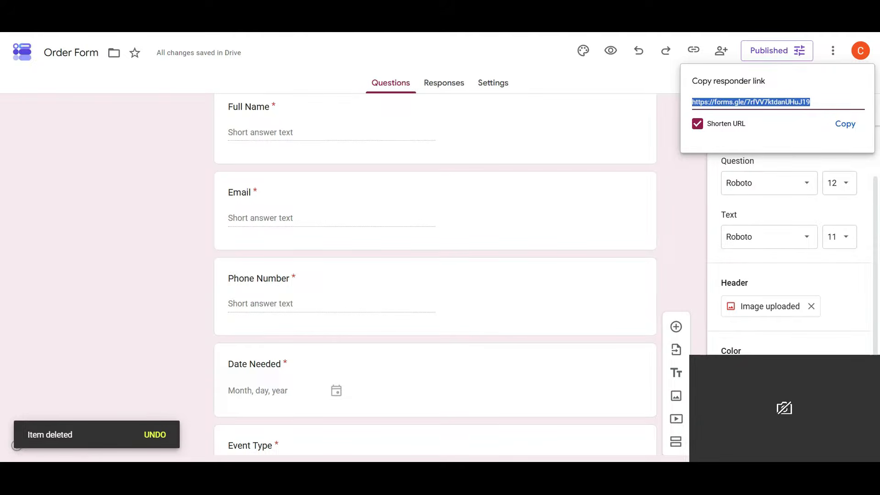
left_click(706, 182)
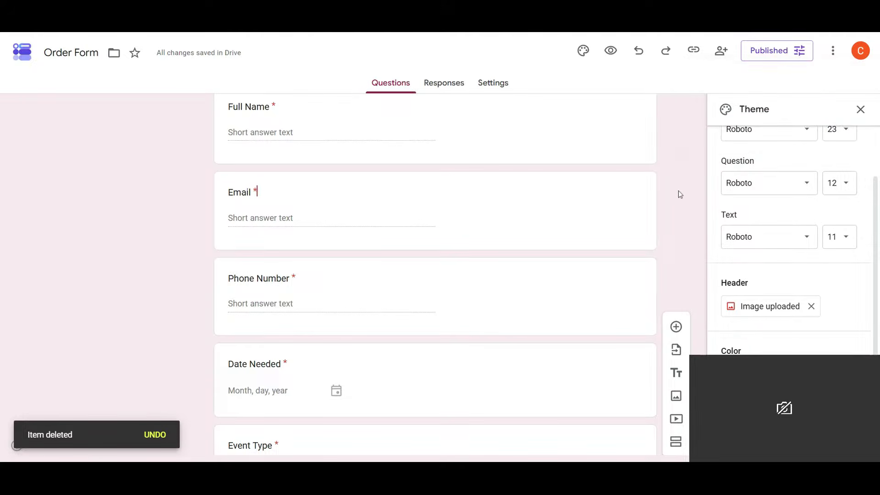
left_click(833, 51)
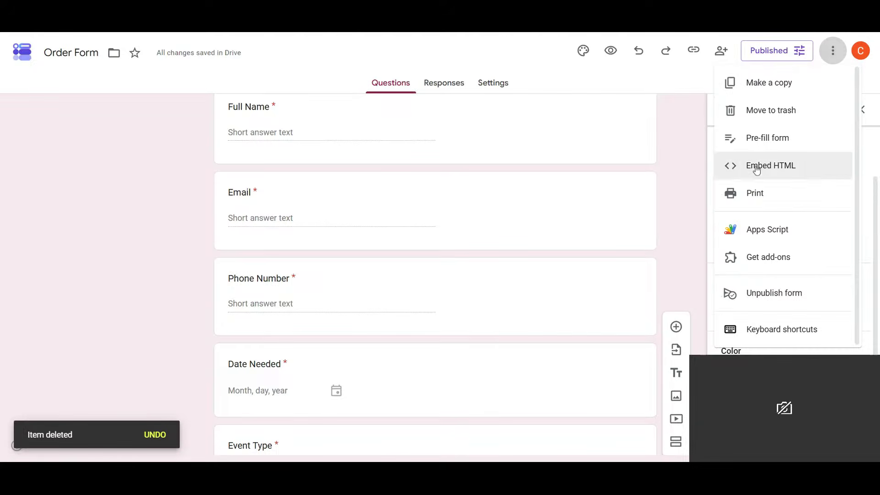
left_click(696, 136)
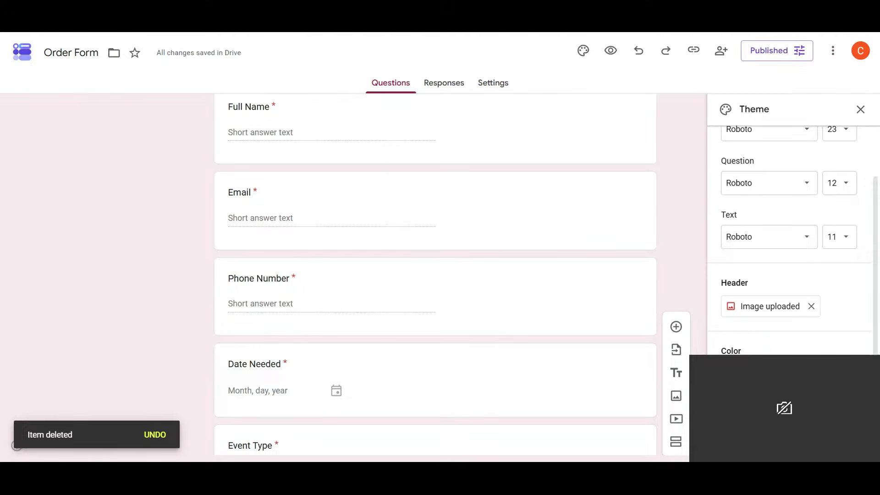
scroll(501, 216, "up", 6)
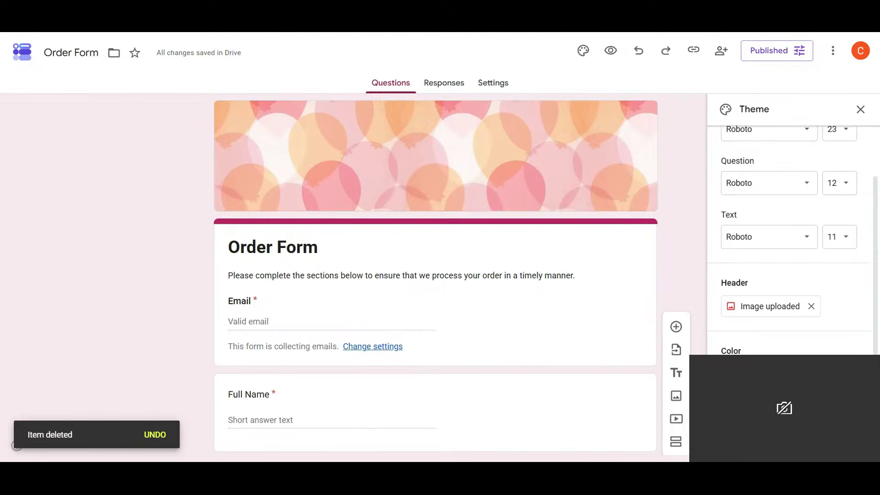
Look through the full list of Google apps on the Google homepage, including where Forms is located, and close the list
key("ctrl+Tab")
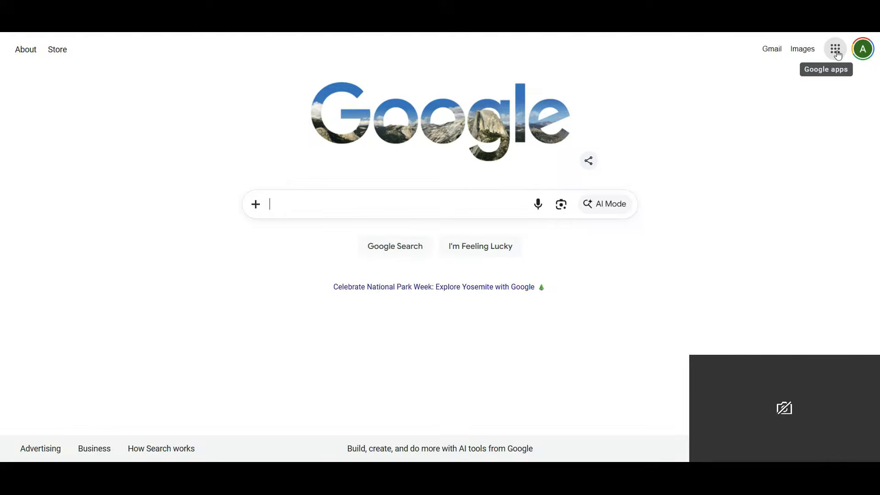
left_click(837, 53)
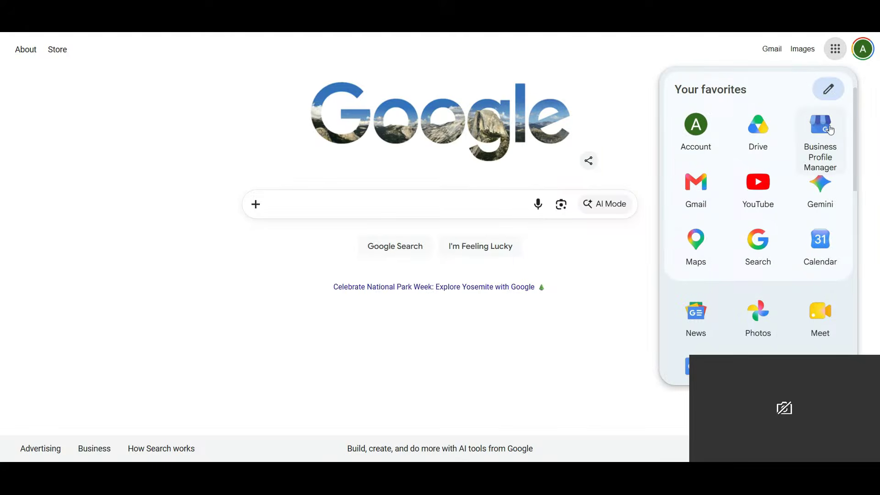
scroll(825, 128, "down", 1)
scroll(774, 110, "up", 1)
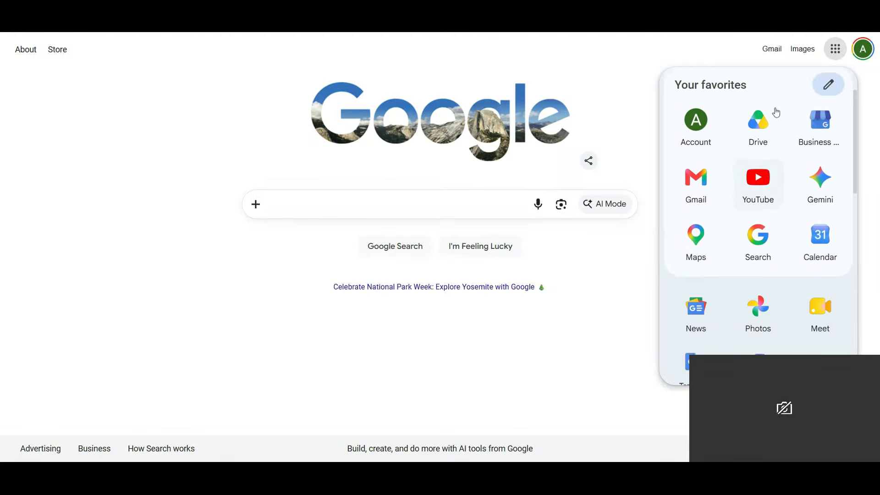
scroll(793, 195, "down", 1)
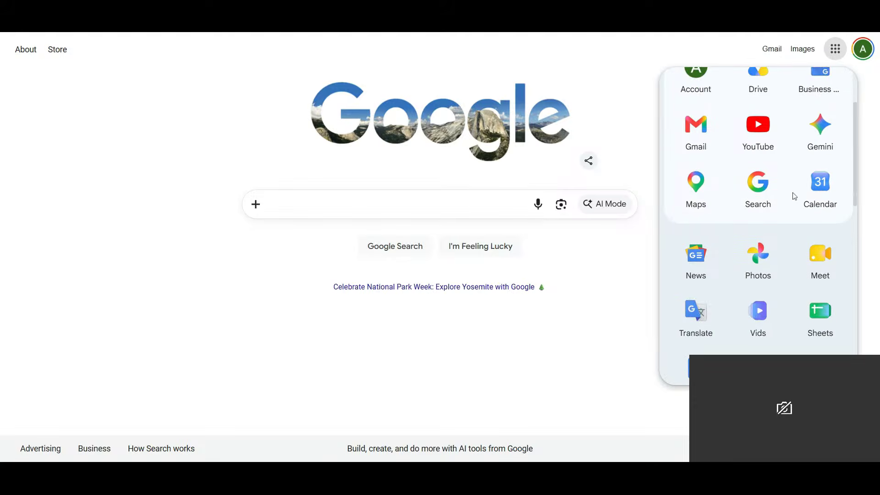
scroll(794, 194, "down", 2)
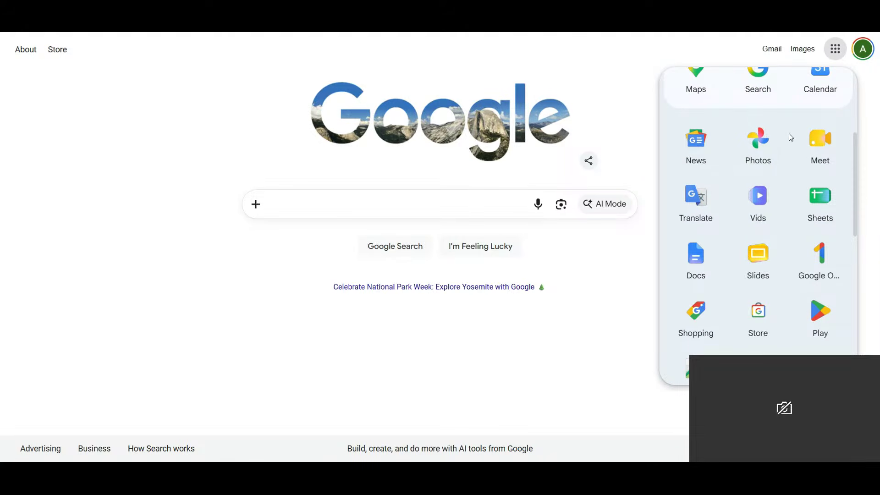
scroll(777, 241, "down", 1)
scroll(778, 241, "down", 1)
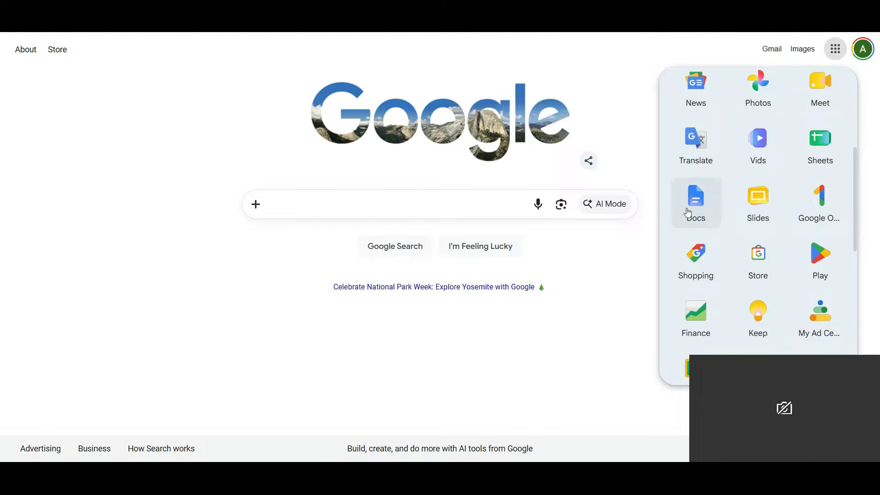
scroll(755, 211, "down", 4)
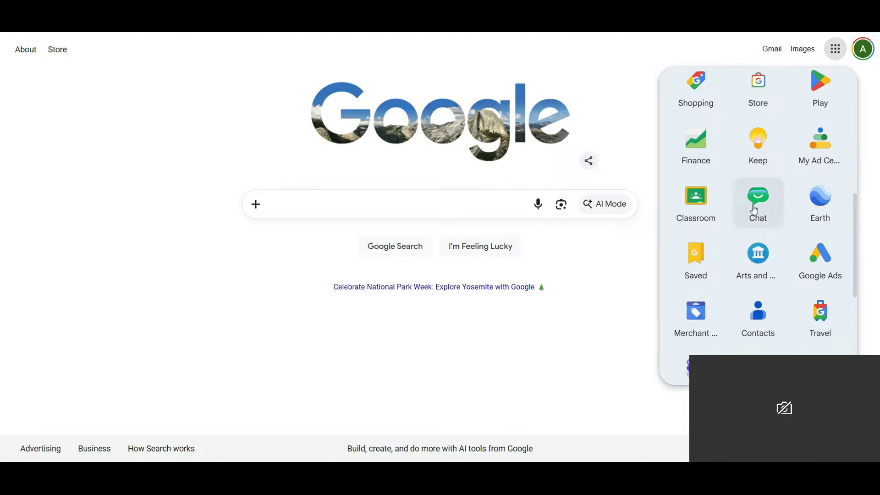
scroll(755, 211, "down", 1)
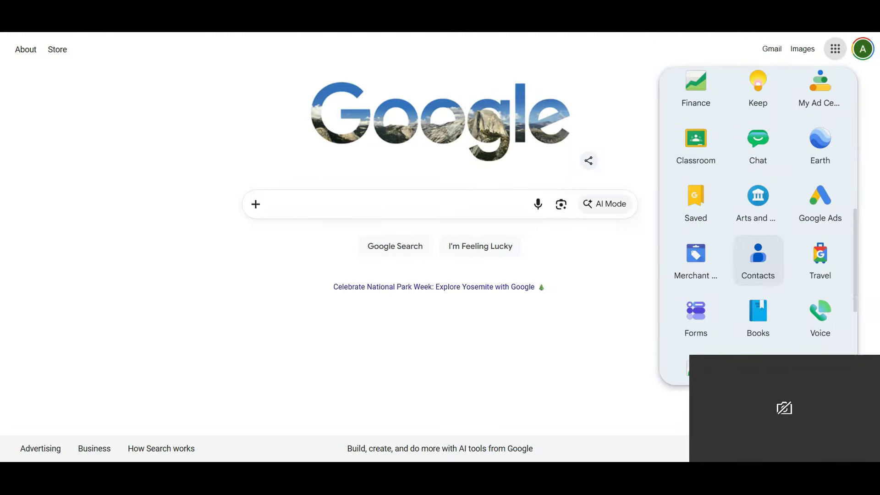
scroll(773, 240, "down", 1)
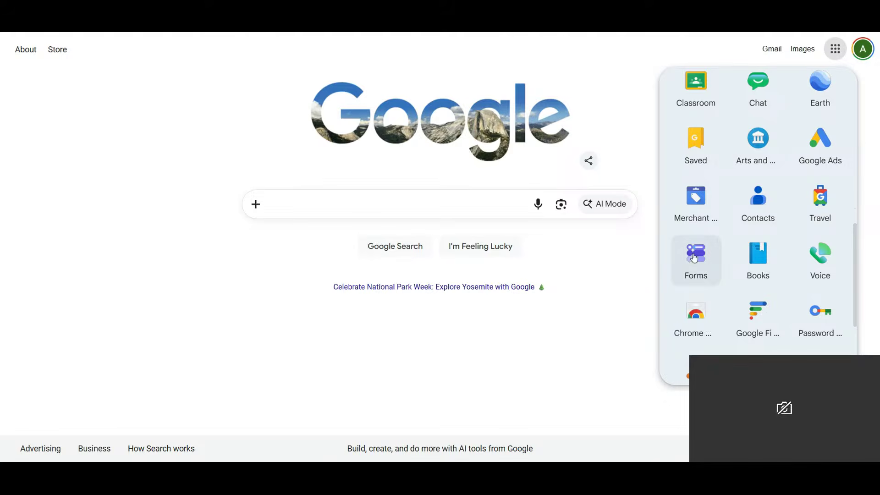
scroll(701, 254, "down", 1)
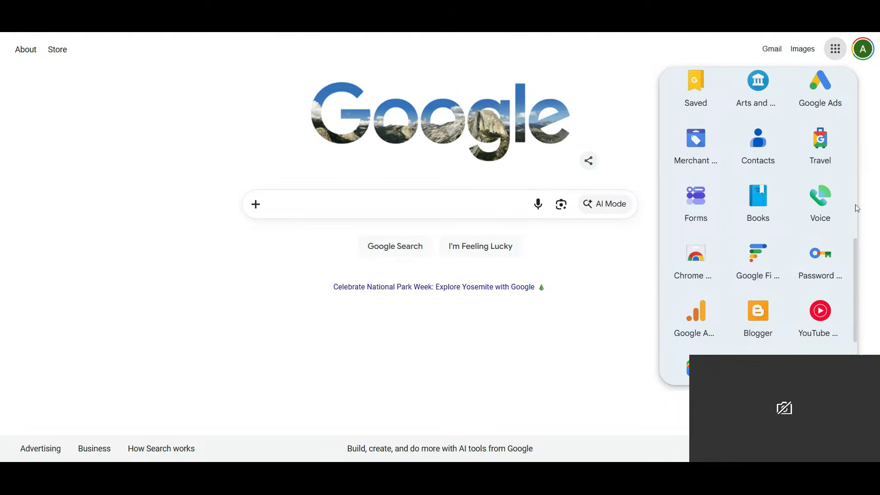
scroll(823, 208, "down", 2)
scroll(807, 261, "up", 10)
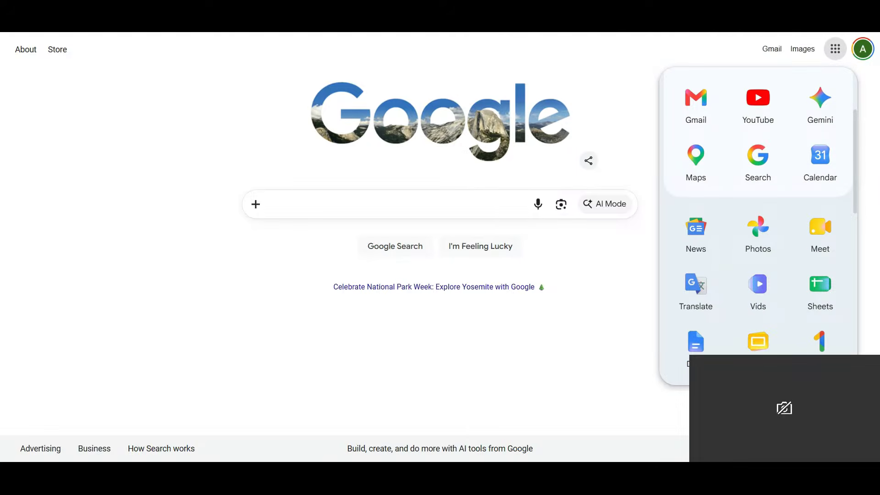
key("Escape")
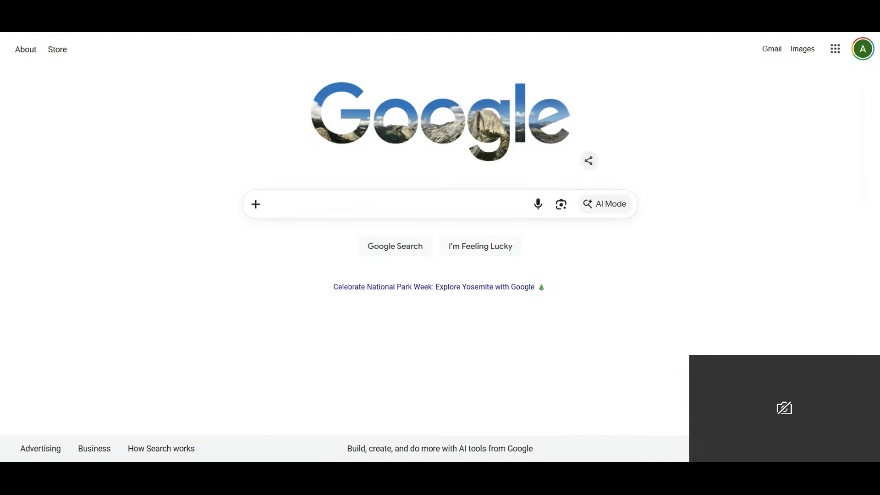
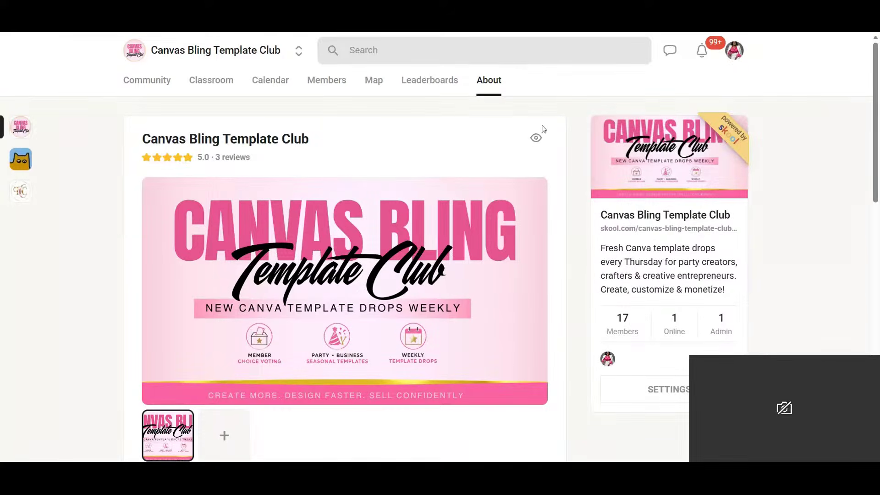
Read the Canvas Bling Template Club's about page on Skool, including its price and member benefits
scroll(542, 131, "down", 8)
scroll(542, 131, "up", 3)
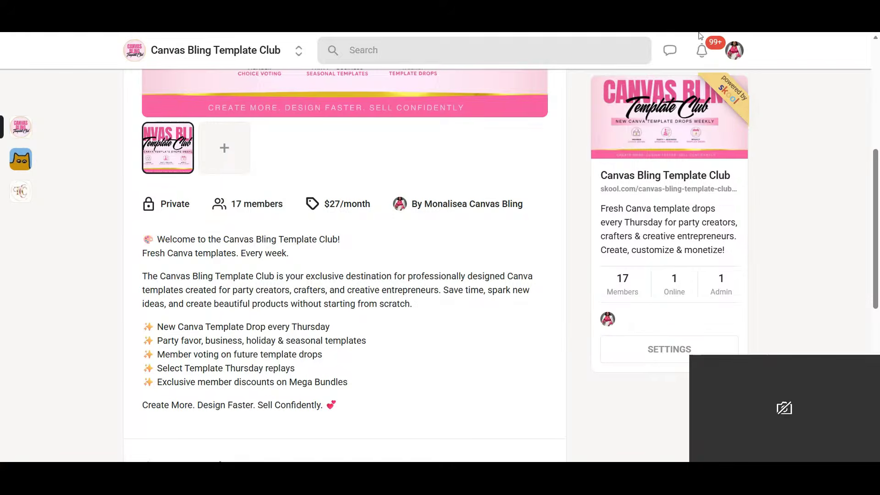
scroll(668, 125, "up", 5)
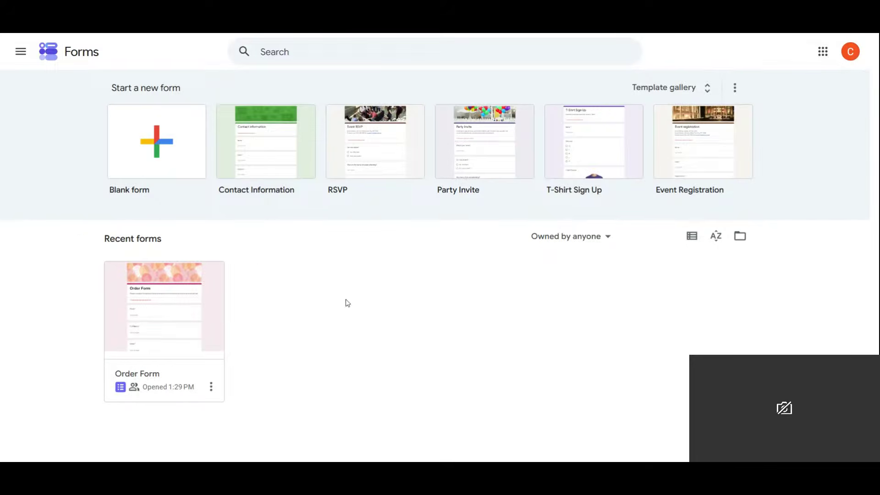
Check the ownership filter for recent forms in Google Forms and open the Order Form
left_click(603, 237)
left_click(569, 280)
left_click(173, 295)
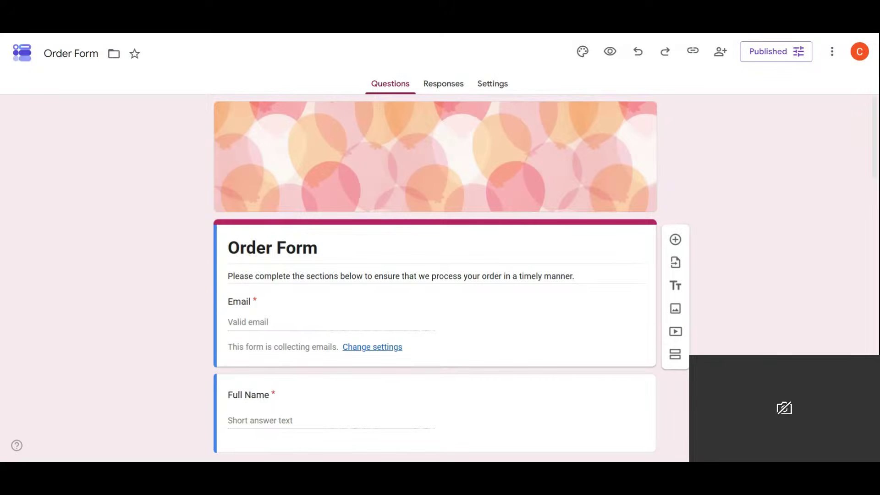
Replace the Order Form's header image with the uploaded Bloom & Rise rose banner, keeping the default crop
left_click(334, 308)
left_click(563, 147)
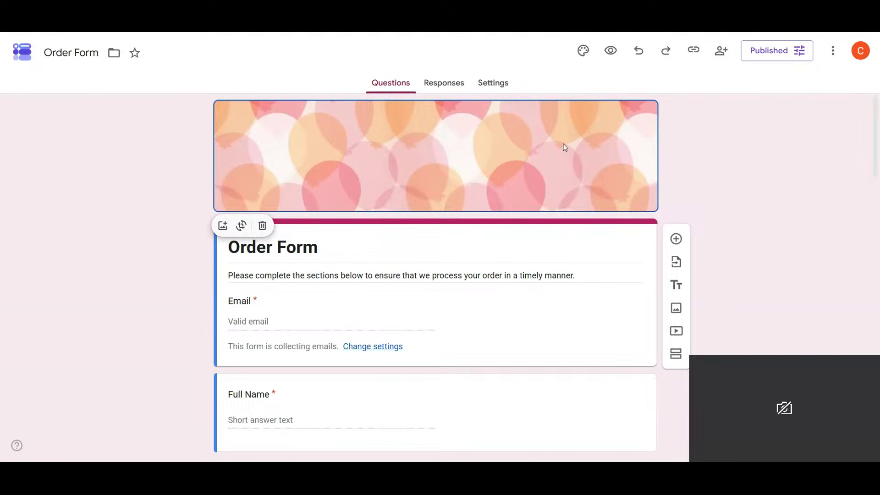
left_click(223, 226)
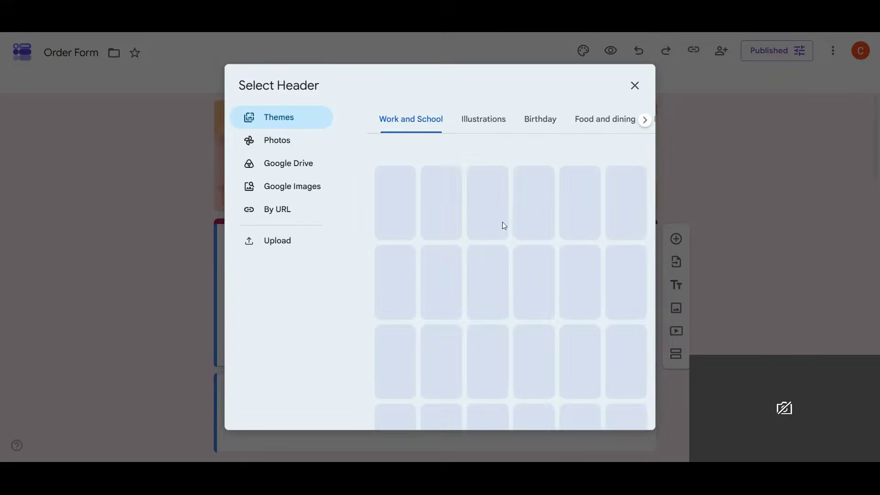
left_click(284, 248)
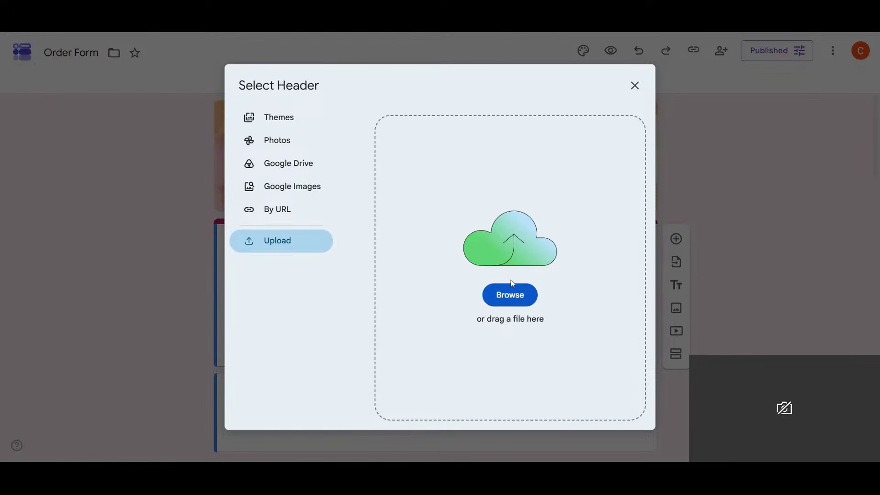
left_click(518, 294)
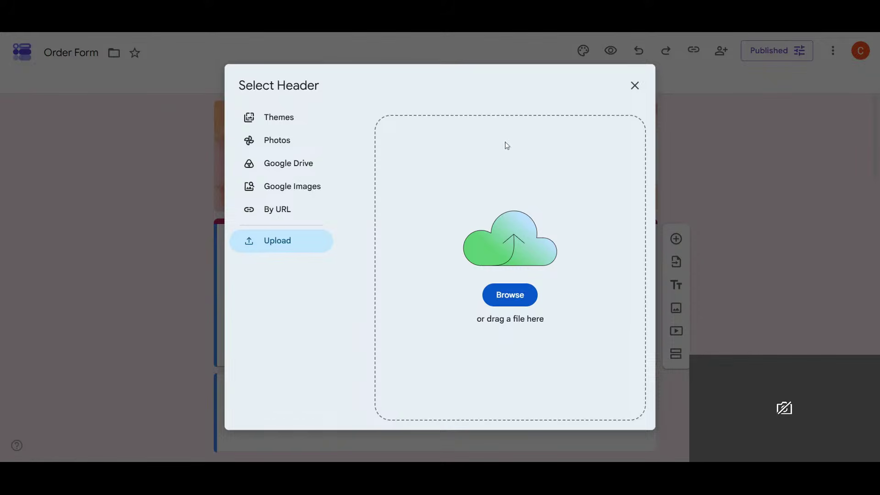
left_click(521, 297)
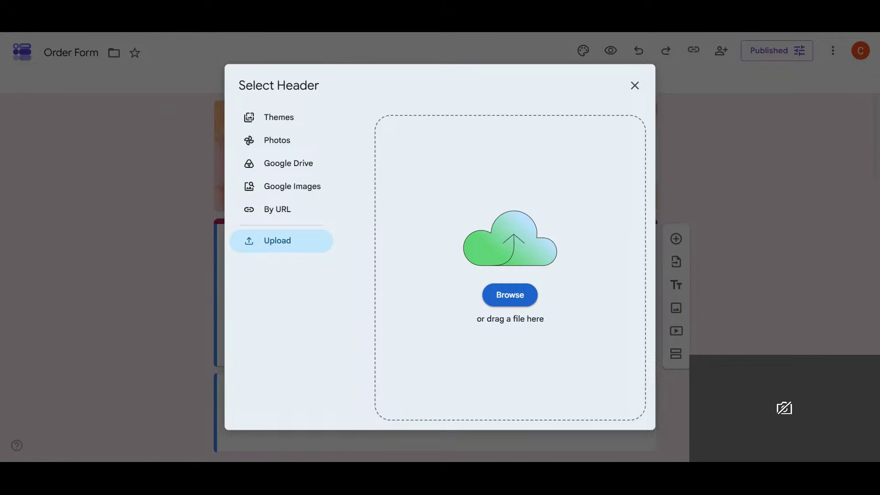
left_click(532, 360)
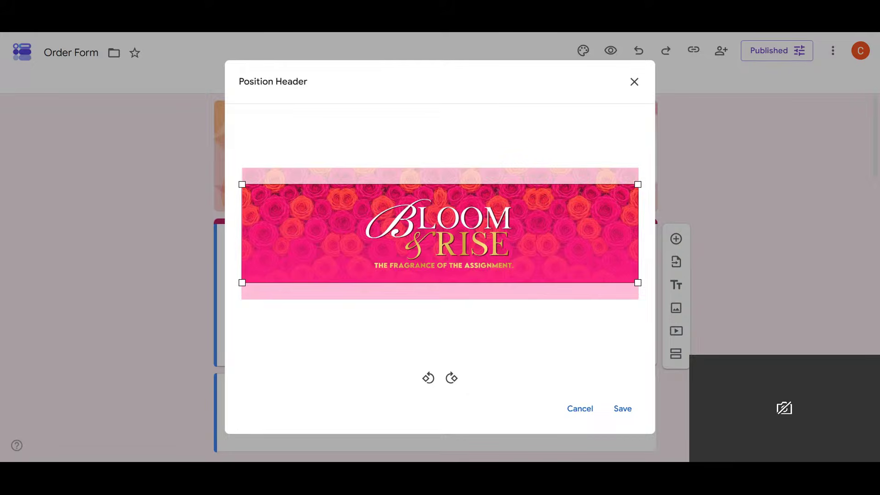
left_click(623, 415)
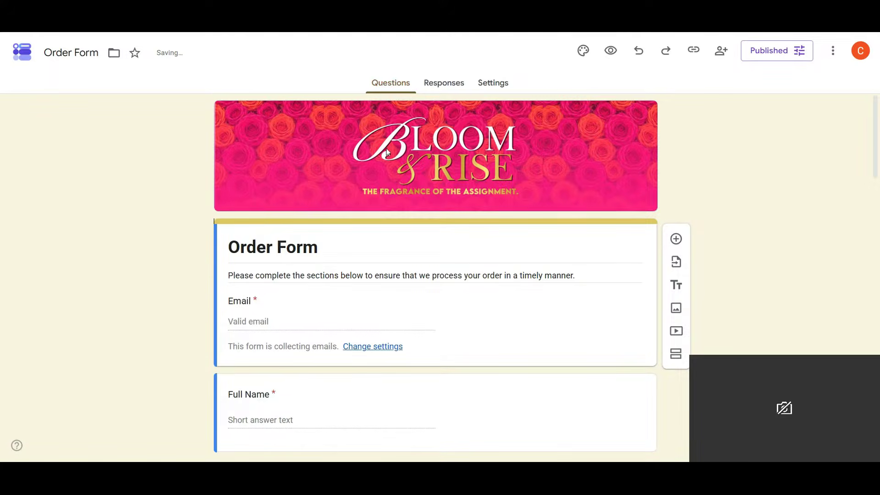
Replace the Order Form's header image with the uploaded burgundy banner showing the pink B monogram, keeping the default crop
scroll(705, 294, "down", 9)
scroll(705, 295, "down", 3)
scroll(705, 294, "up", 10)
left_click(460, 155)
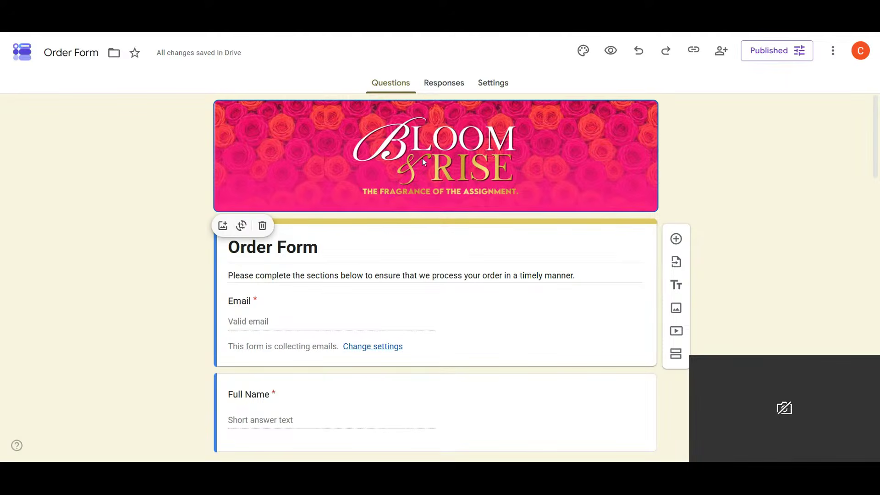
left_click(222, 225)
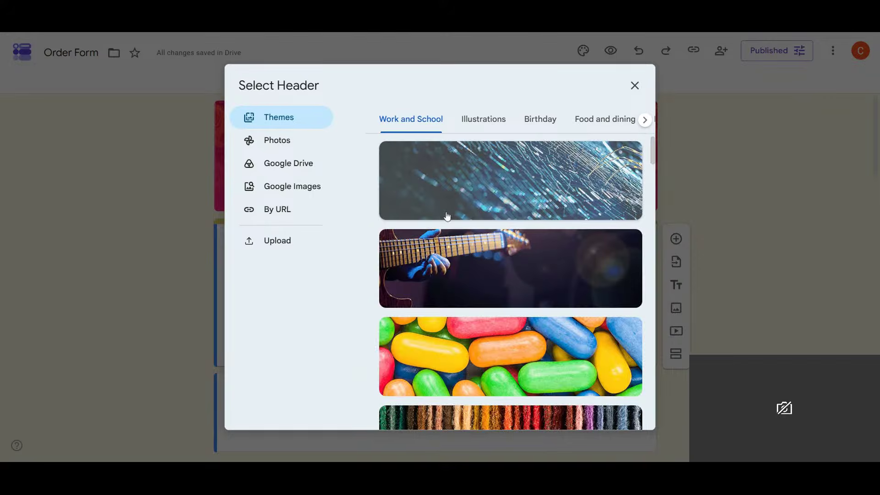
left_click(277, 244)
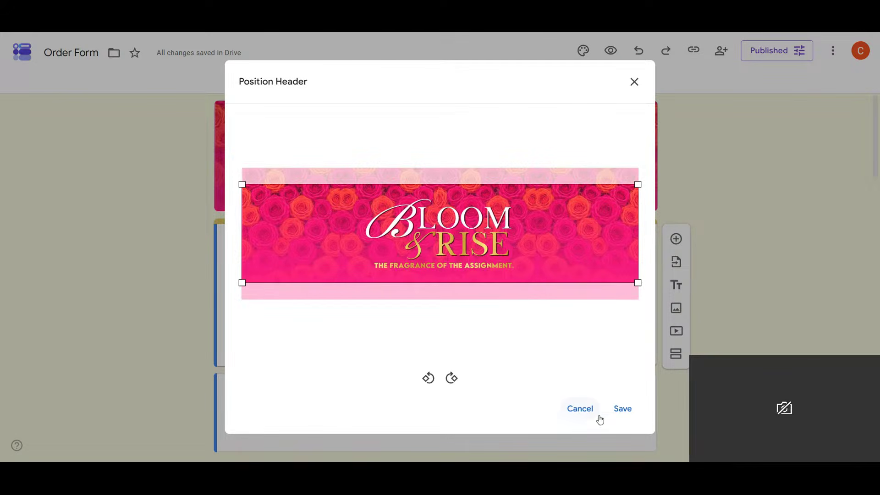
left_click(581, 410)
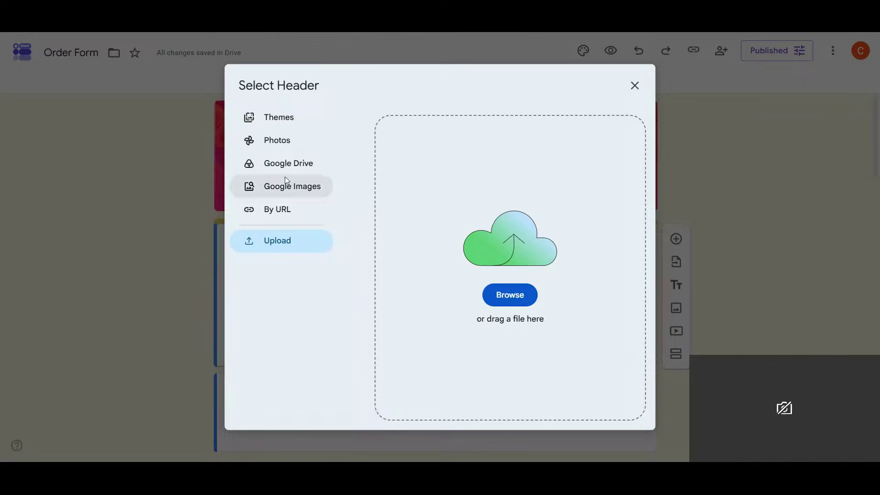
left_click(503, 296)
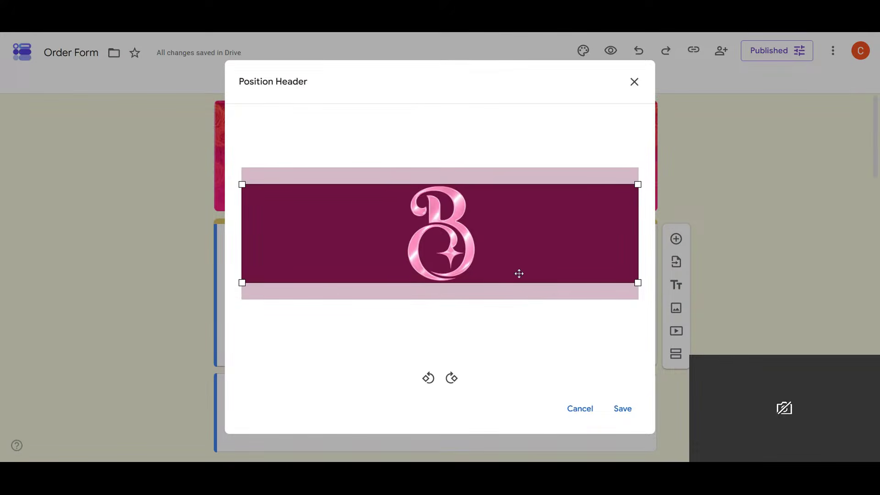
left_click_drag(519, 273, 518, 269)
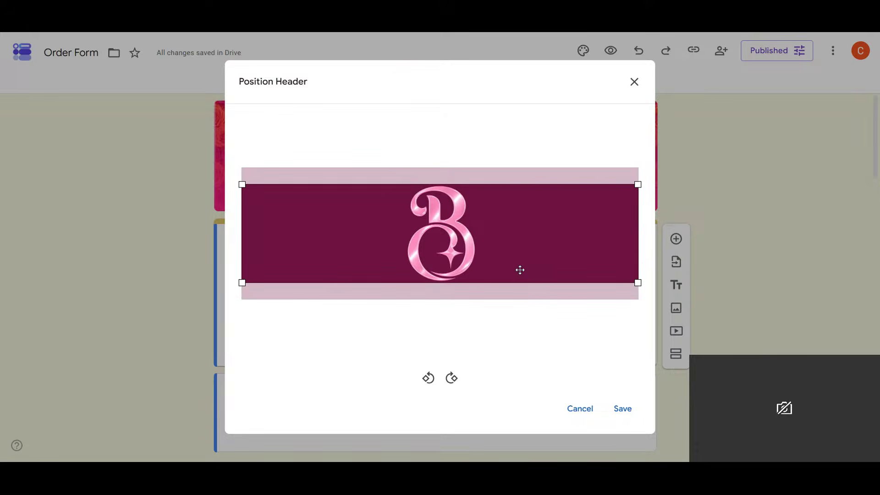
left_click(626, 410)
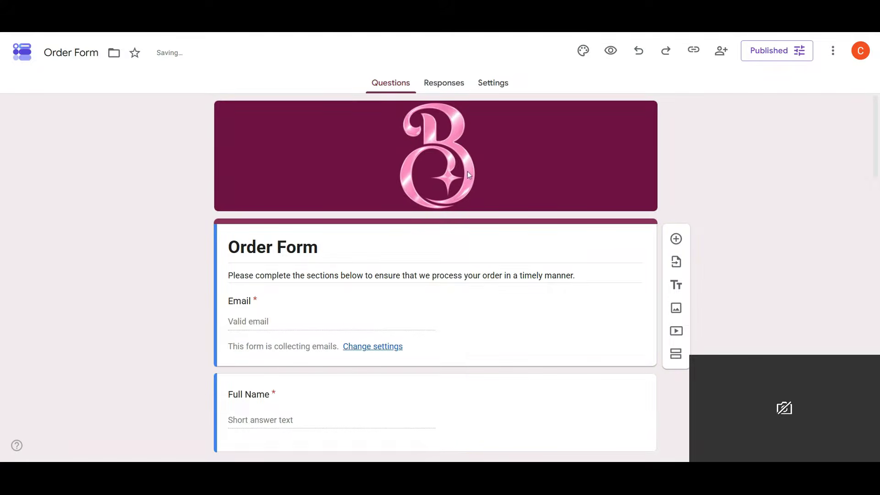
Review the form's questions with the new header's matching theme colors and return to the form title
scroll(736, 315, "down", 11)
scroll(737, 315, "down", 9)
scroll(750, 301, "up", 8)
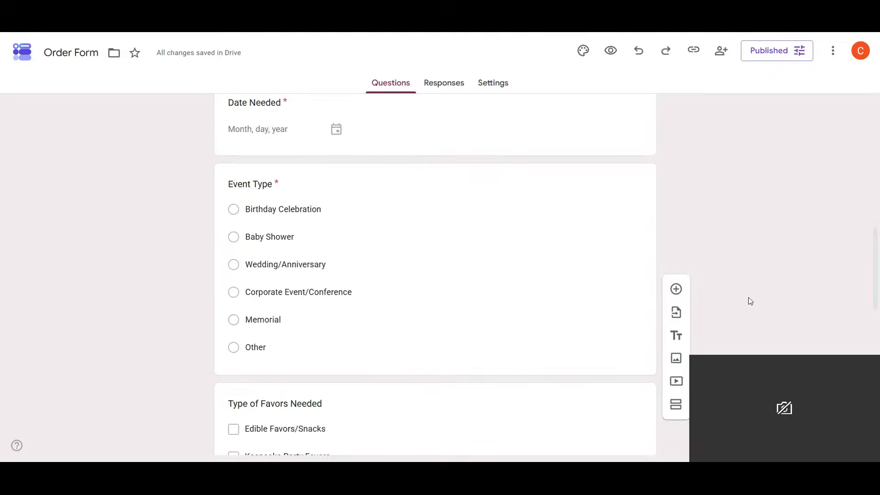
scroll(750, 301, "up", 11)
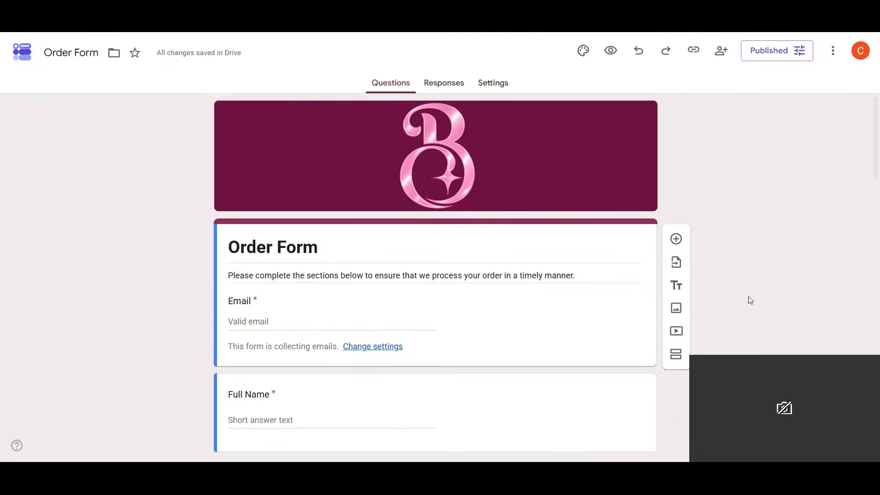
Check the form's additional options, such as copying, pre-filling, embedding, printing and unpublishing, without choosing any
left_click(636, 187)
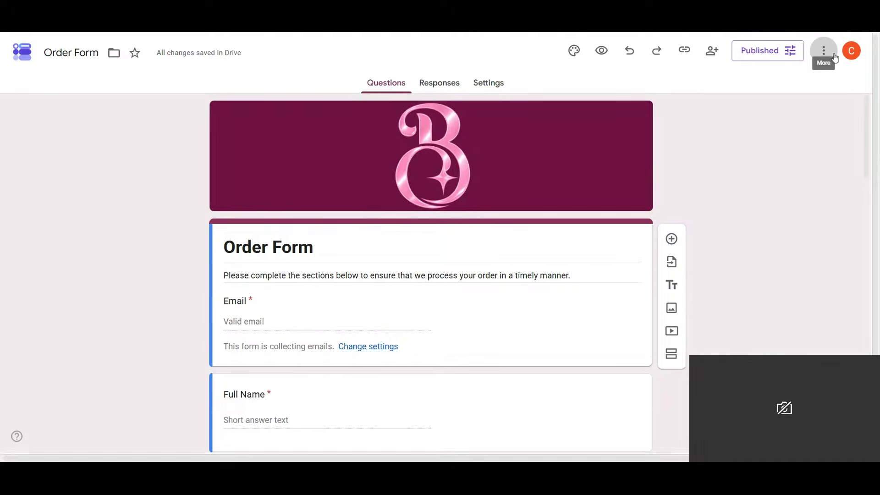
left_click(832, 52)
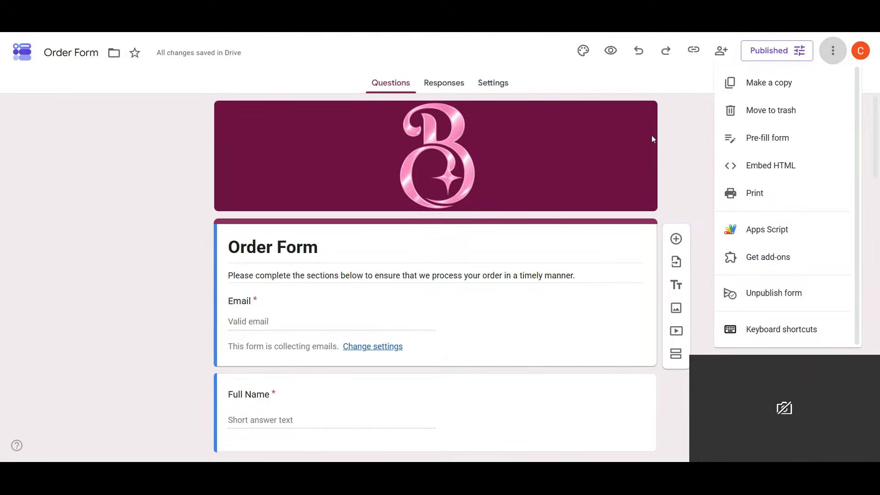
left_click(699, 154)
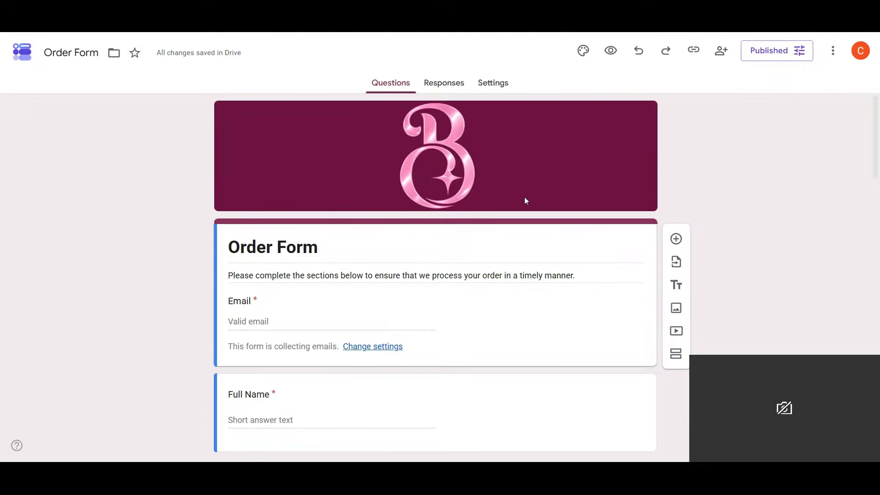
Insert the uploaded Bloom & Rise rose banner as an image in the Package Choice question
scroll(524, 197, "down", 18)
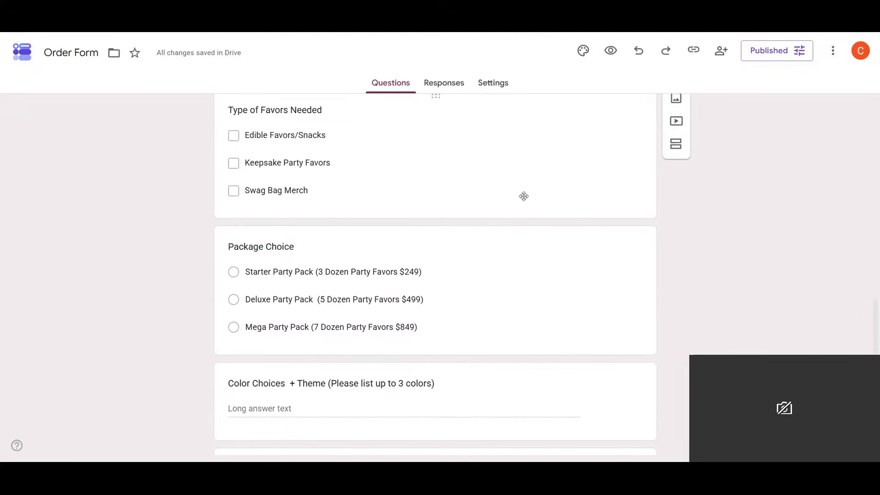
scroll(525, 198, "up", 1)
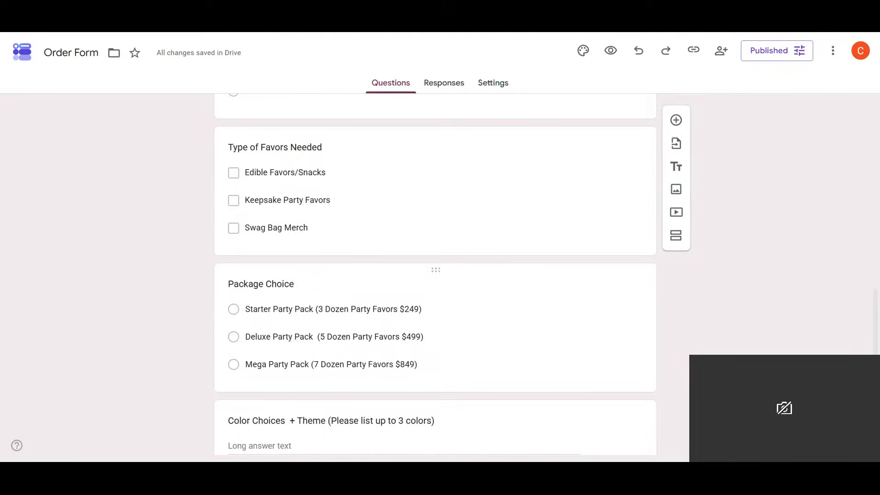
left_click(522, 307)
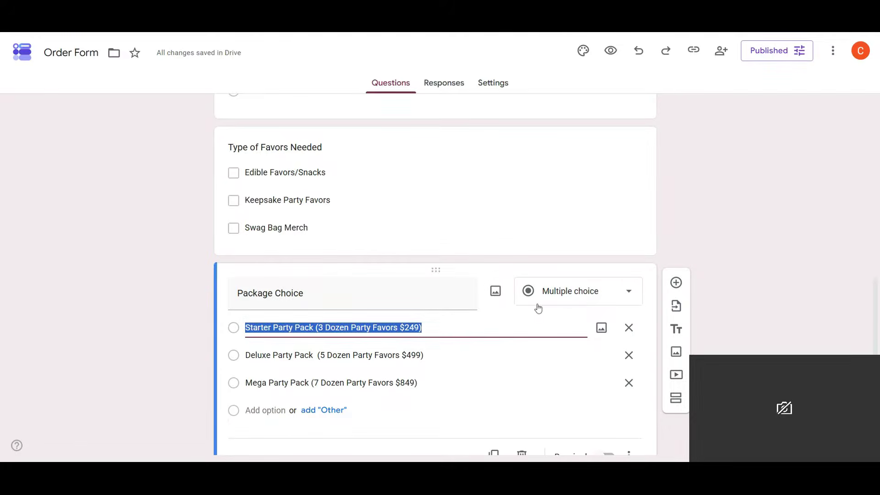
left_click(495, 291)
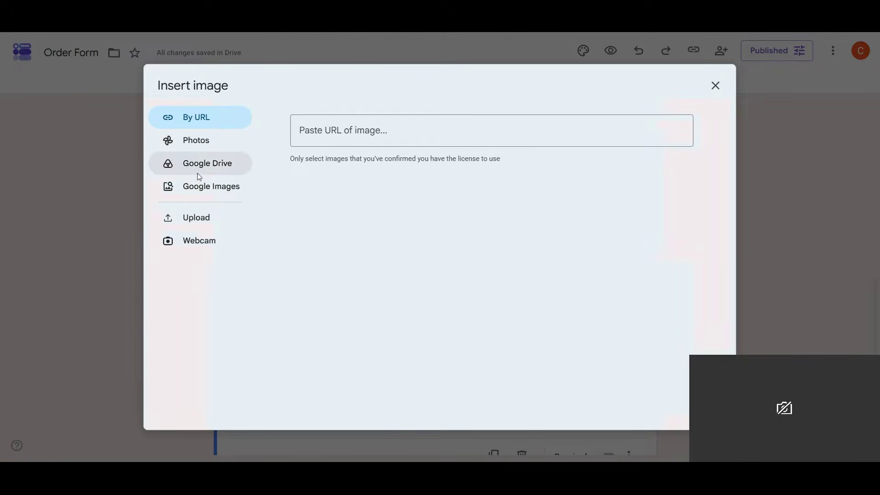
left_click(199, 222)
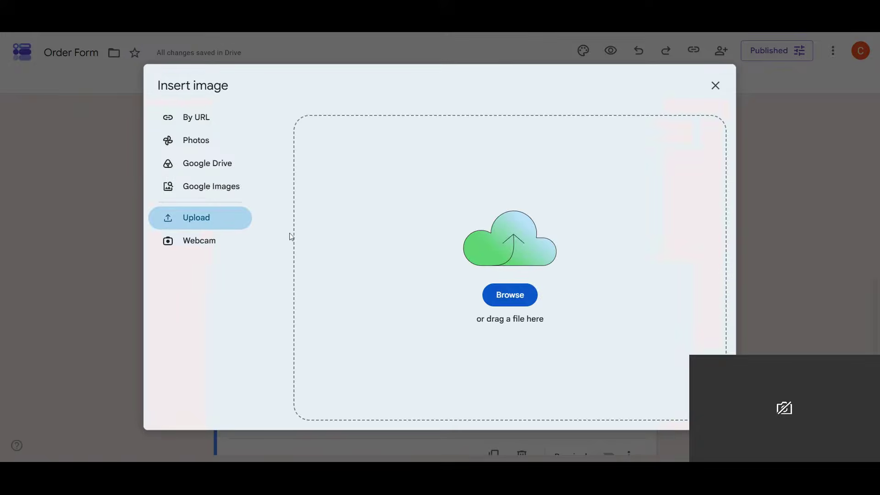
left_click(519, 300)
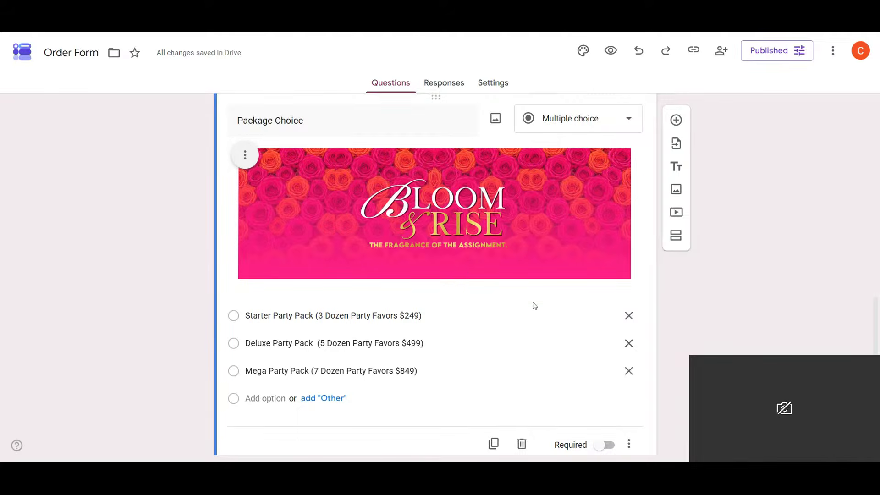
Remove the Bloom & Rise banner image from the Package Choice question
scroll(518, 275, "down", 5)
scroll(518, 274, "up", 5)
left_click(245, 159)
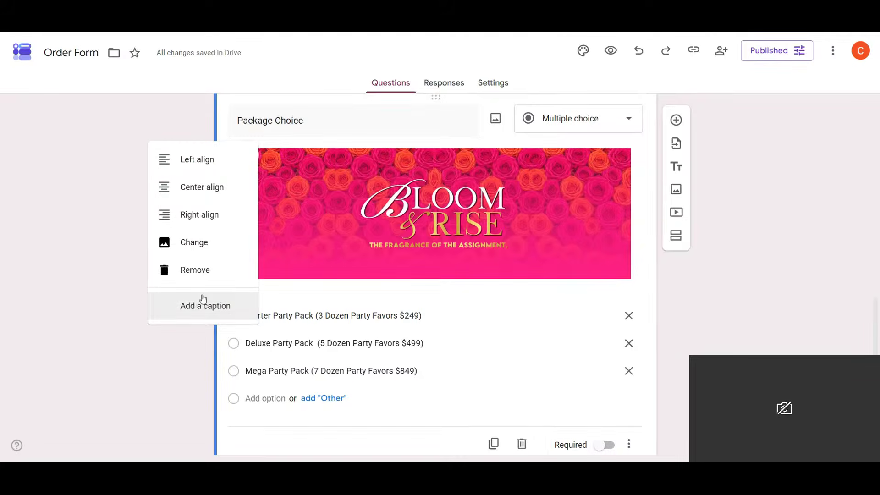
left_click(201, 273)
Check the form's YouTube video insertion dialog and close it without adding a video
scroll(595, 173, "up", 3)
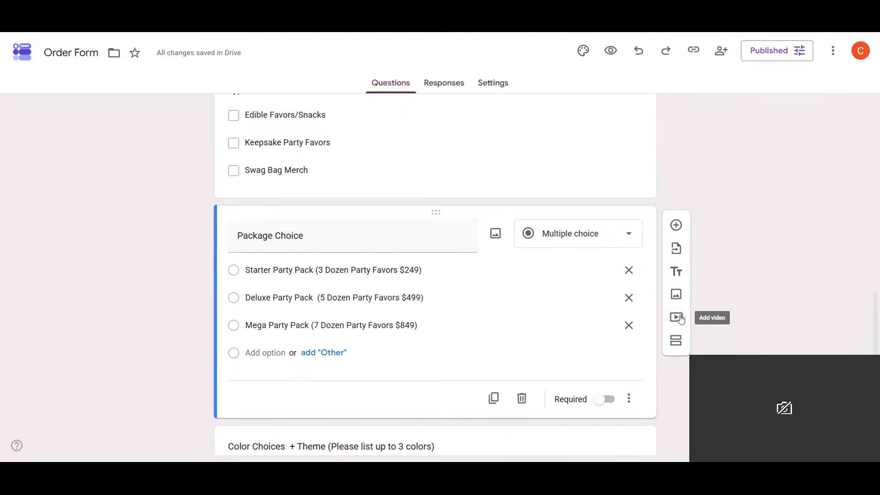
left_click(676, 319)
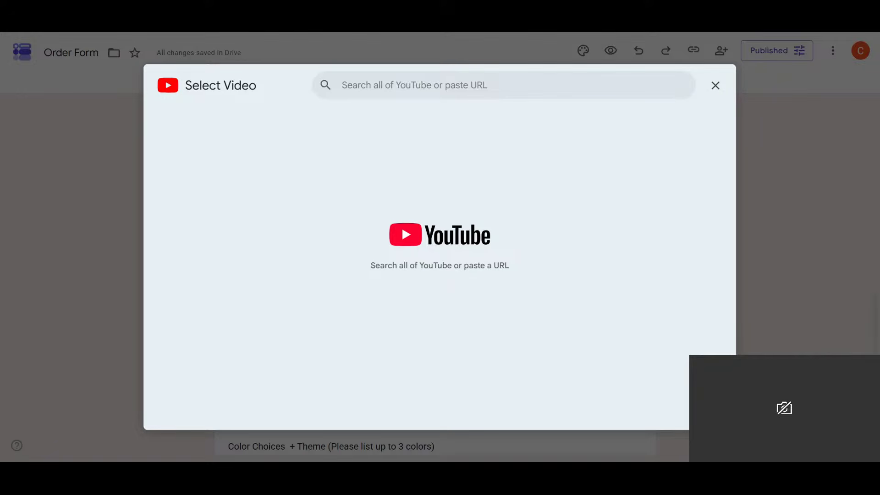
left_click(711, 91)
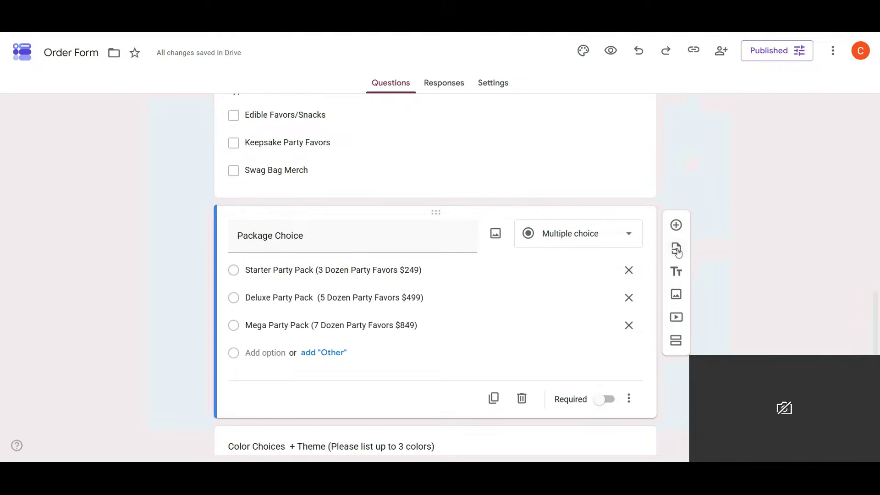
Add a new section after the Package Choice question and review how the form is divided
left_click(677, 343)
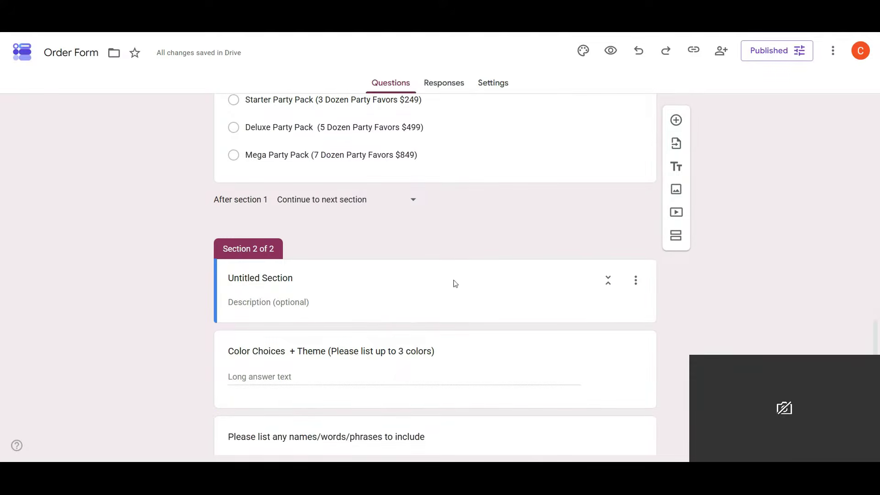
scroll(462, 271, "up", 15)
scroll(462, 271, "up", 8)
scroll(461, 270, "up", 1)
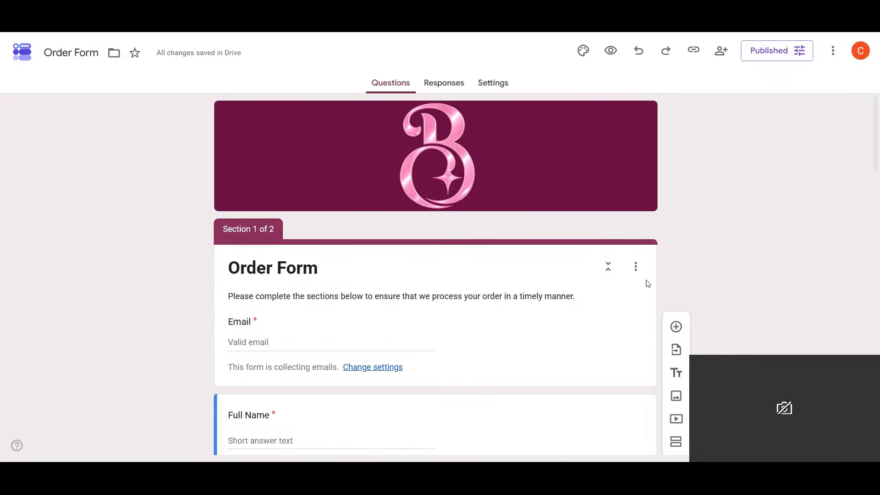
scroll(645, 285, "down", 12)
scroll(647, 286, "up", 6)
scroll(647, 286, "up", 6)
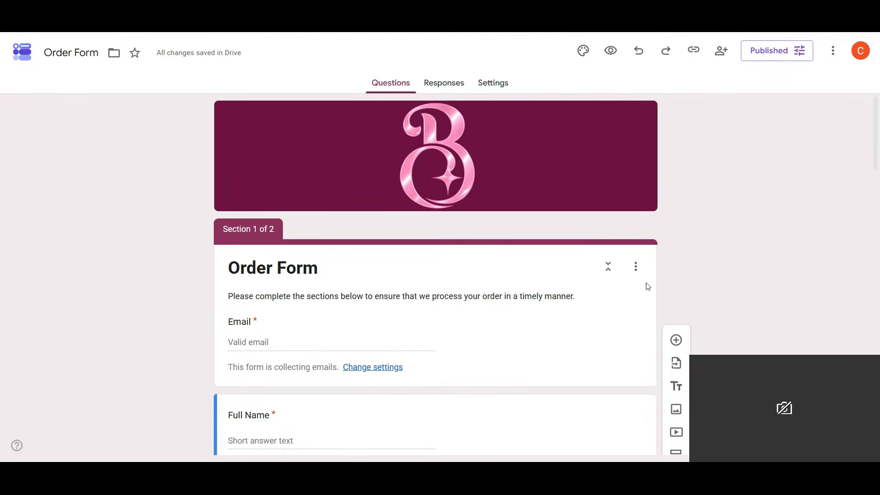
scroll(532, 296, "down", 20)
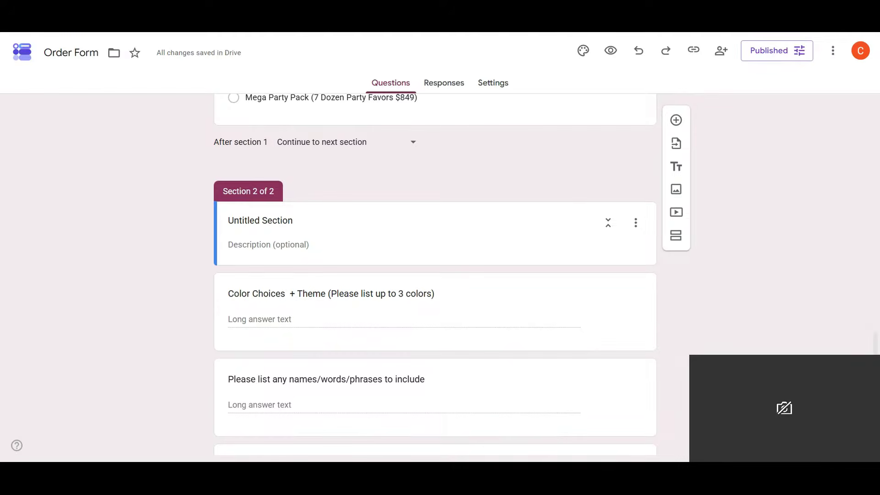
left_click(634, 225)
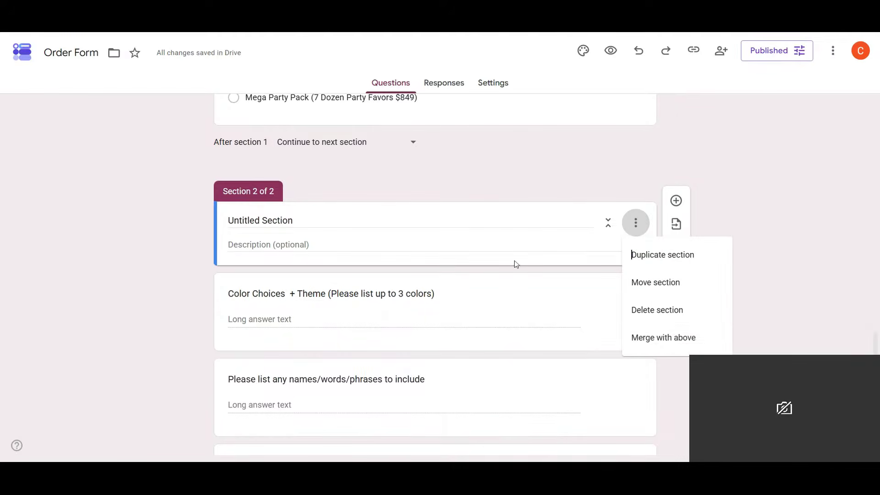
left_click(690, 320)
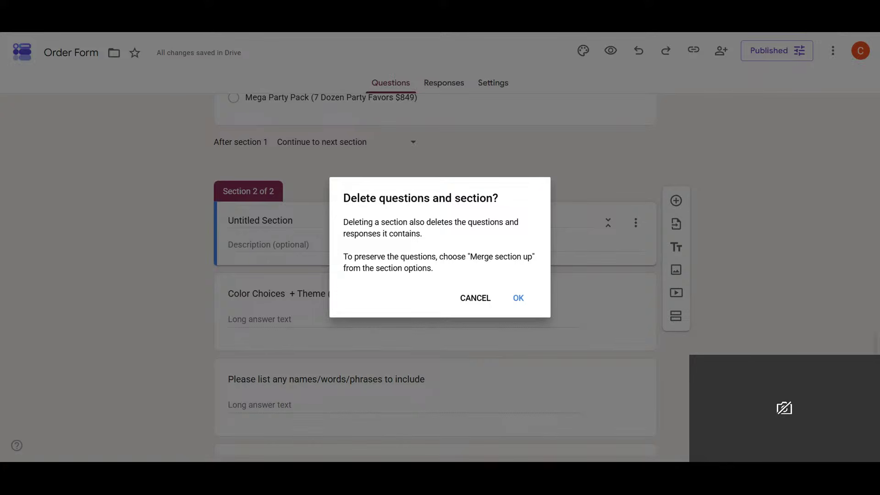
left_click(475, 298)
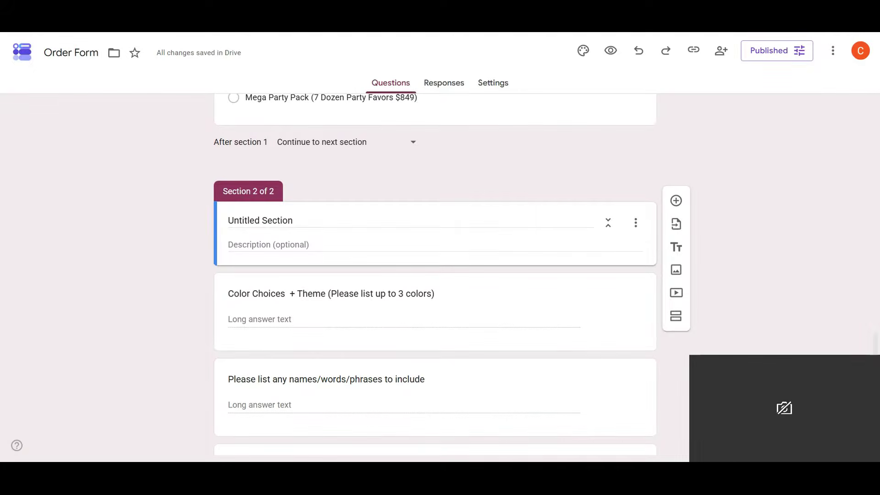
Undo the section added after the Package Choice question and return to the form's beginning
left_click(634, 56)
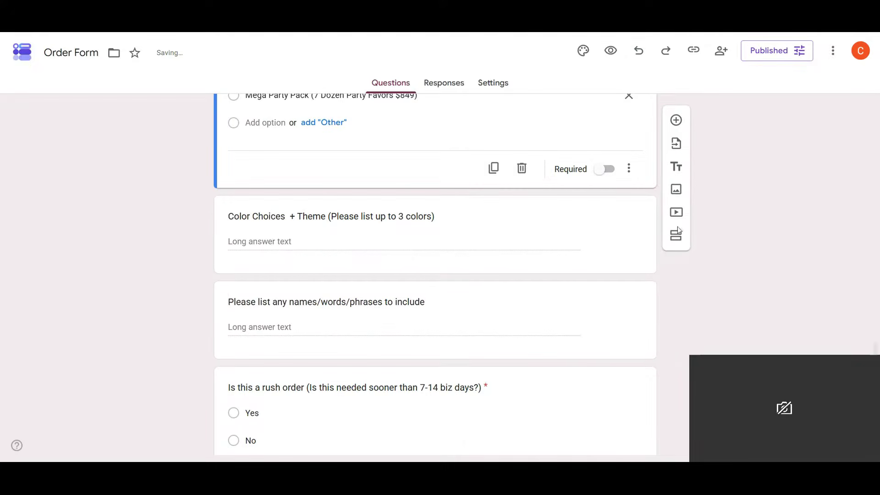
scroll(591, 188, "up", 20)
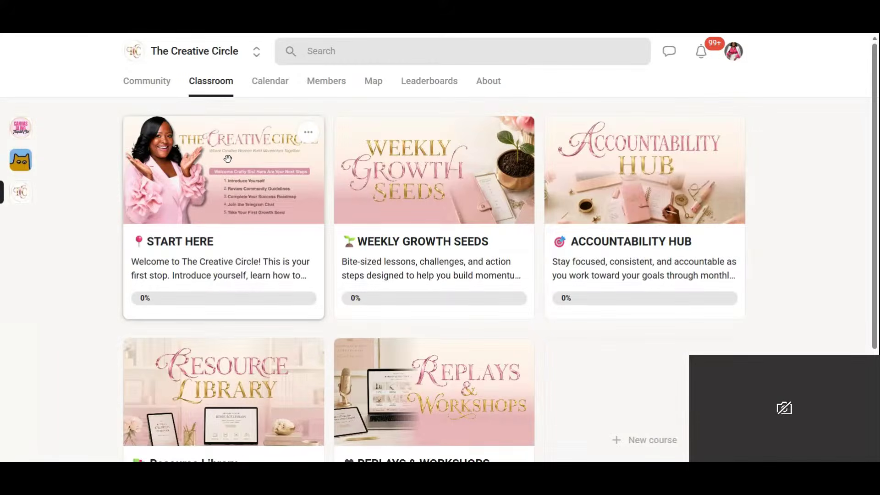
In The Creative Circle classroom on Skool, open the Weekly Growth Seeds course and look through its lesson list
left_click(470, 221)
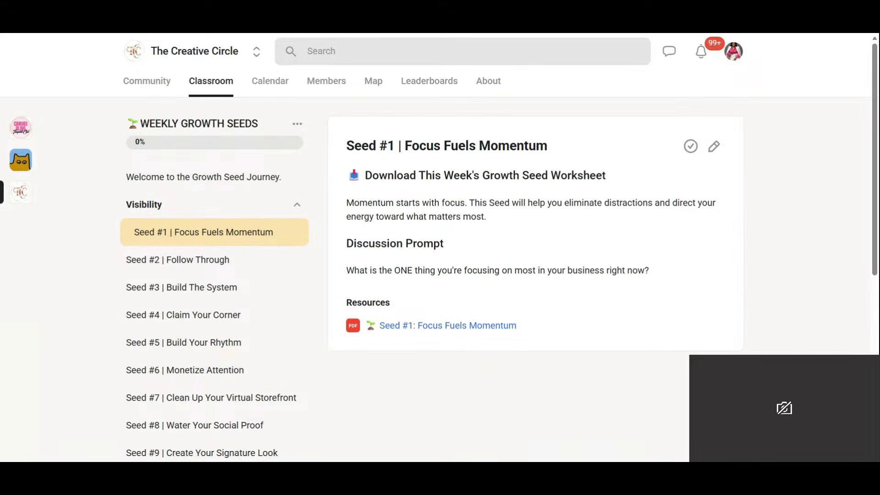
scroll(247, 176, "down", 7)
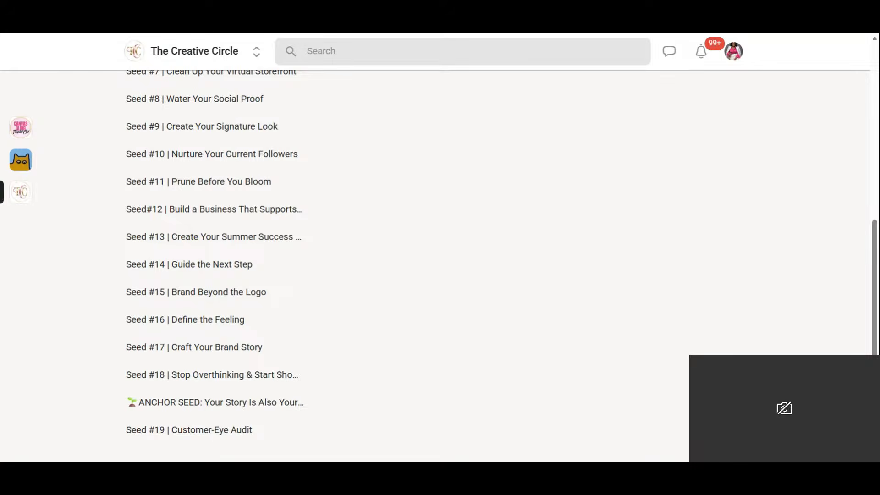
scroll(338, 349, "up", 5)
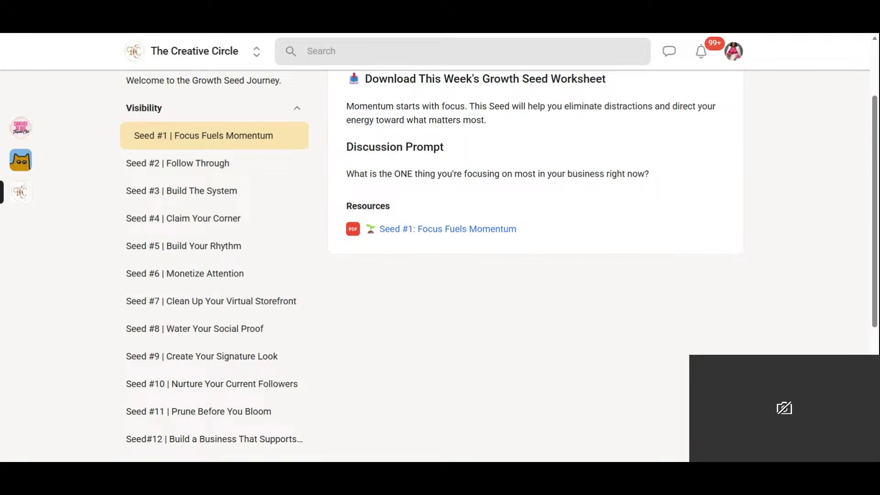
scroll(310, 339, "up", 2)
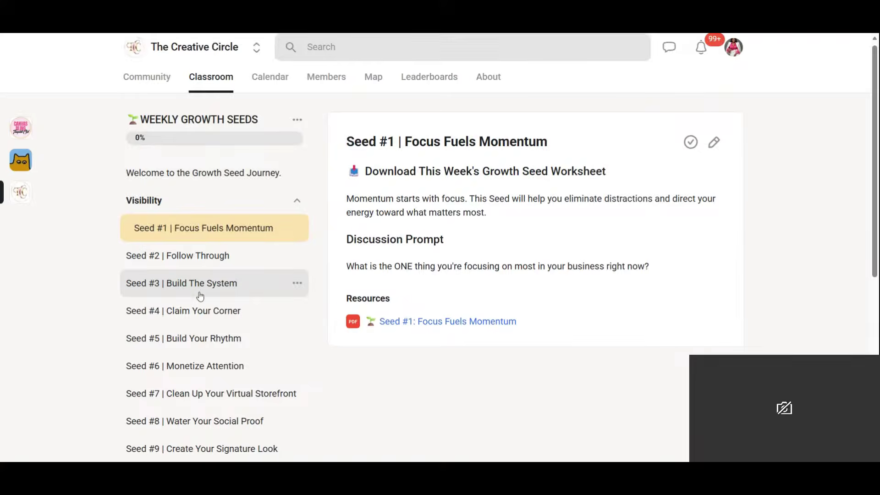
scroll(200, 295, "down", 7)
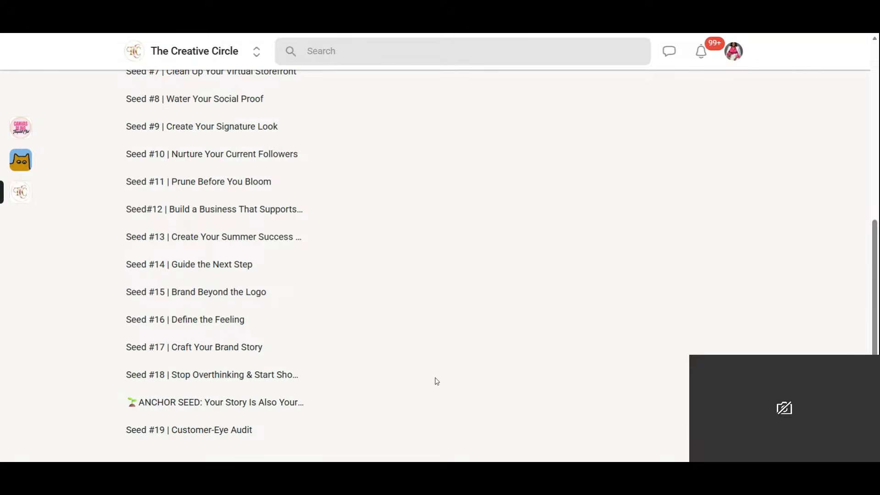
scroll(400, 340, "up", 5)
scroll(399, 339, "down", 5)
scroll(641, 82, "up", 5)
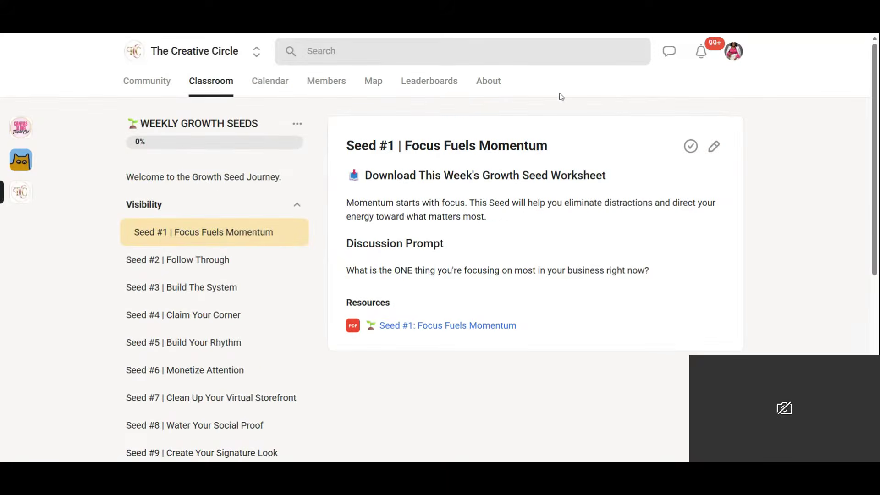
Open The Creative Circle's About page and review the membership price, description and included benefits
left_click(22, 196)
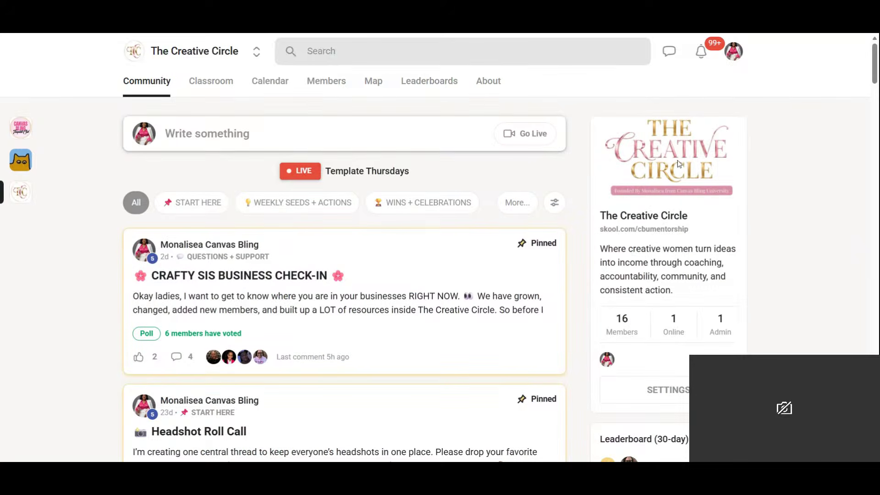
left_click(487, 84)
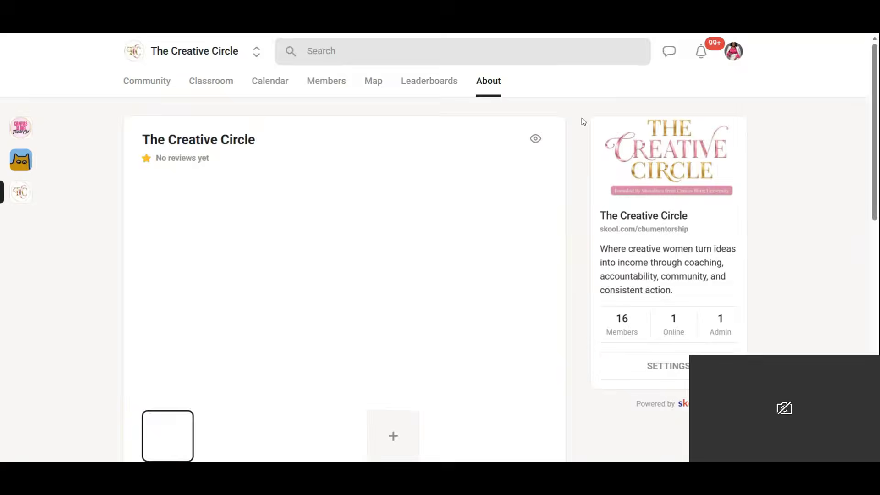
scroll(531, 172, "down", 8)
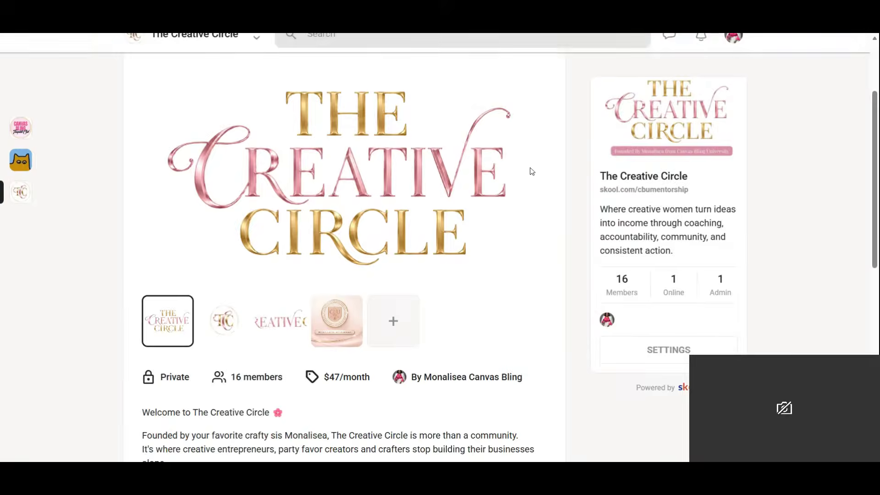
scroll(531, 173, "down", 4)
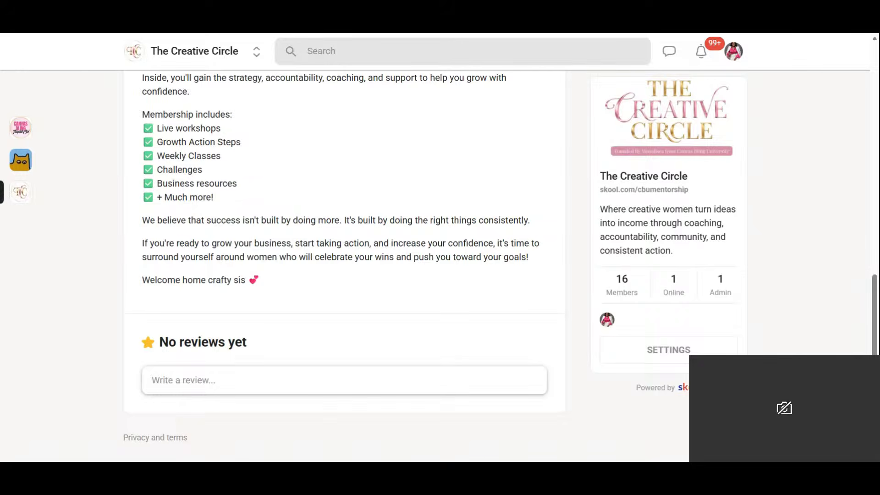
scroll(632, 177, "up", 10)
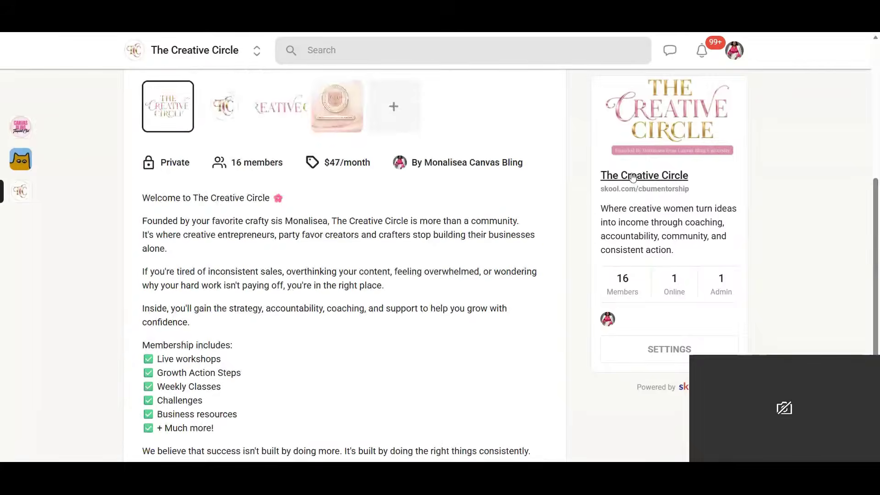